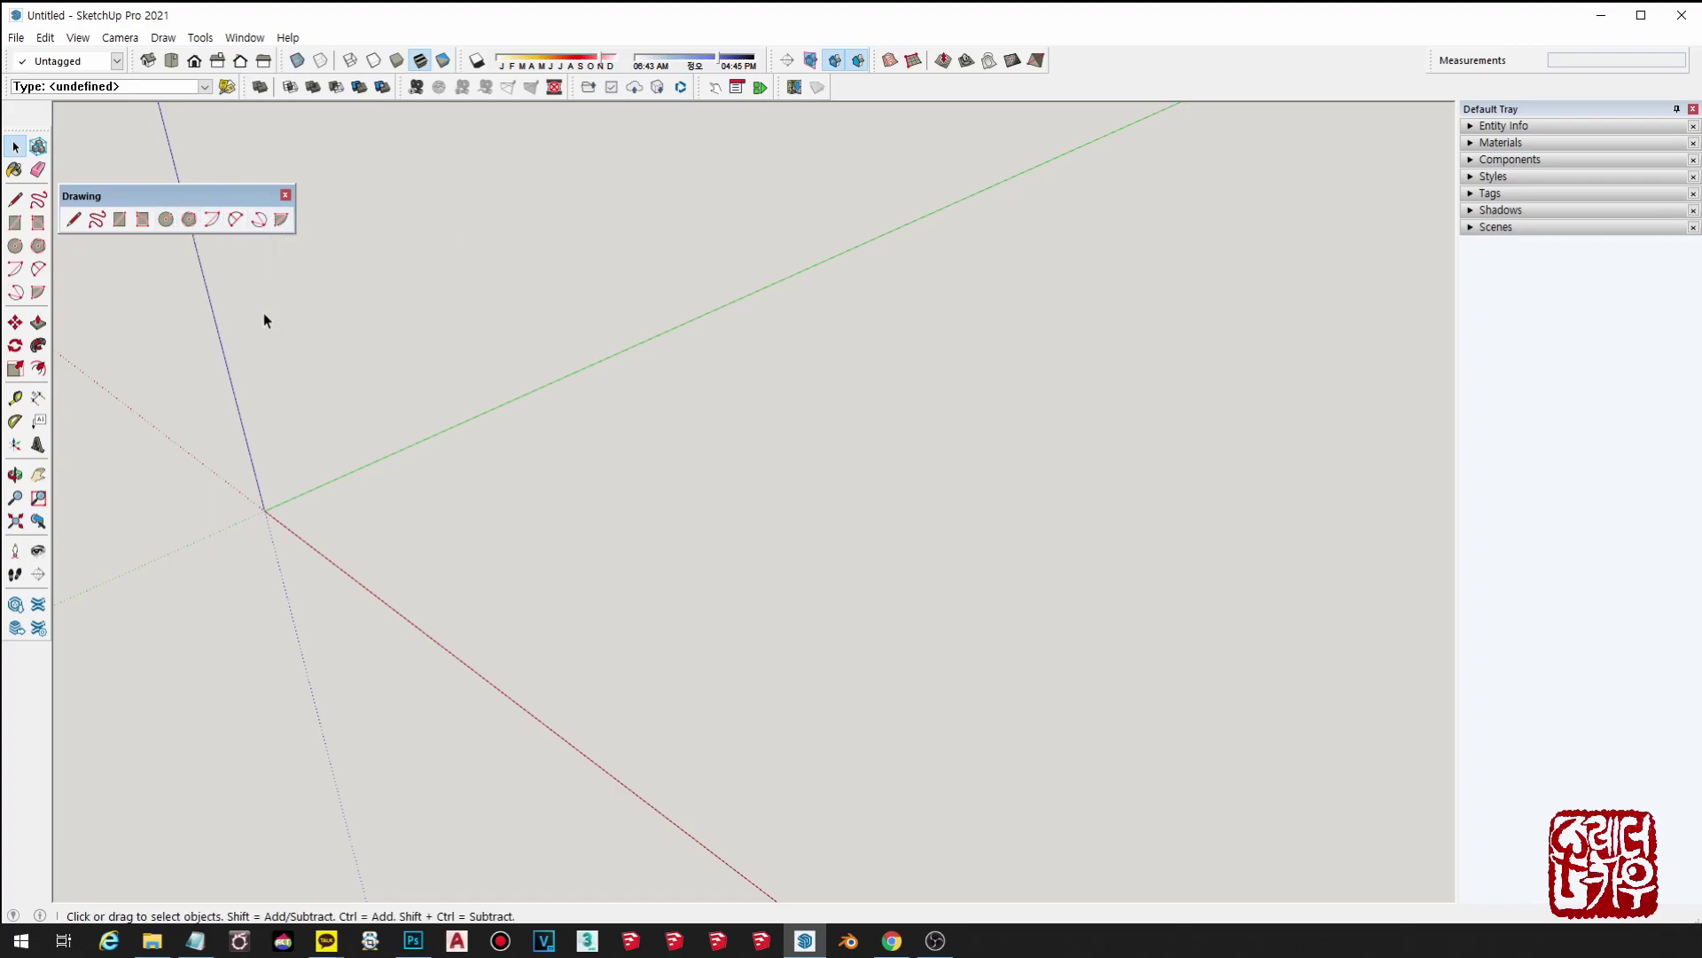
- Toggle between the Select and Circle tools, ending with Circle active
{"action": "left_click", "coordinate": [165, 222]}
{"action": "key", "text": "space"}
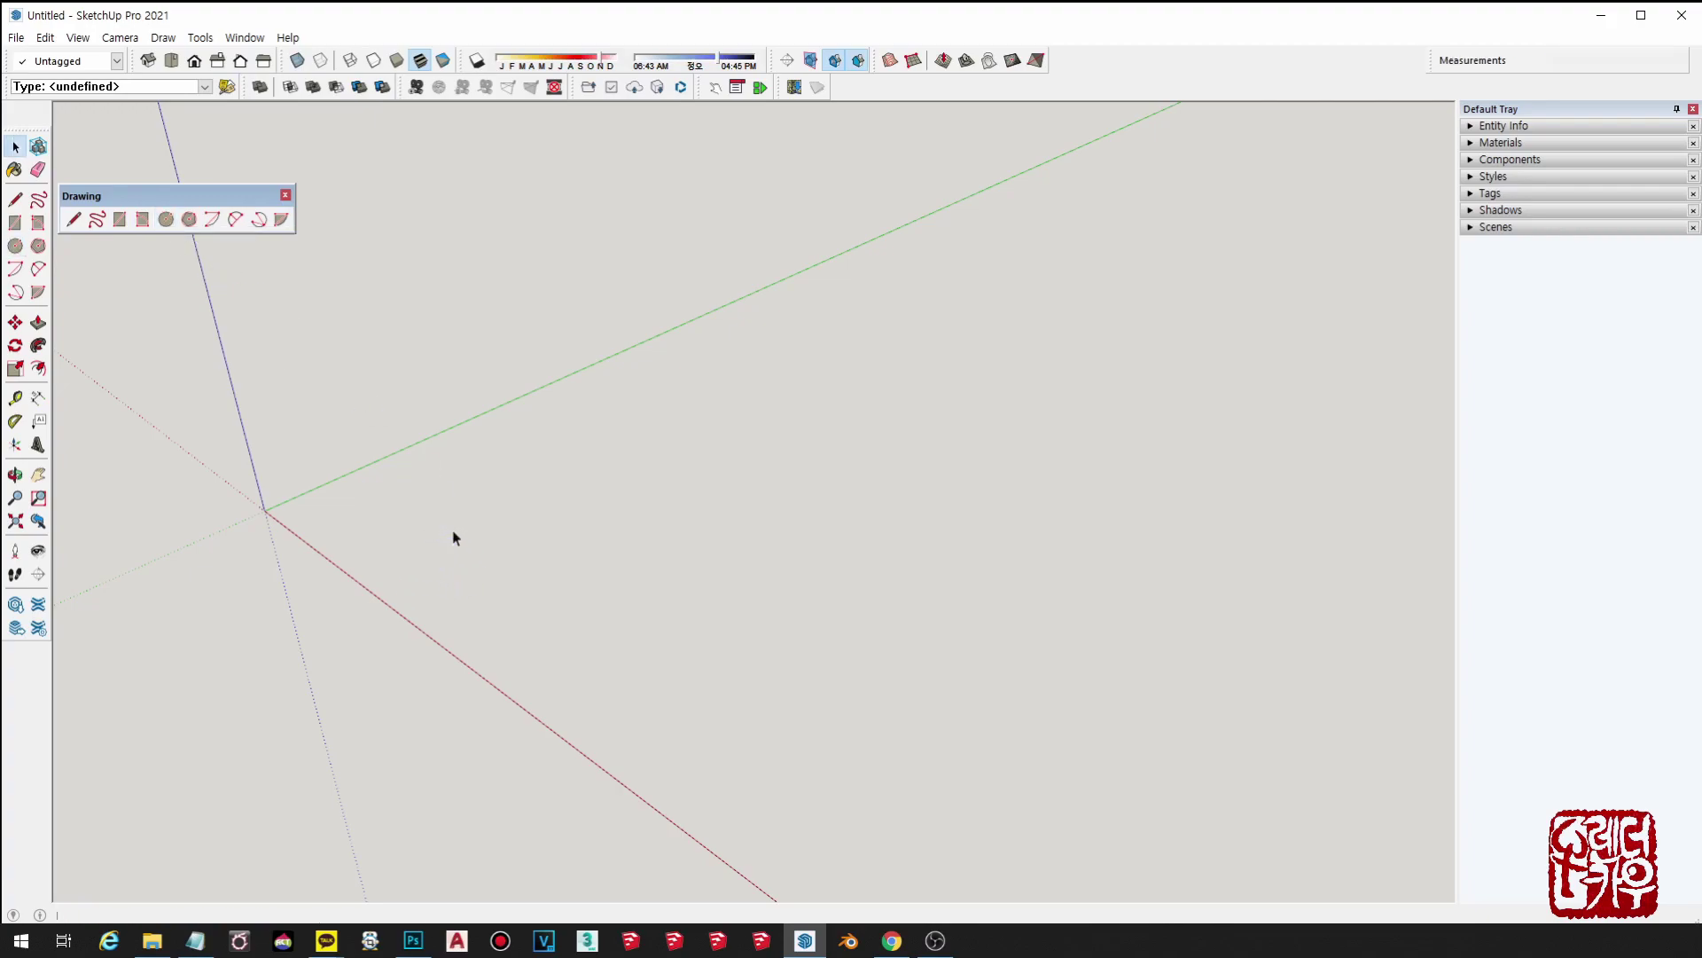
{"action": "key", "text": "c"}
{"action": "key", "text": "space"}
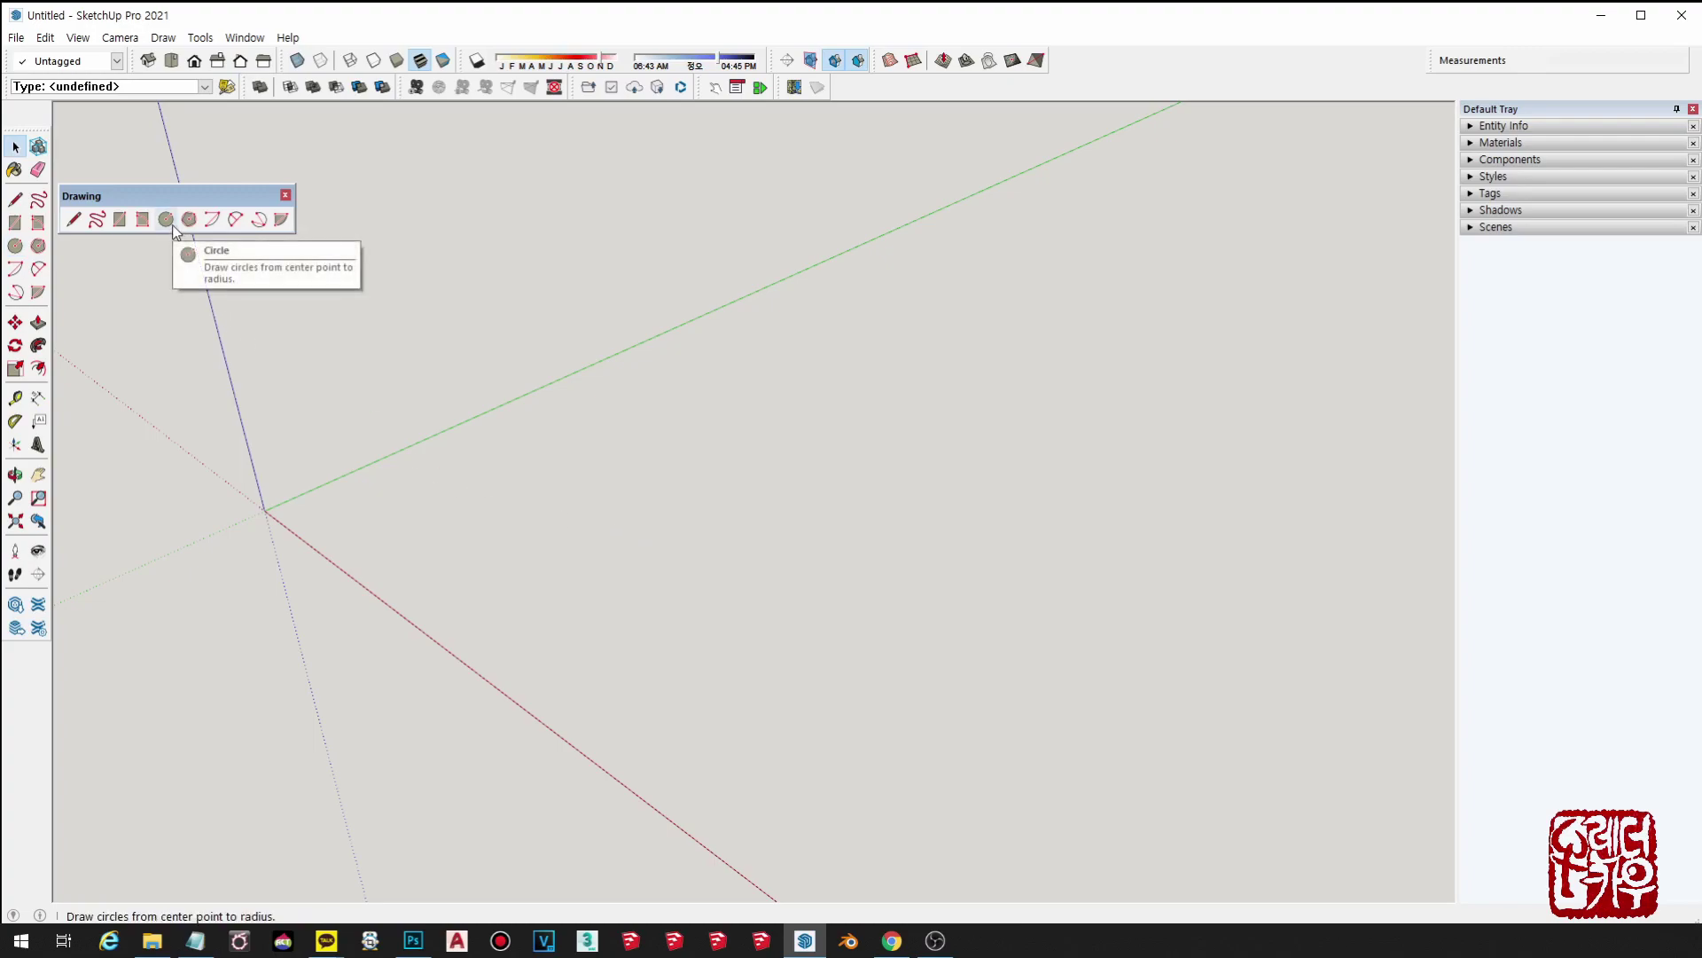
{"action": "key", "text": "c"}
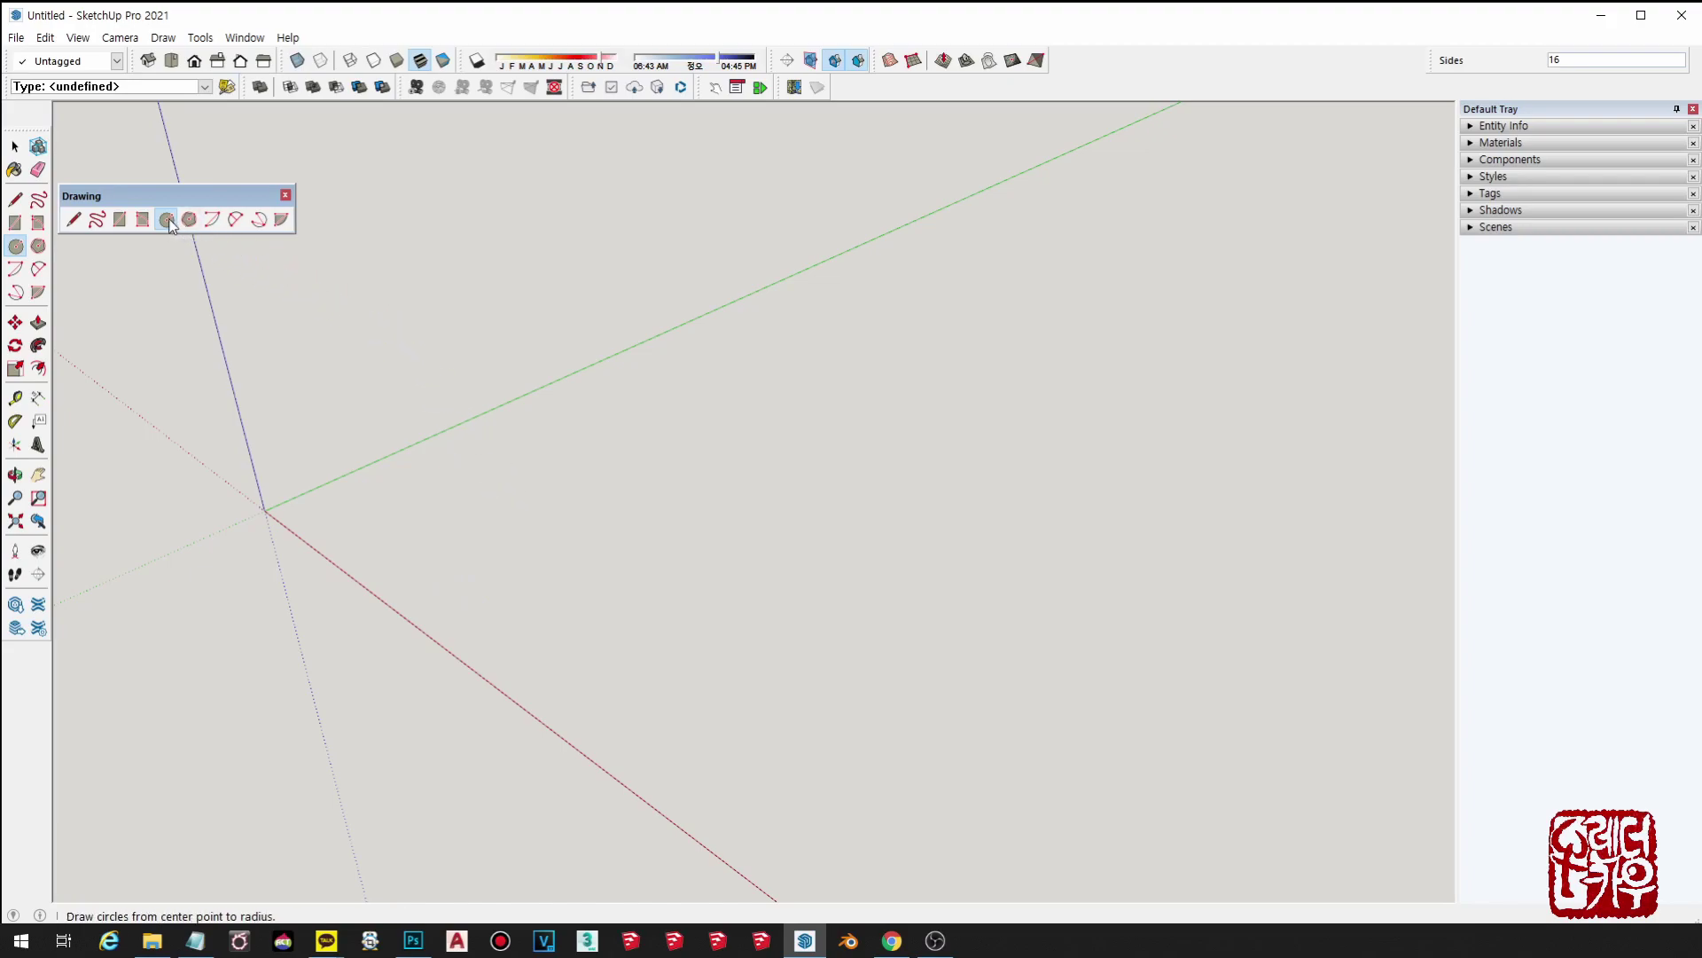
- Draw a circle near the origin, then select and delete it
{"action": "left_click", "coordinate": [446, 505]}
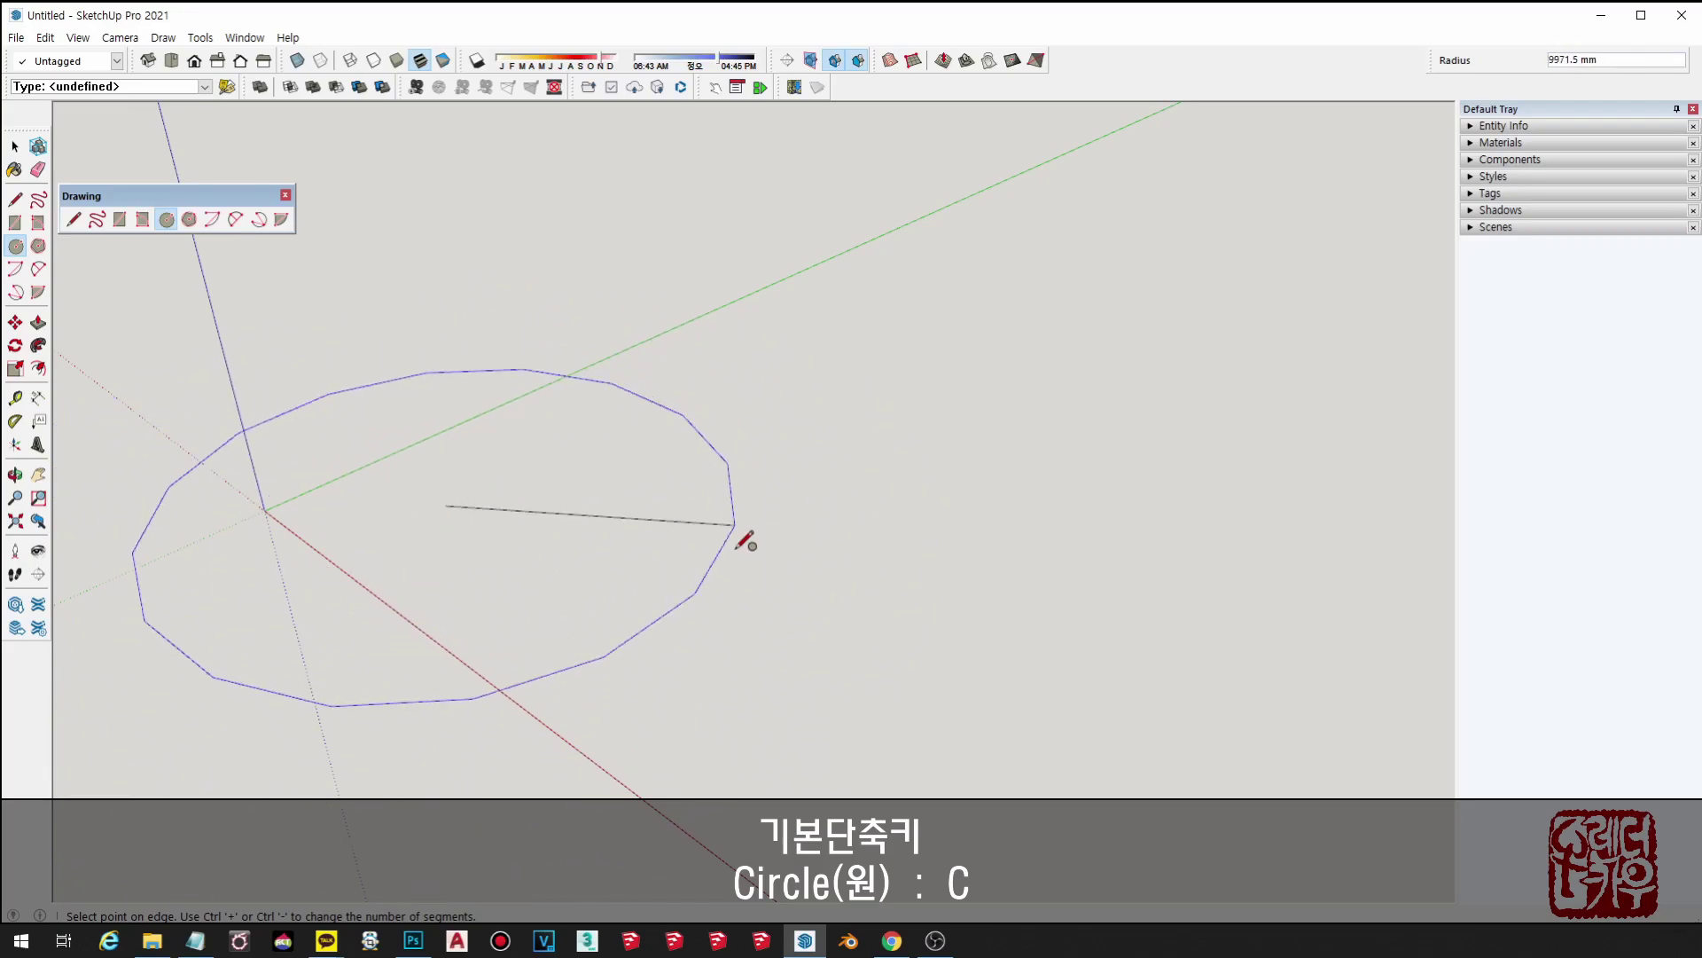
{"action": "left_click", "coordinate": [590, 354]}
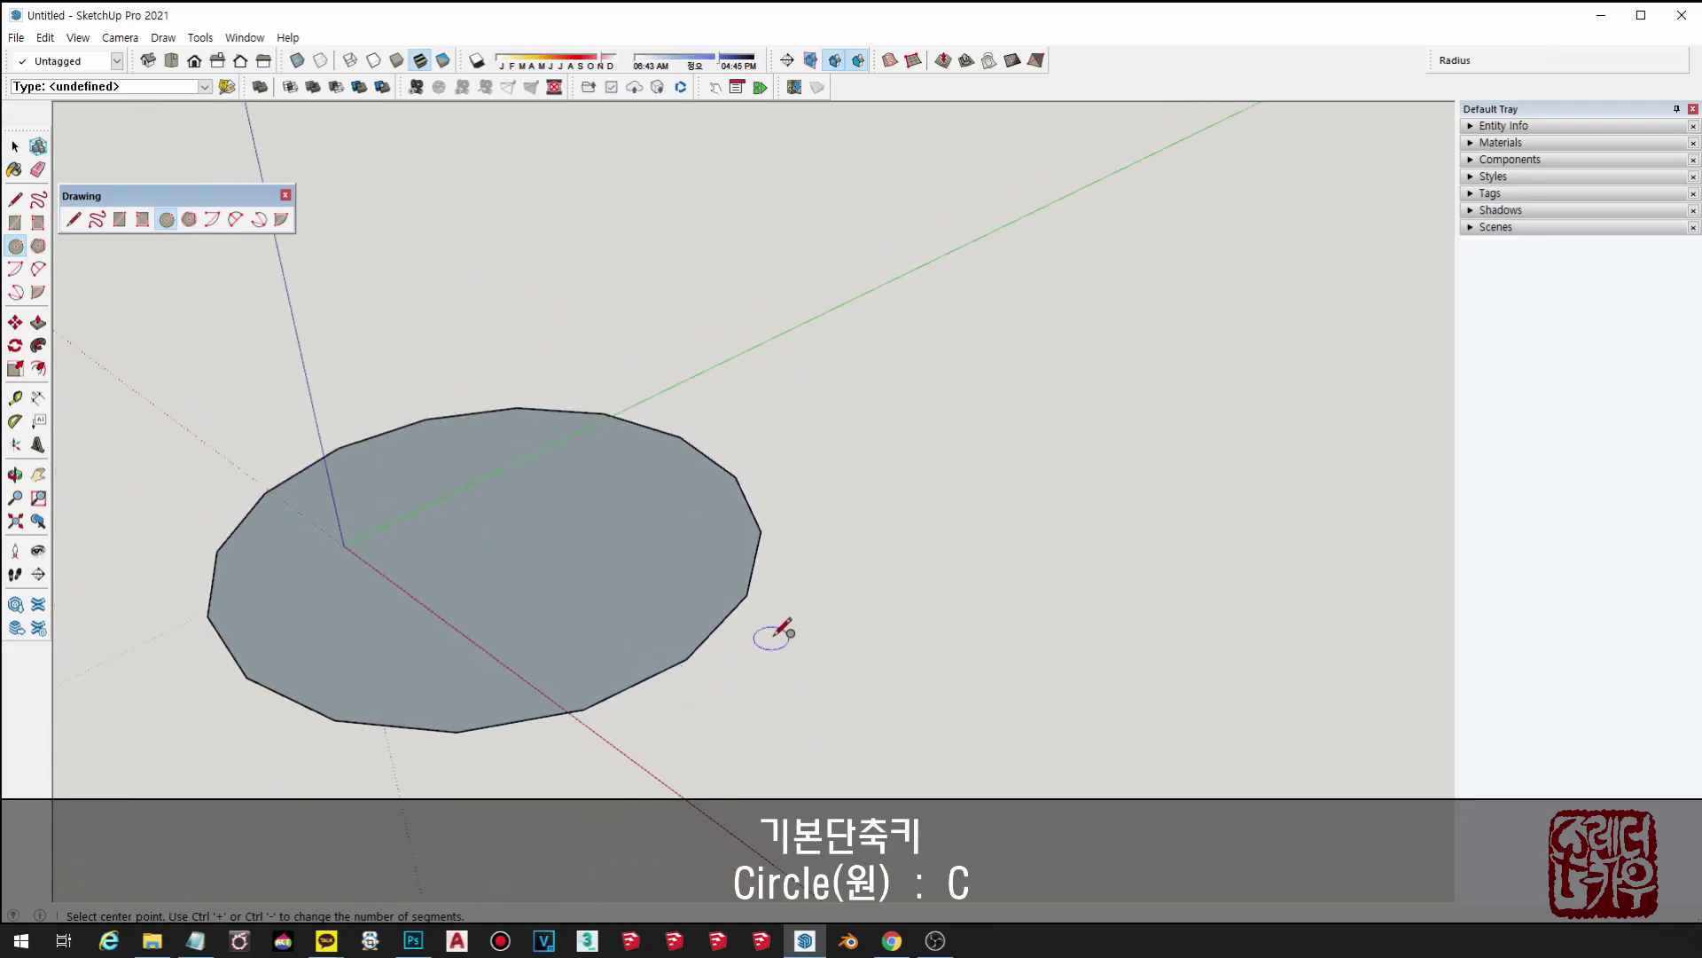
{"action": "scroll", "coordinate": [762, 532], "scroll_direction": "down", "scroll_amount": 2}
{"action": "key", "text": "space"}
{"action": "scroll", "coordinate": [758, 532], "scroll_direction": "down", "scroll_amount": 2}
{"action": "double_click", "coordinate": [576, 576]}
{"action": "scroll", "coordinate": [574, 577], "scroll_direction": "up", "scroll_amount": 2}
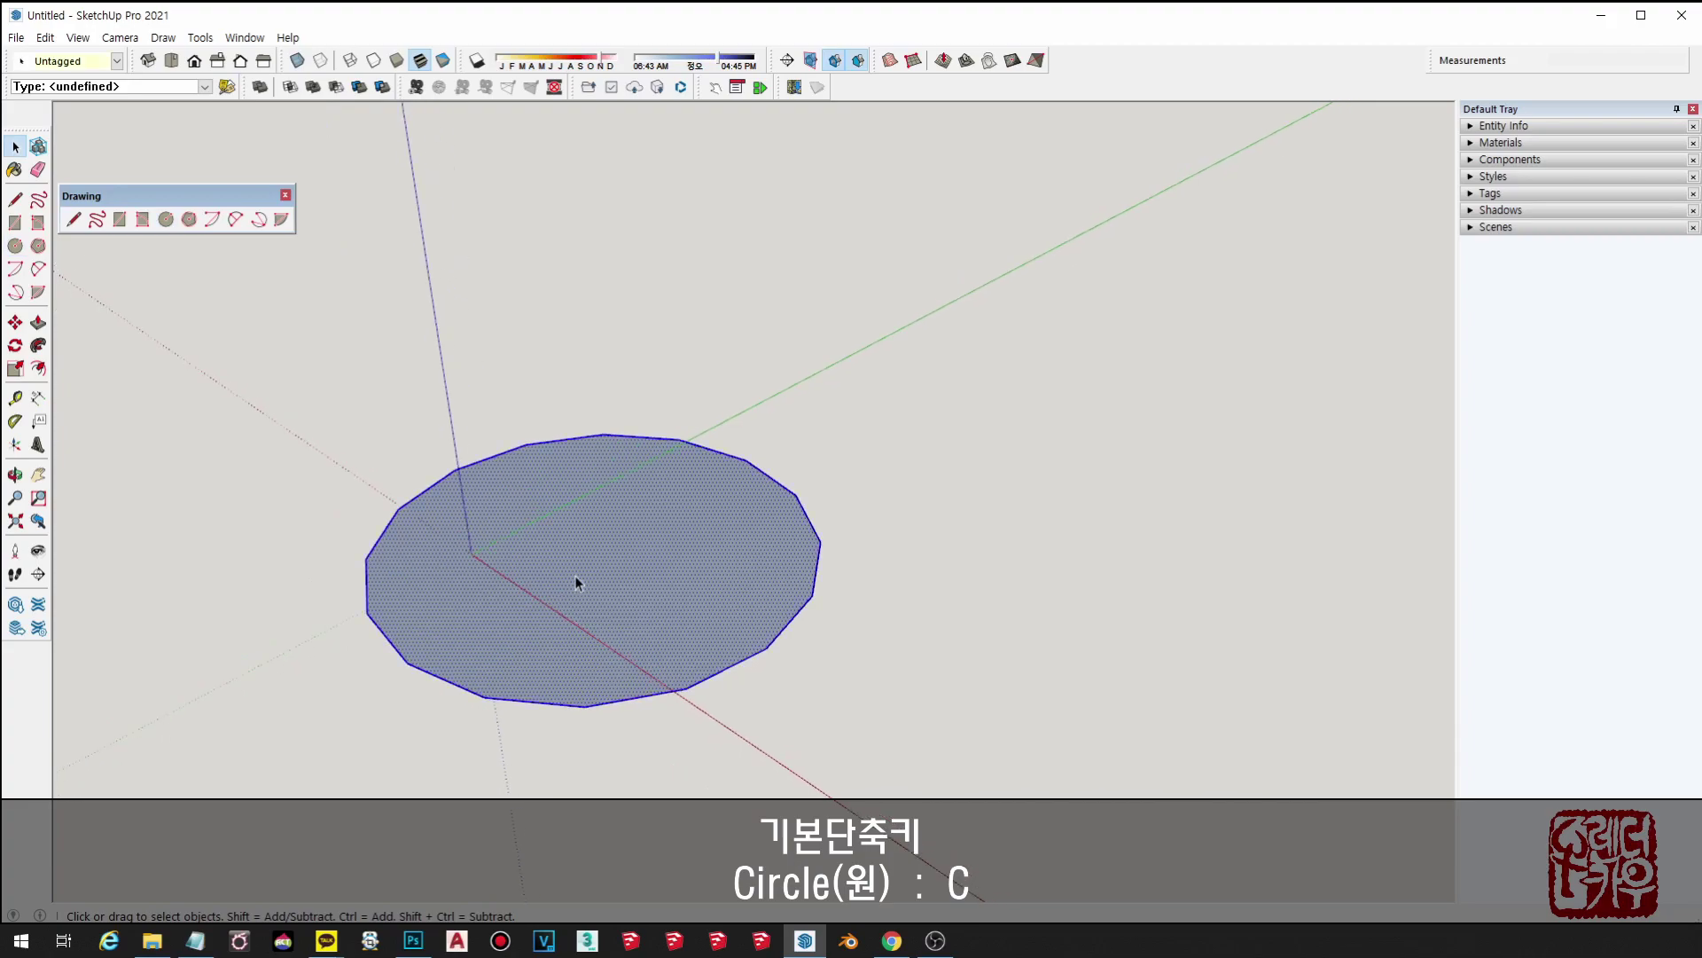
{"action": "key", "text": "Delete"}
- Draw a new circle with a 500 mm radius
{"action": "key", "text": "c"}
{"action": "left_click", "coordinate": [574, 581]}
{"action": "type", "text": "500"}
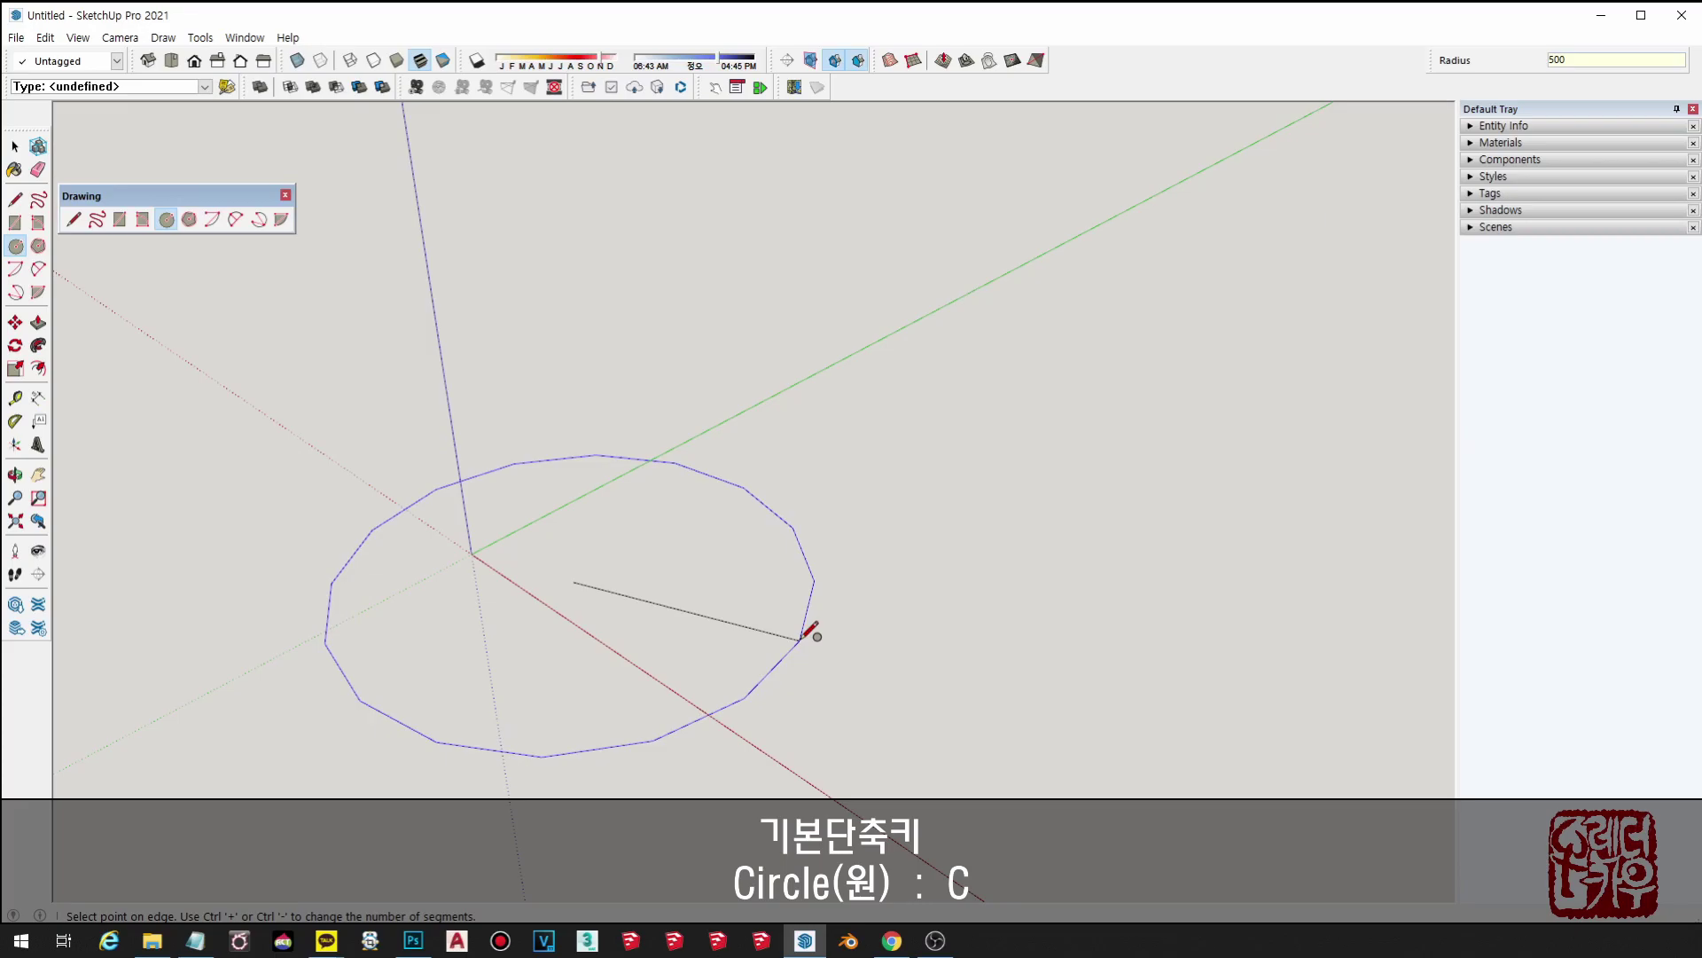
{"action": "key", "text": "Return"}
{"action": "key", "text": "space"}
- Select the small circle's face and edge and delete it
{"action": "scroll", "coordinate": [543, 589], "scroll_direction": "up", "scroll_amount": 2}
{"action": "scroll", "coordinate": [608, 522], "scroll_direction": "up", "scroll_amount": 3}
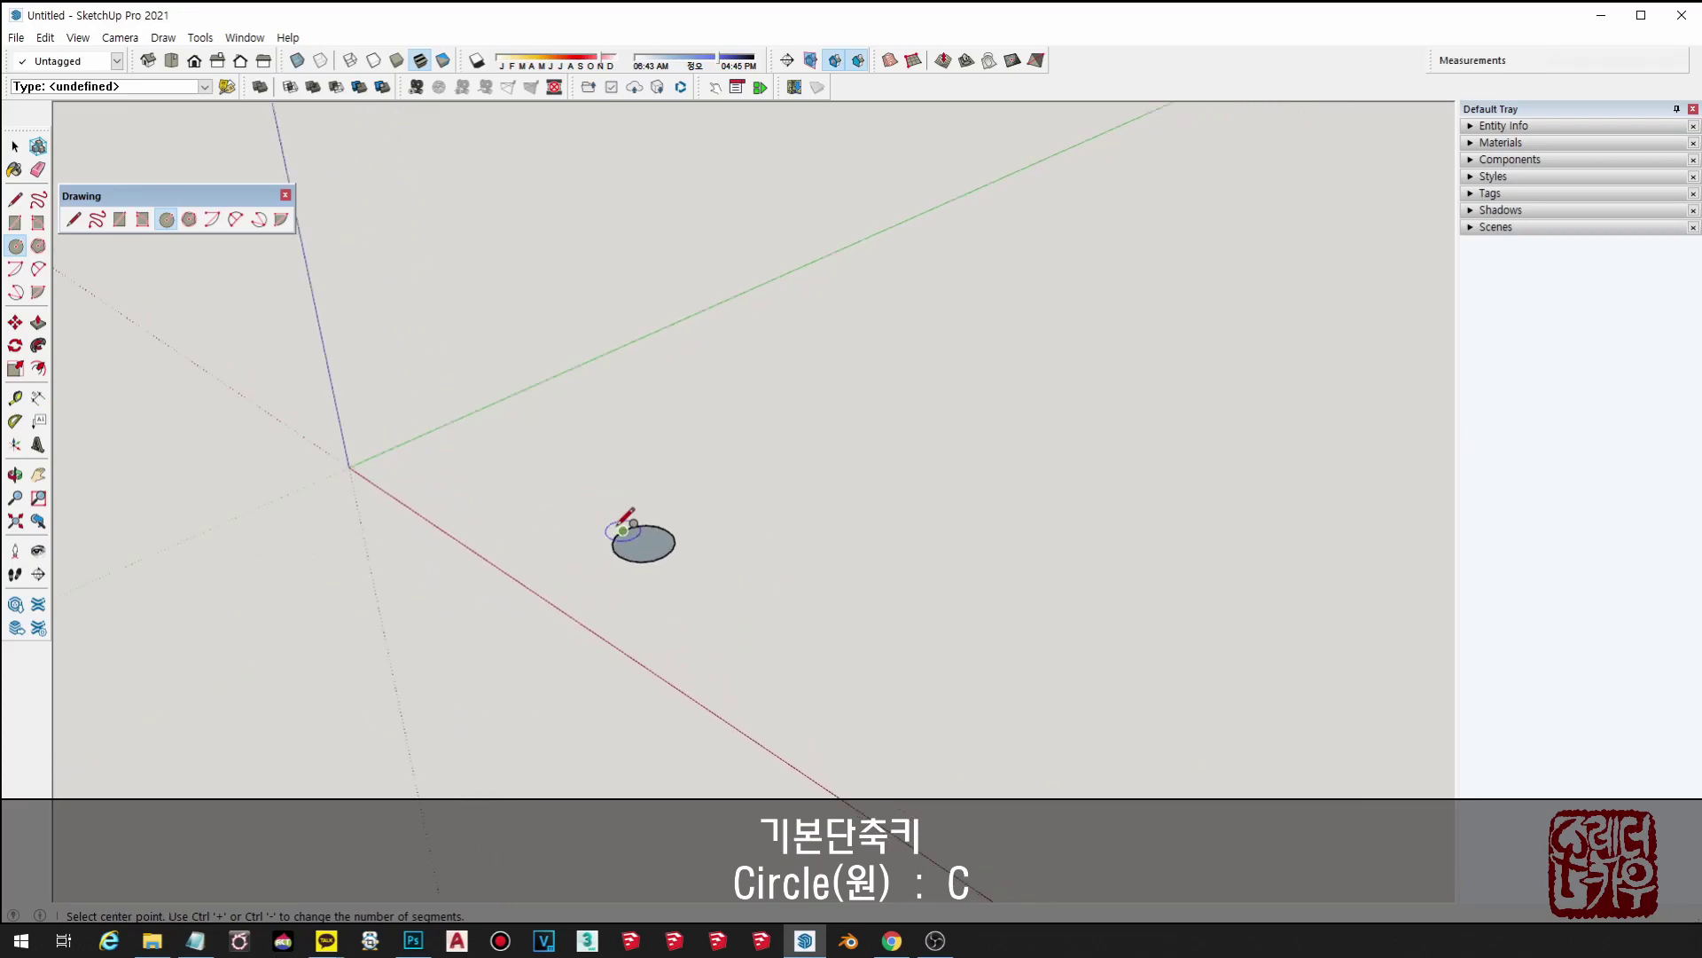
{"action": "scroll", "coordinate": [677, 543], "scroll_direction": "up", "scroll_amount": 4}
{"action": "scroll", "coordinate": [746, 642], "scroll_direction": "down", "scroll_amount": 3}
{"action": "key", "text": "ctrl+a"}
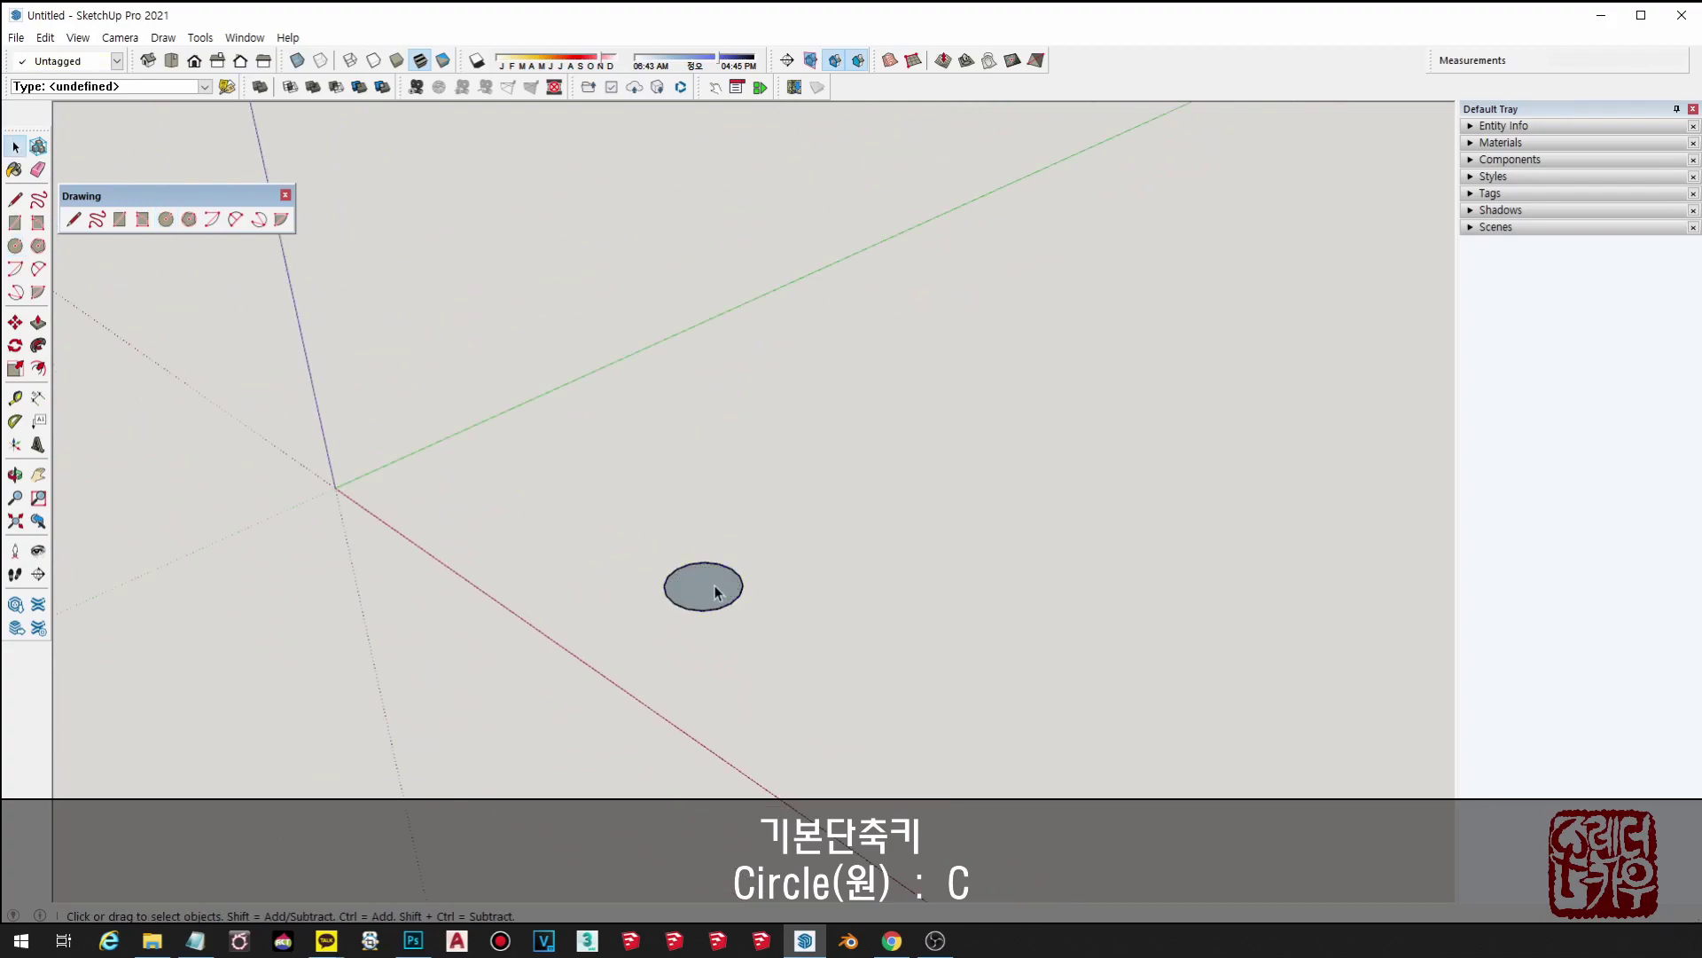
{"action": "scroll", "coordinate": [715, 594], "scroll_direction": "up", "scroll_amount": 2}
{"action": "scroll", "coordinate": [776, 715], "scroll_direction": "down", "scroll_amount": 3}
{"action": "left_click_drag", "start_coordinate": [575, 475], "coordinate": [845, 625]}
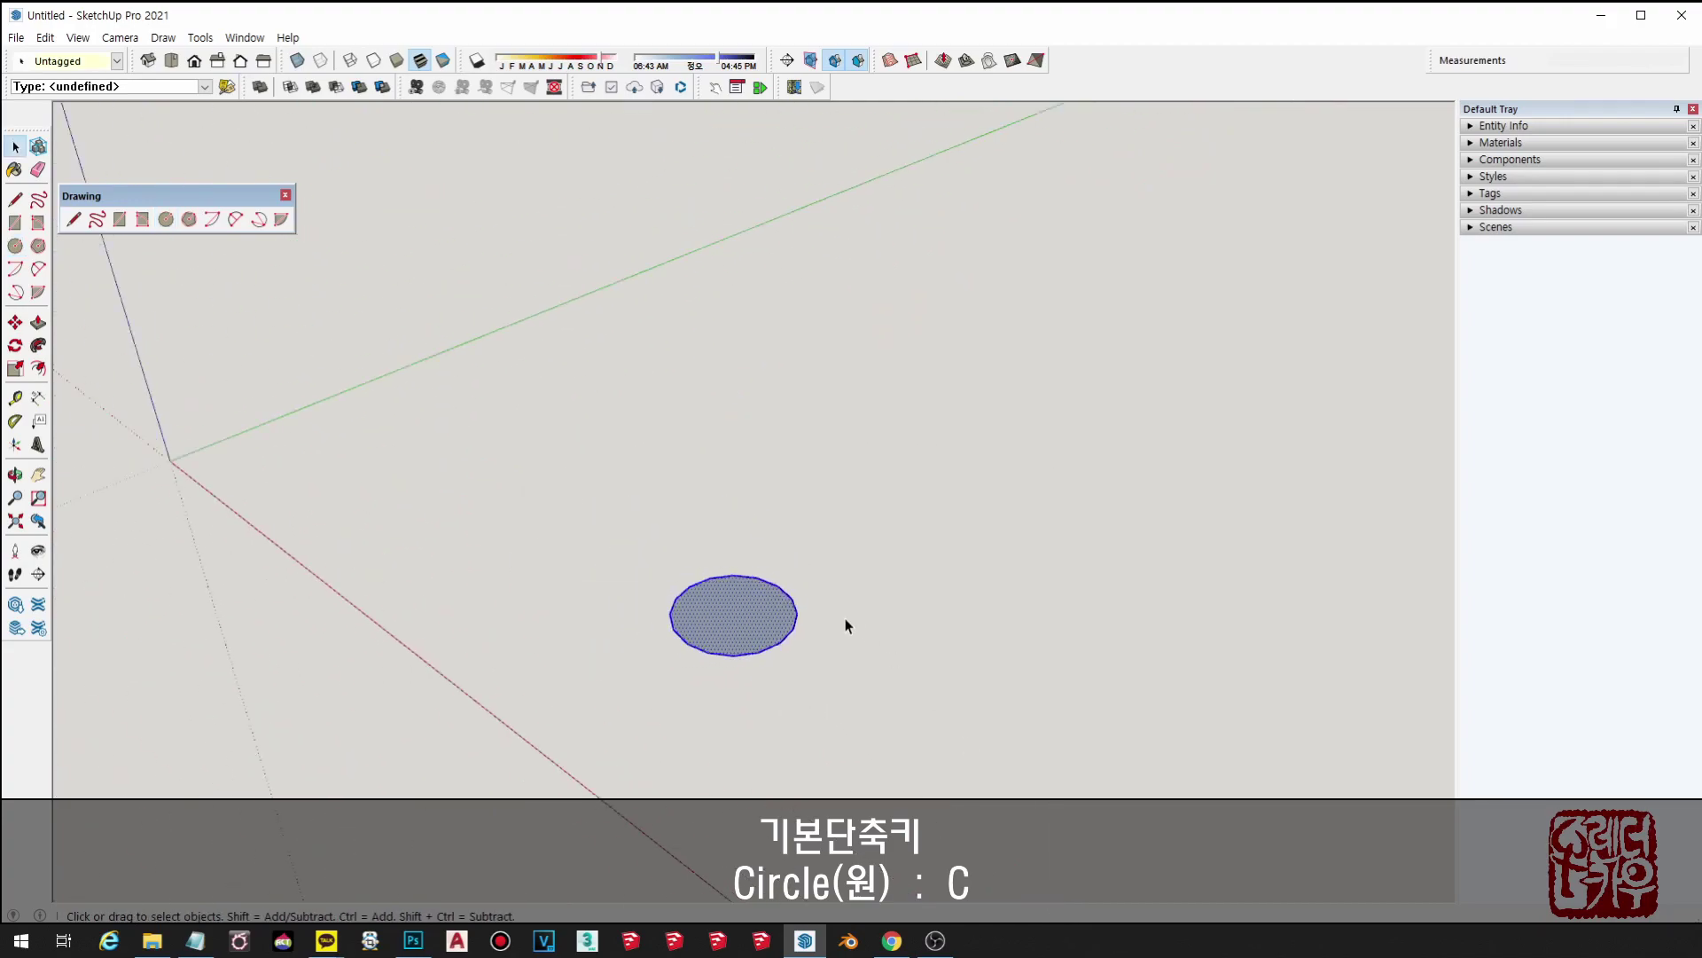
{"action": "key", "text": "Delete"}
{"action": "scroll", "coordinate": [709, 611], "scroll_direction": "down", "scroll_amount": 1}
- Draw a large circle, orbit to inspect it, then delete it
{"action": "key", "text": "c"}
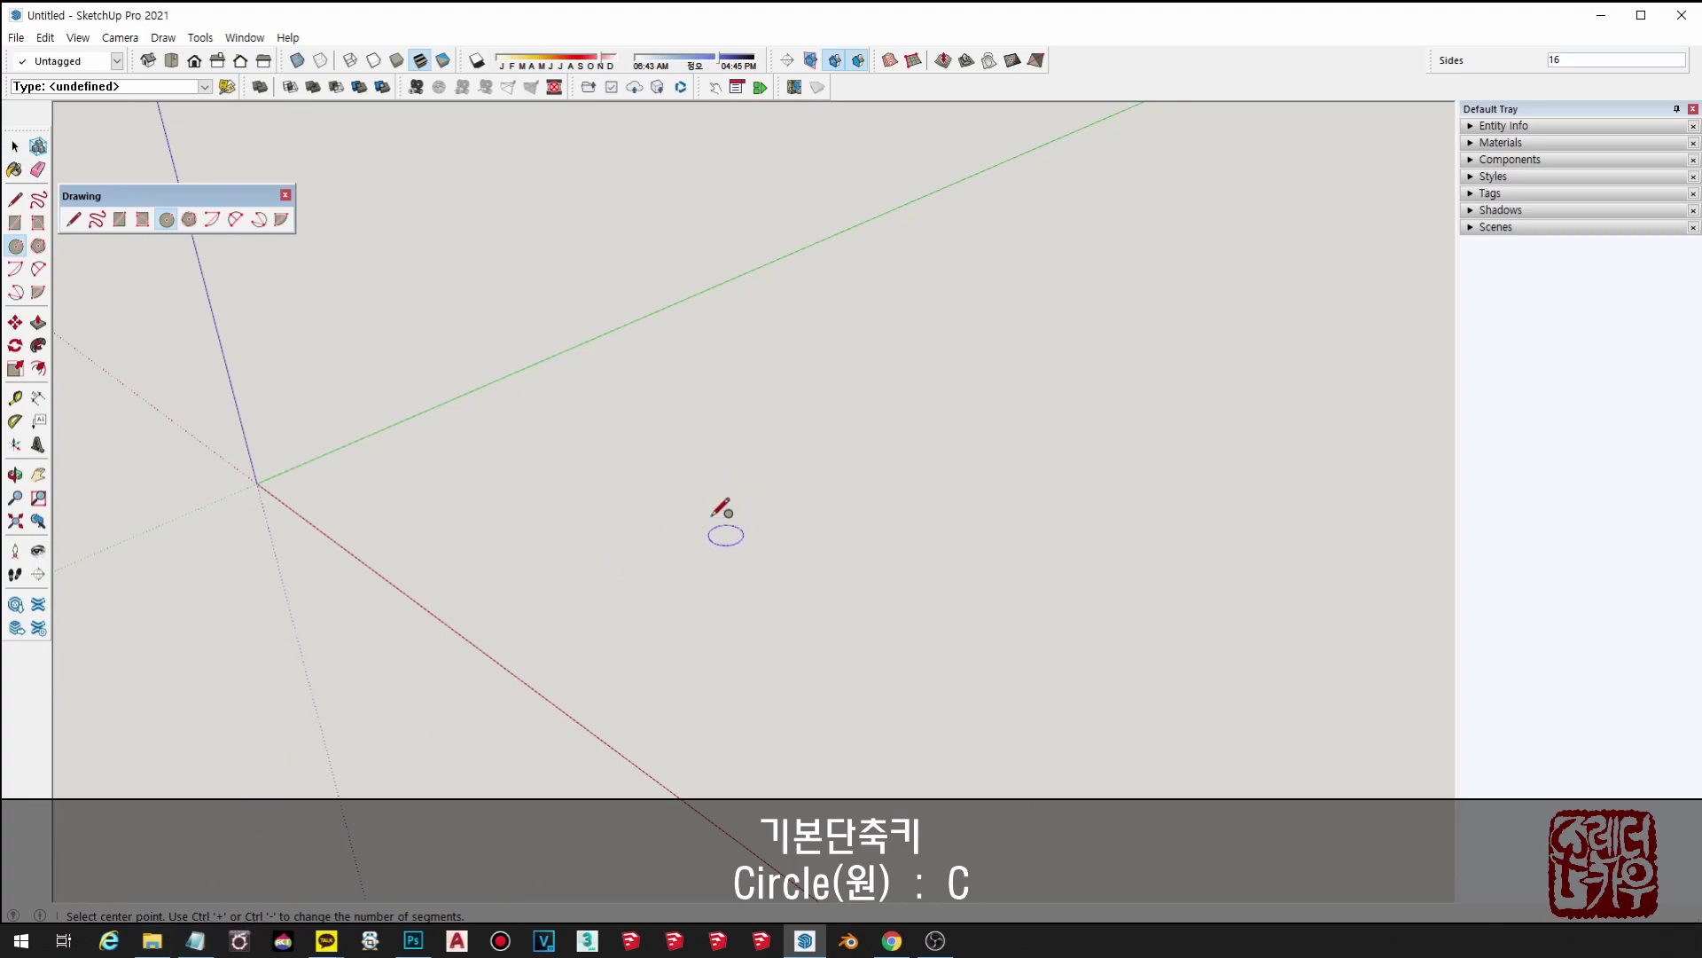
{"action": "left_click", "coordinate": [635, 538]}
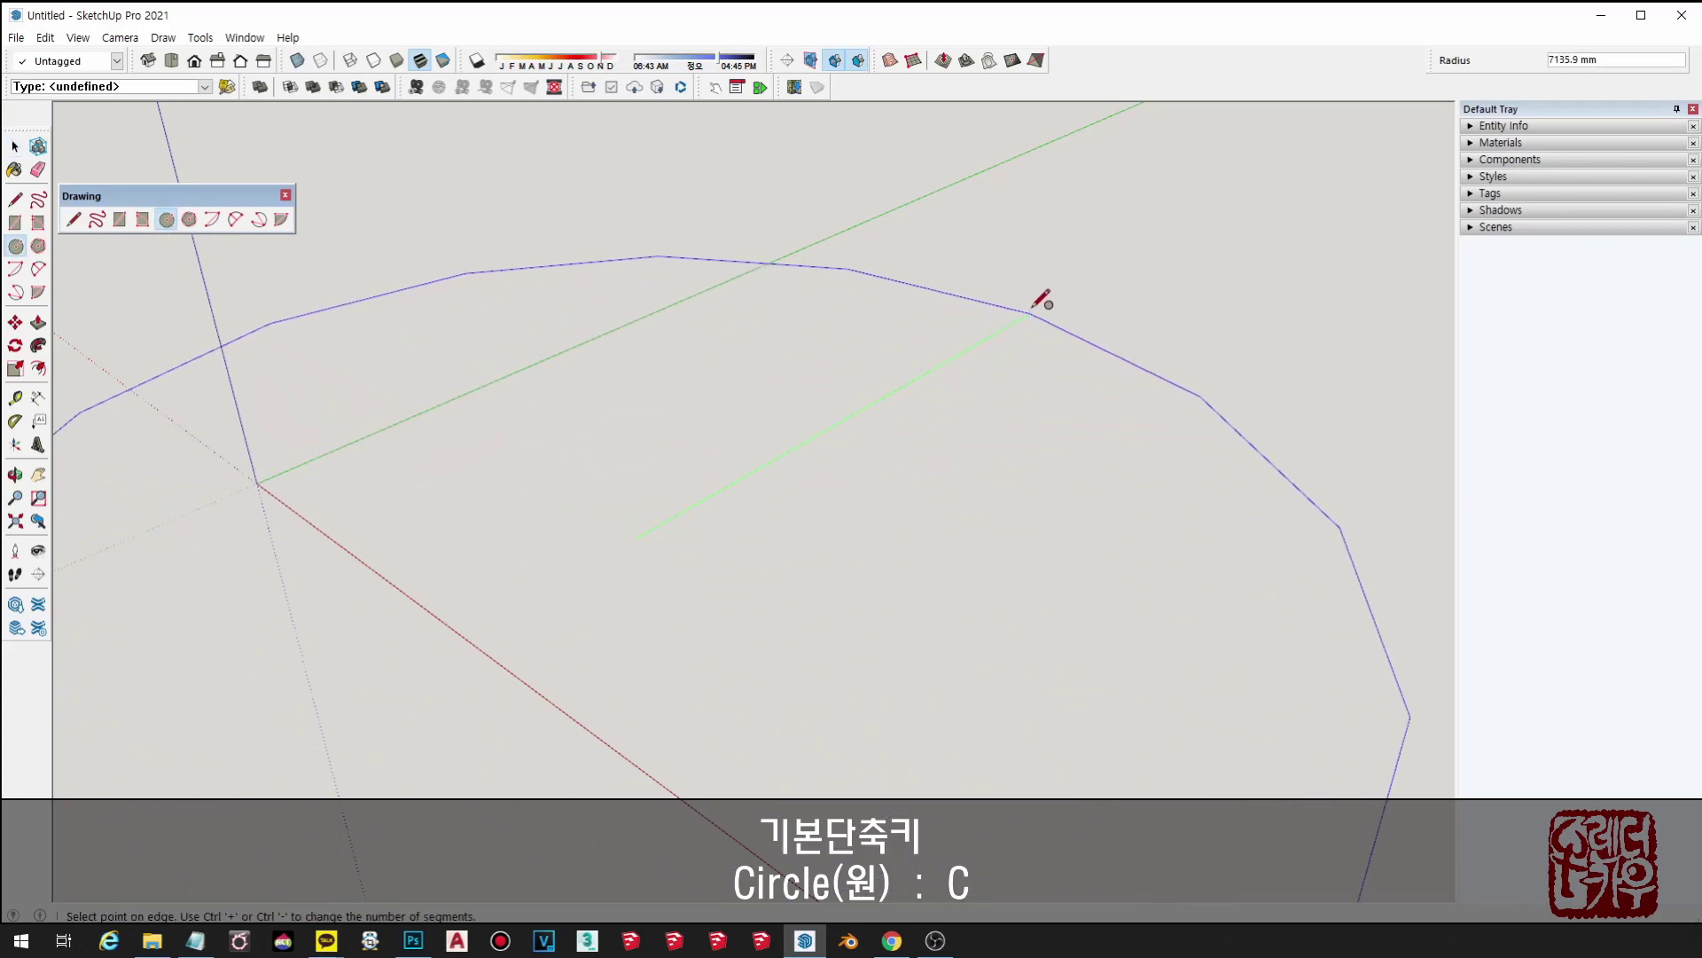
{"action": "left_click", "coordinate": [1080, 276]}
{"action": "key", "text": "space"}
{"action": "scroll", "coordinate": [828, 248], "scroll_direction": "up", "scroll_amount": 3}
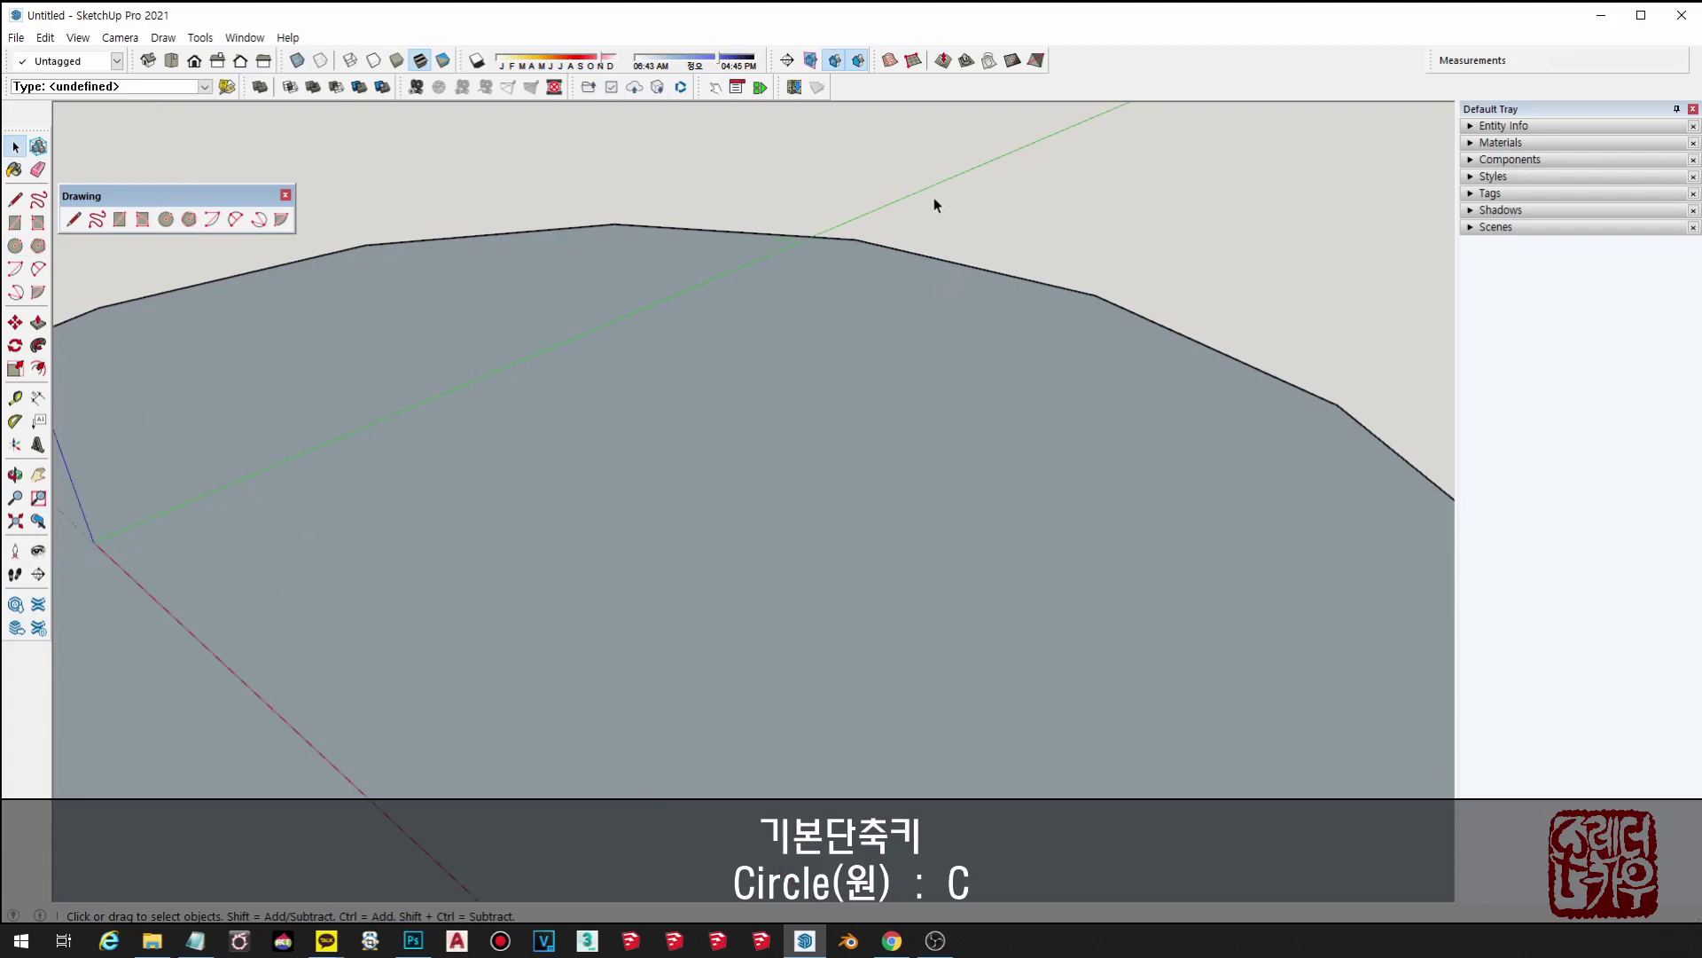
{"action": "scroll", "coordinate": [757, 273], "scroll_direction": "down", "scroll_amount": 1}
{"action": "scroll", "coordinate": [756, 273], "scroll_direction": "down", "scroll_amount": 2}
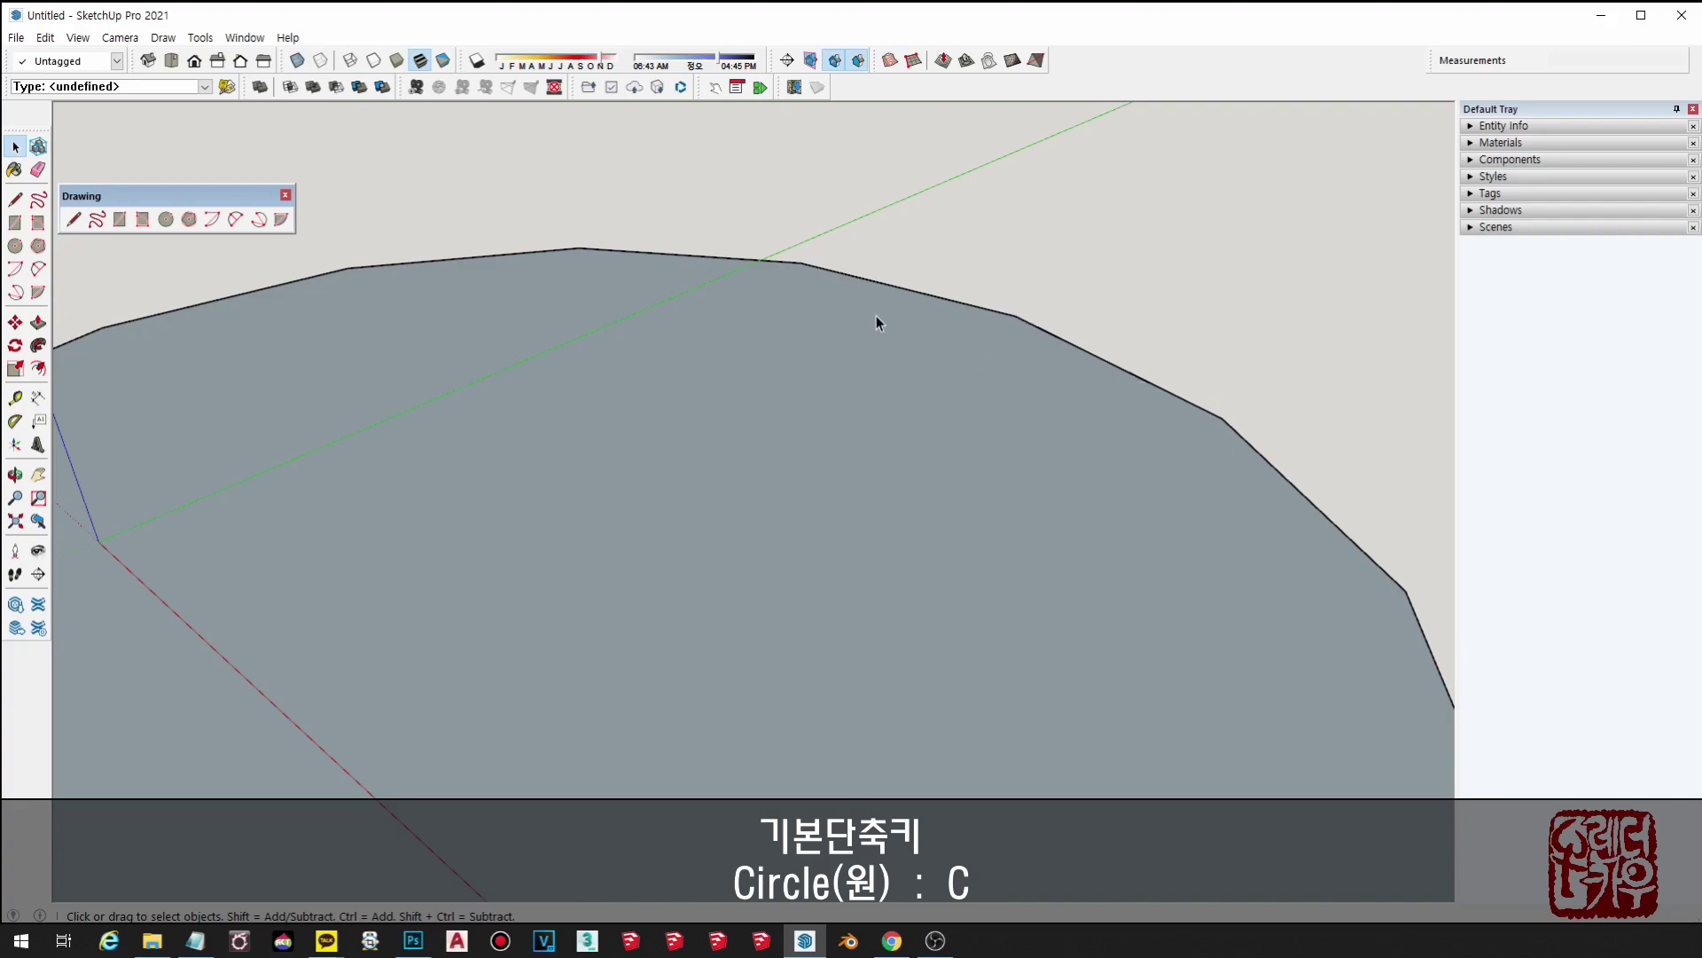
{"action": "scroll", "coordinate": [334, 269], "scroll_direction": "down", "scroll_amount": 3}
{"action": "scroll", "coordinate": [1141, 507], "scroll_direction": "down", "scroll_amount": 1}
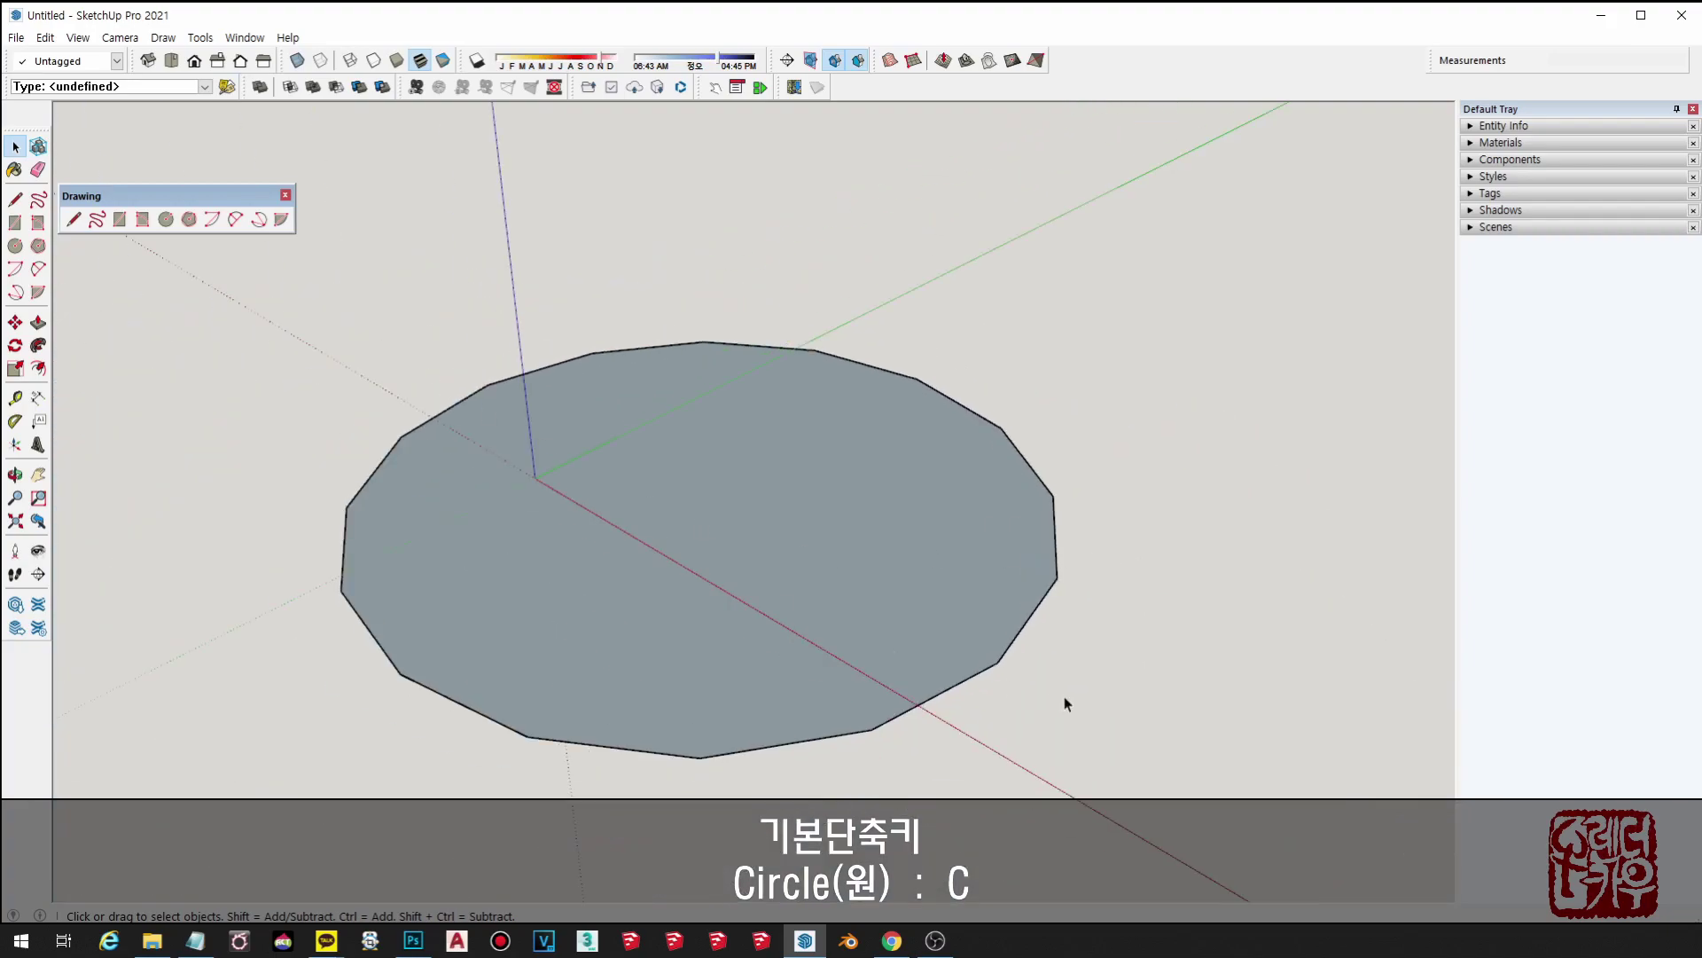
{"action": "middle_click_drag", "start_coordinate": [977, 461], "coordinate": [1112, 691]}
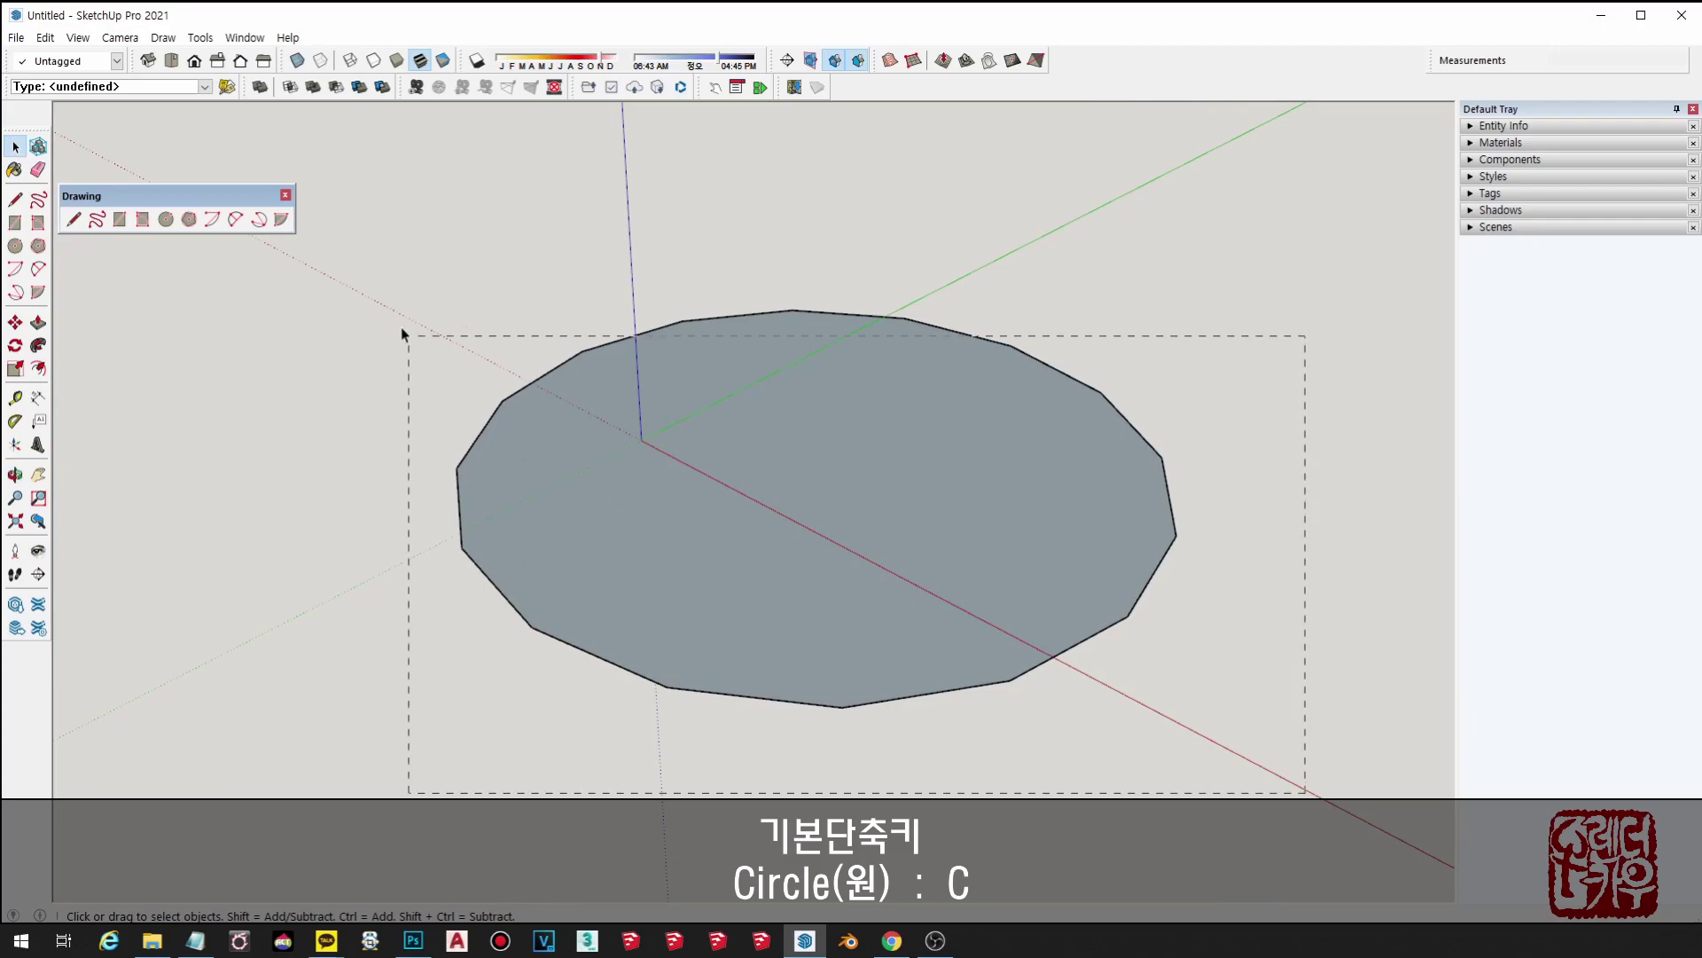
{"action": "left_click_drag", "start_coordinate": [401, 334], "coordinate": [405, 335]}
{"action": "key", "text": "Delete"}
- Float the Measurements panel reading Sides 16, move it, and redock it among the top toolbars
{"action": "key", "text": "c"}
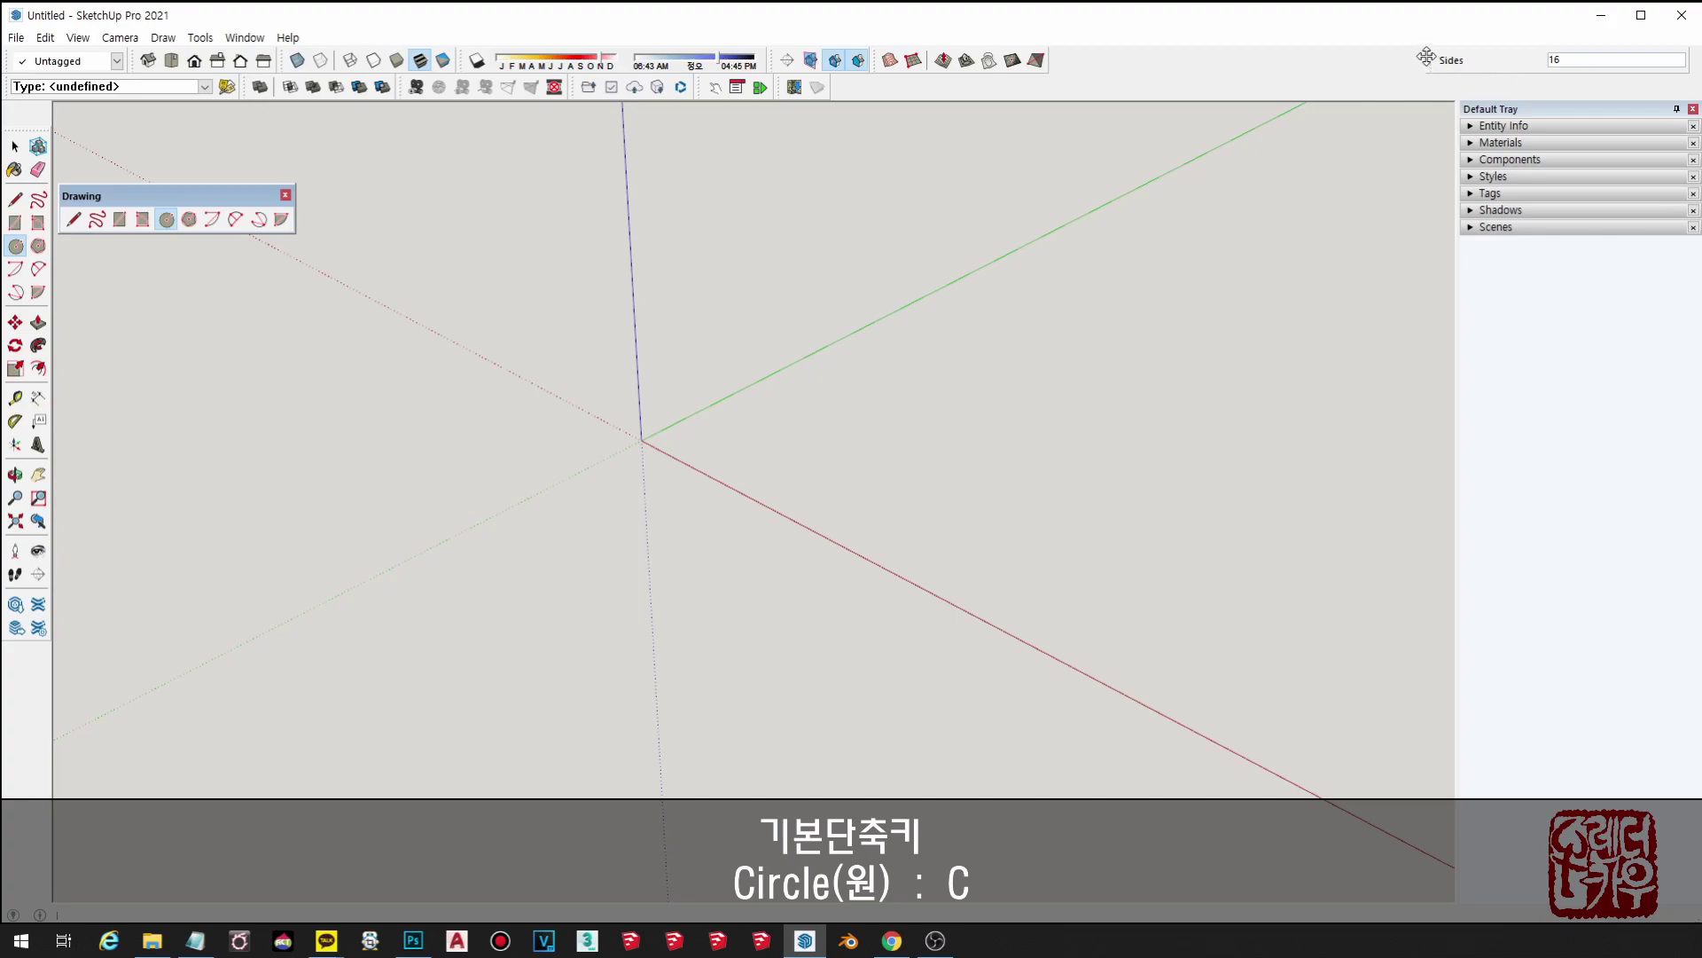
{"action": "left_click_drag", "start_coordinate": [1423, 60], "coordinate": [986, 284]}
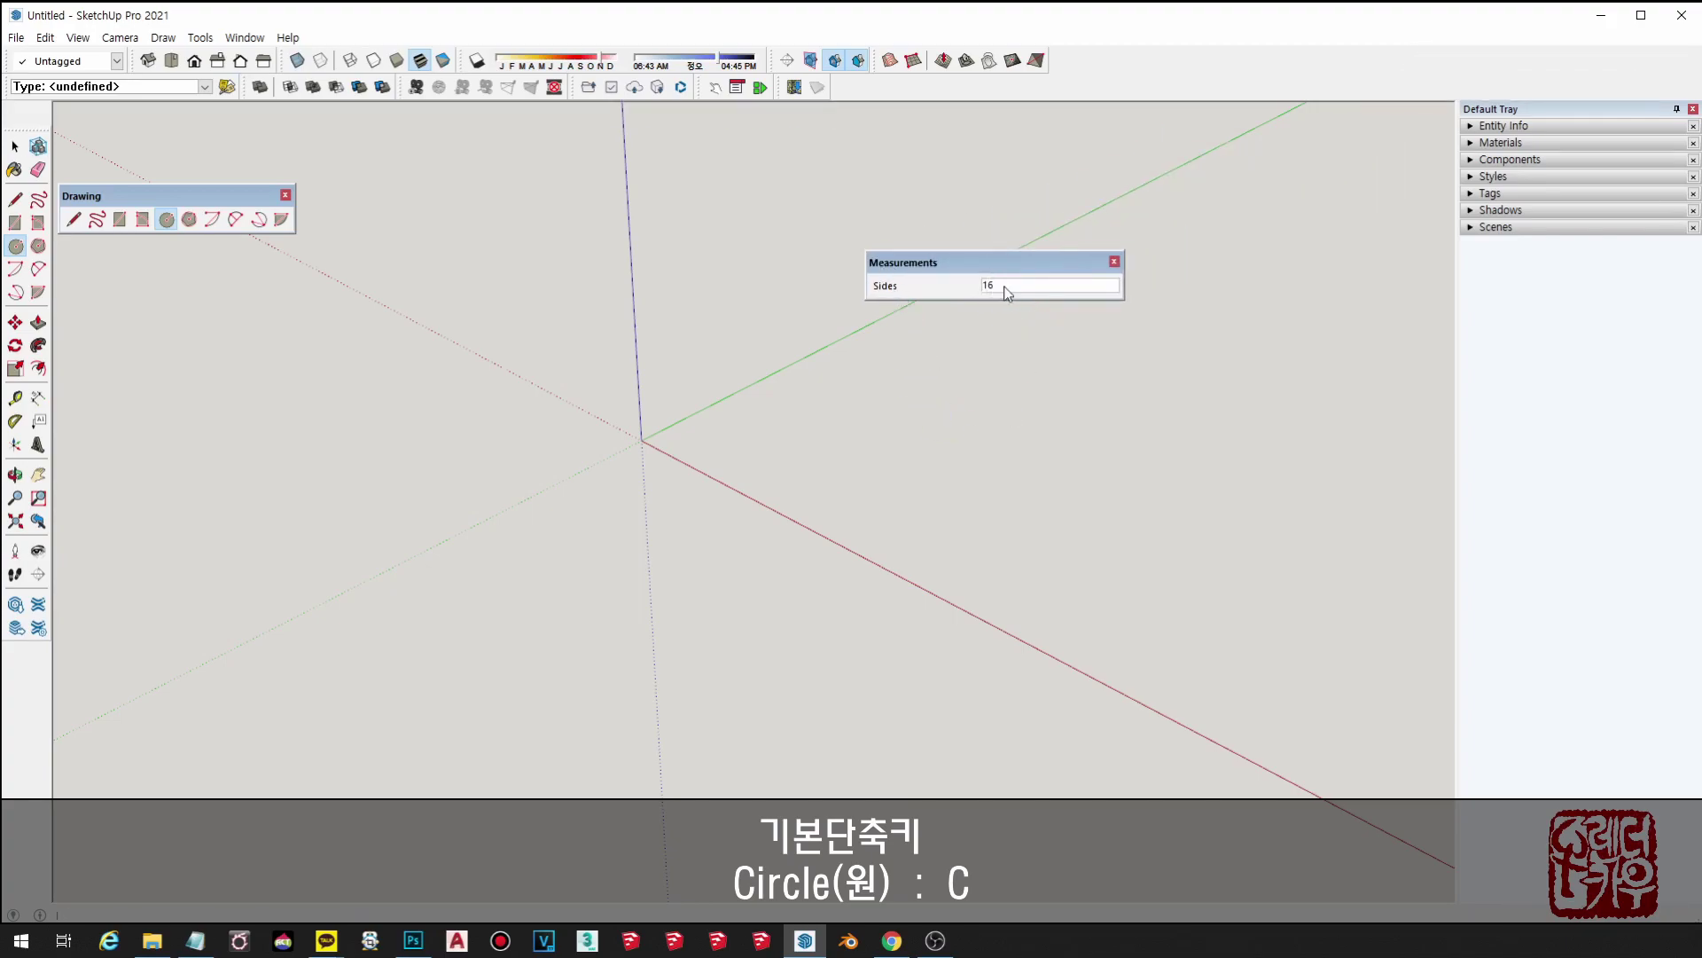
{"action": "mouse_move", "coordinate": [1059, 264]}
{"action": "left_mouse_down"}
{"action": "mouse_move", "coordinate": [1561, 885]}
{"action": "mouse_move", "coordinate": [1497, 56]}
{"action": "mouse_move", "coordinate": [1230, 64]}
{"action": "left_mouse_up"}
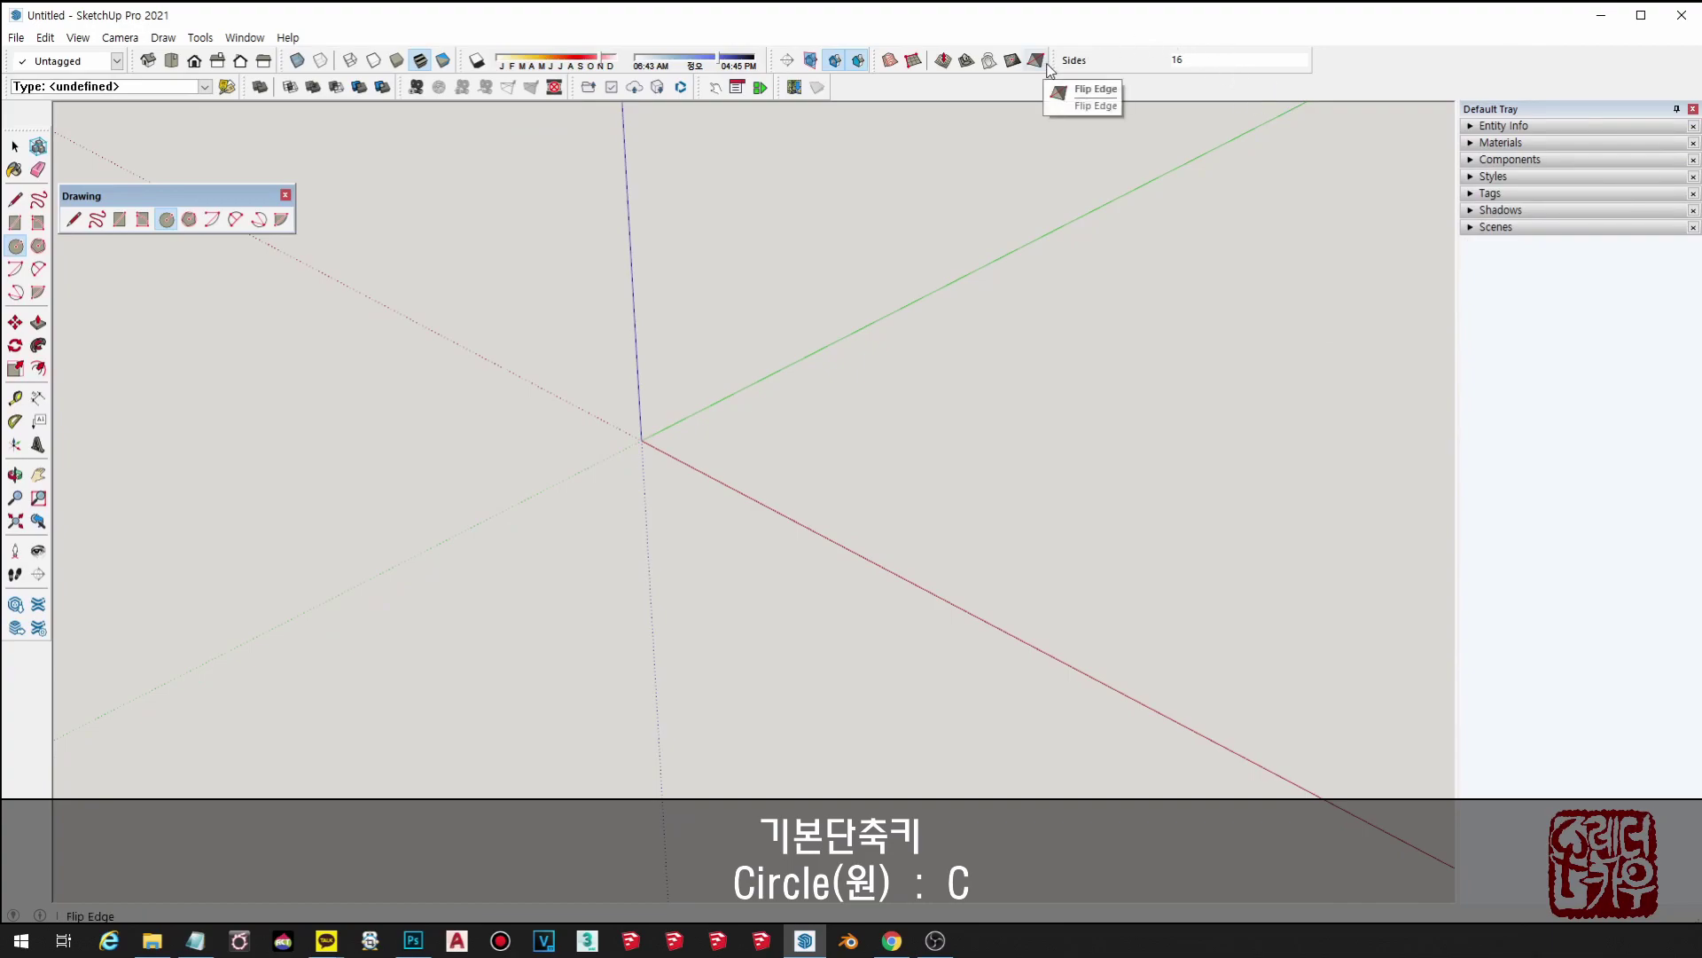
{"action": "left_click_drag", "start_coordinate": [1054, 59], "coordinate": [1099, 58]}
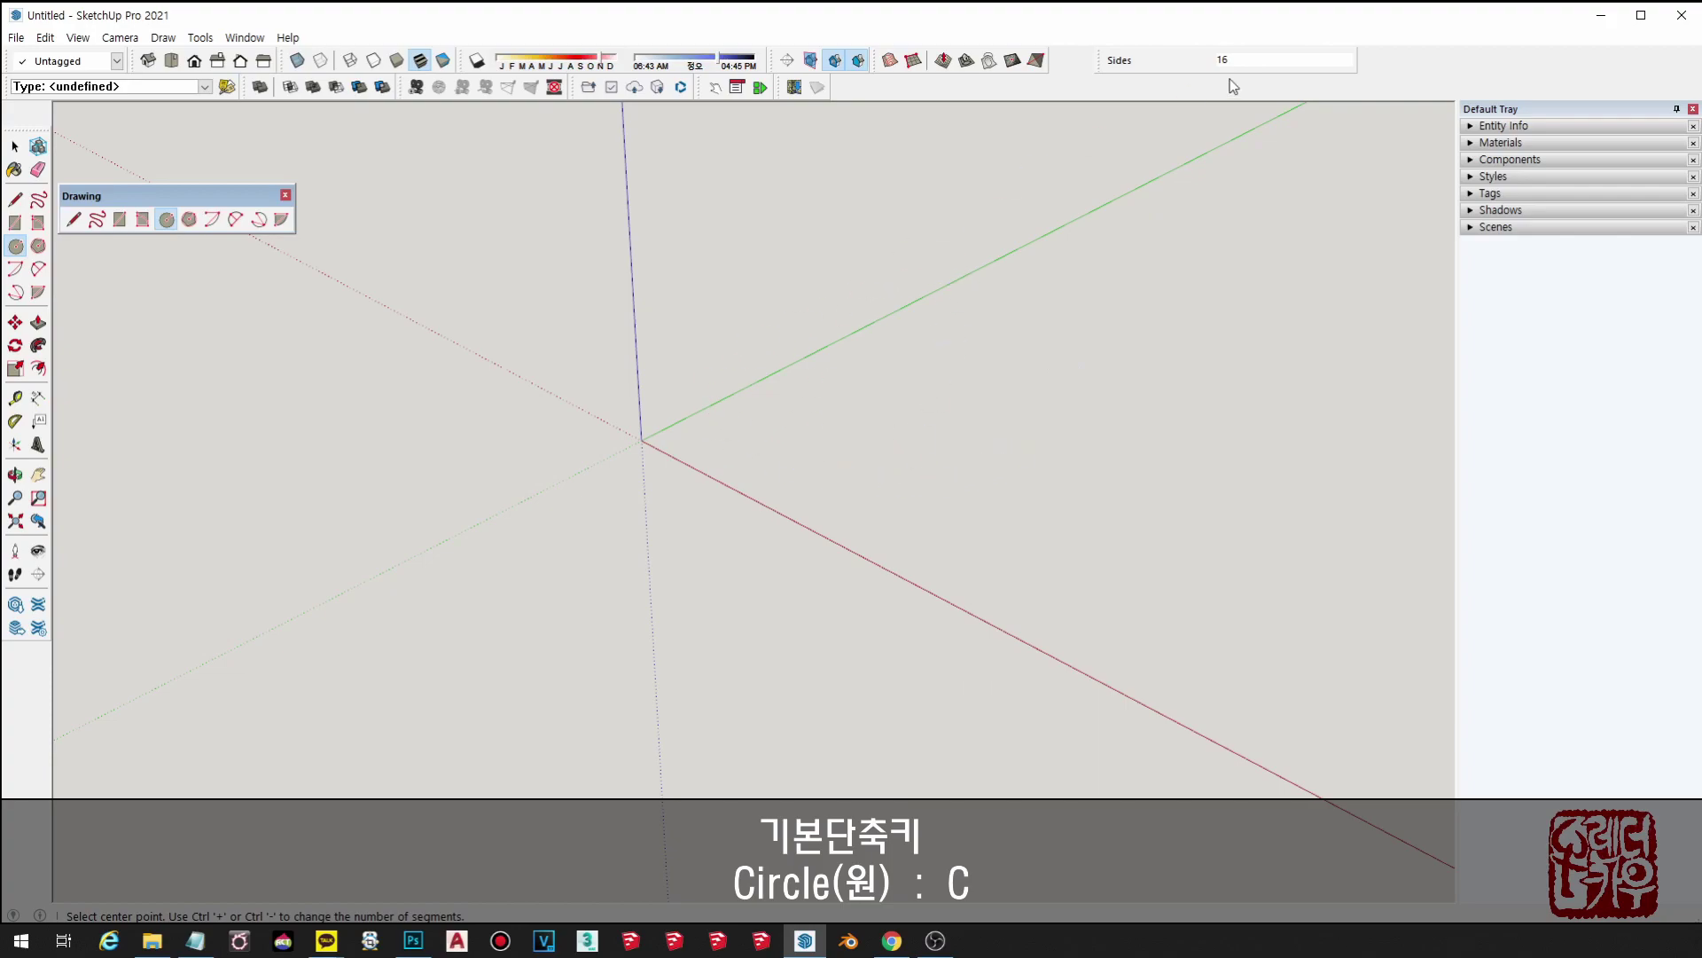
{"action": "left_click", "coordinate": [723, 444]}
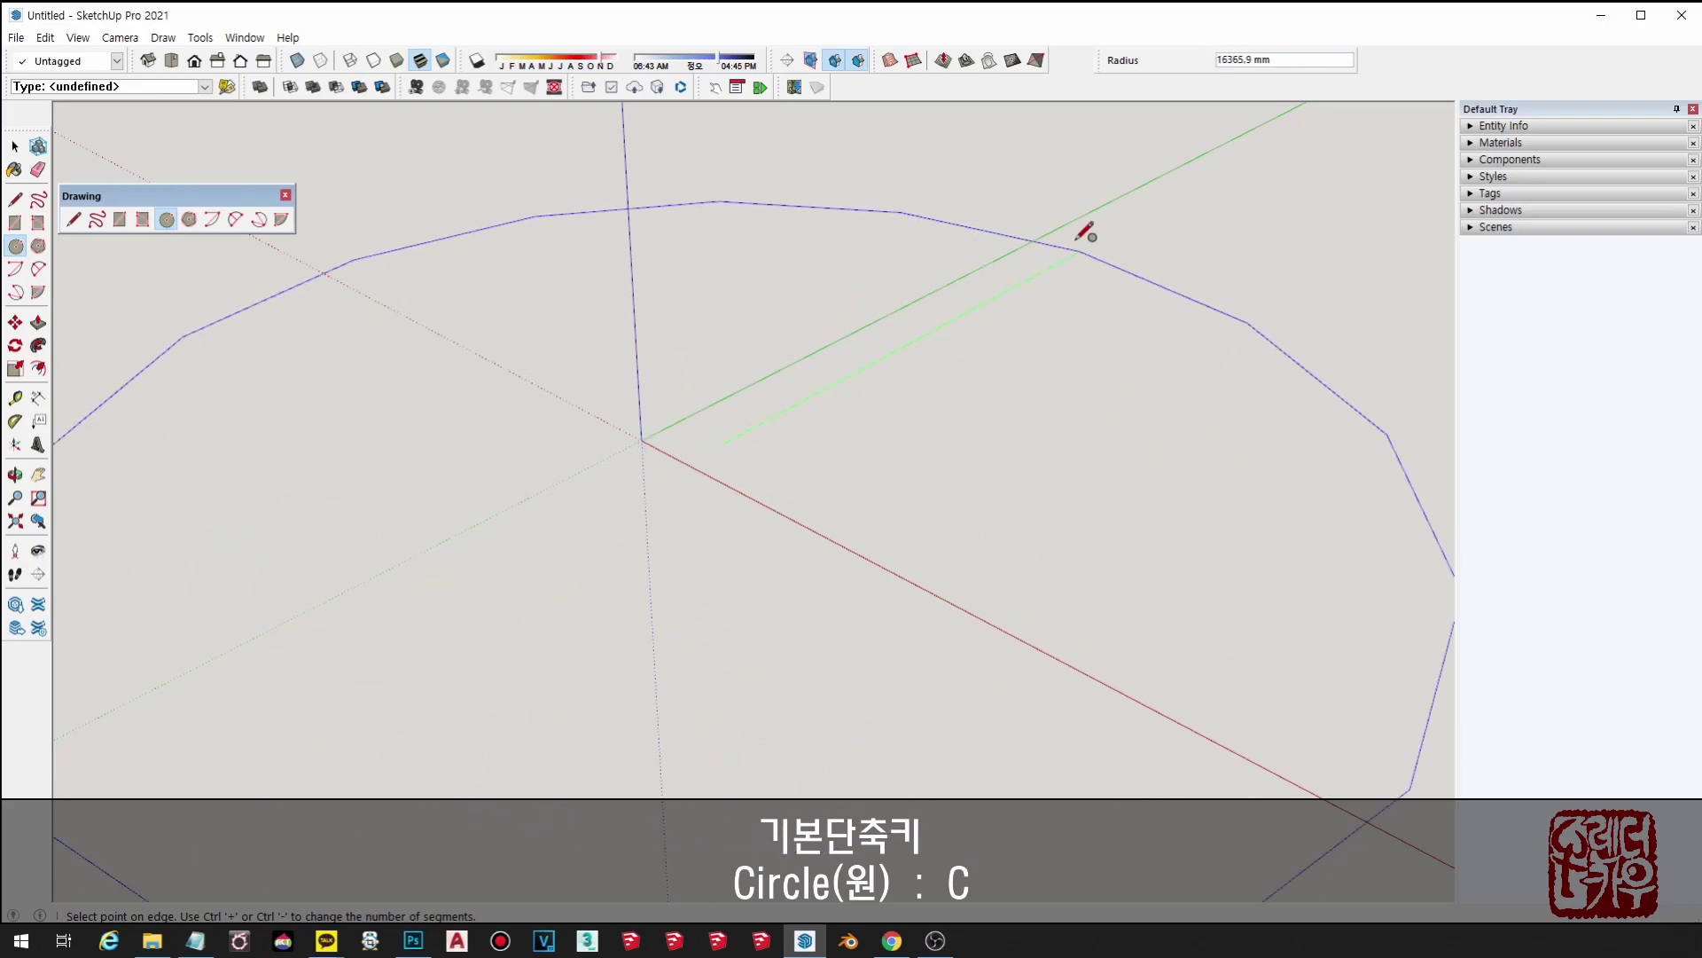
{"action": "left_click", "coordinate": [973, 325]}
{"action": "scroll", "coordinate": [891, 496], "scroll_direction": "down", "scroll_amount": 4}
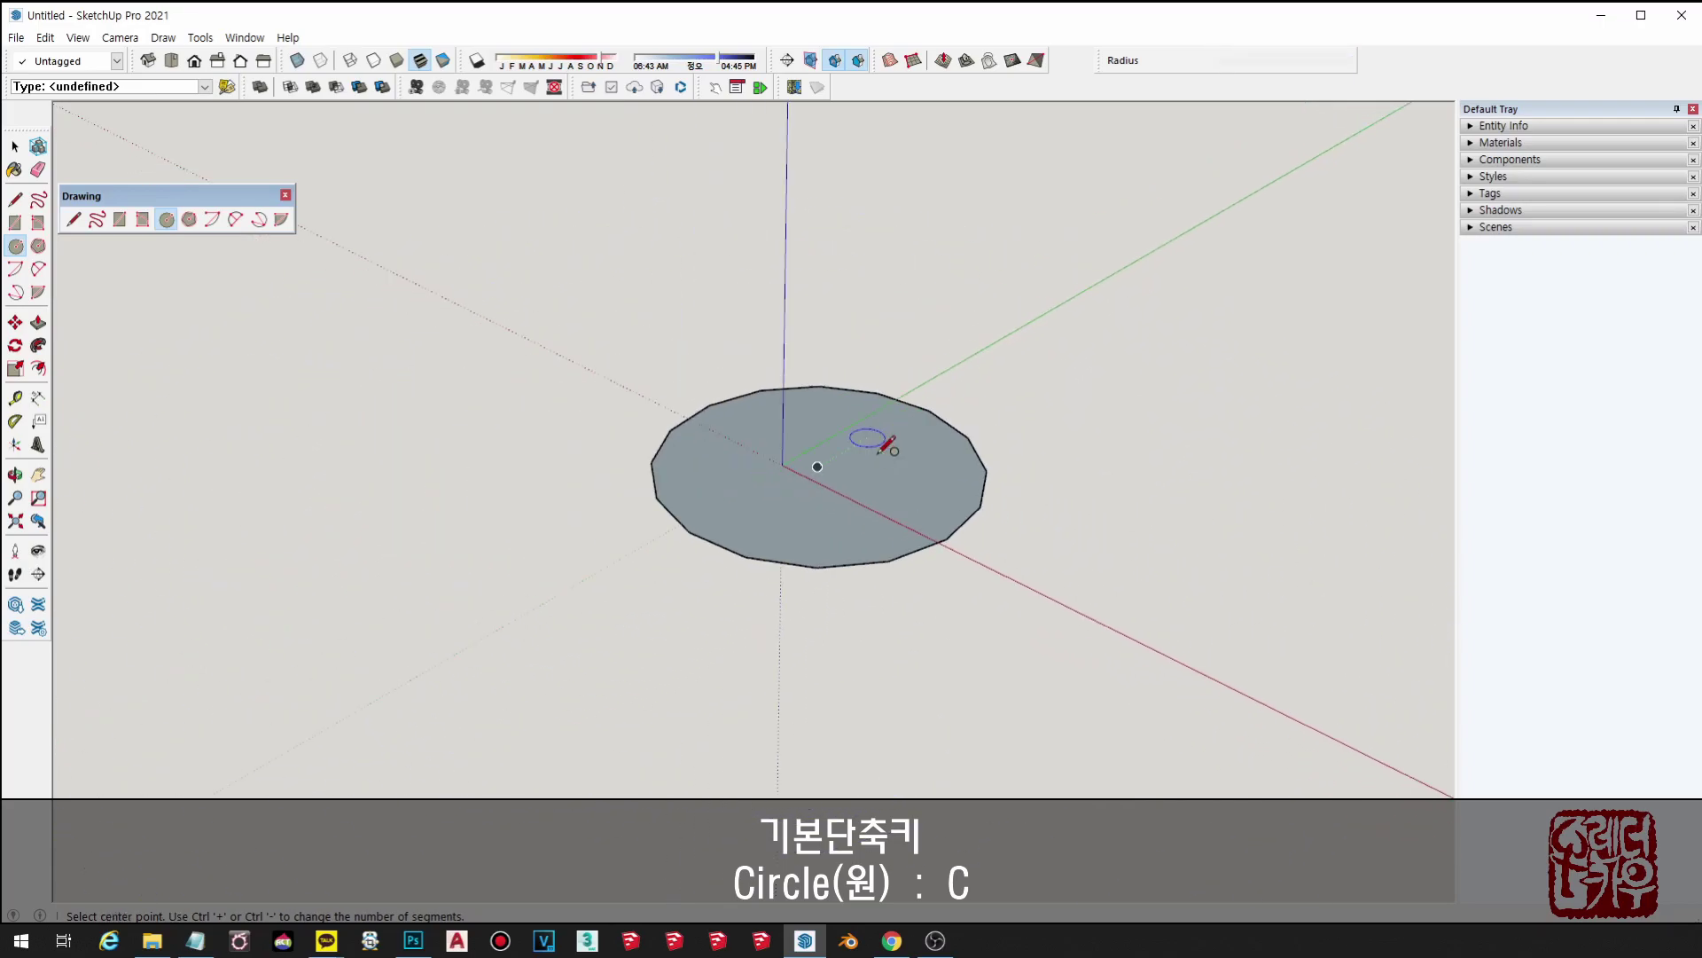
{"action": "key", "text": "space"}
{"action": "mouse_move", "coordinate": [917, 445]}
{"action": "middle_mouse_down"}
{"action": "mouse_move", "coordinate": [871, 536]}
{"action": "mouse_move", "coordinate": [723, 453]}
{"action": "middle_mouse_up"}
{"action": "scroll", "coordinate": [873, 545], "scroll_direction": "down", "scroll_amount": 3}
{"action": "scroll", "coordinate": [880, 565], "scroll_direction": "down", "scroll_amount": 3}
{"action": "scroll", "coordinate": [871, 551], "scroll_direction": "down", "scroll_amount": 2}
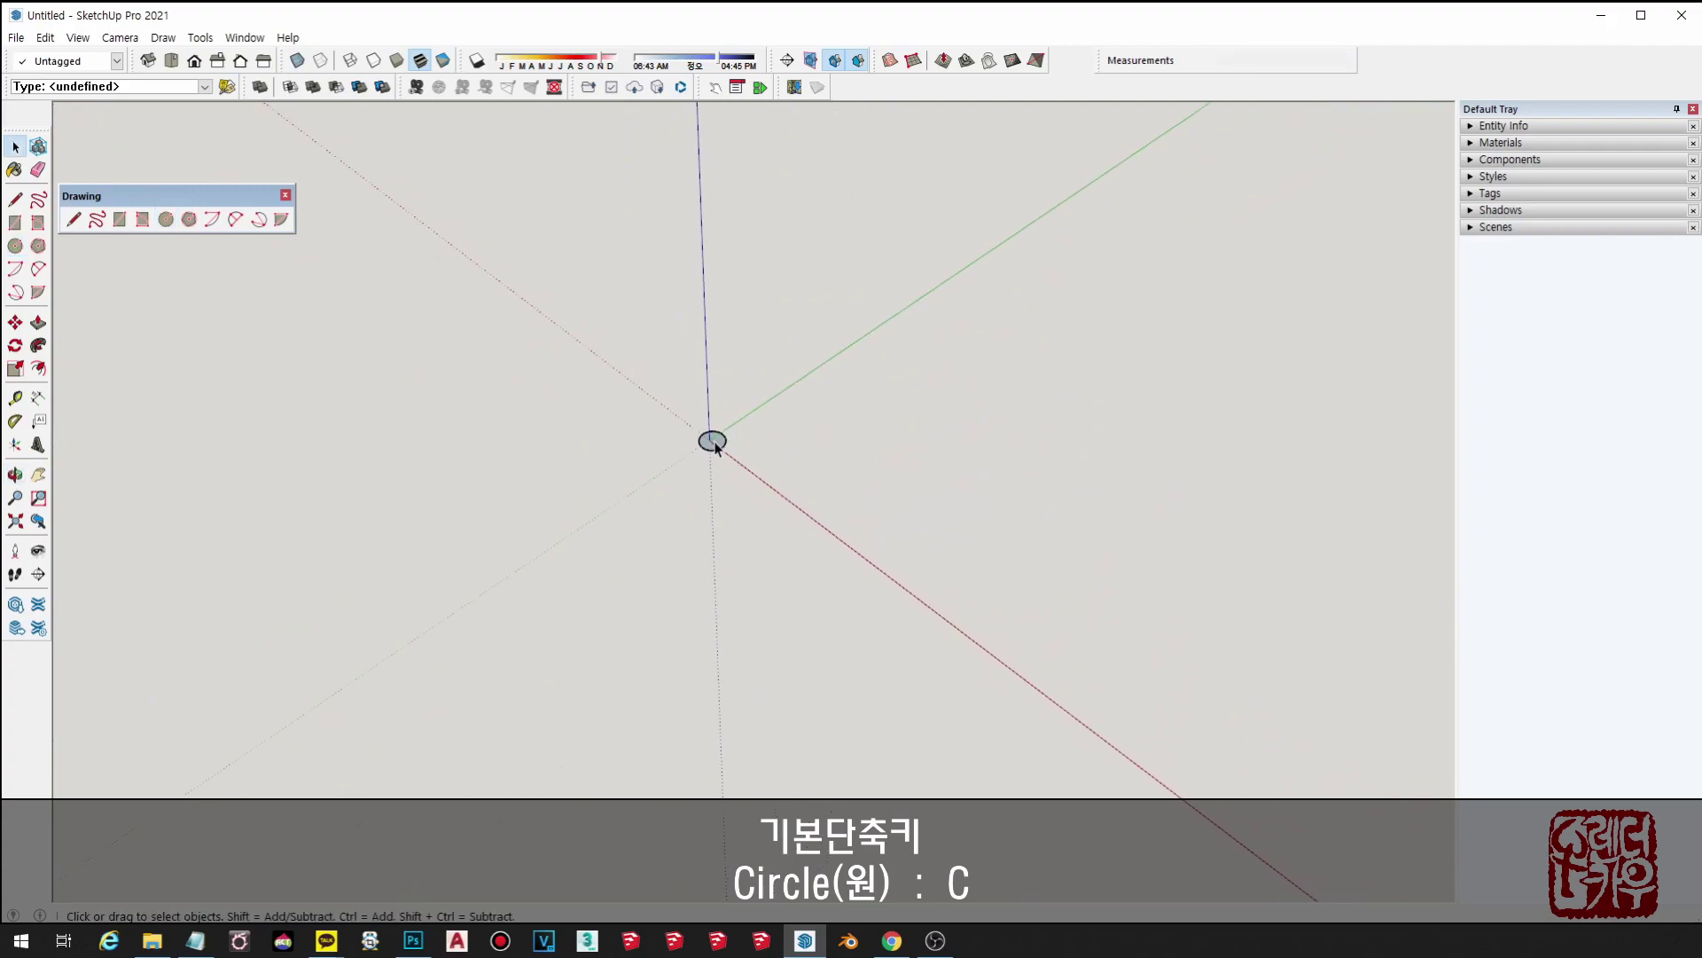
{"action": "scroll", "coordinate": [721, 446], "scroll_direction": "down", "scroll_amount": 2}
{"action": "scroll", "coordinate": [721, 446], "scroll_direction": "down", "scroll_amount": 1}
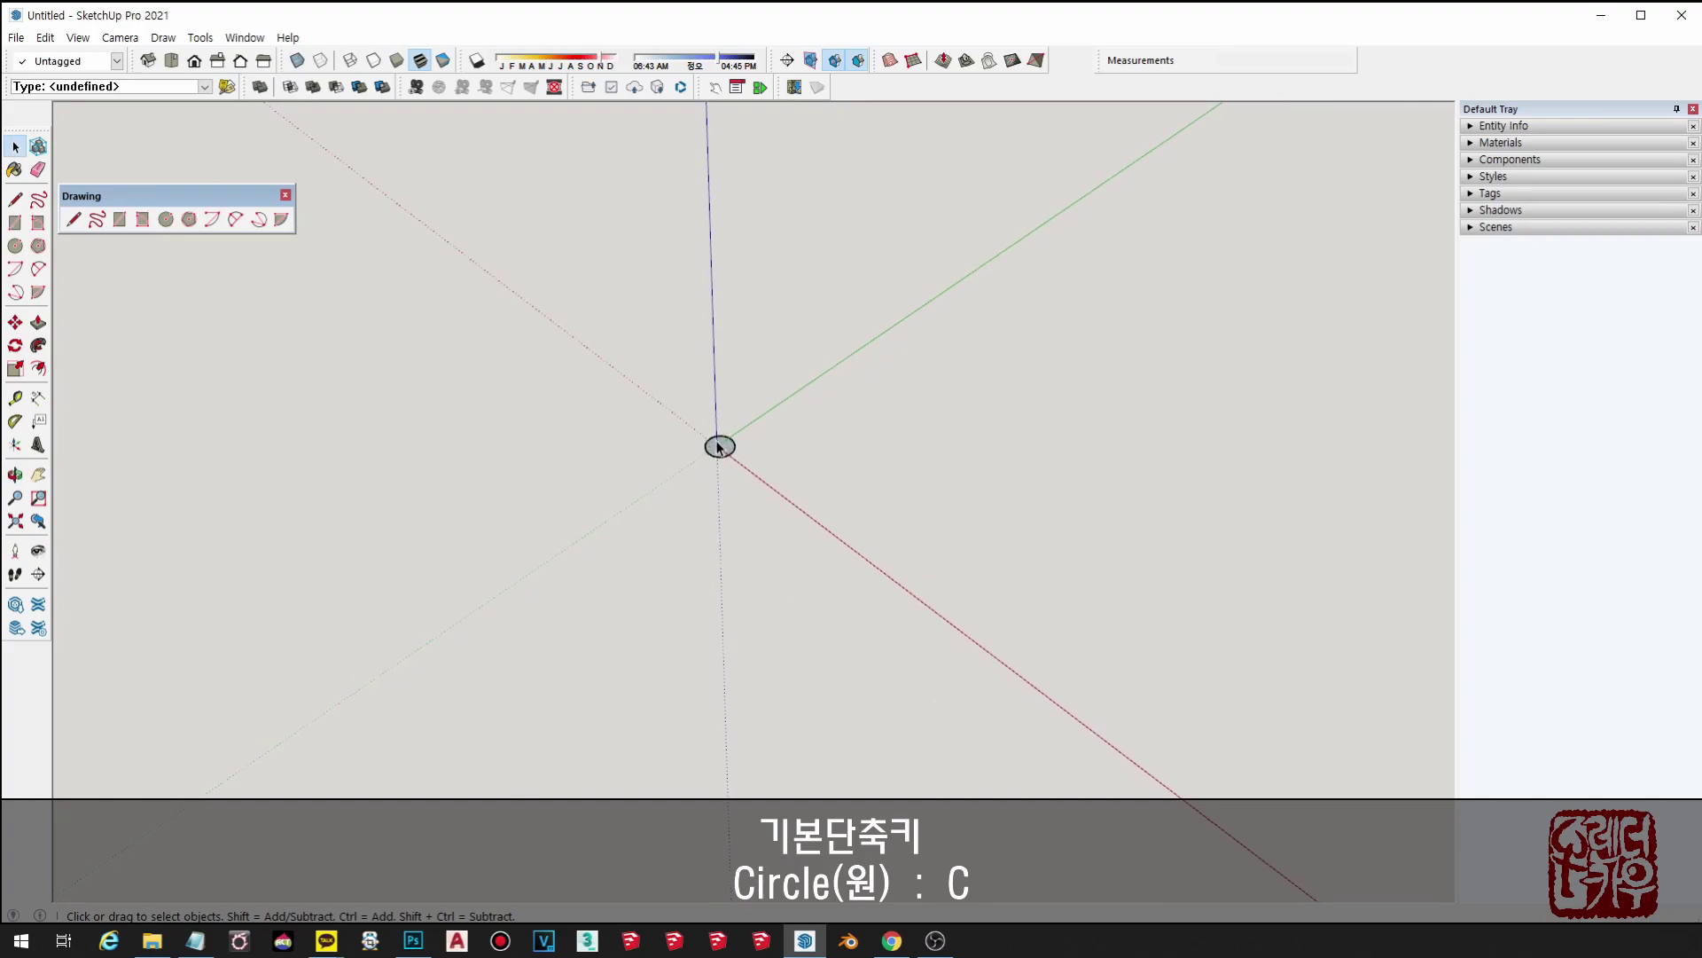
{"action": "scroll", "coordinate": [725, 439], "scroll_direction": "up", "scroll_amount": 2}
{"action": "scroll", "coordinate": [742, 454], "scroll_direction": "up", "scroll_amount": 2}
{"action": "scroll", "coordinate": [741, 454], "scroll_direction": "up", "scroll_amount": 2}
{"action": "scroll", "coordinate": [635, 404], "scroll_direction": "up", "scroll_amount": 2}
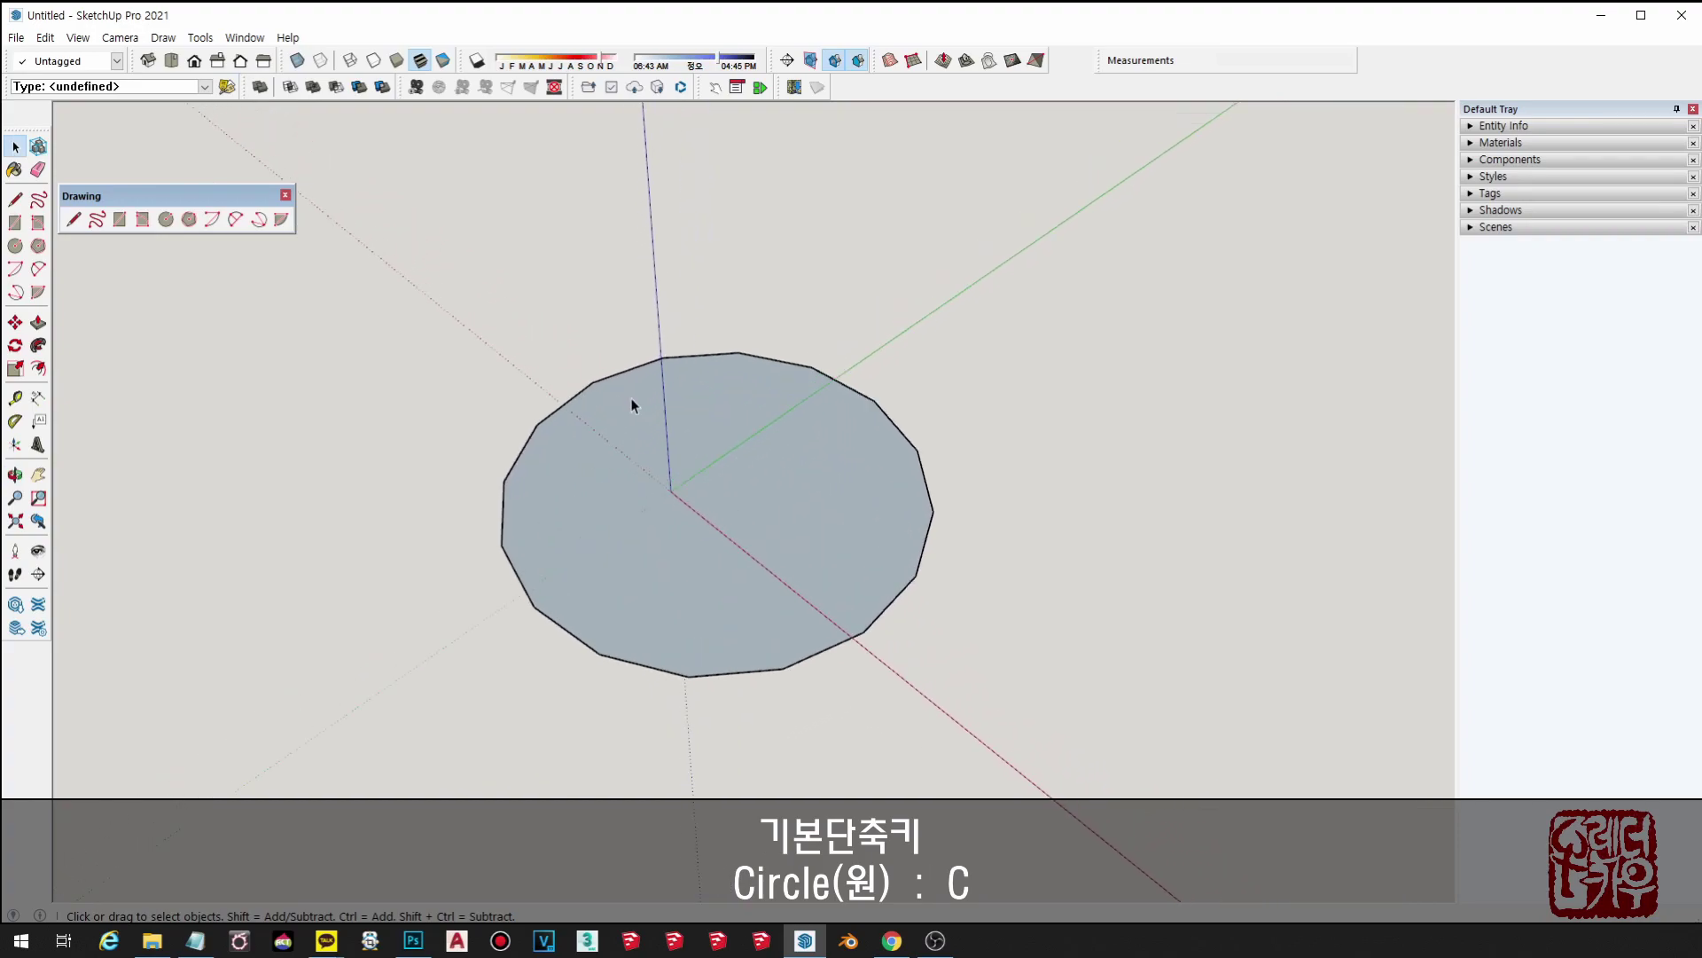
{"action": "scroll", "coordinate": [674, 429], "scroll_direction": "up", "scroll_amount": 1}
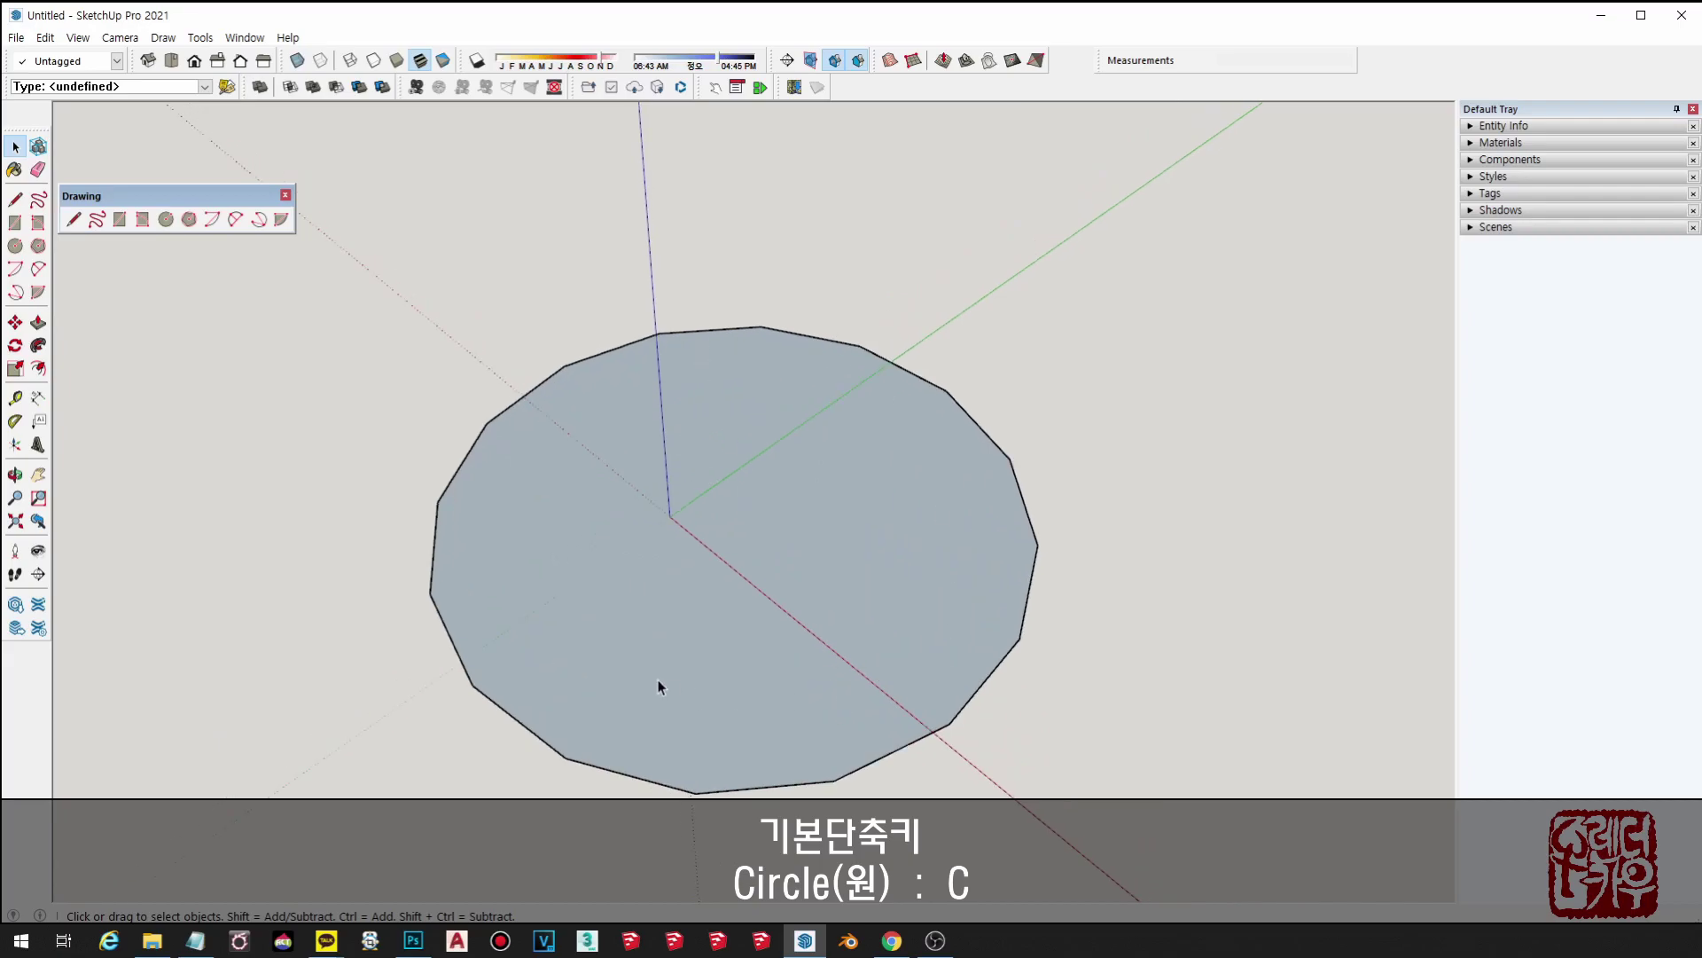
{"action": "double_click", "coordinate": [887, 580]}
{"action": "key", "text": "Delete"}
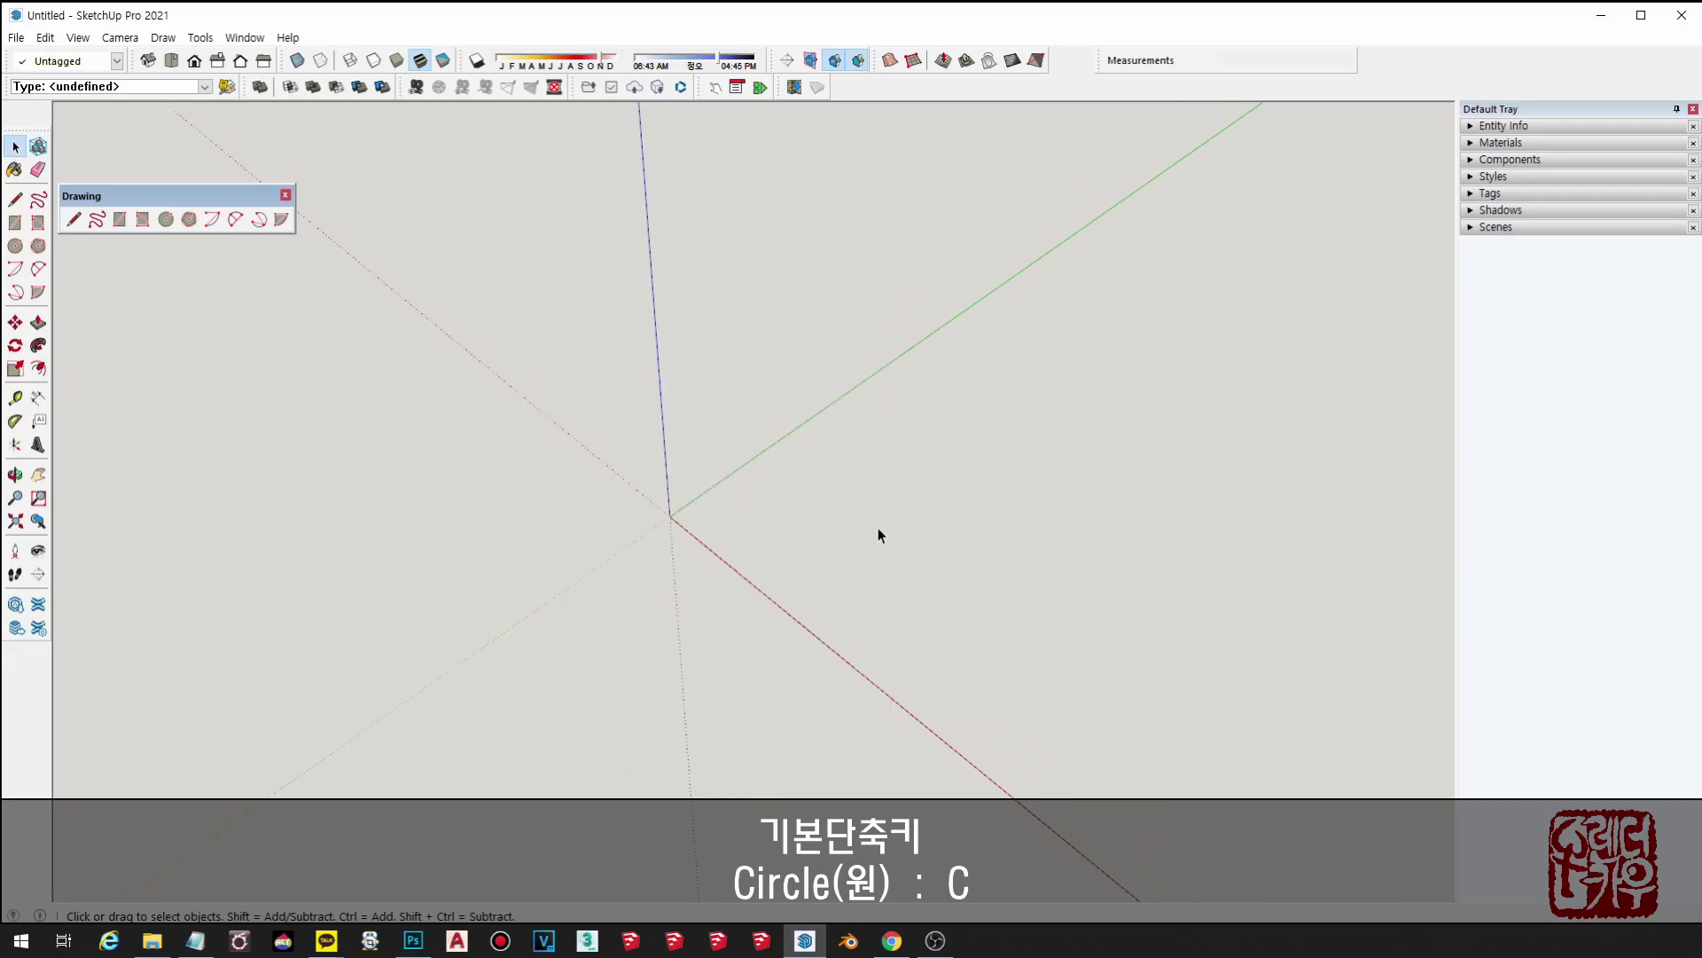
{"action": "key", "text": "c"}
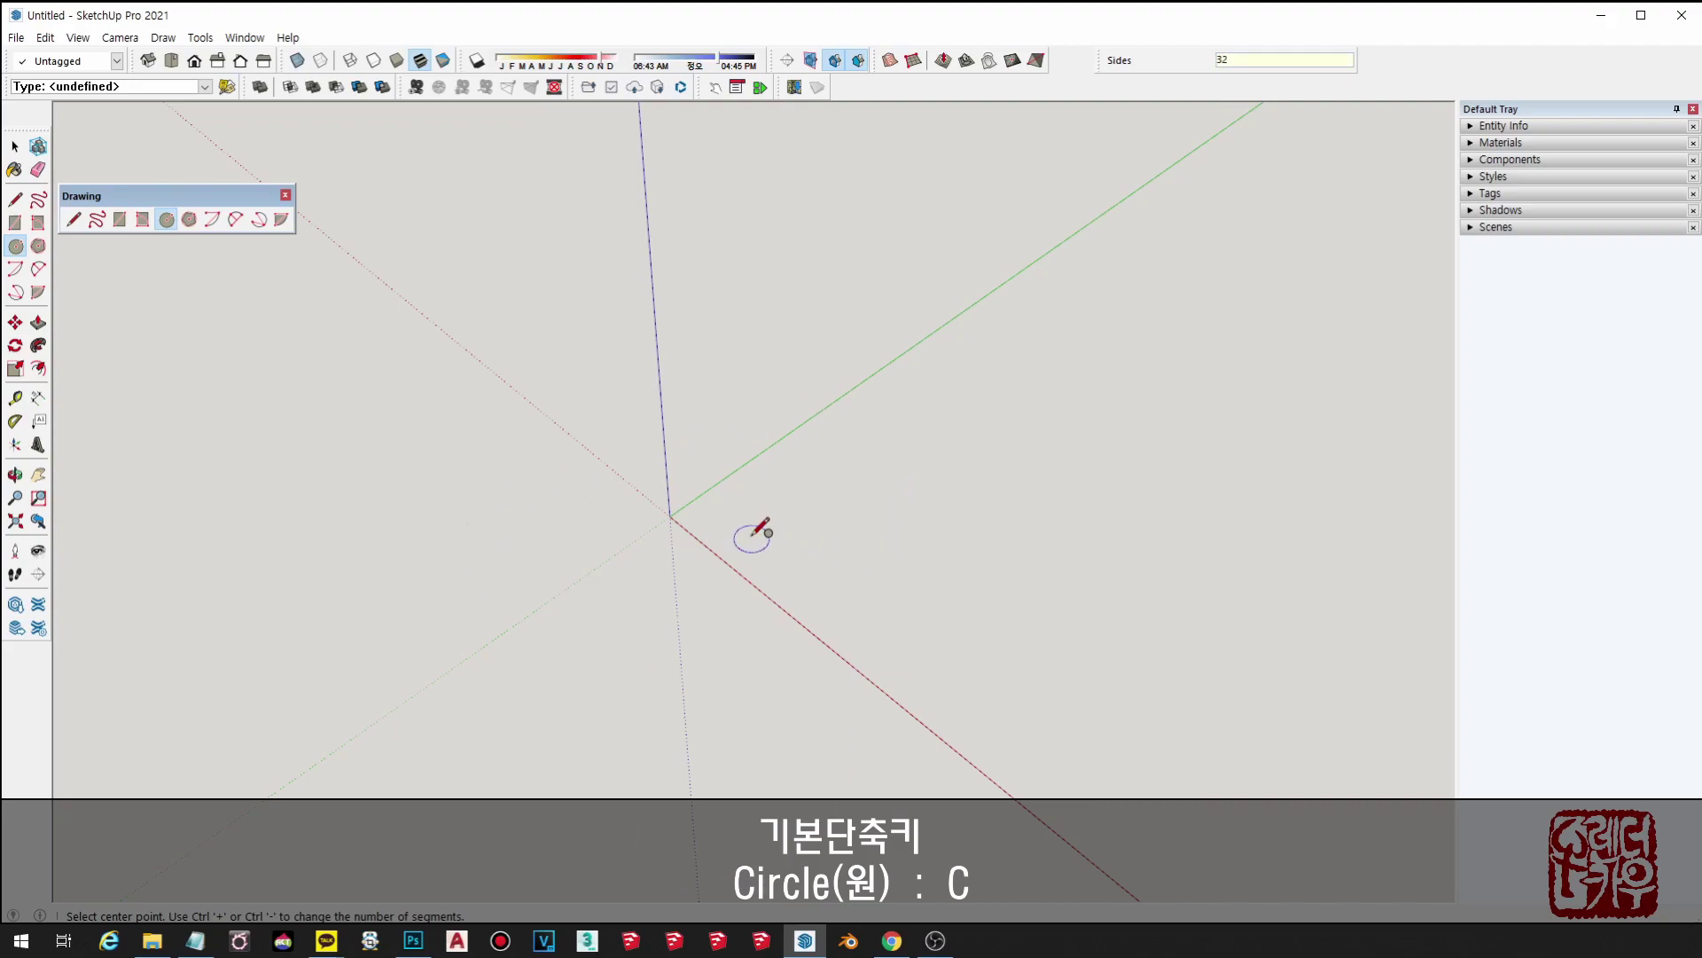
- Draw a 32-sided circle around the origin and zoom to inspect it
{"action": "left_click", "coordinate": [671, 515]}
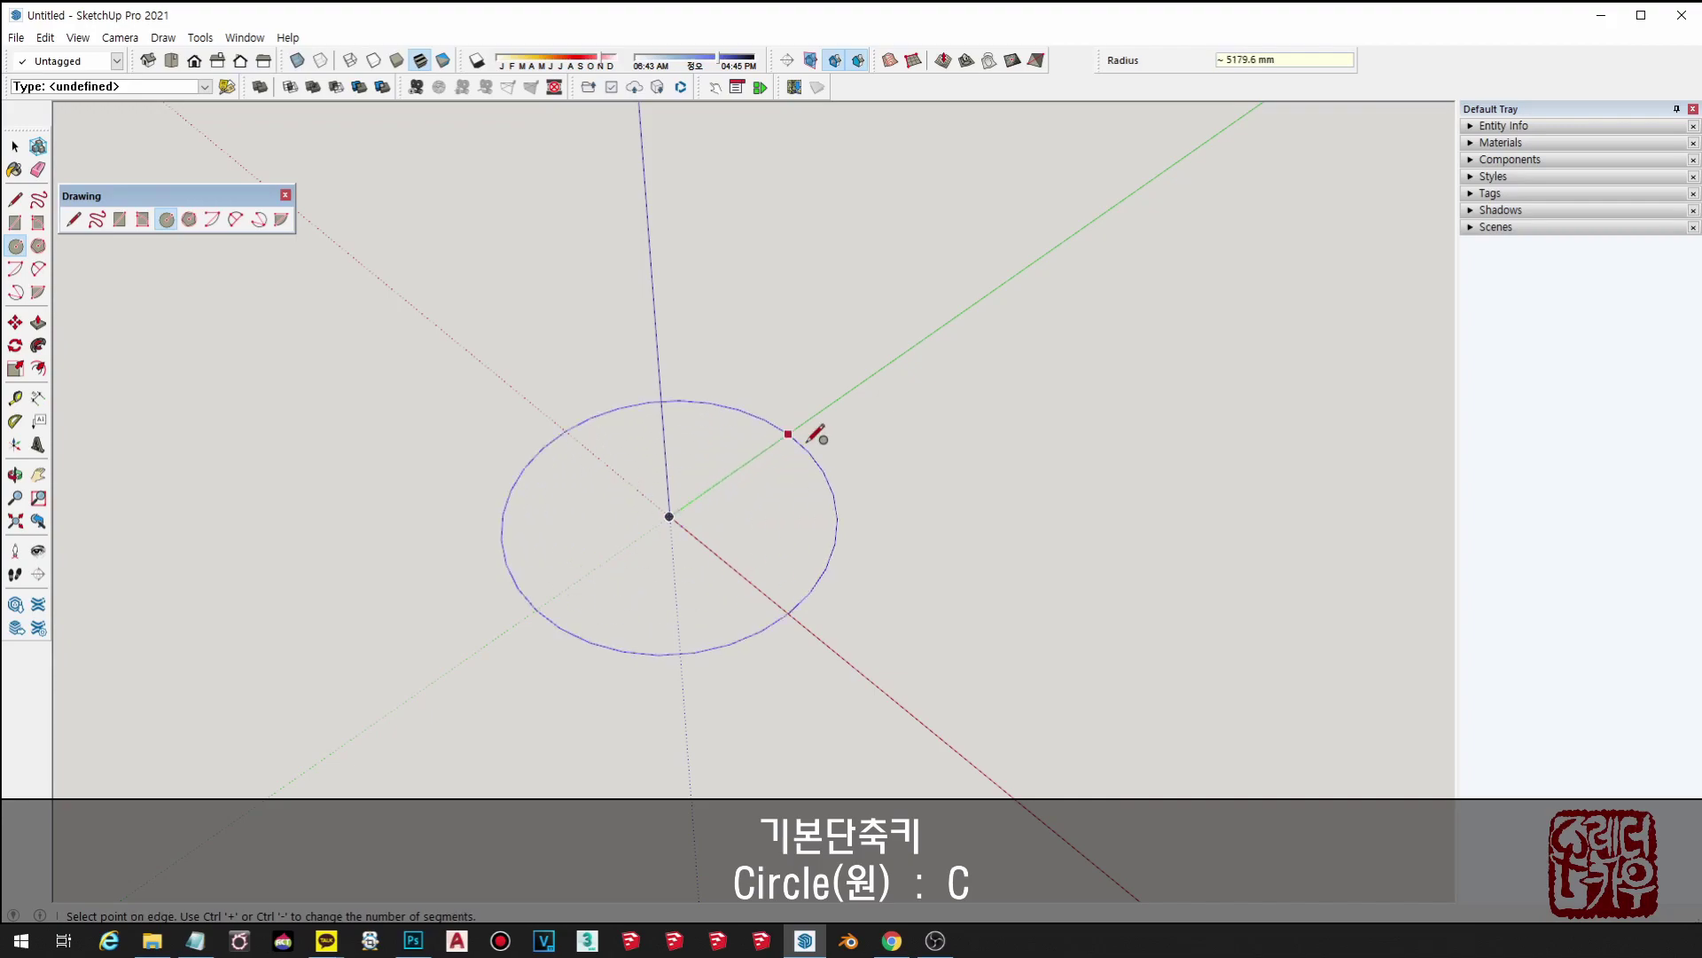
{"action": "left_click", "coordinate": [956, 320]}
{"action": "scroll", "coordinate": [956, 320], "scroll_direction": "down", "scroll_amount": 2}
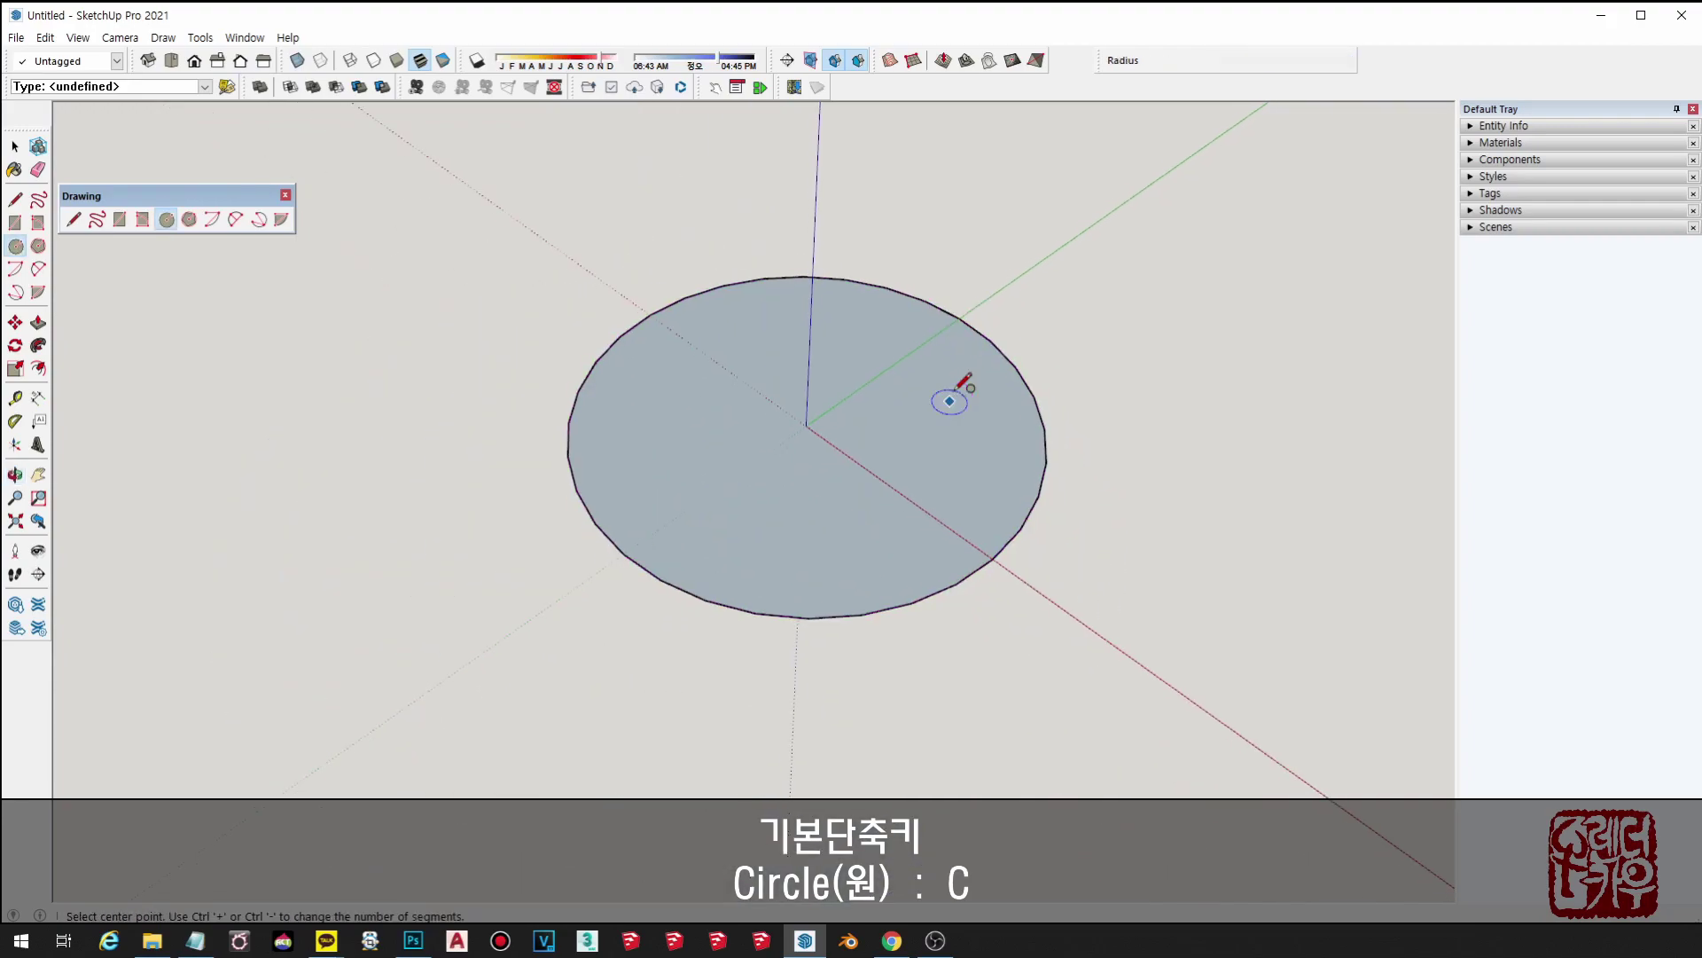
{"action": "key", "text": "space"}
{"action": "scroll", "coordinate": [1035, 488], "scroll_direction": "up", "scroll_amount": 3}
{"action": "scroll", "coordinate": [1036, 488], "scroll_direction": "up", "scroll_amount": 3}
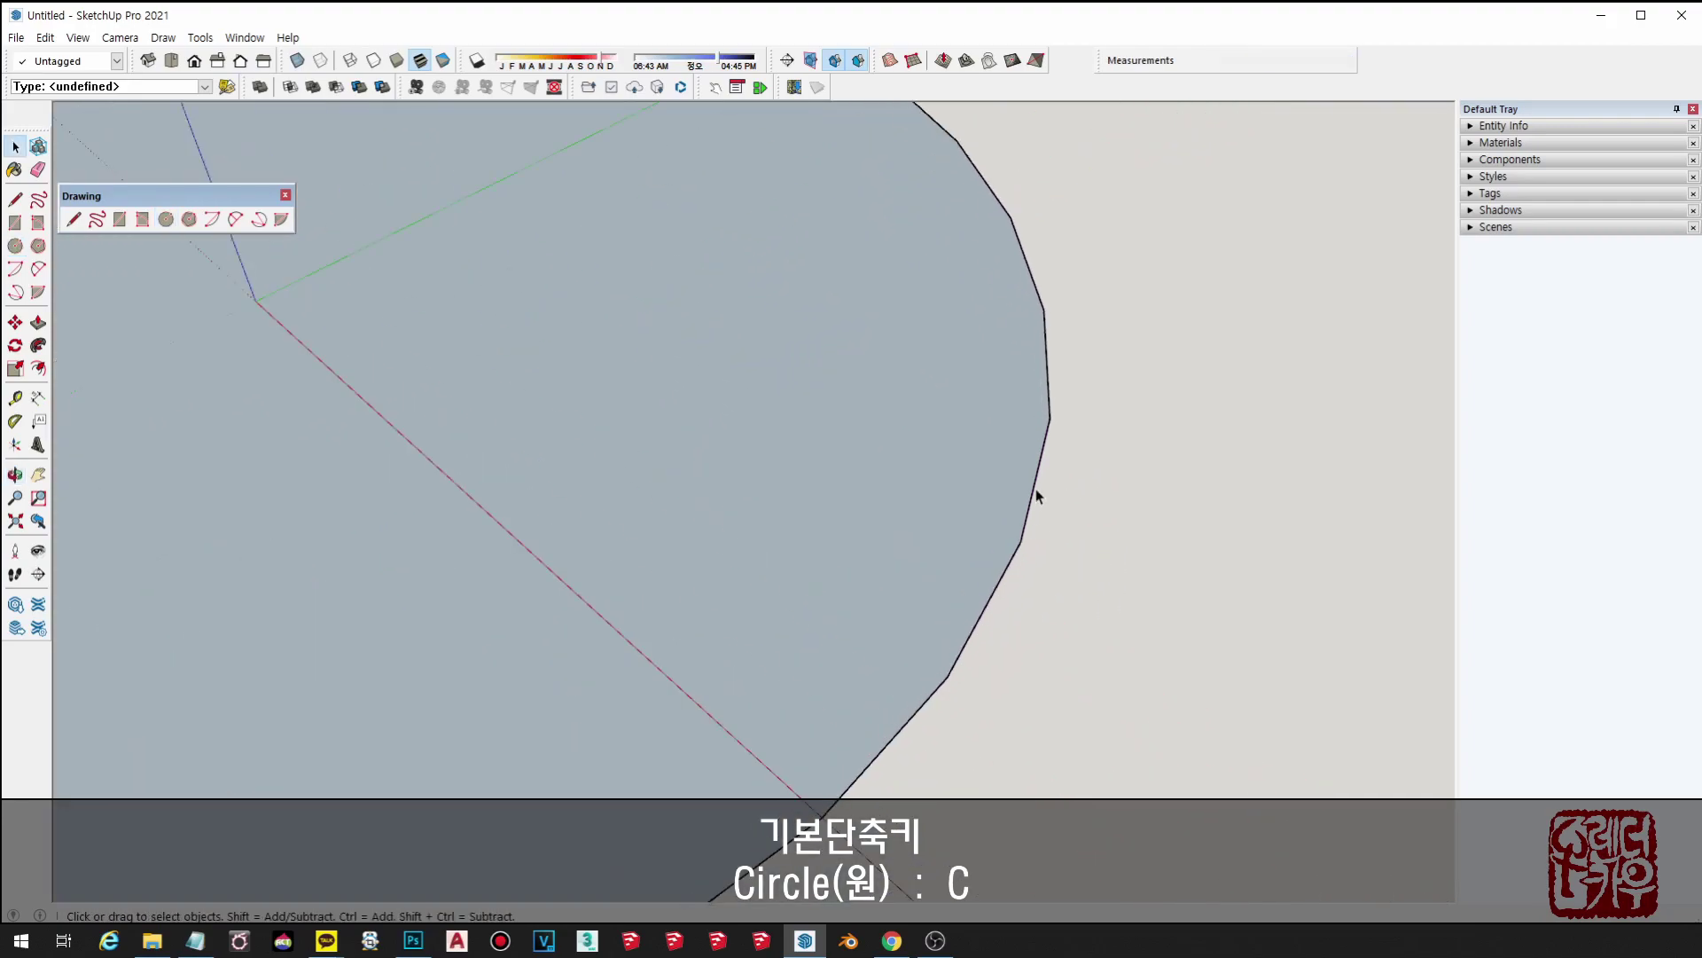
{"action": "scroll", "coordinate": [992, 452], "scroll_direction": "down", "scroll_amount": 1}
{"action": "scroll", "coordinate": [989, 491], "scroll_direction": "down", "scroll_amount": 3}
{"action": "scroll", "coordinate": [989, 492], "scroll_direction": "down", "scroll_amount": 1}
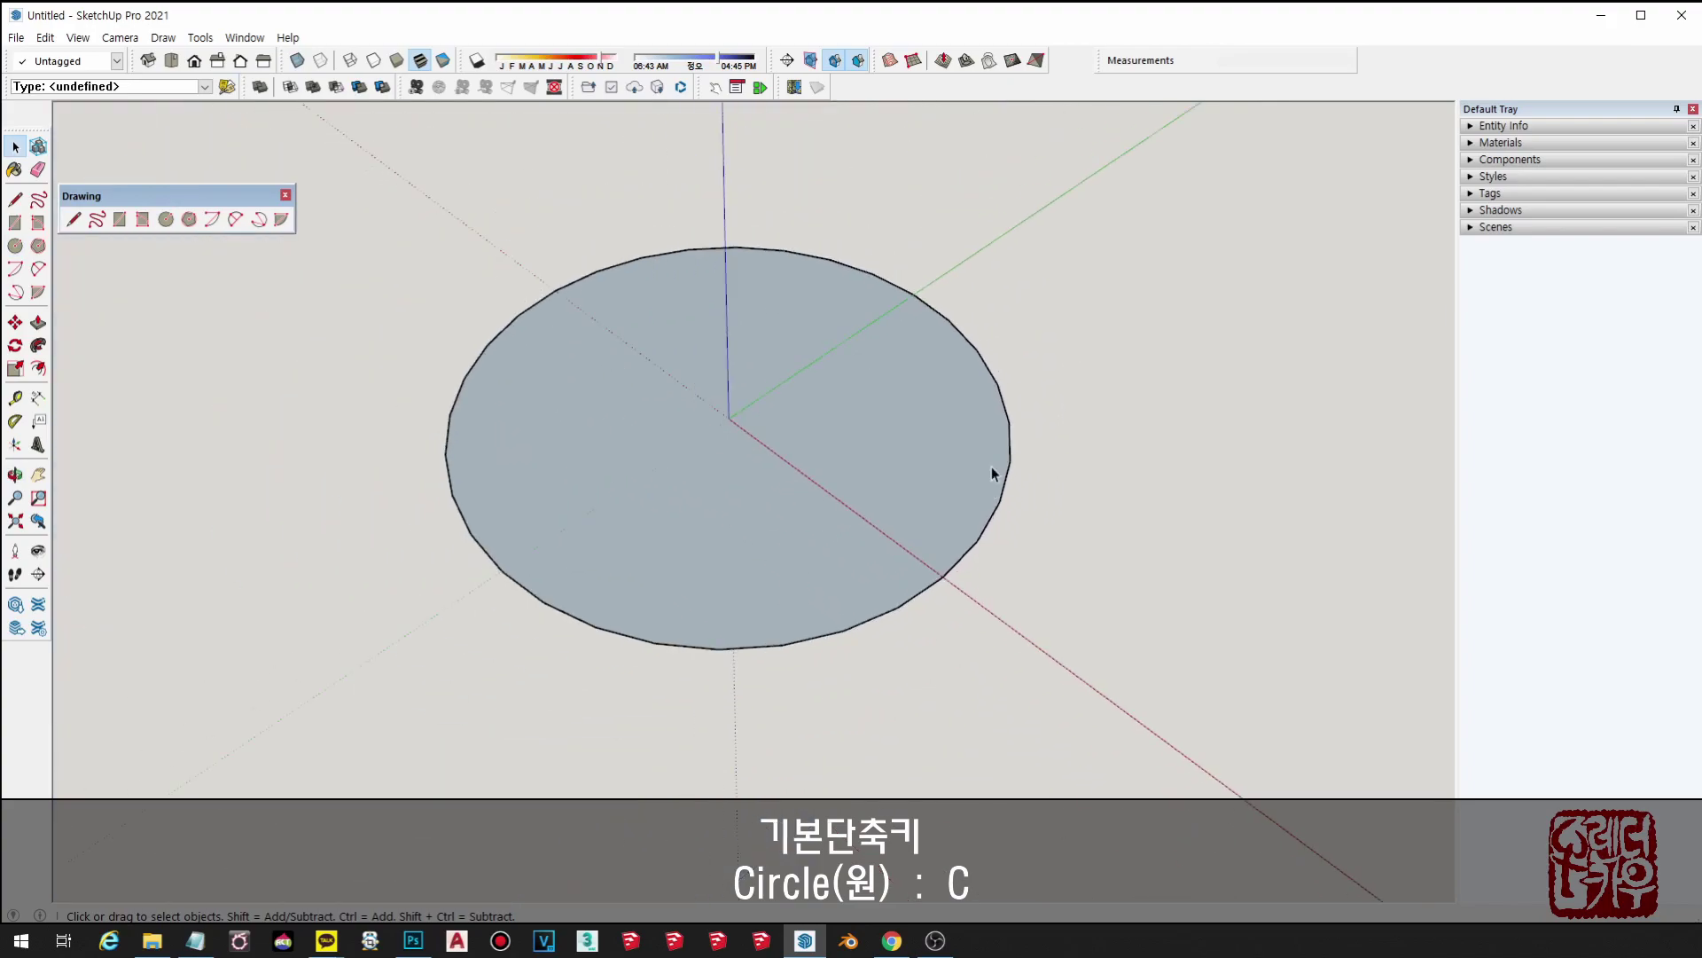
{"action": "scroll", "coordinate": [992, 466], "scroll_direction": "up", "scroll_amount": 1}
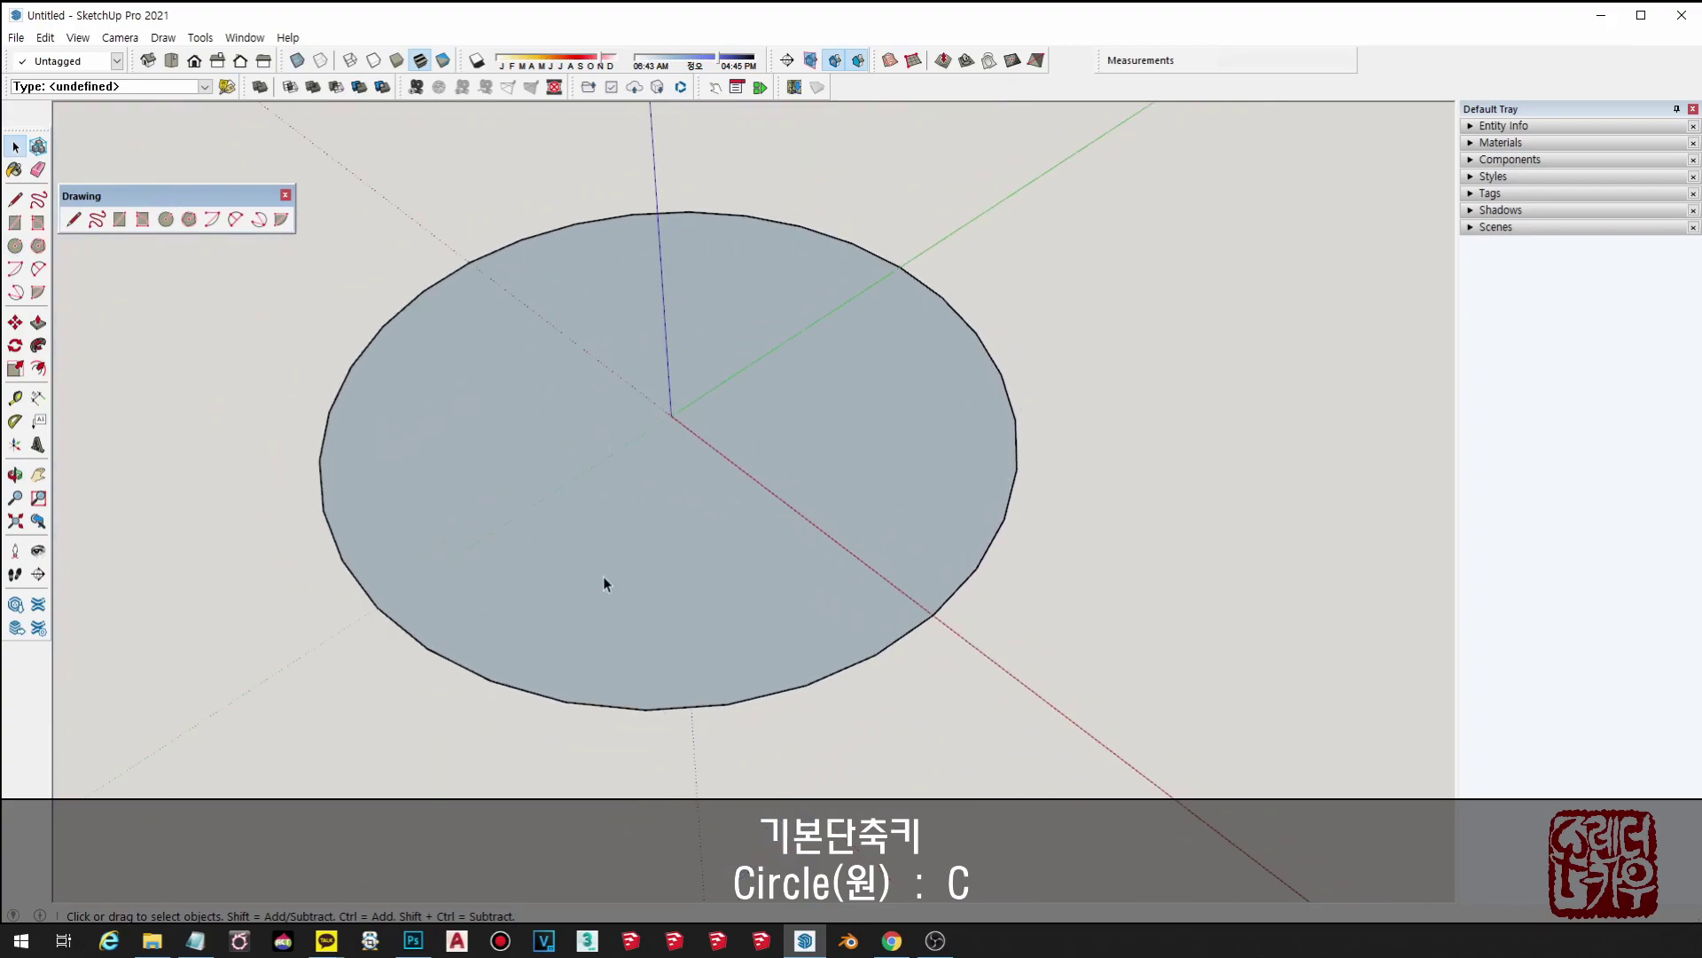
{"action": "scroll", "coordinate": [603, 583], "scroll_direction": "down", "scroll_amount": 1}
- Centre the view on the circle, then select and delete it
{"action": "middle_click_drag", "start_coordinate": [597, 479], "coordinate": [805, 487], "text": "shift"}
{"action": "scroll", "coordinate": [802, 446], "scroll_direction": "down", "scroll_amount": 2}
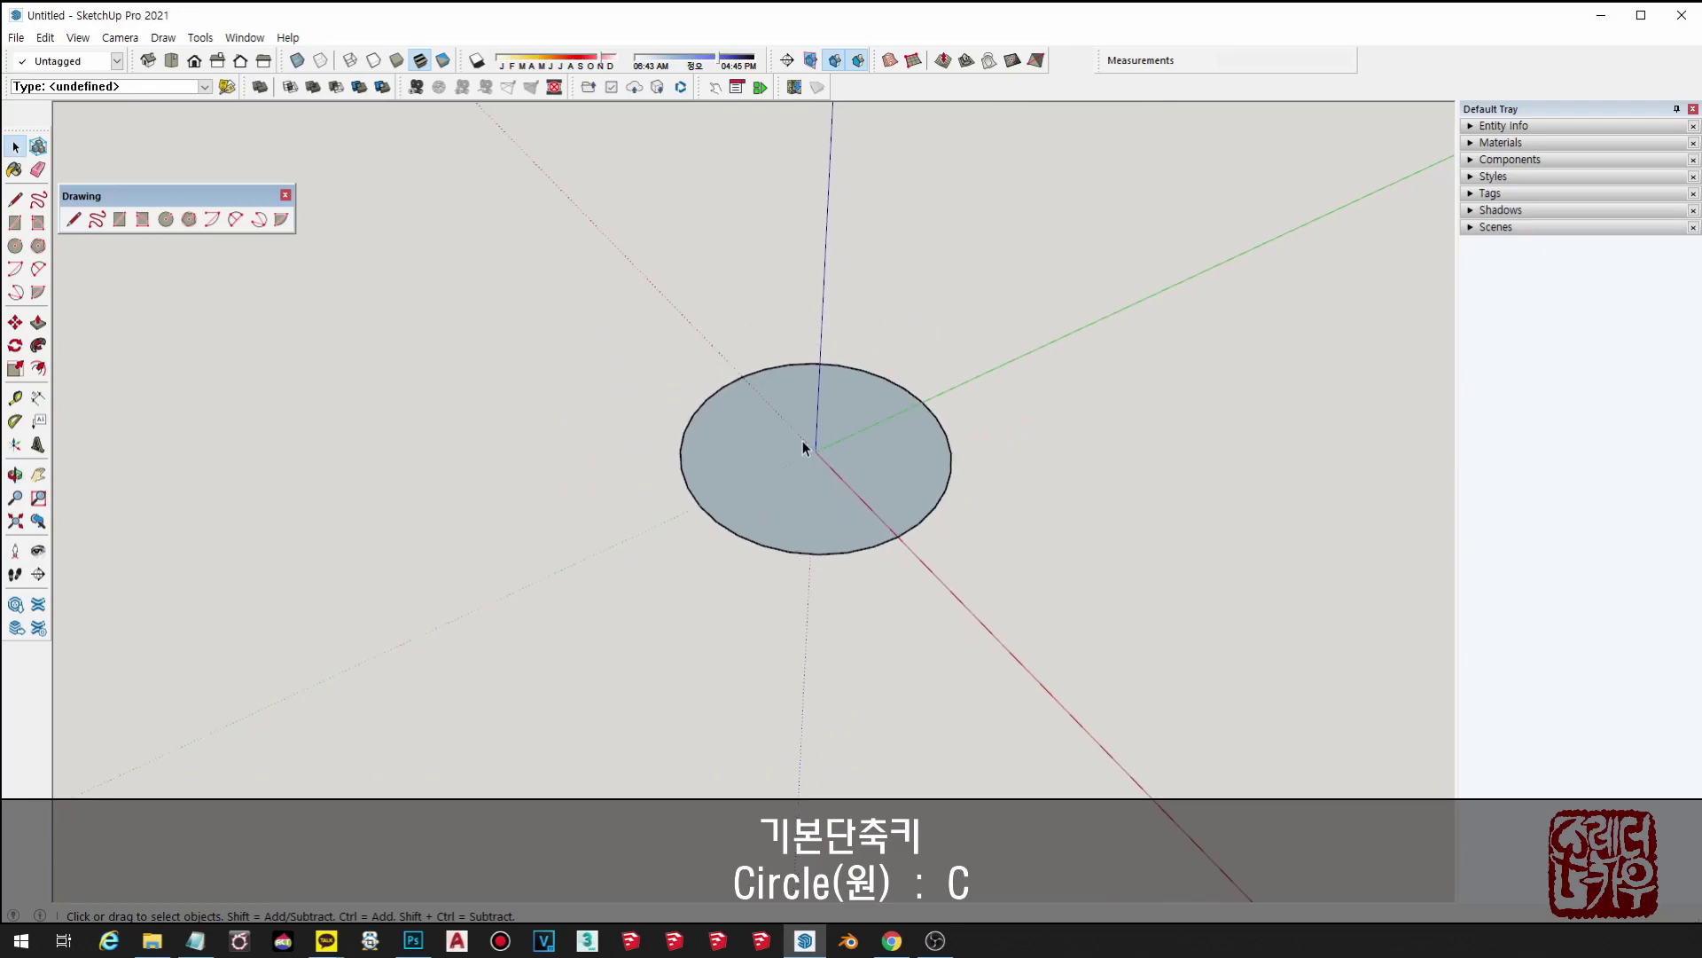
{"action": "scroll", "coordinate": [805, 406], "scroll_direction": "up", "scroll_amount": 2}
{"action": "scroll", "coordinate": [772, 426], "scroll_direction": "up", "scroll_amount": 1}
{"action": "double_click", "coordinate": [760, 434]}
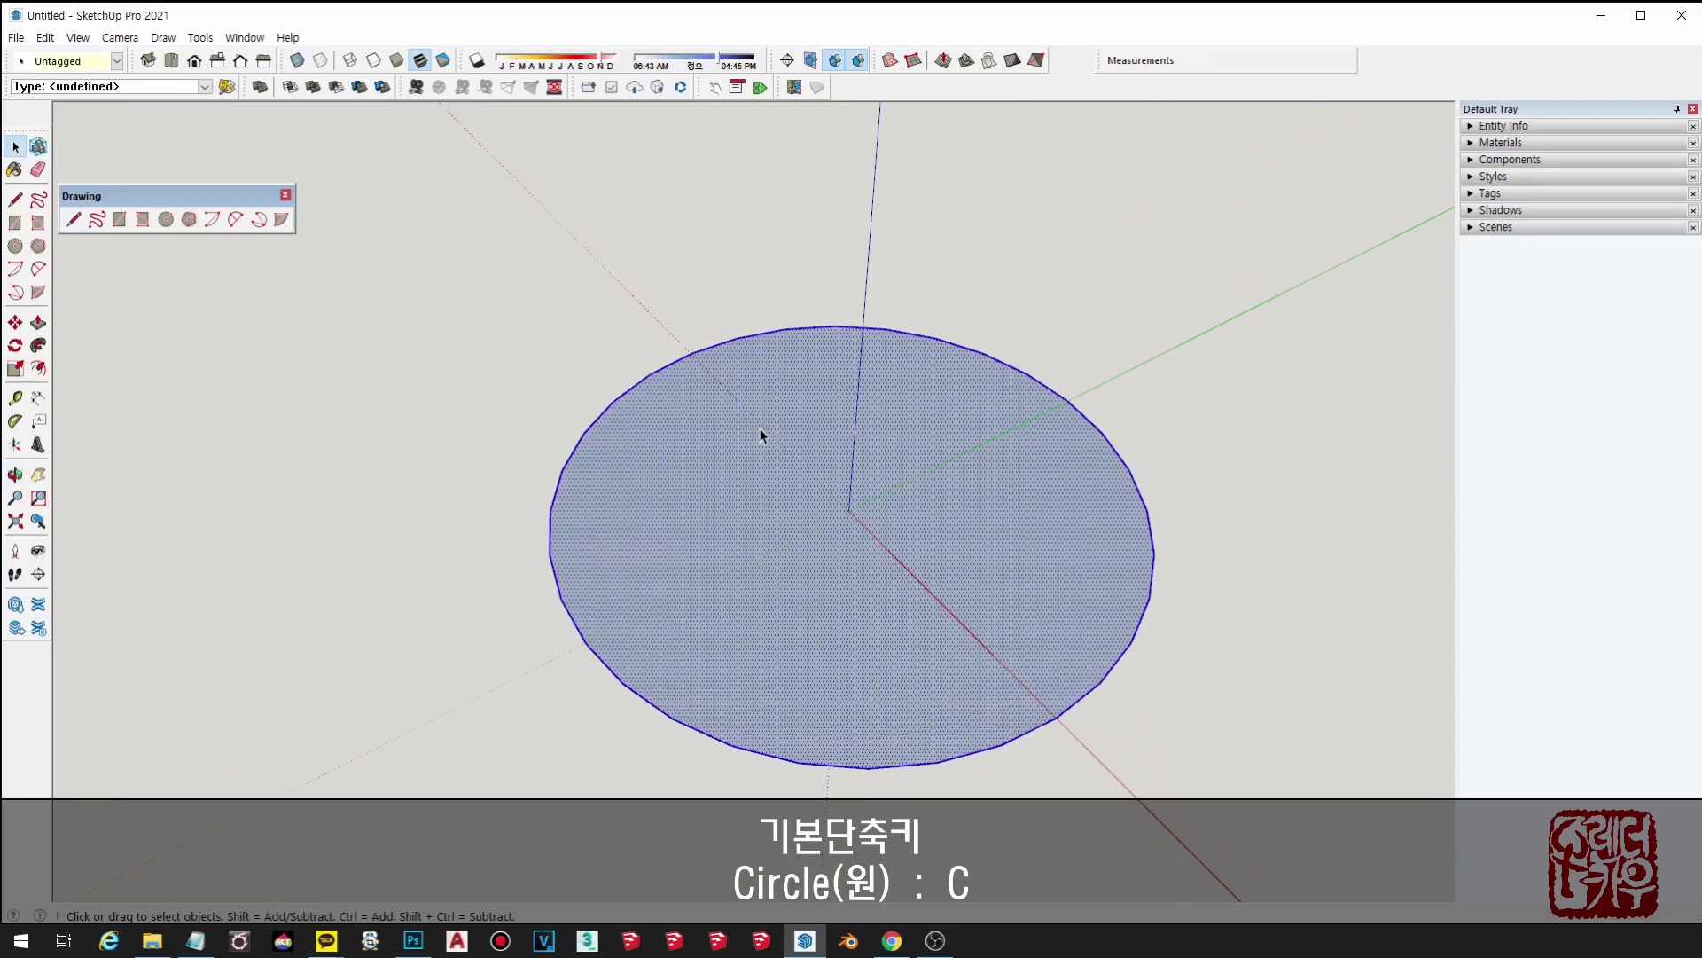
{"action": "key", "text": "Delete"}
{"action": "scroll", "coordinate": [764, 439], "scroll_direction": "down", "scroll_amount": 1}
- Start a trial circle at the origin, cancel it, and reactivate the Circle tool
{"action": "key", "text": "c"}
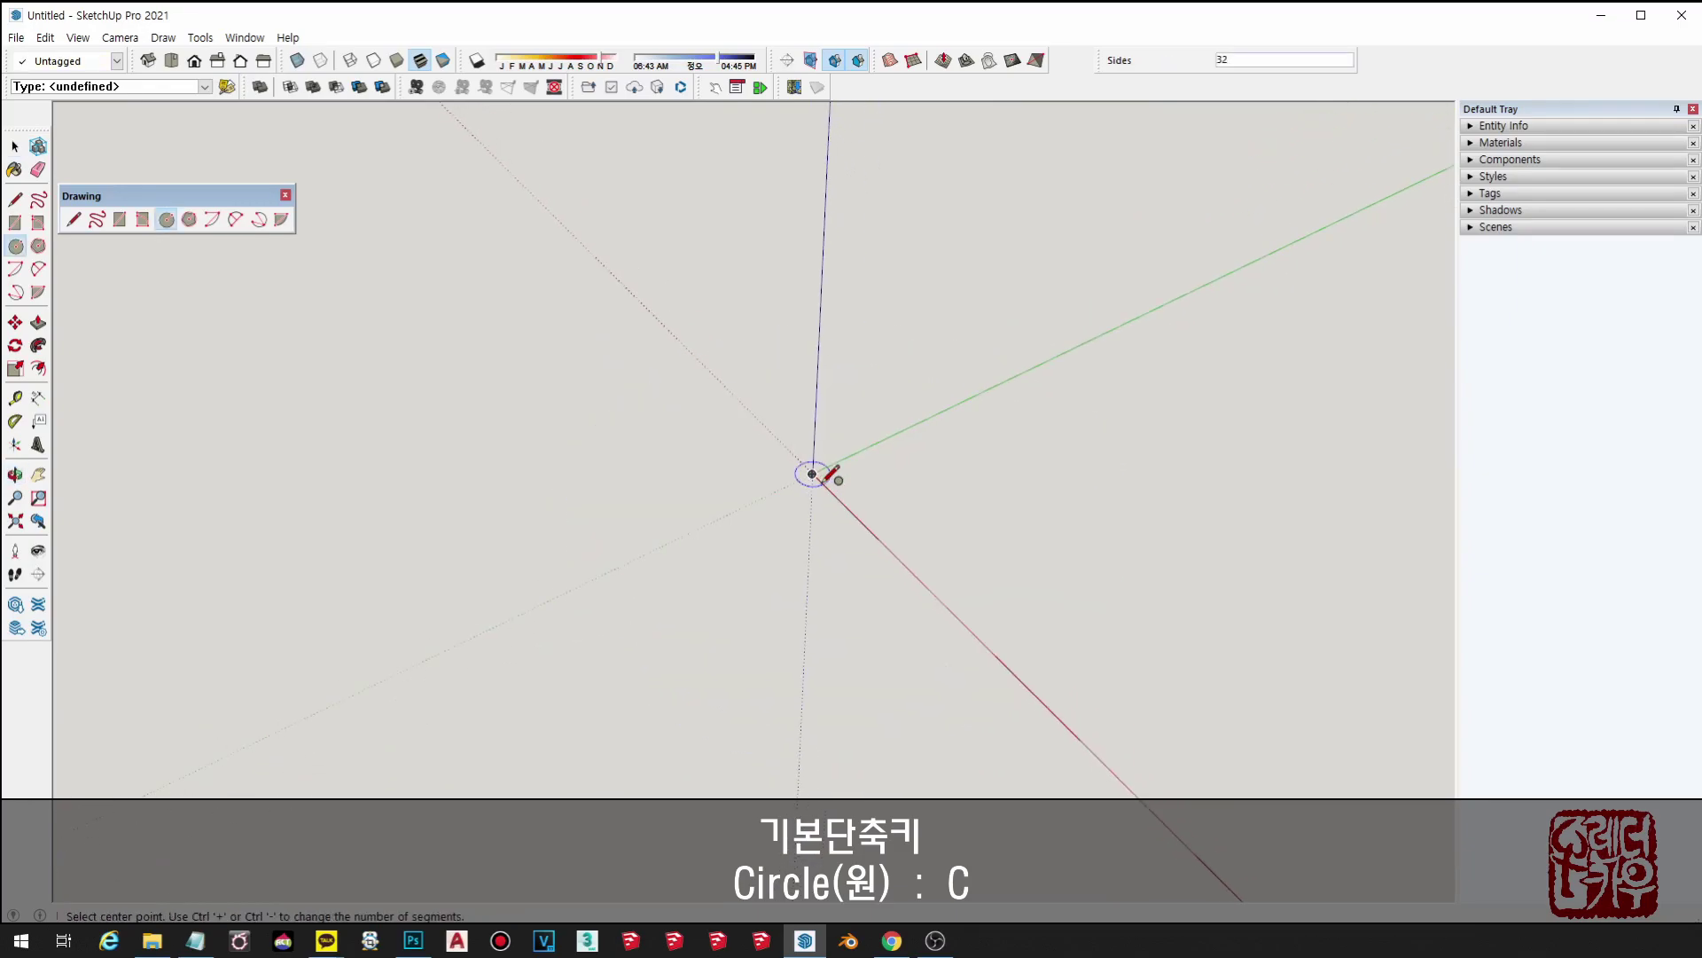
{"action": "left_click", "coordinate": [813, 474]}
{"action": "key", "text": "space"}
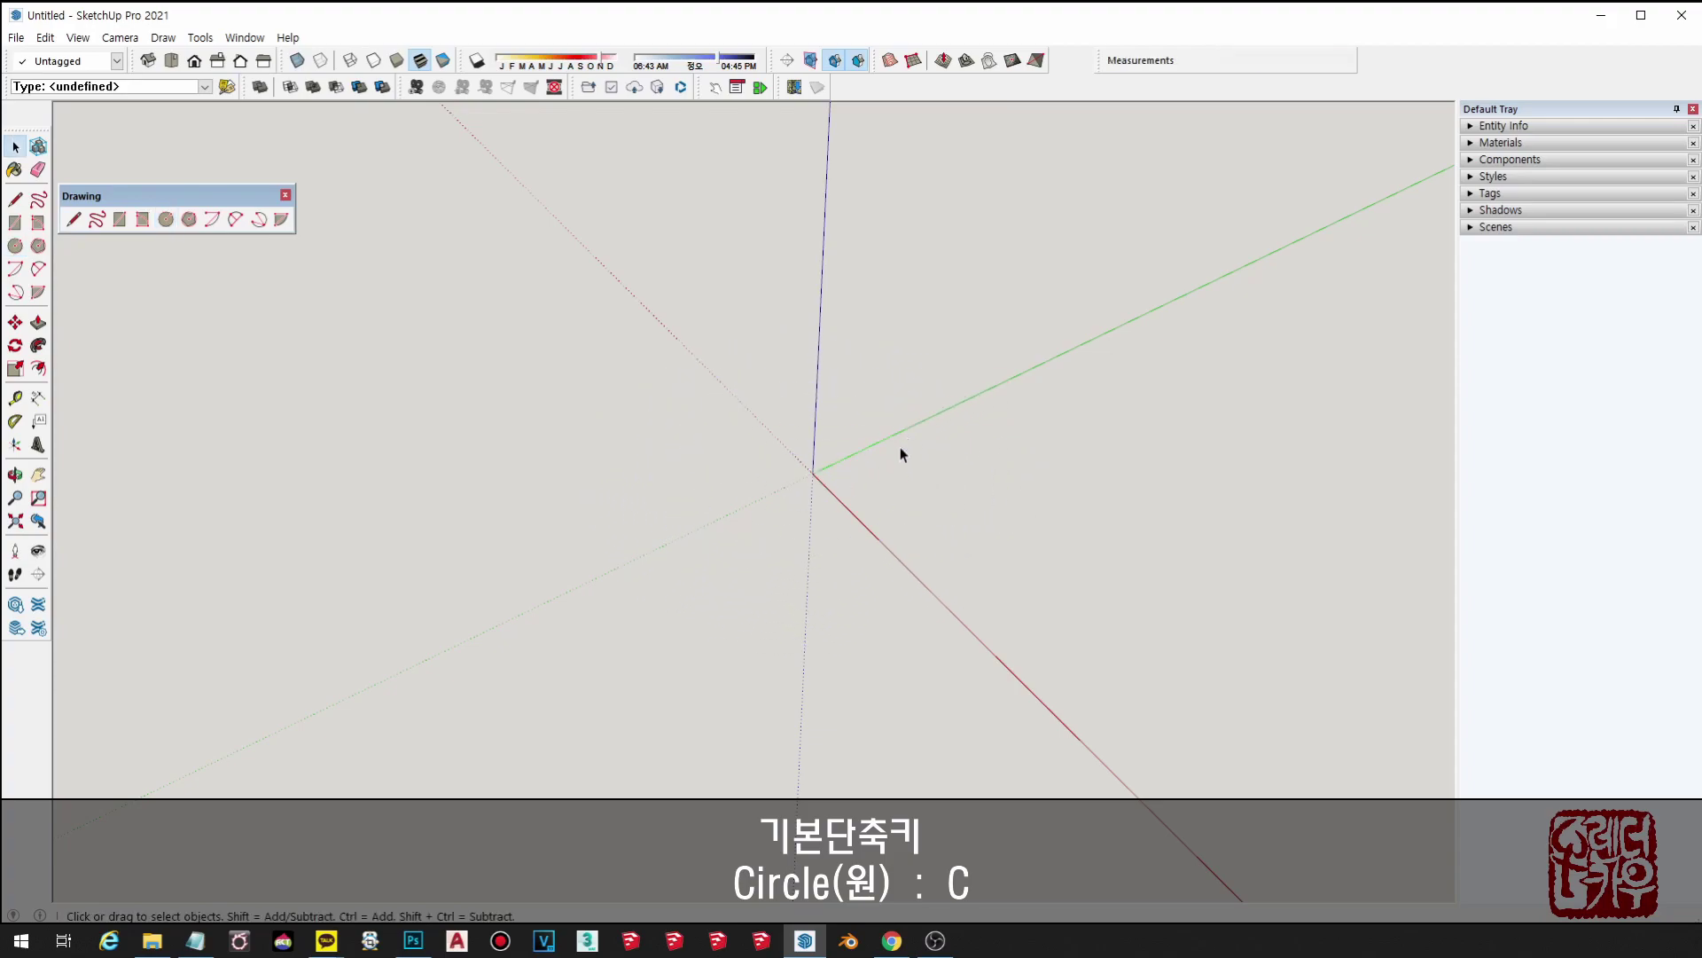
{"action": "key", "text": "c"}
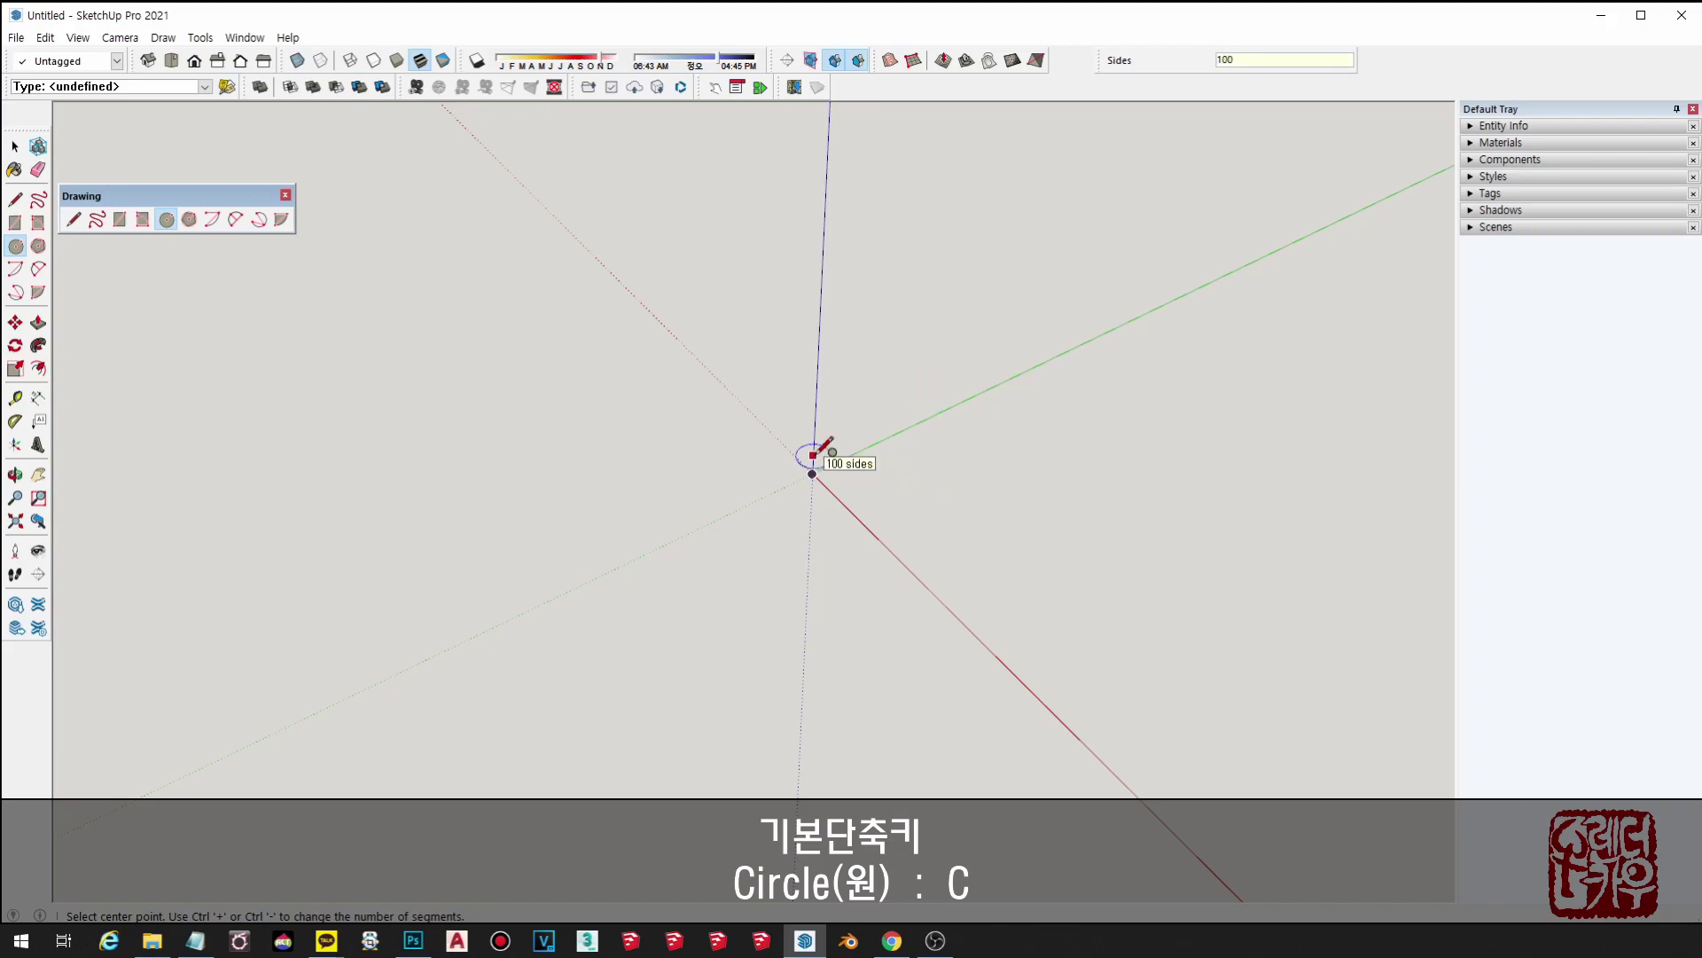
- Draw a 100-sided circle centred on the origin
{"action": "left_click", "coordinate": [814, 471]}
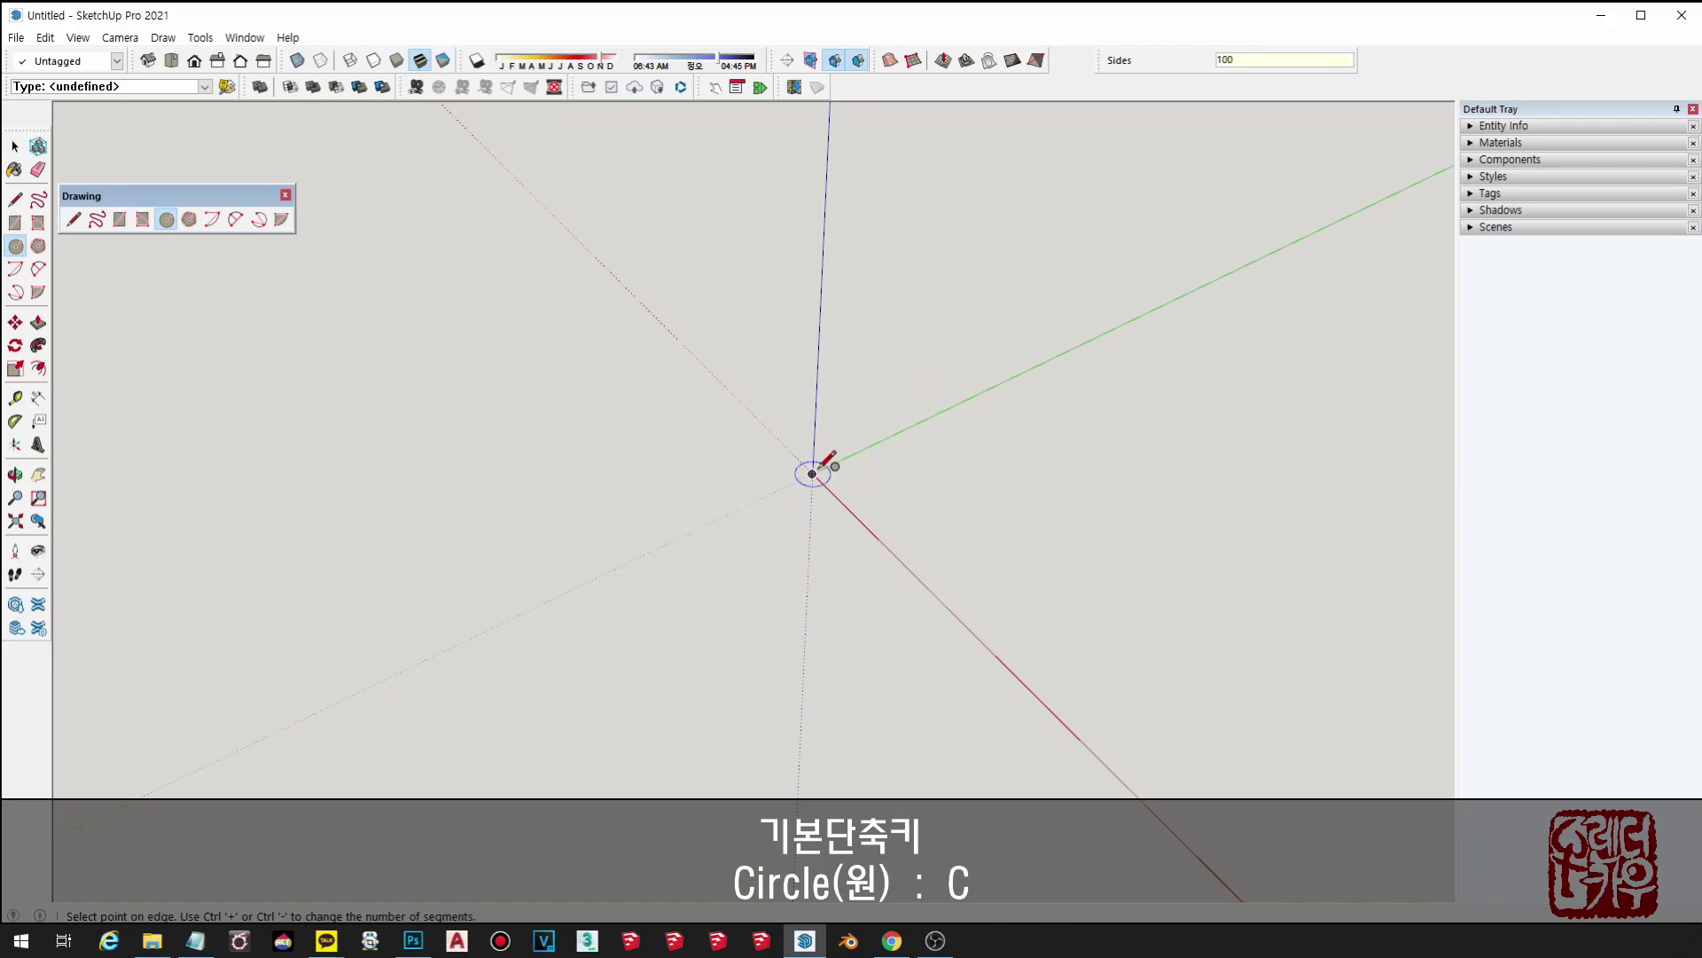
{"action": "left_click", "coordinate": [1107, 322]}
{"action": "scroll", "coordinate": [981, 544], "scroll_direction": "down", "scroll_amount": 1}
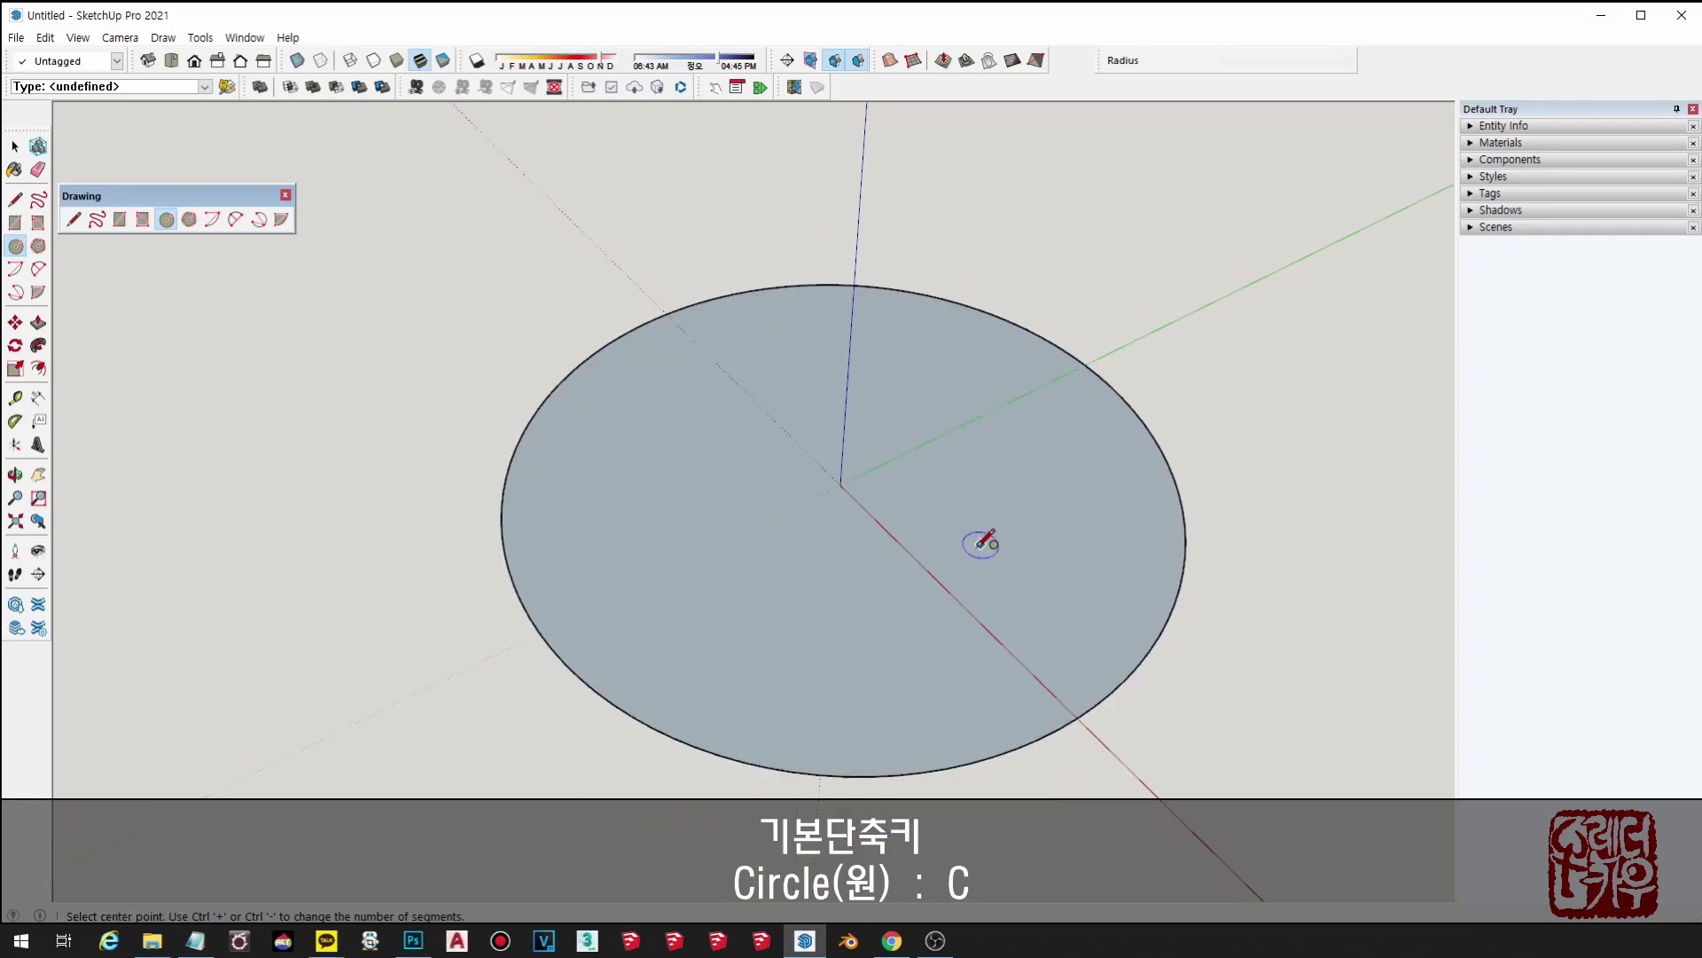
{"action": "key", "text": "space"}
{"action": "scroll", "coordinate": [931, 592], "scroll_direction": "down", "scroll_amount": 1}
{"action": "scroll", "coordinate": [929, 592], "scroll_direction": "up", "scroll_amount": 1}
{"action": "scroll", "coordinate": [922, 596], "scroll_direction": "up", "scroll_amount": 2}
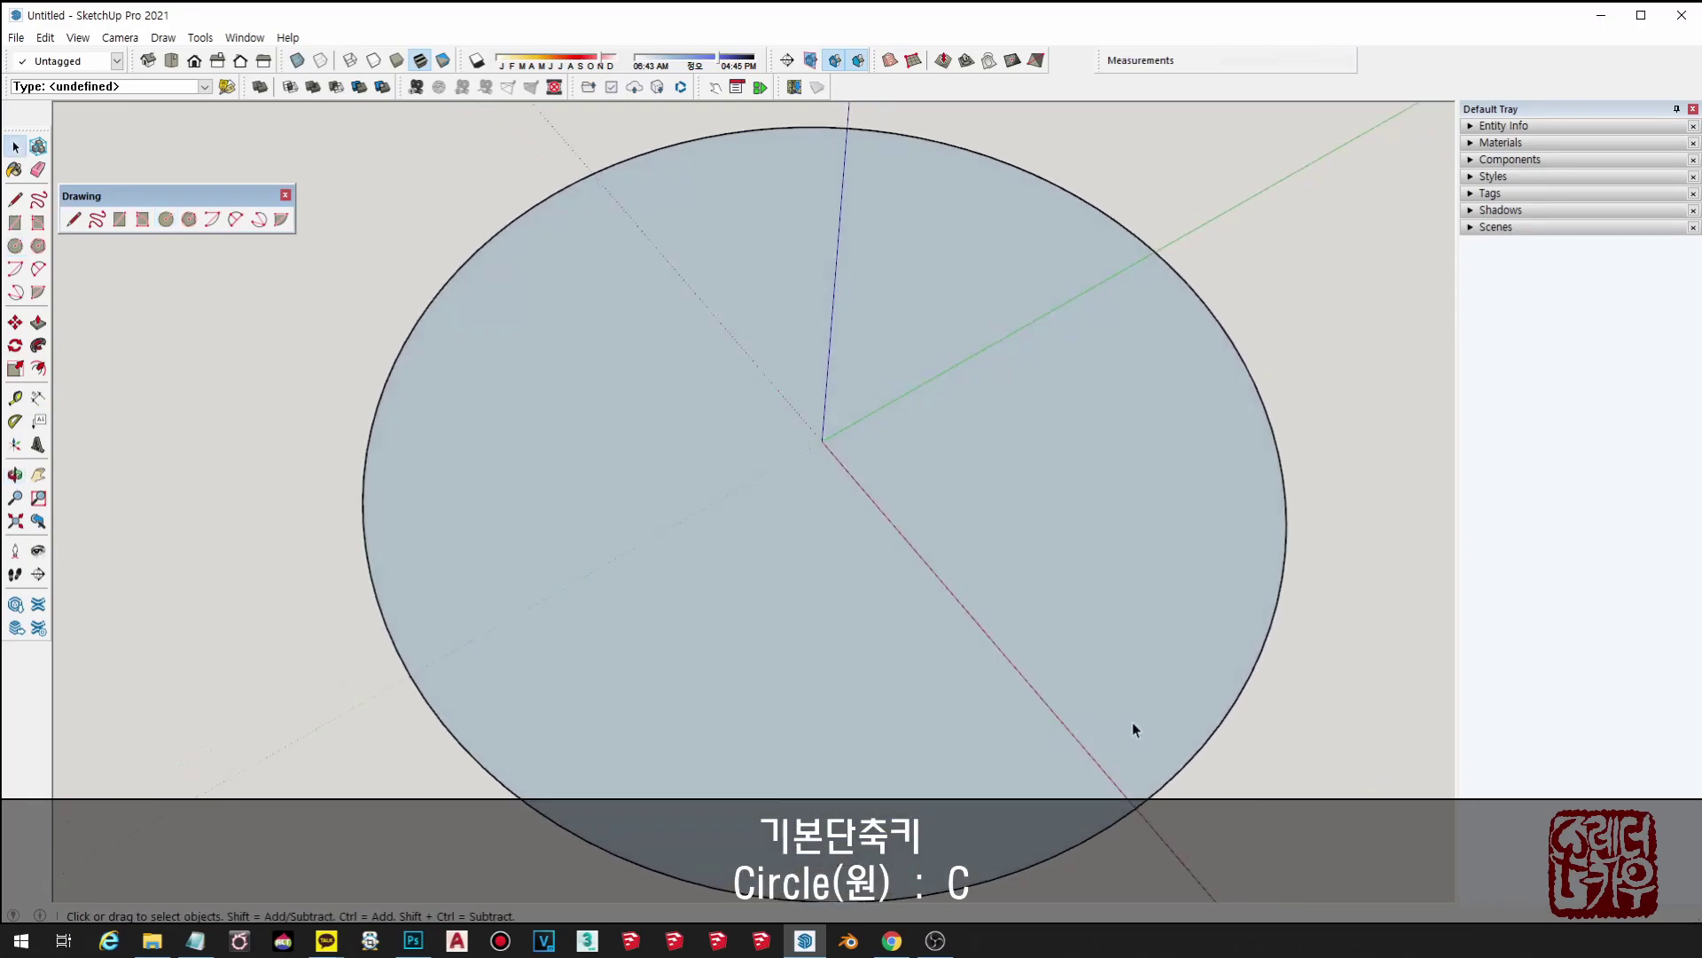
- Orbit and zoom to view the circle from low and top-down angles
{"action": "middle_click_drag", "start_coordinate": [1131, 722], "coordinate": [1156, 666]}
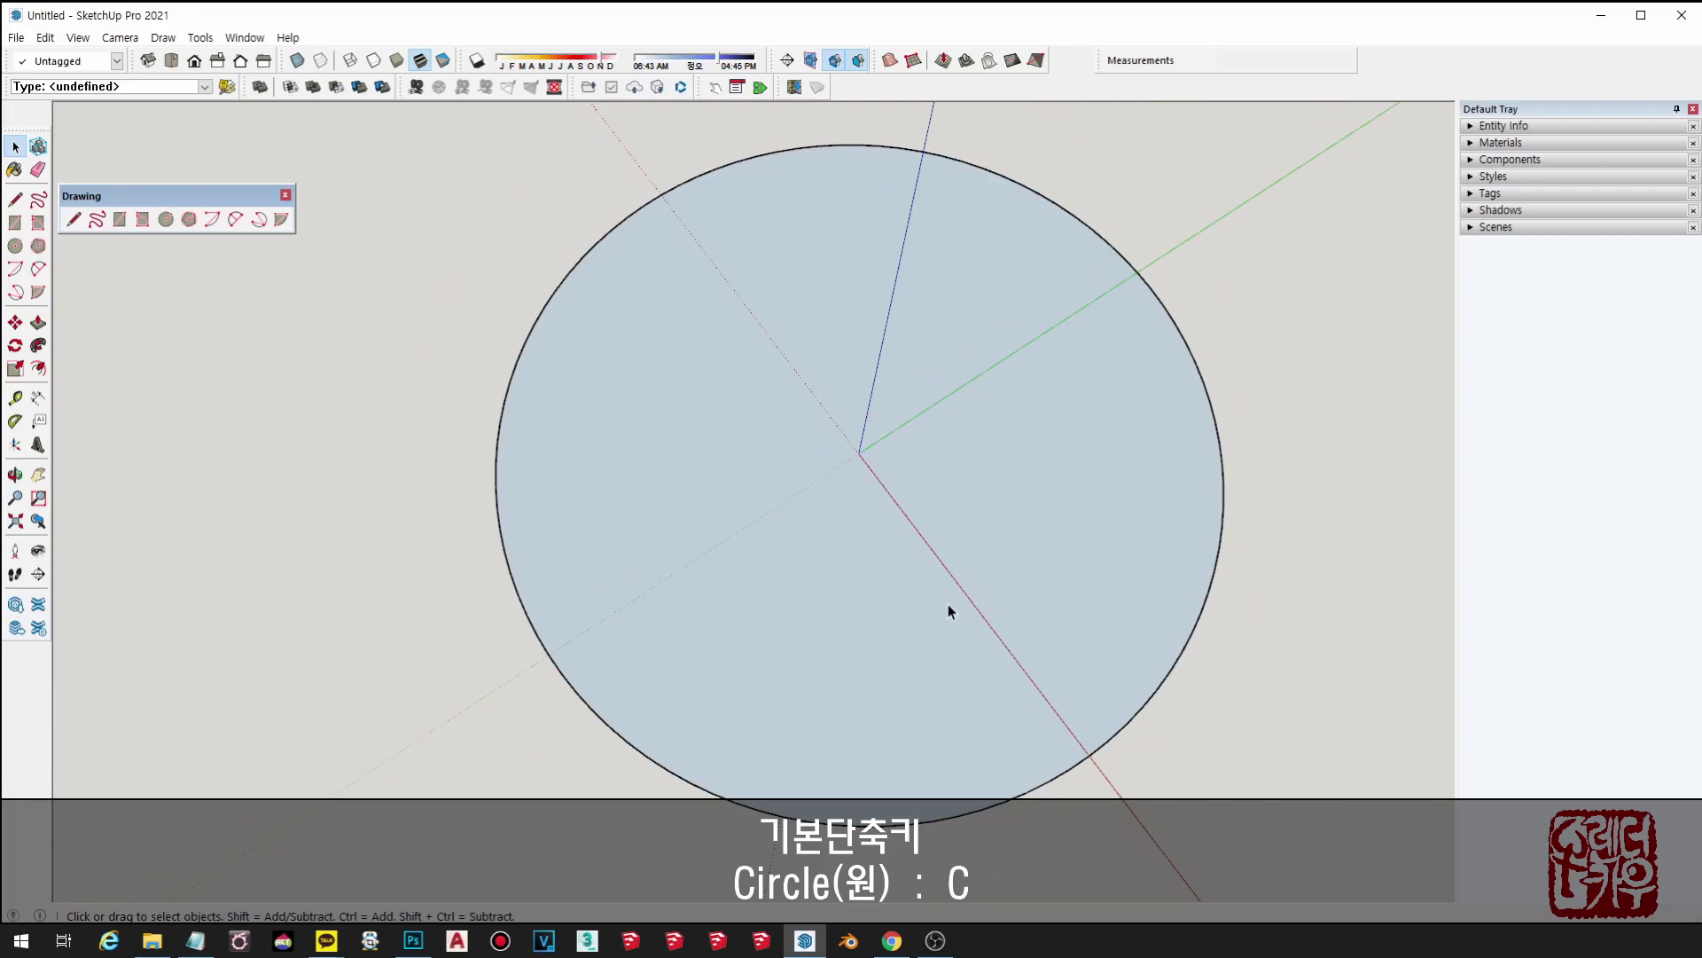
{"action": "mouse_move", "coordinate": [949, 608]}
{"action": "middle_mouse_down"}
{"action": "mouse_move", "coordinate": [786, 742]}
{"action": "mouse_move", "coordinate": [976, 555]}
{"action": "mouse_move", "coordinate": [1021, 195]}
{"action": "mouse_move", "coordinate": [950, 403]}
{"action": "middle_mouse_up"}
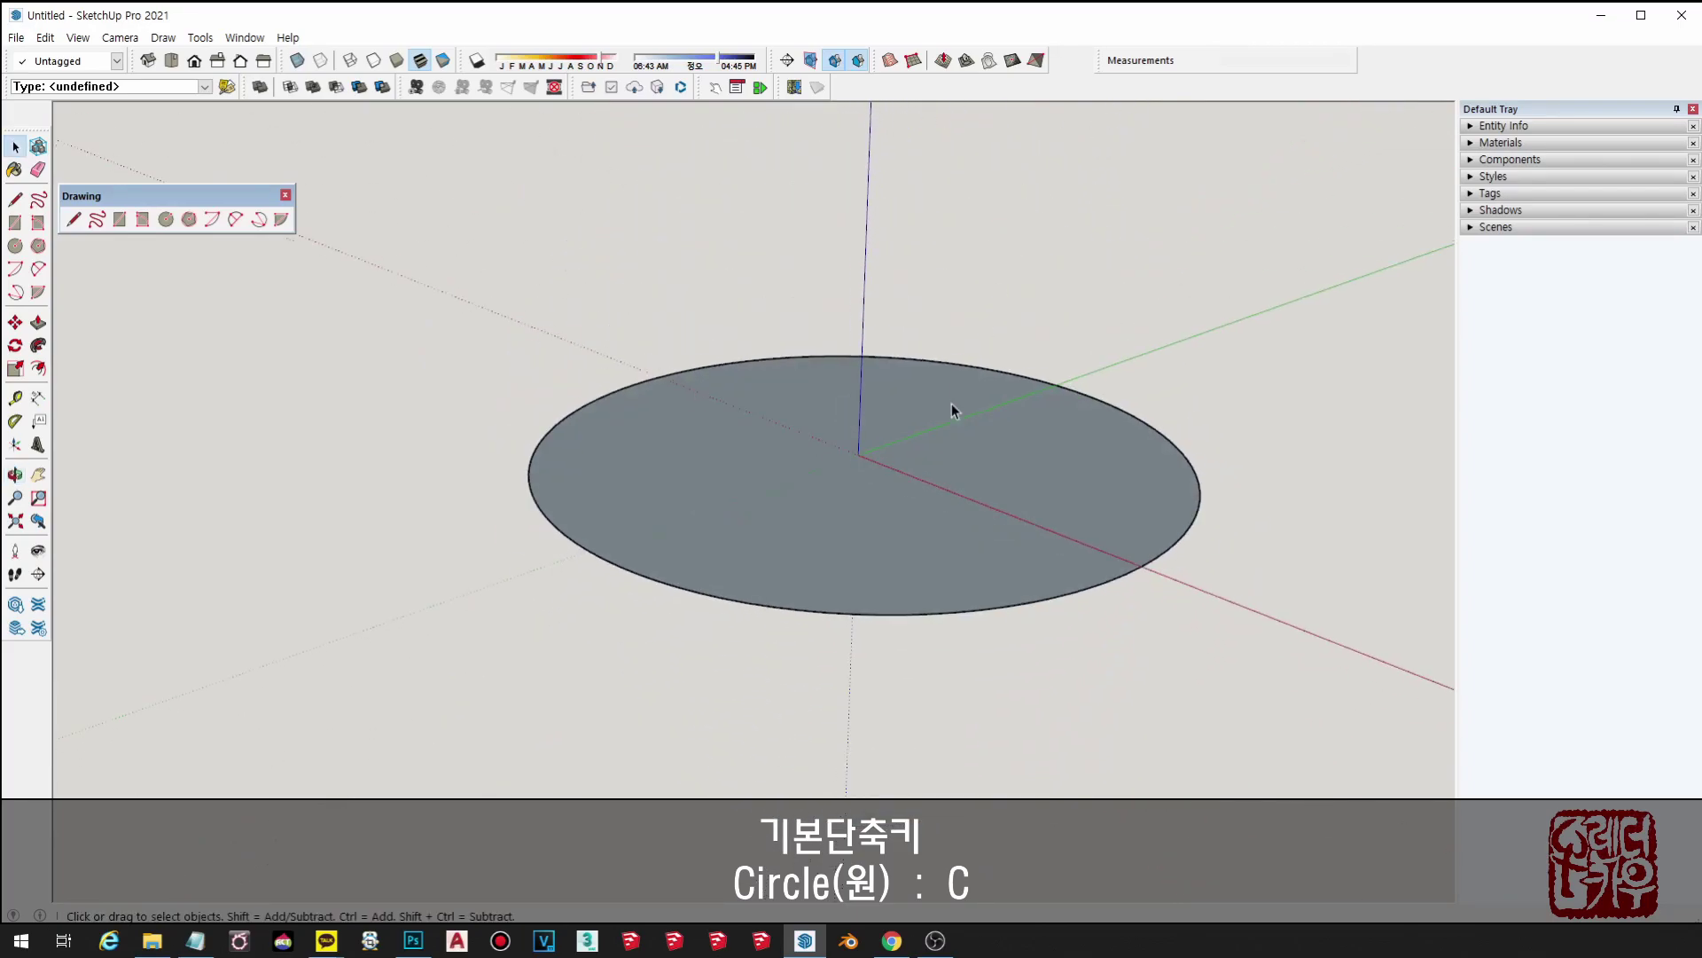
{"action": "scroll", "coordinate": [939, 497], "scroll_direction": "up", "scroll_amount": 2}
{"action": "middle_click_drag", "start_coordinate": [944, 500], "coordinate": [931, 564]}
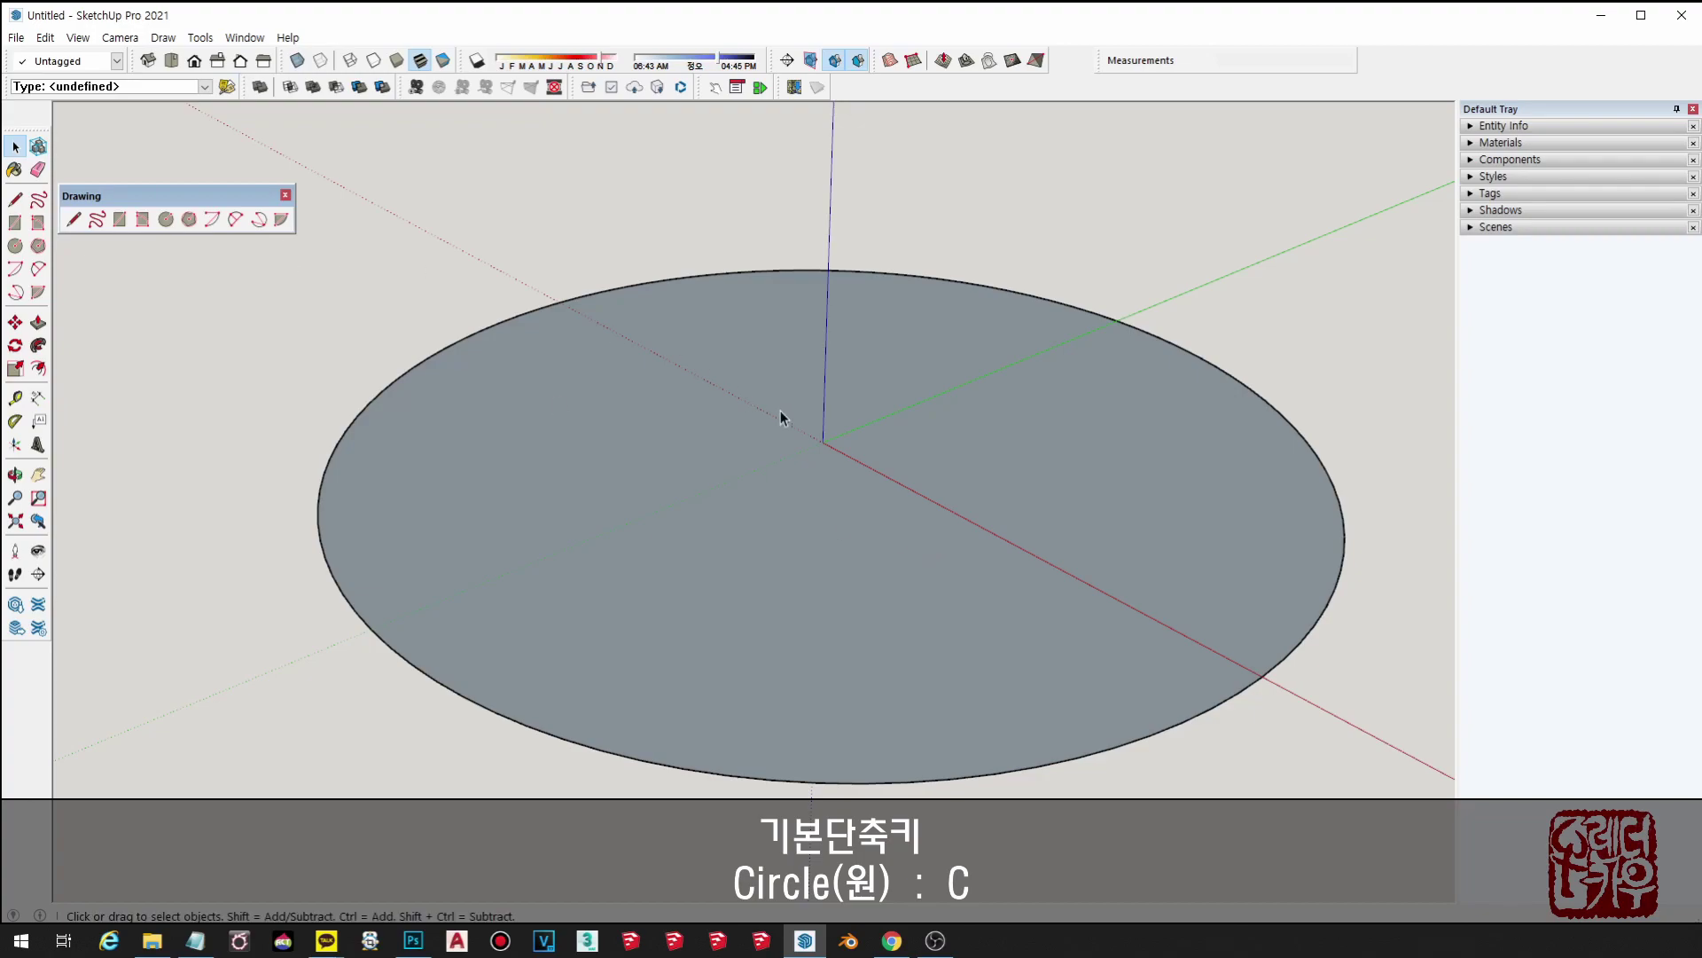
{"action": "middle_click_drag", "start_coordinate": [780, 411], "coordinate": [778, 486]}
{"action": "scroll", "coordinate": [778, 471], "scroll_direction": "down", "scroll_amount": 2}
{"action": "scroll", "coordinate": [779, 461], "scroll_direction": "up", "scroll_amount": 2}
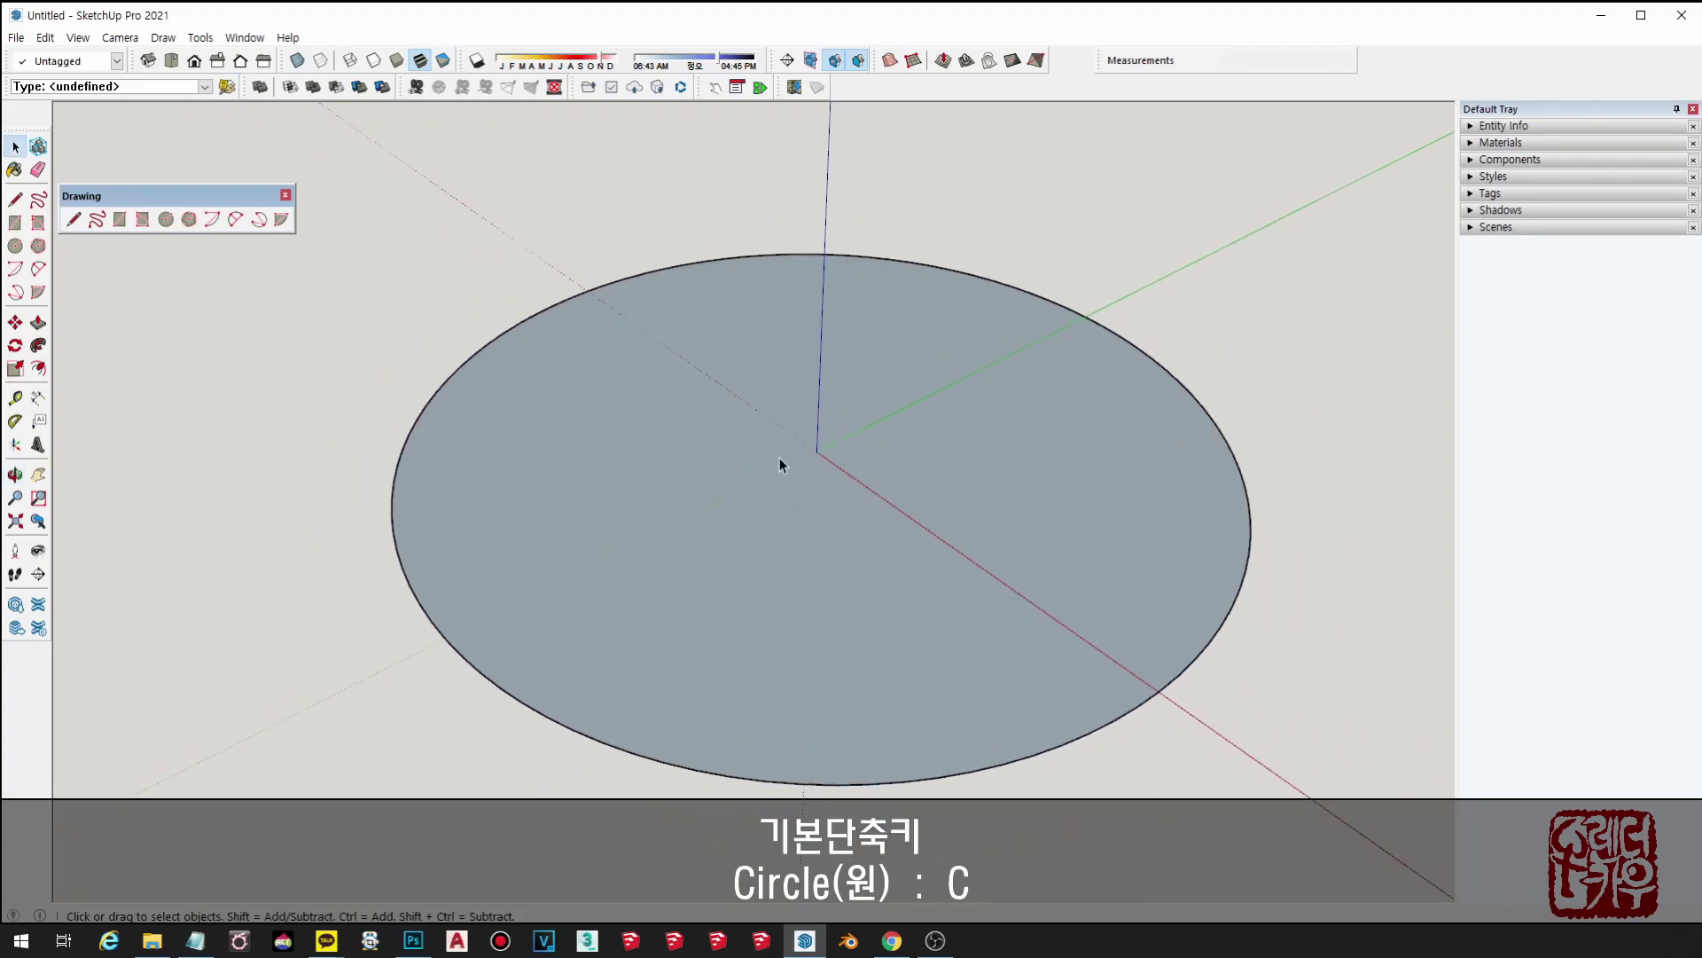
{"action": "scroll", "coordinate": [779, 457], "scroll_direction": "down", "scroll_amount": 2}
{"action": "scroll", "coordinate": [784, 484], "scroll_direction": "down", "scroll_amount": 1}
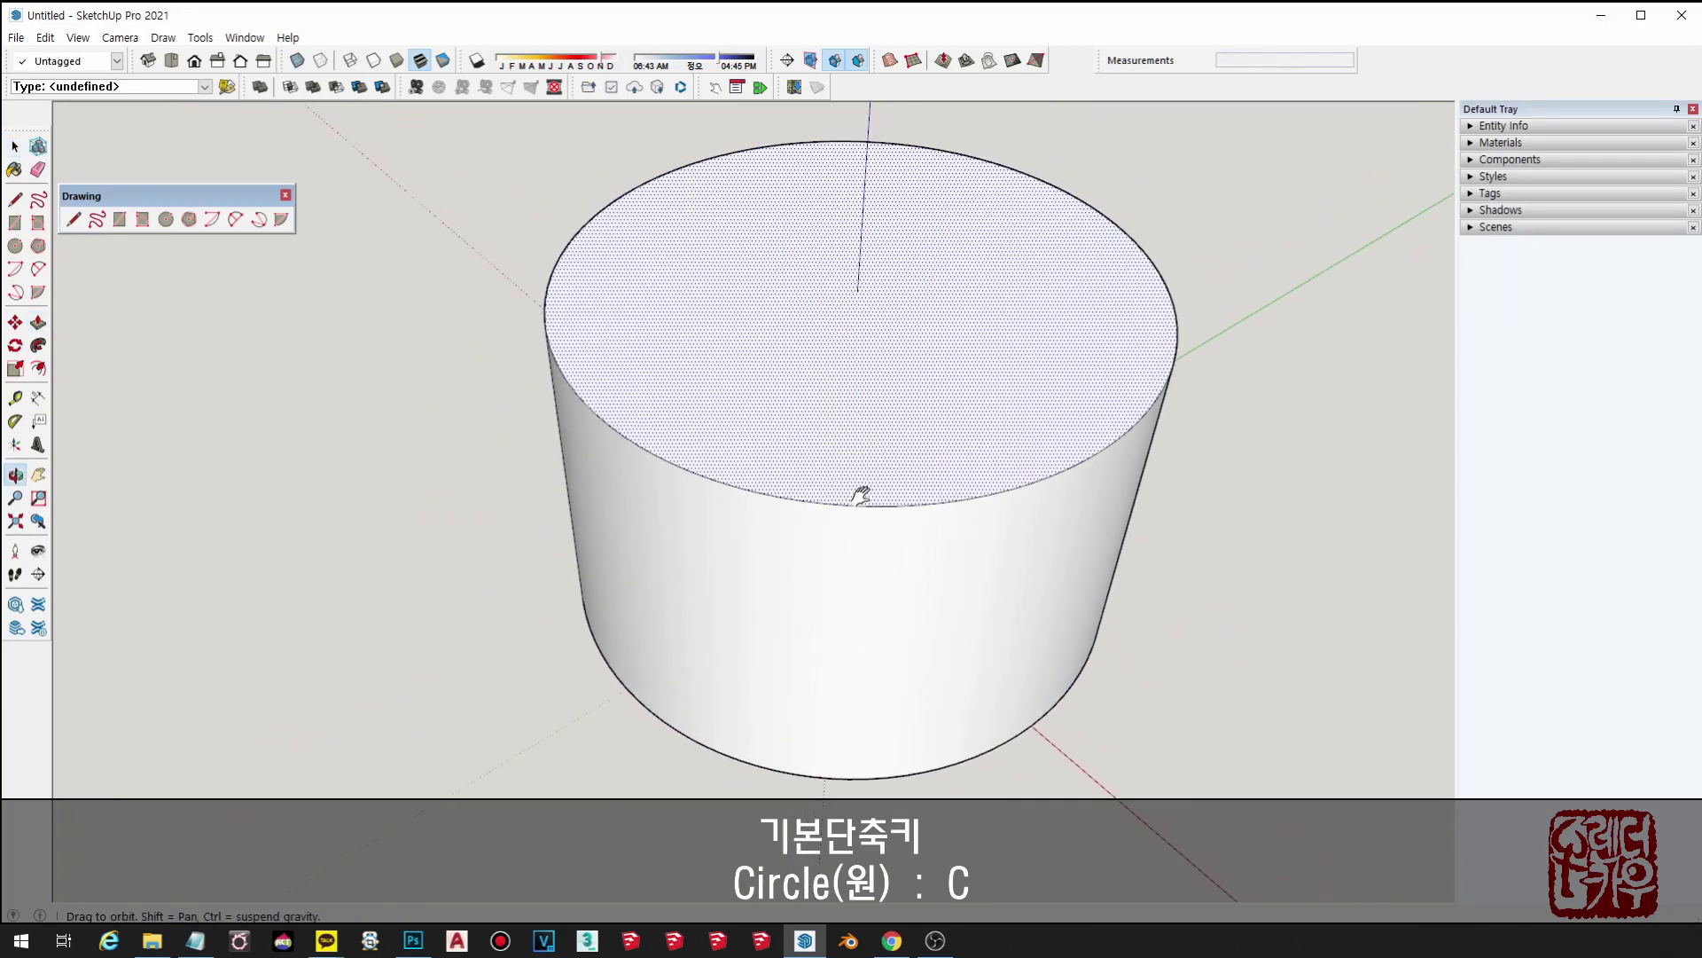
- Open the View menu display options and orbit around the cylinder
{"action": "left_click", "coordinate": [78, 38]}
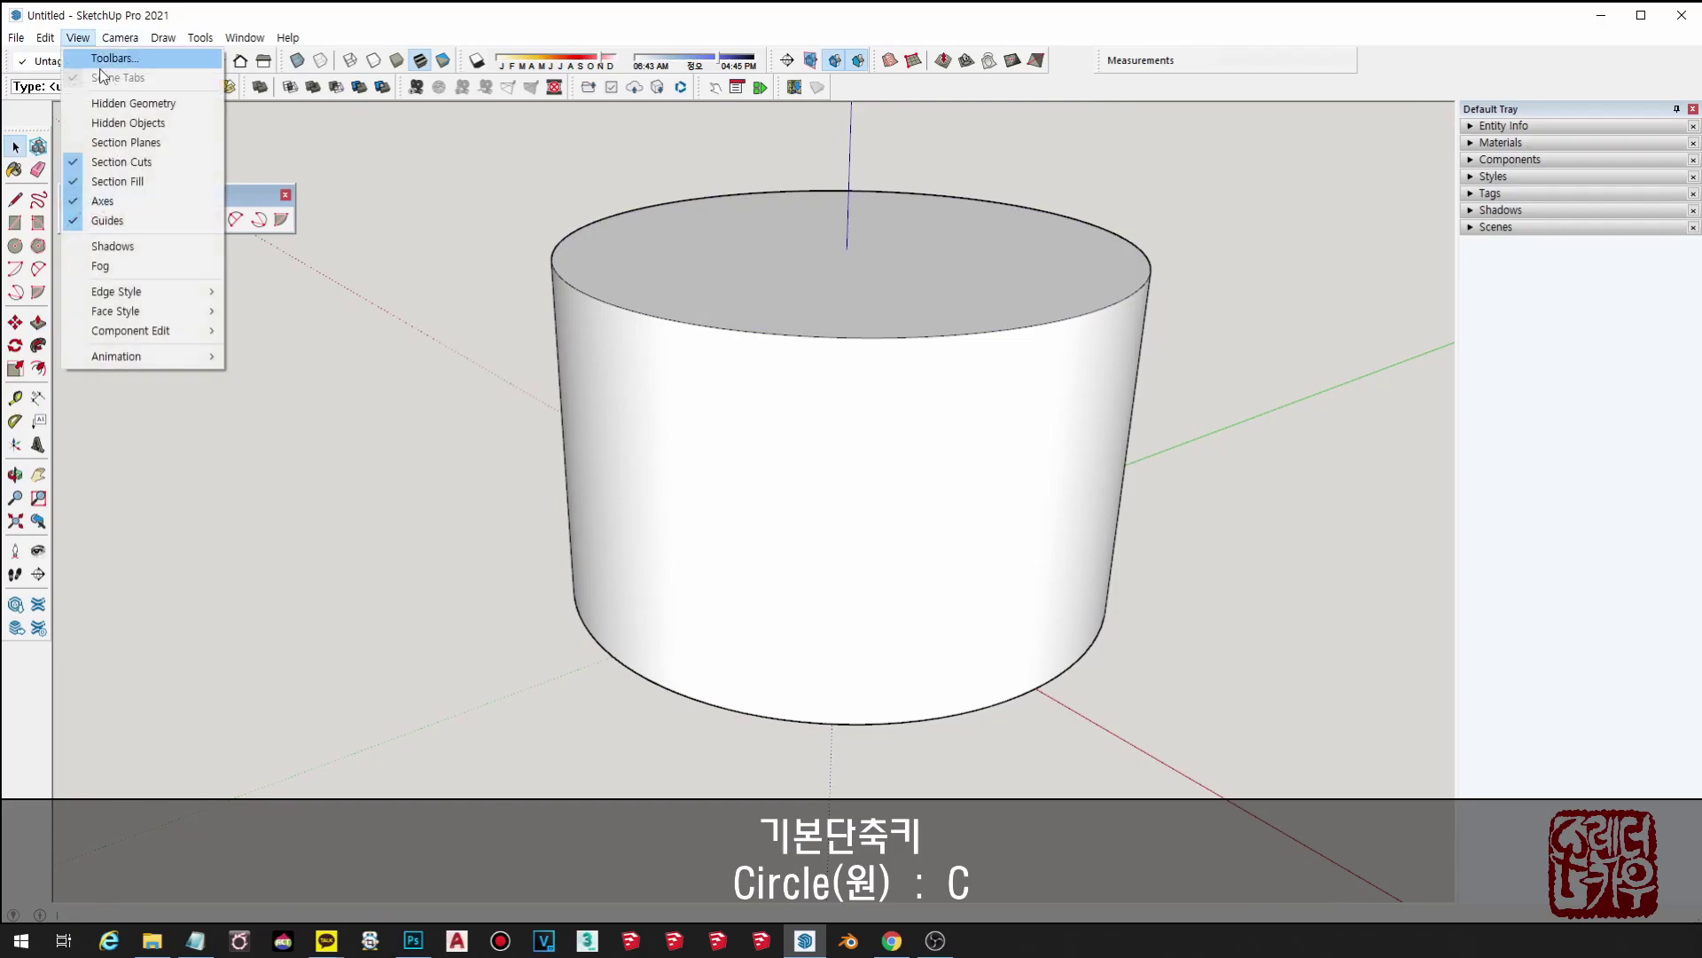
{"action": "scroll", "coordinate": [1209, 426], "scroll_direction": "down", "scroll_amount": 2}
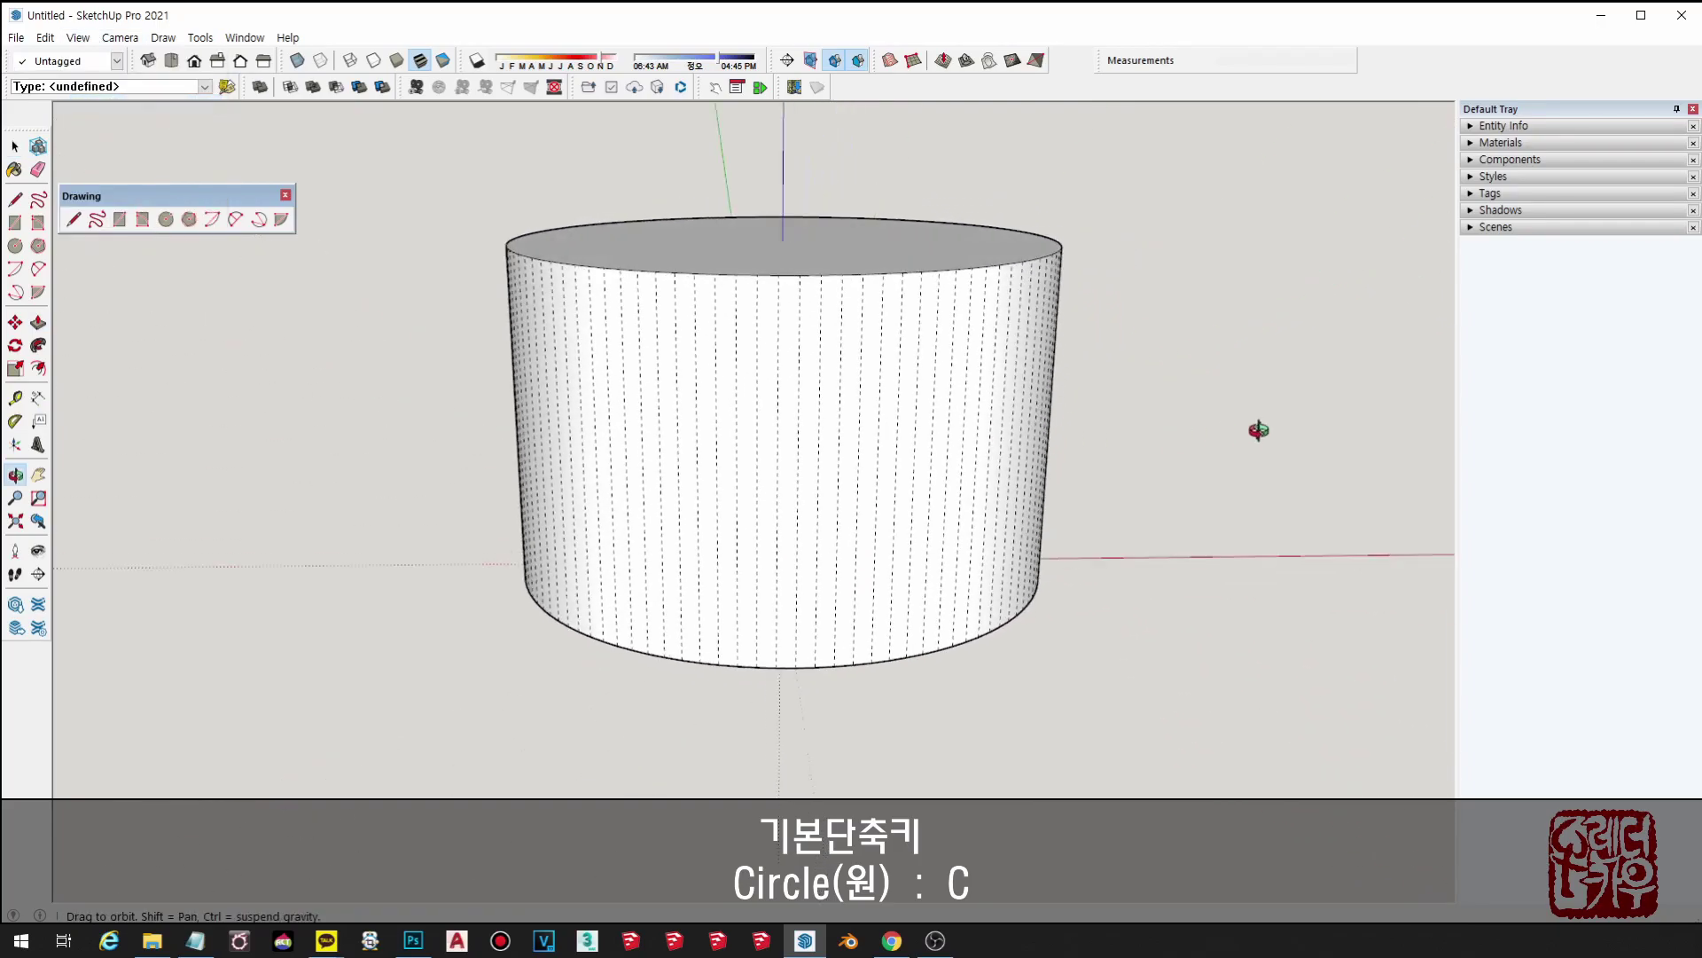
{"action": "middle_click_drag", "start_coordinate": [1209, 426], "coordinate": [1125, 369]}
{"action": "scroll", "coordinate": [821, 411], "scroll_direction": "up", "scroll_amount": 3}
{"action": "mouse_move", "coordinate": [821, 410]}
{"action": "middle_mouse_down"}
{"action": "mouse_move", "coordinate": [1159, 454]}
{"action": "mouse_move", "coordinate": [878, 369]}
{"action": "mouse_move", "coordinate": [885, 637]}
{"action": "mouse_move", "coordinate": [711, 444]}
{"action": "mouse_move", "coordinate": [577, 411]}
{"action": "middle_mouse_up"}
{"action": "scroll", "coordinate": [578, 410], "scroll_direction": "up", "scroll_amount": 3}
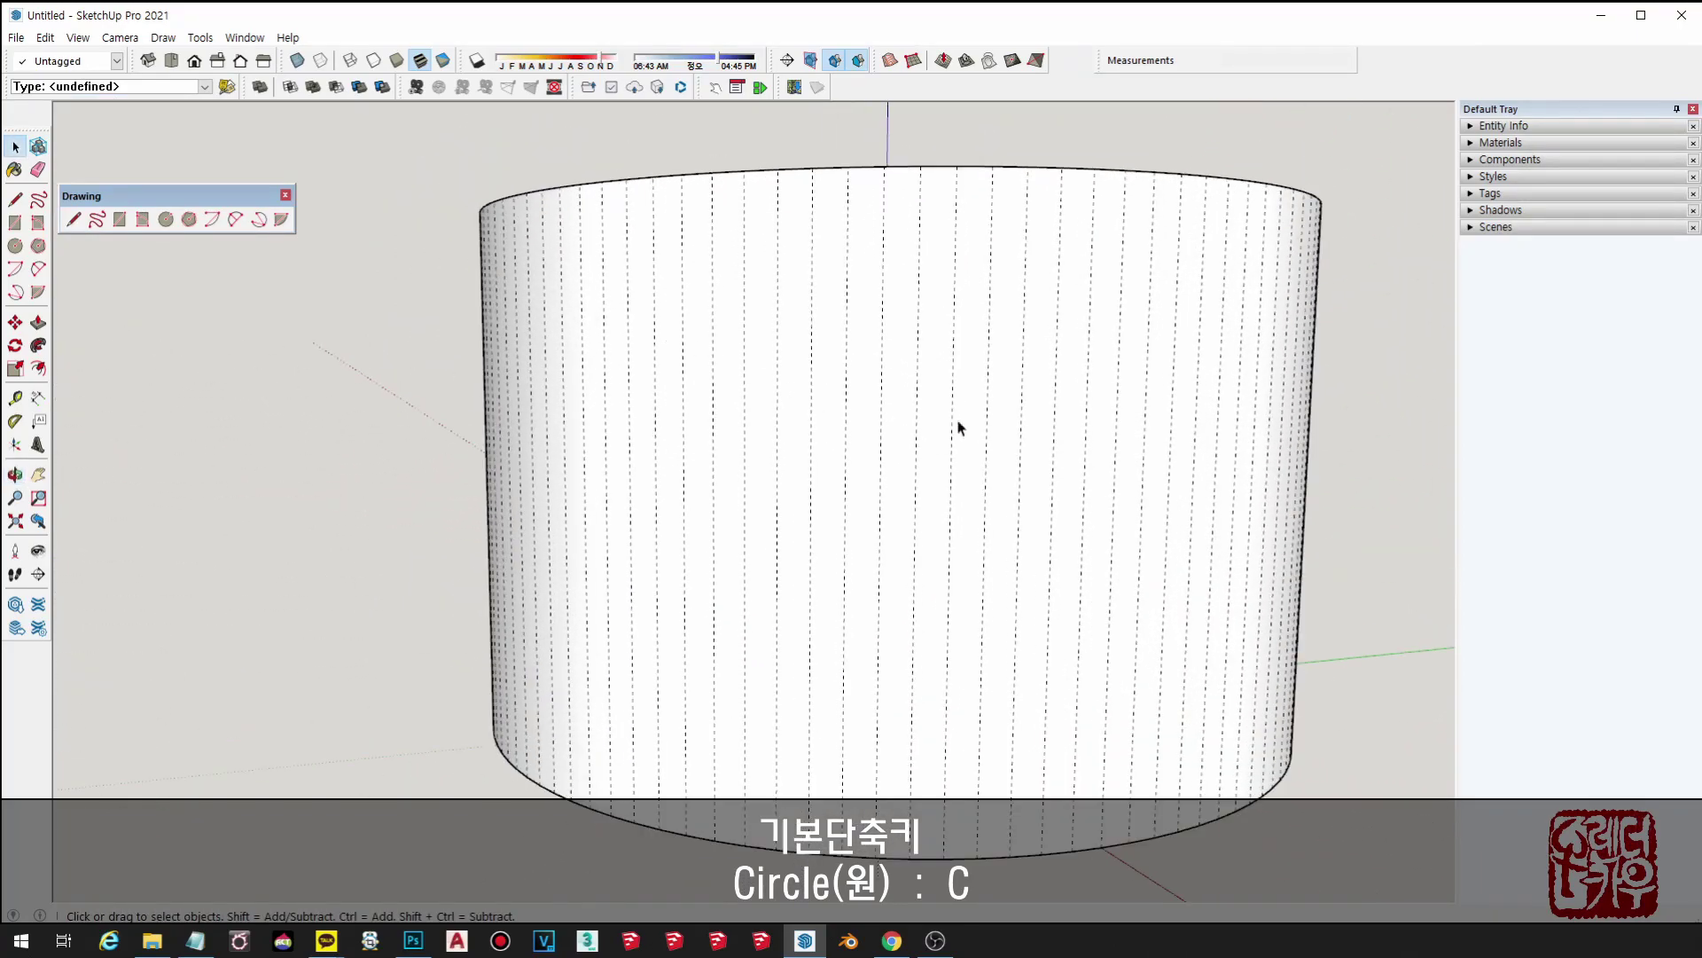
{"action": "middle_click_drag", "start_coordinate": [1019, 656], "coordinate": [1018, 829]}
{"action": "scroll", "coordinate": [810, 410], "scroll_direction": "up", "scroll_amount": 2}
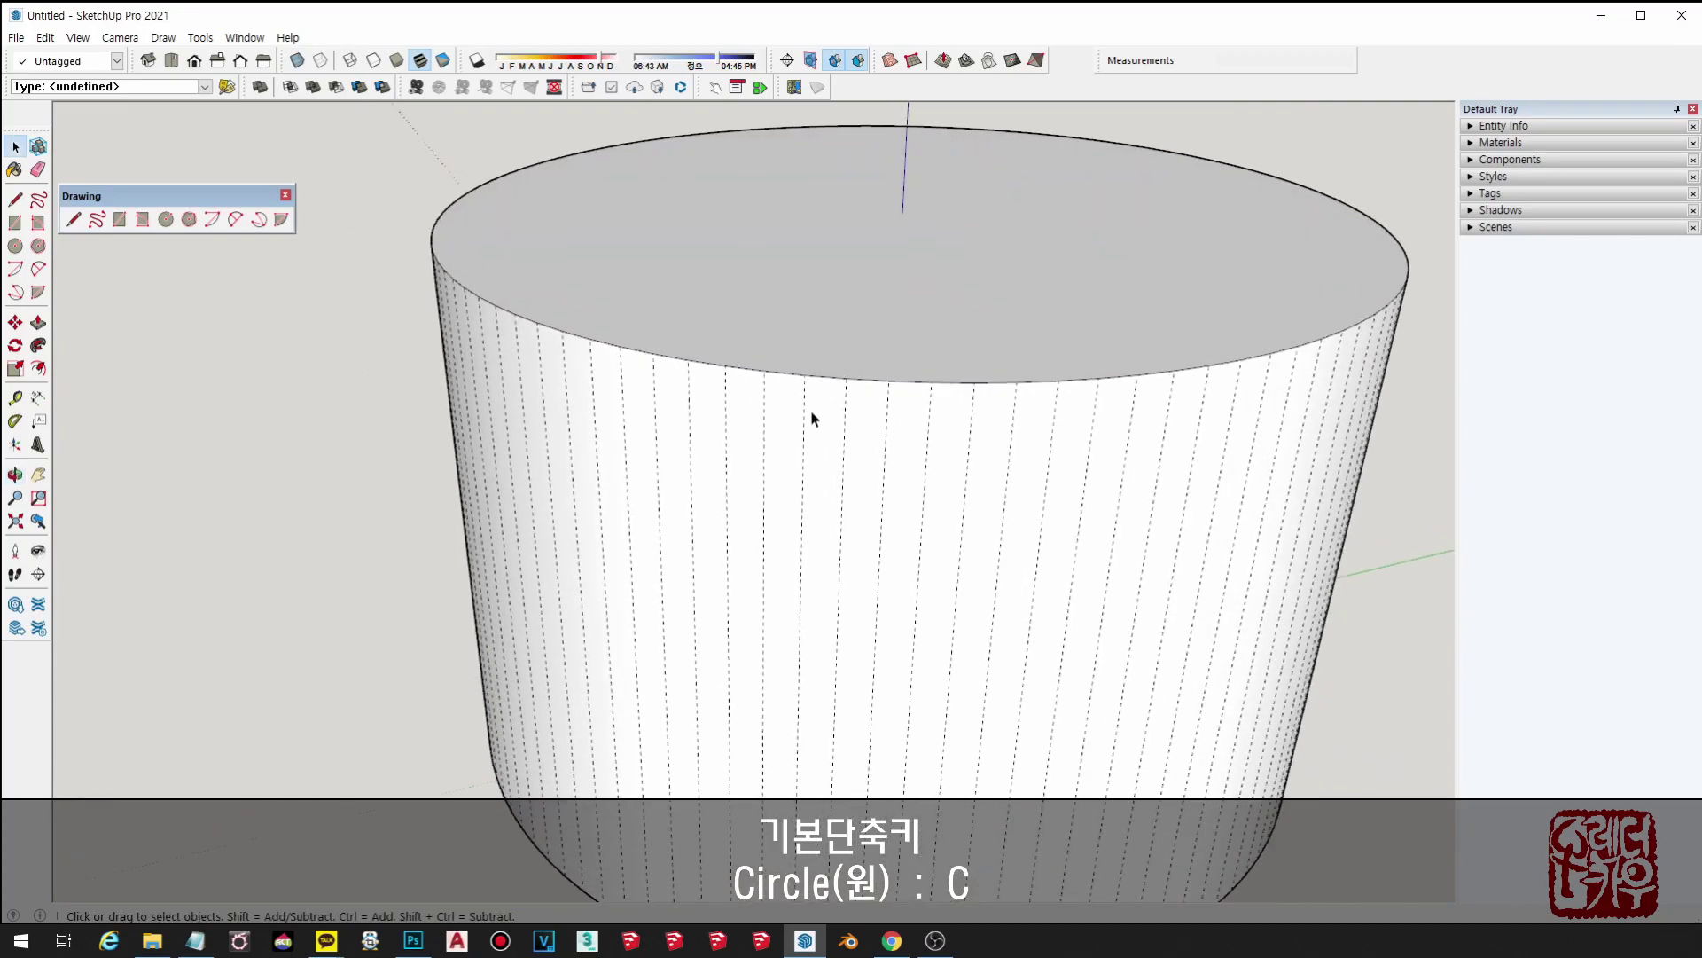
{"action": "scroll", "coordinate": [828, 375], "scroll_direction": "up", "scroll_amount": 2}
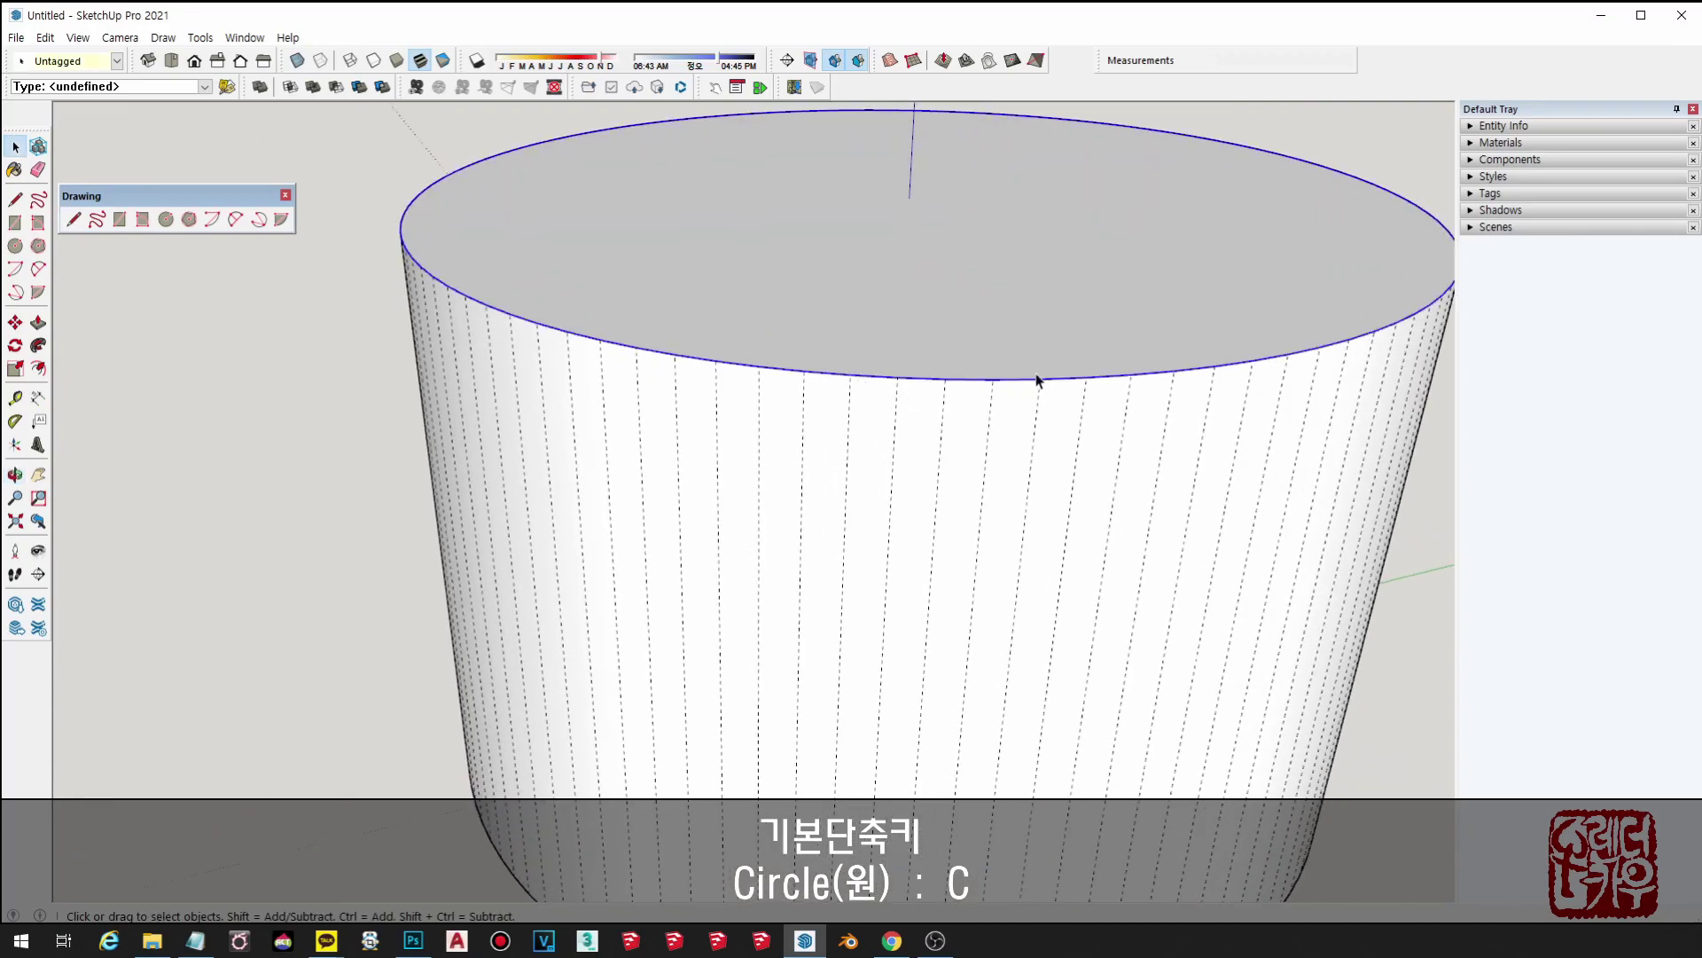
{"action": "scroll", "coordinate": [1239, 370], "scroll_direction": "down", "scroll_amount": 2}
- Select the whole cylinder and orbit to a low side-on view of it
{"action": "mouse_move", "coordinate": [1177, 437]}
{"action": "middle_mouse_down"}
{"action": "mouse_move", "coordinate": [957, 352]}
{"action": "mouse_move", "coordinate": [1000, 532]}
{"action": "mouse_move", "coordinate": [987, 714]}
{"action": "middle_mouse_up"}
{"action": "scroll", "coordinate": [967, 573], "scroll_direction": "up", "scroll_amount": 1}
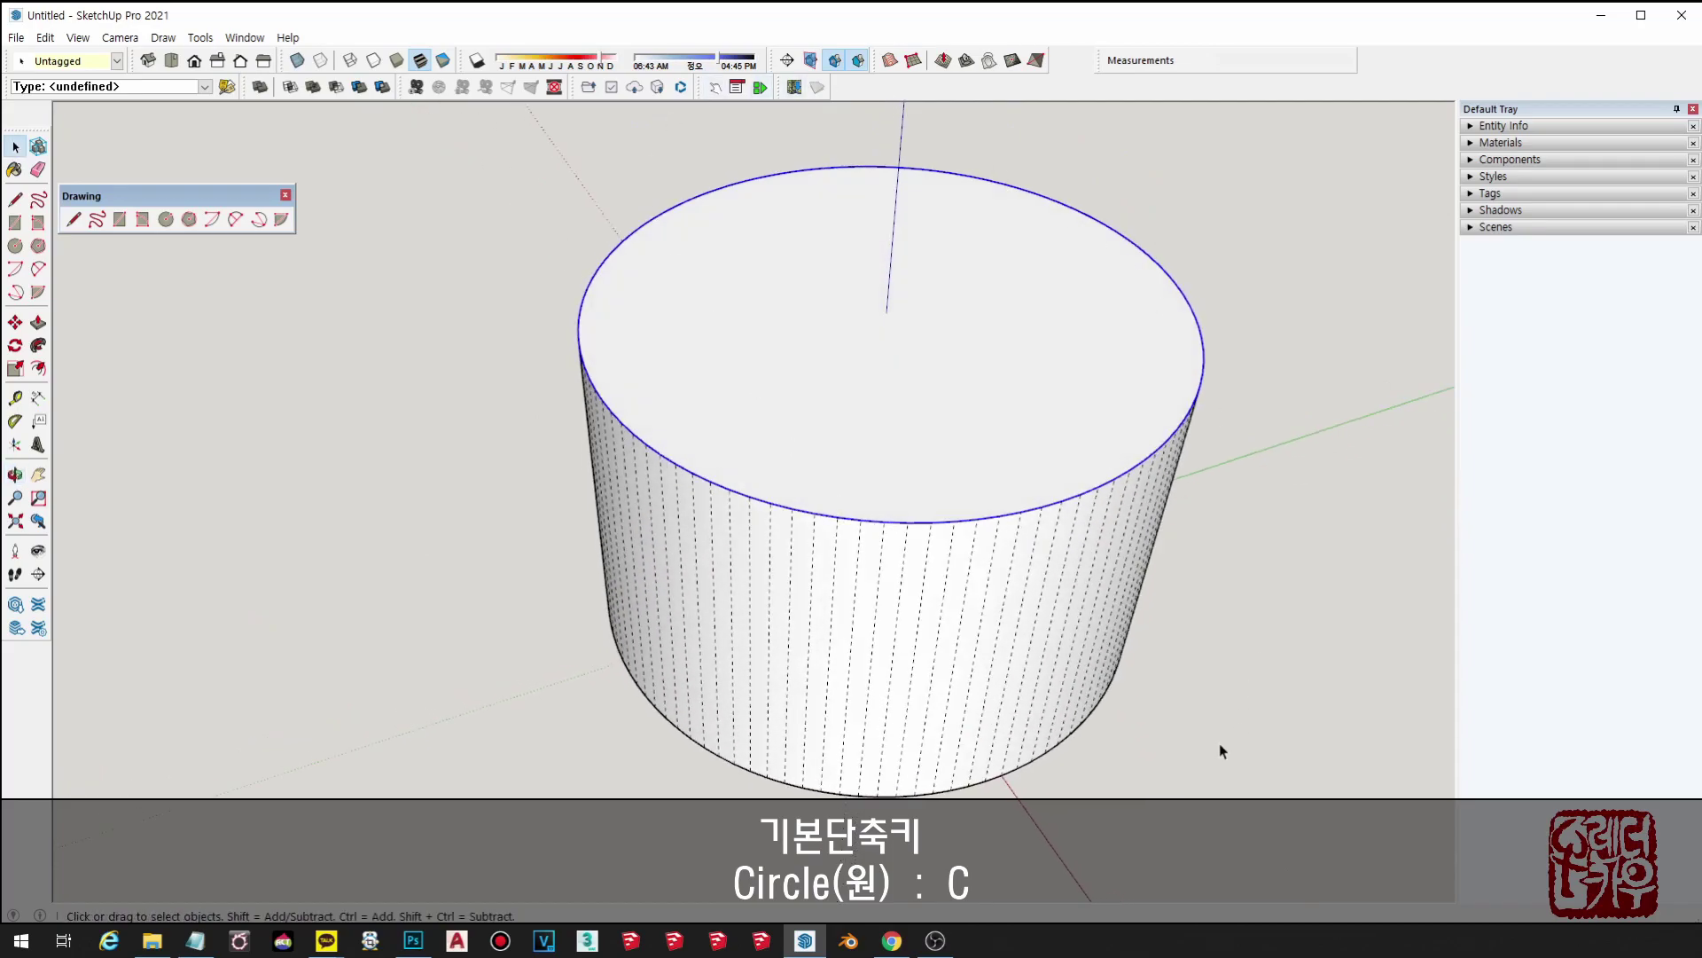
{"action": "middle_click_drag", "start_coordinate": [1219, 746], "coordinate": [1126, 718]}
{"action": "triple_click", "coordinate": [833, 329]}
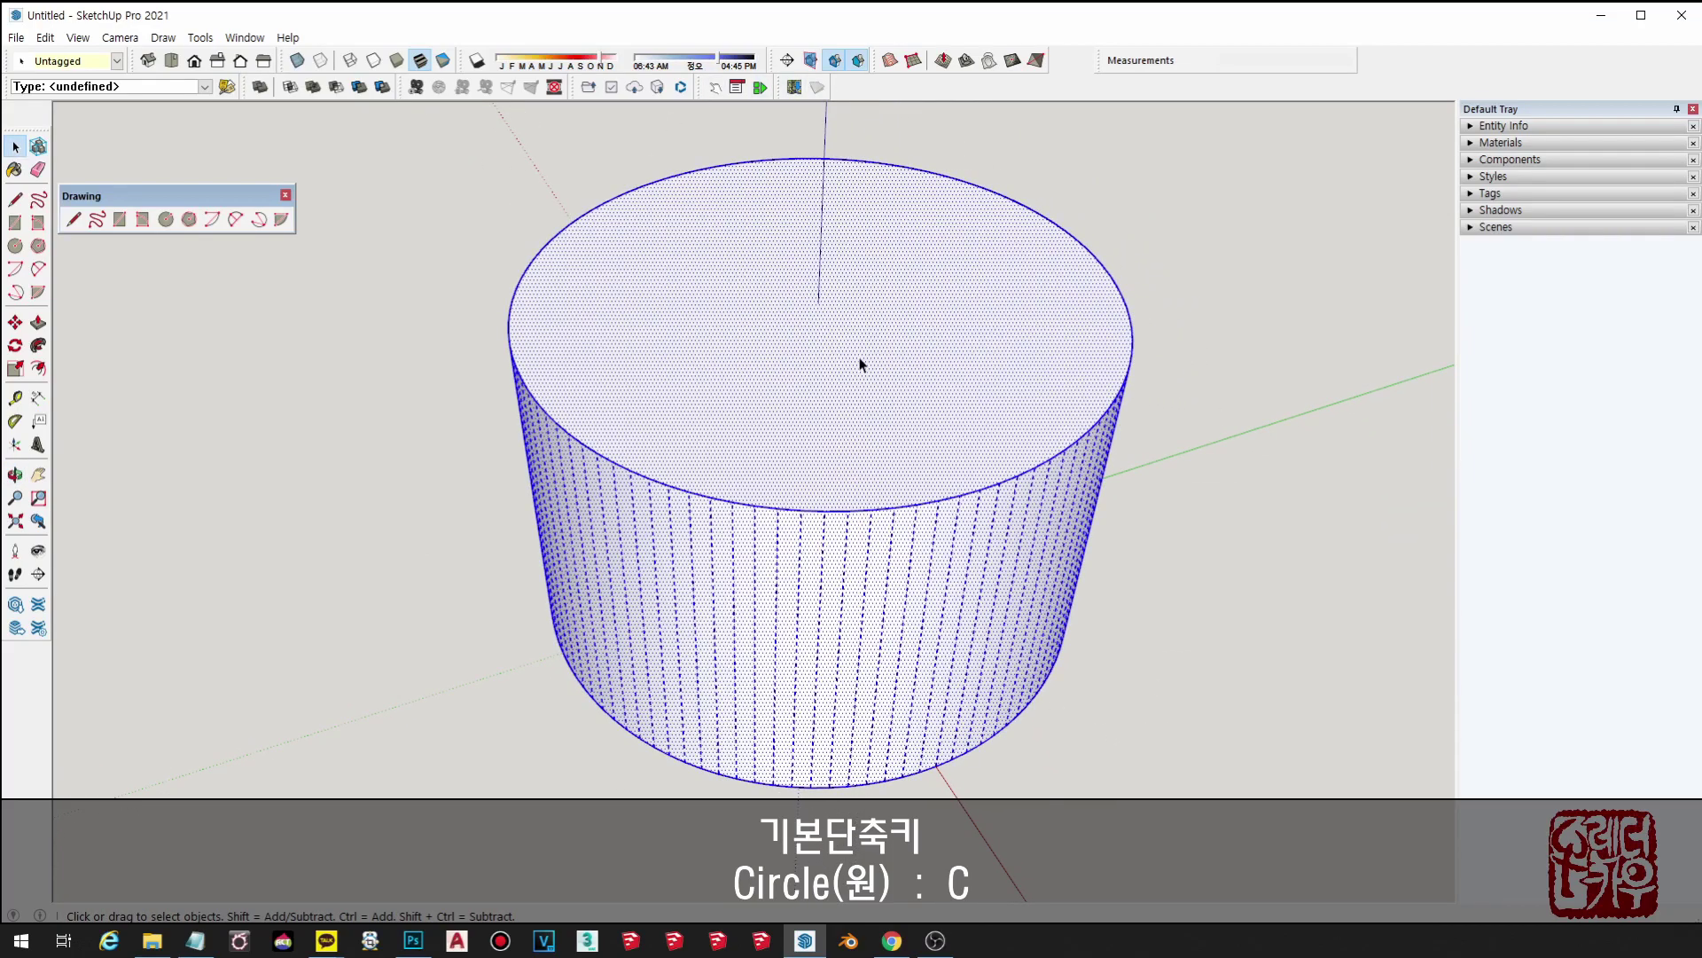
{"action": "mouse_move", "coordinate": [859, 364]}
{"action": "middle_mouse_down"}
{"action": "mouse_move", "coordinate": [901, 620]}
{"action": "mouse_move", "coordinate": [1297, 220]}
{"action": "mouse_move", "coordinate": [1285, 306]}
{"action": "middle_mouse_up"}
{"action": "scroll", "coordinate": [893, 353], "scroll_direction": "up", "scroll_amount": 2}
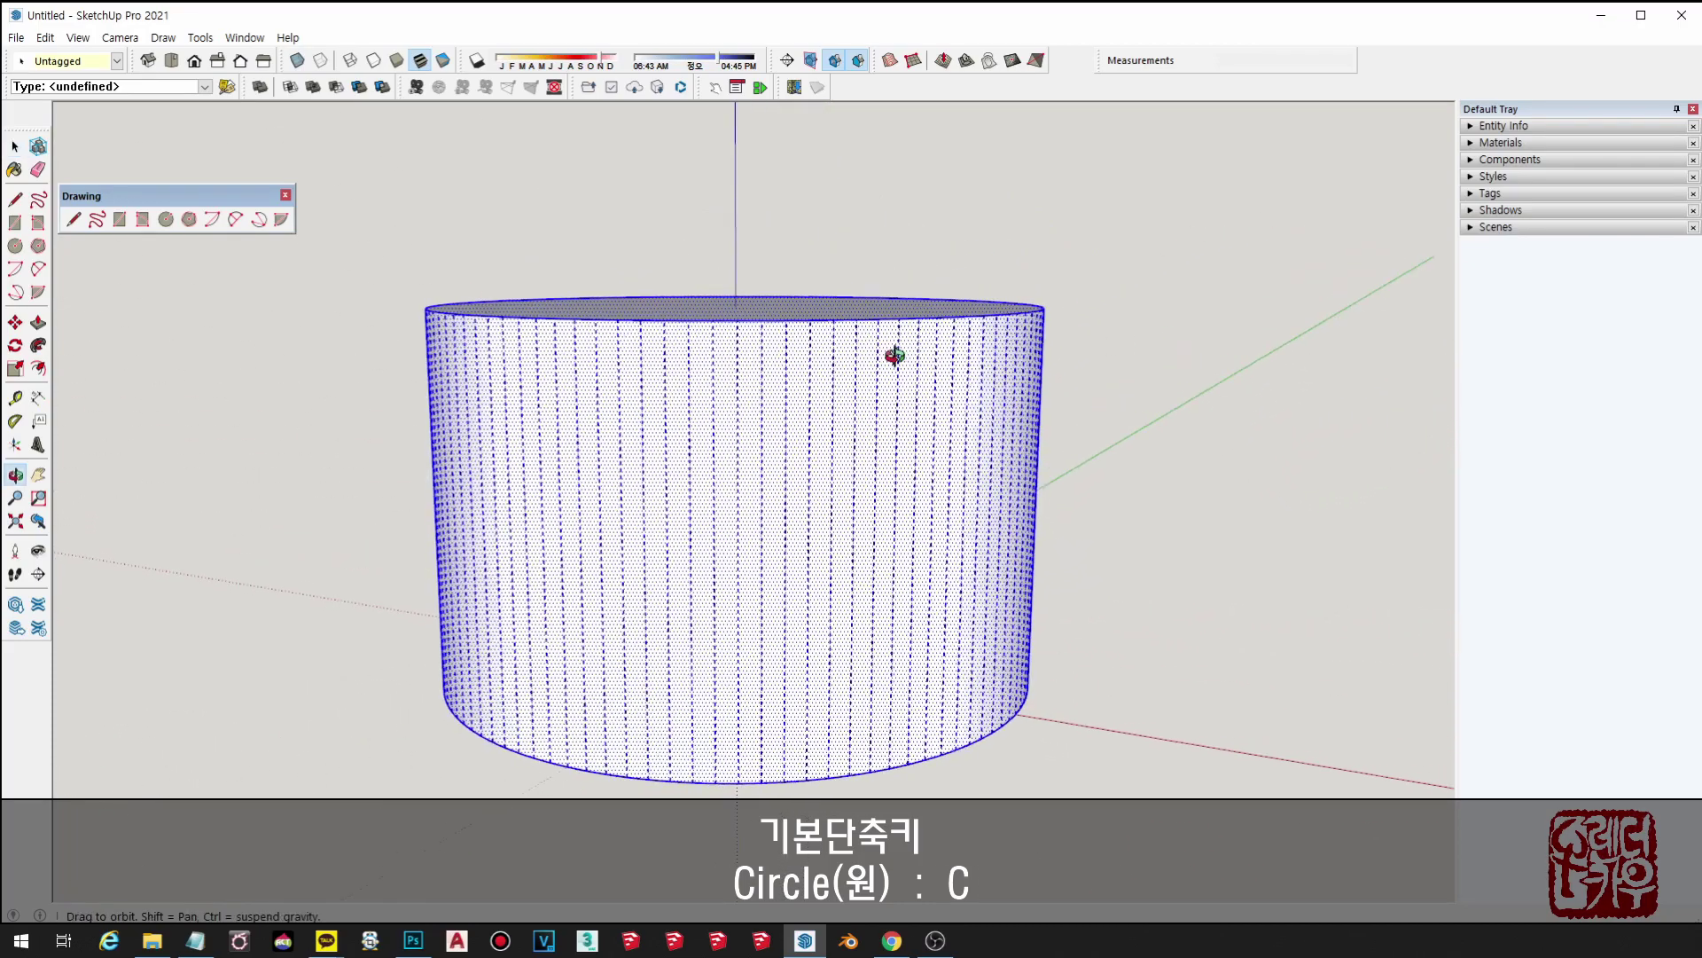
{"action": "scroll", "coordinate": [931, 391], "scroll_direction": "up", "scroll_amount": 1}
{"action": "scroll", "coordinate": [844, 657], "scroll_direction": "up", "scroll_amount": 3}
{"action": "mouse_move", "coordinate": [885, 563]}
{"action": "middle_mouse_down"}
{"action": "mouse_move", "coordinate": [920, 471]}
{"action": "mouse_move", "coordinate": [873, 362]}
{"action": "middle_mouse_up"}
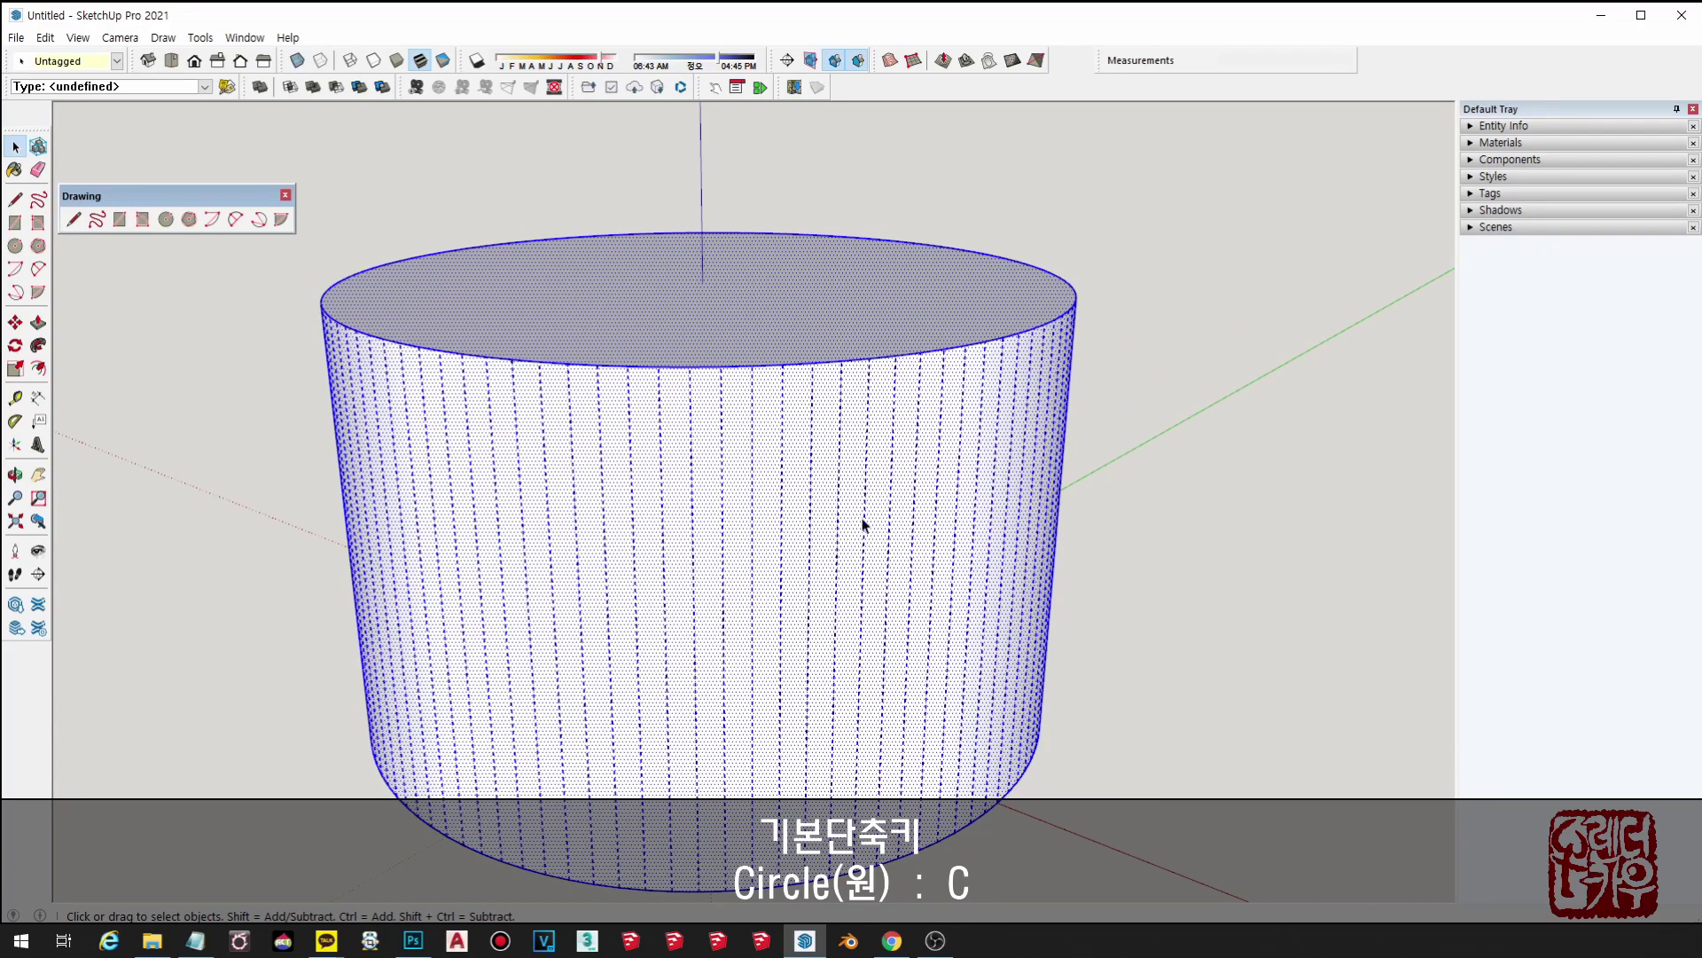
{"action": "scroll", "coordinate": [862, 346], "scroll_direction": "down", "scroll_amount": 1}
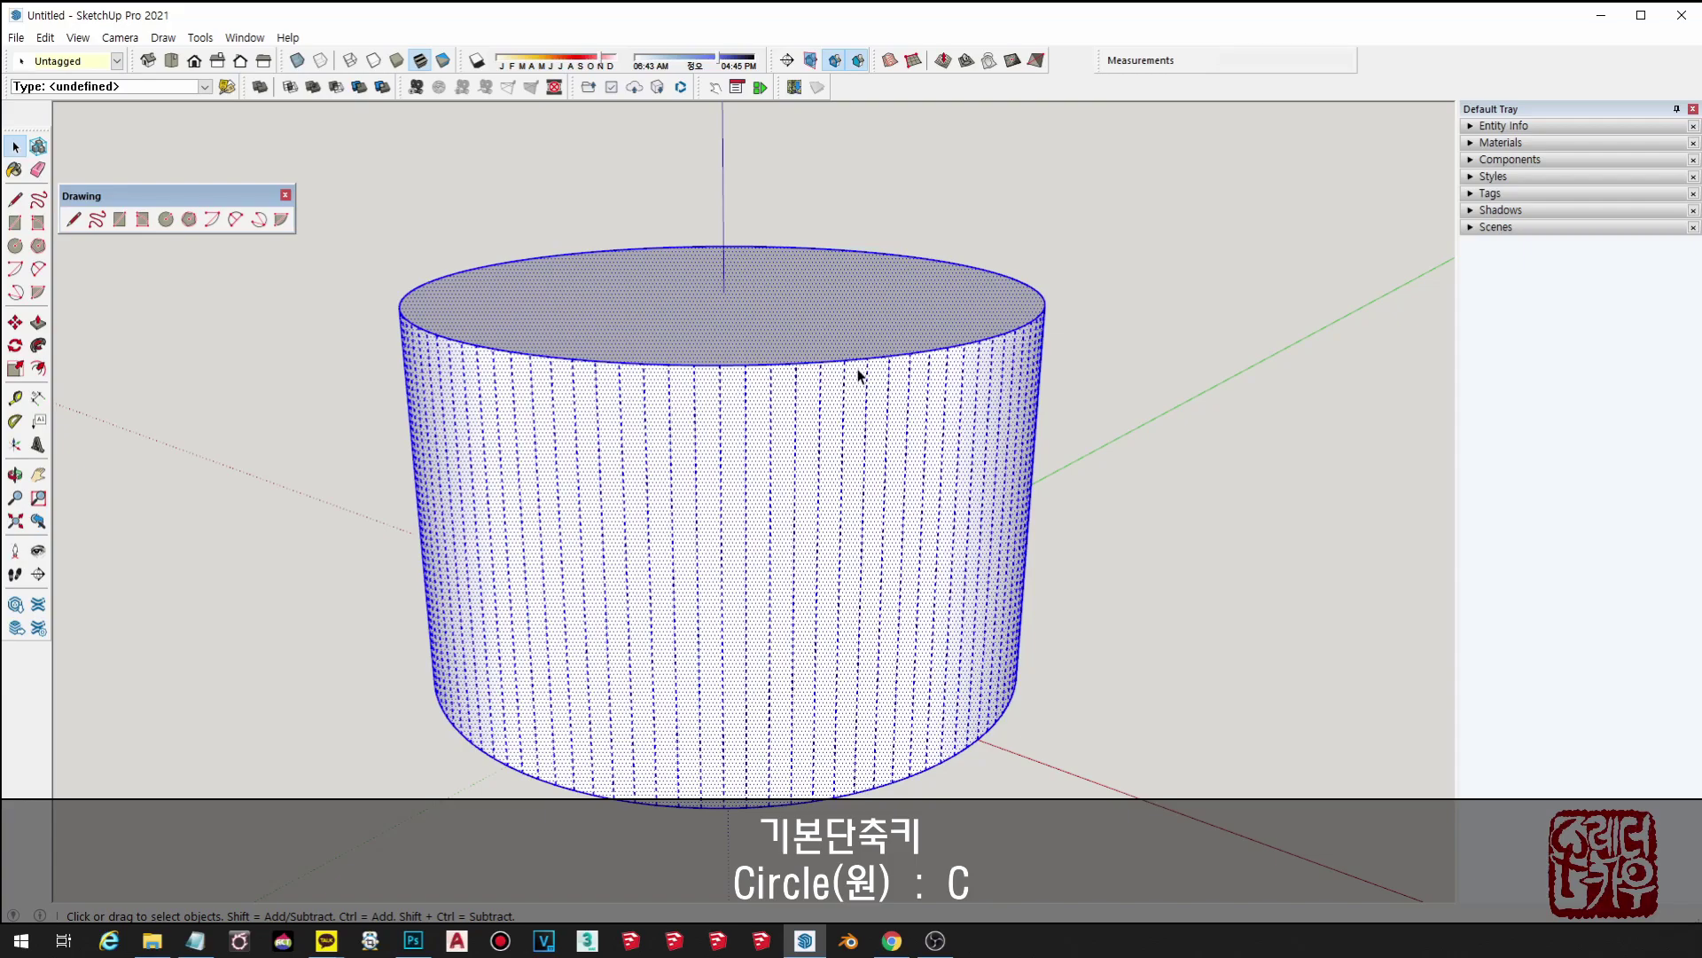
{"action": "scroll", "coordinate": [869, 391], "scroll_direction": "down", "scroll_amount": 2}
{"action": "scroll", "coordinate": [706, 486], "scroll_direction": "down", "scroll_amount": 1}
- Deselect the cylinder and draw a new circle beside it
{"action": "left_click", "coordinate": [929, 516]}
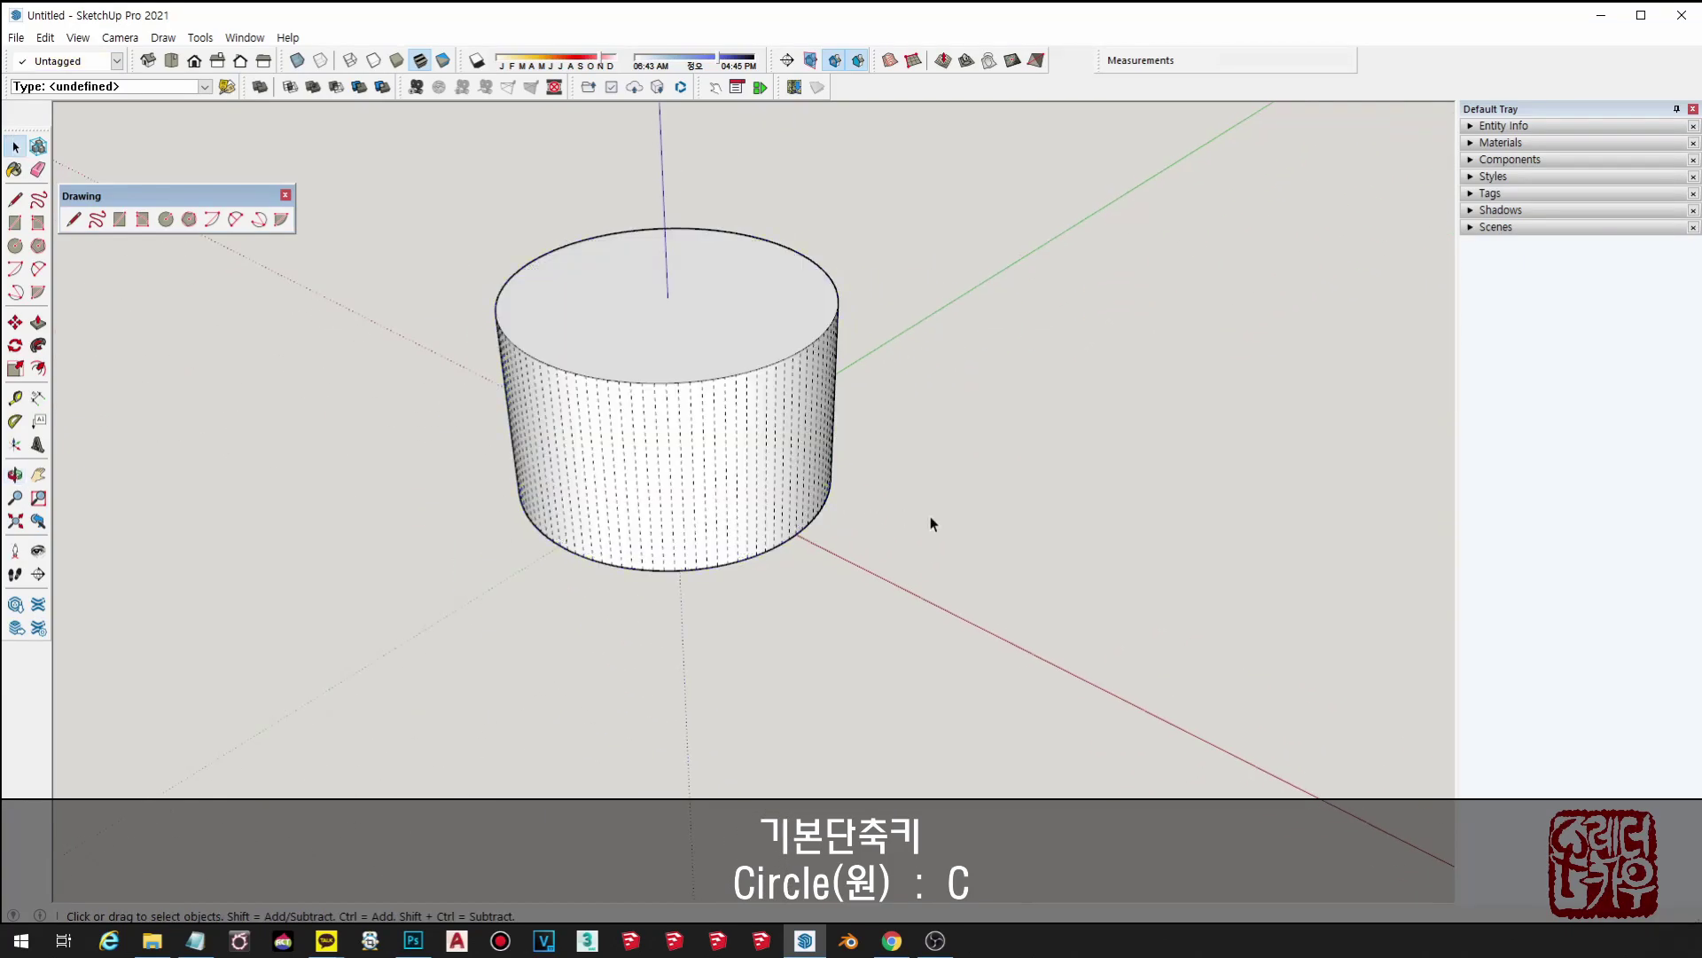
{"action": "key", "text": "c"}
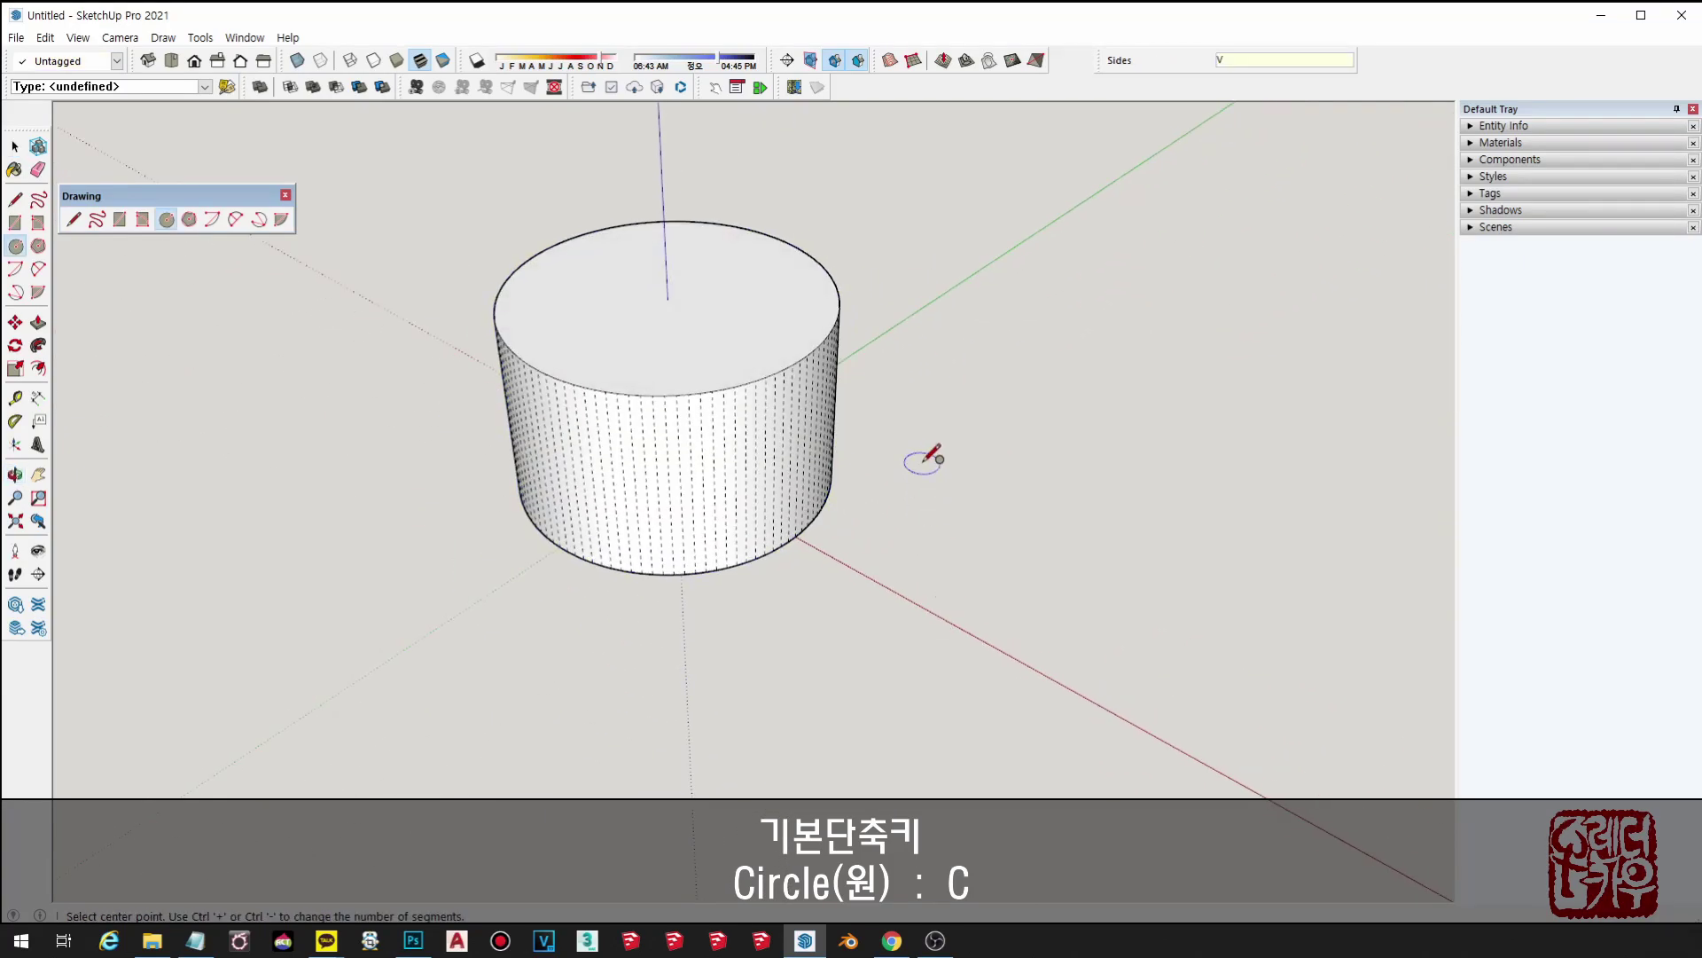
{"action": "key", "text": "space"}
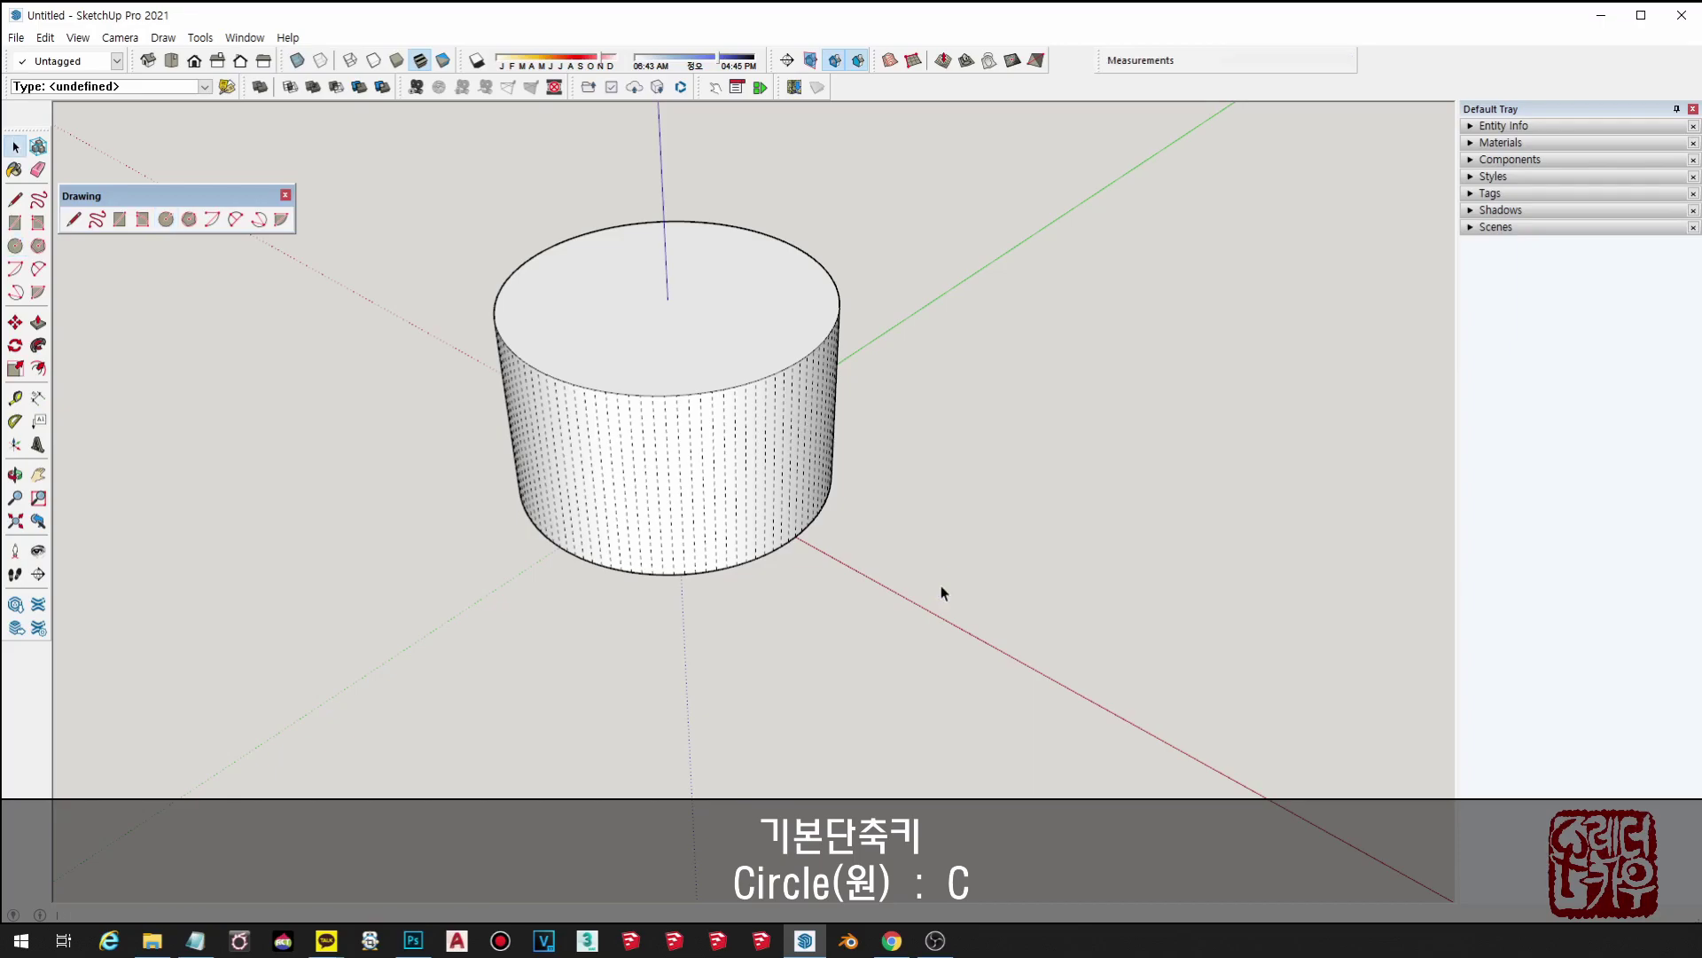
{"action": "key", "text": "c"}
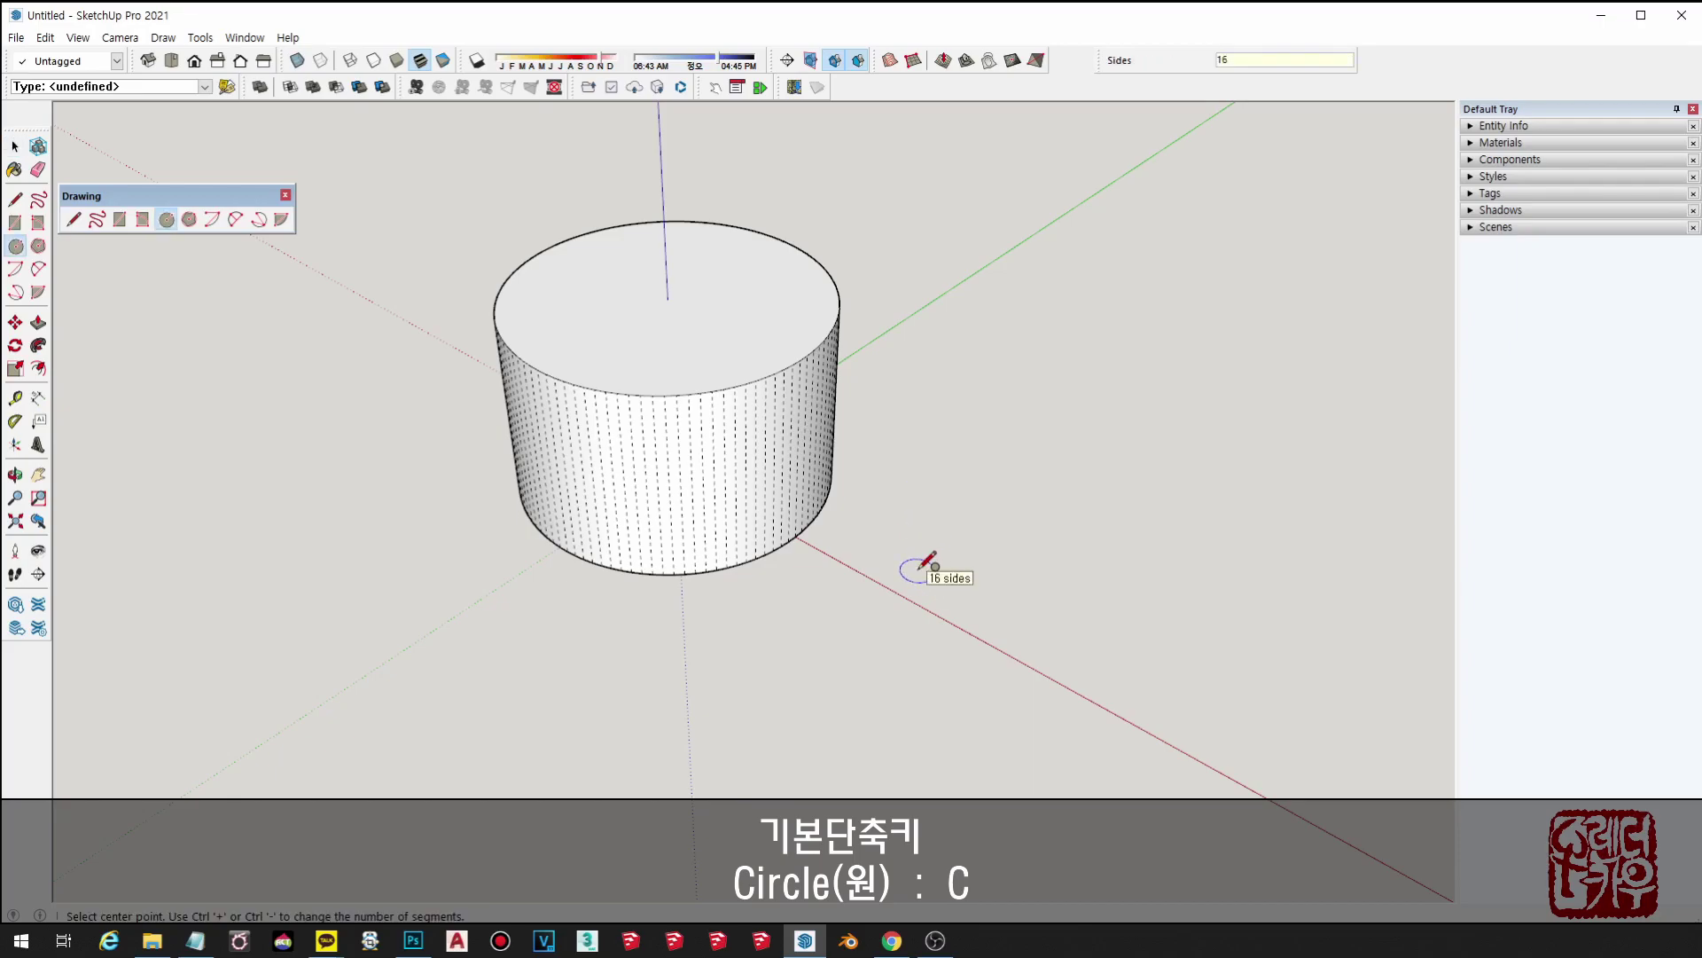
{"action": "left_click", "coordinate": [976, 657]}
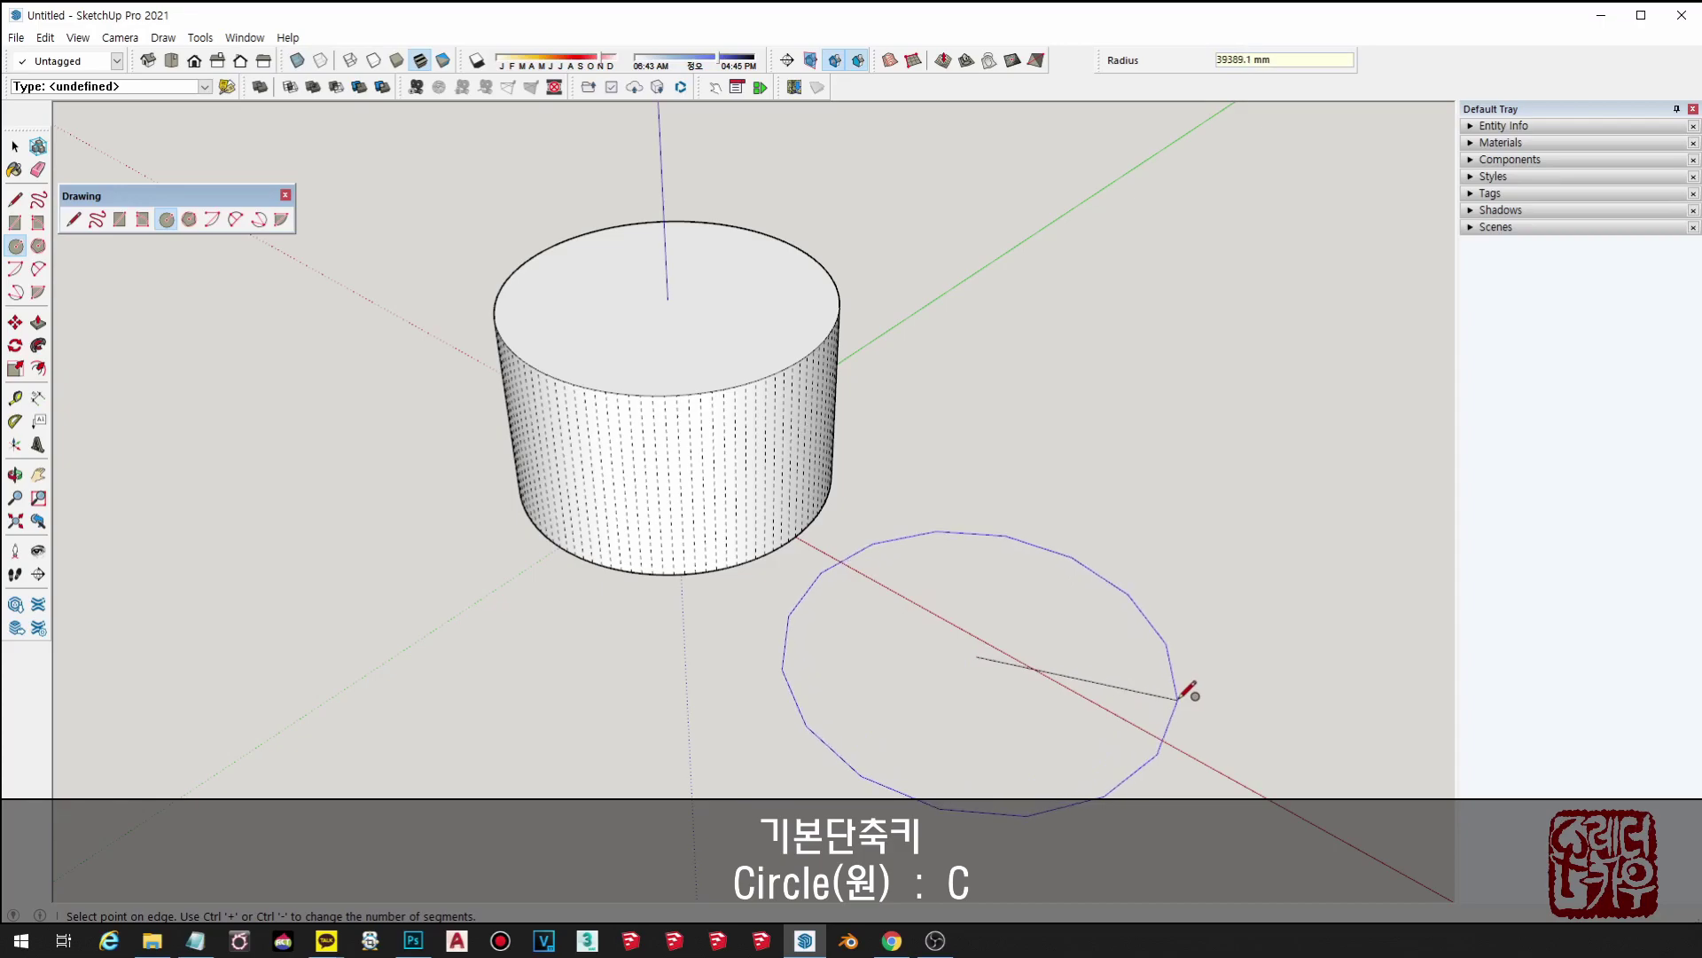
{"action": "left_click", "coordinate": [1188, 692]}
- Push/Pull the new circle up to the first cylinder's height
{"action": "scroll", "coordinate": [1015, 693], "scroll_direction": "down", "scroll_amount": 2}
{"action": "key", "text": "p"}
{"action": "left_click", "coordinate": [1015, 693]}
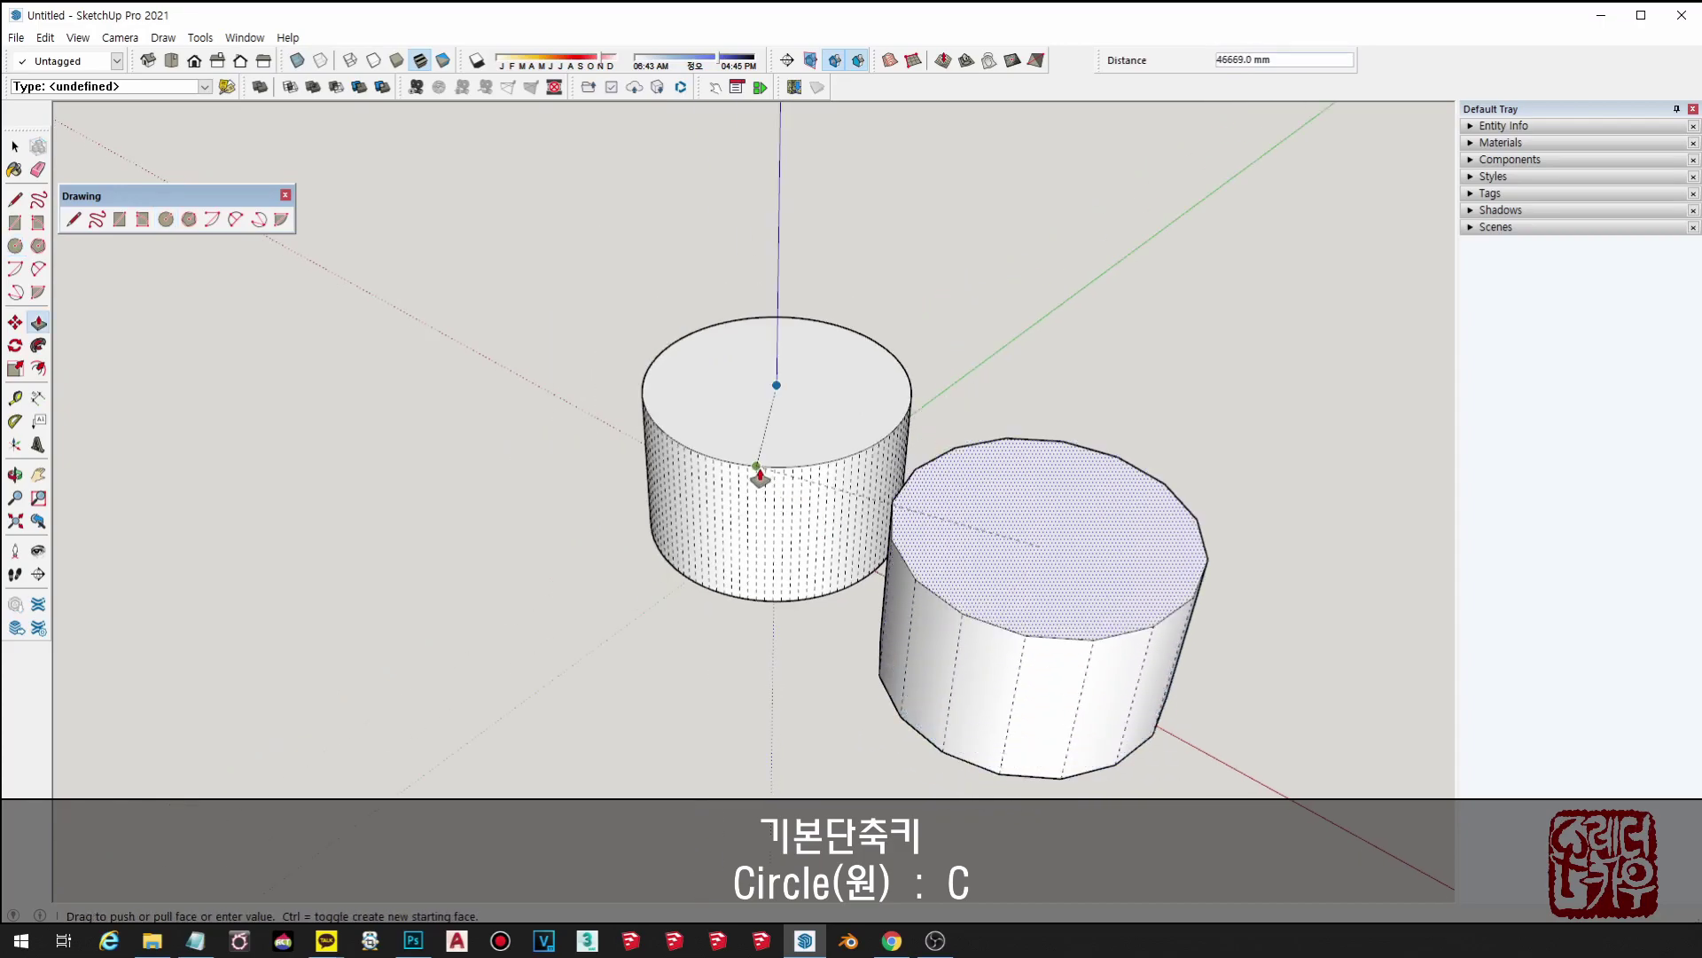
{"action": "left_click", "coordinate": [760, 477]}
{"action": "key", "text": "space"}
- Orbit and zoom to compare both cylinders from above and below
{"action": "middle_click_drag", "start_coordinate": [996, 505], "coordinate": [924, 530]}
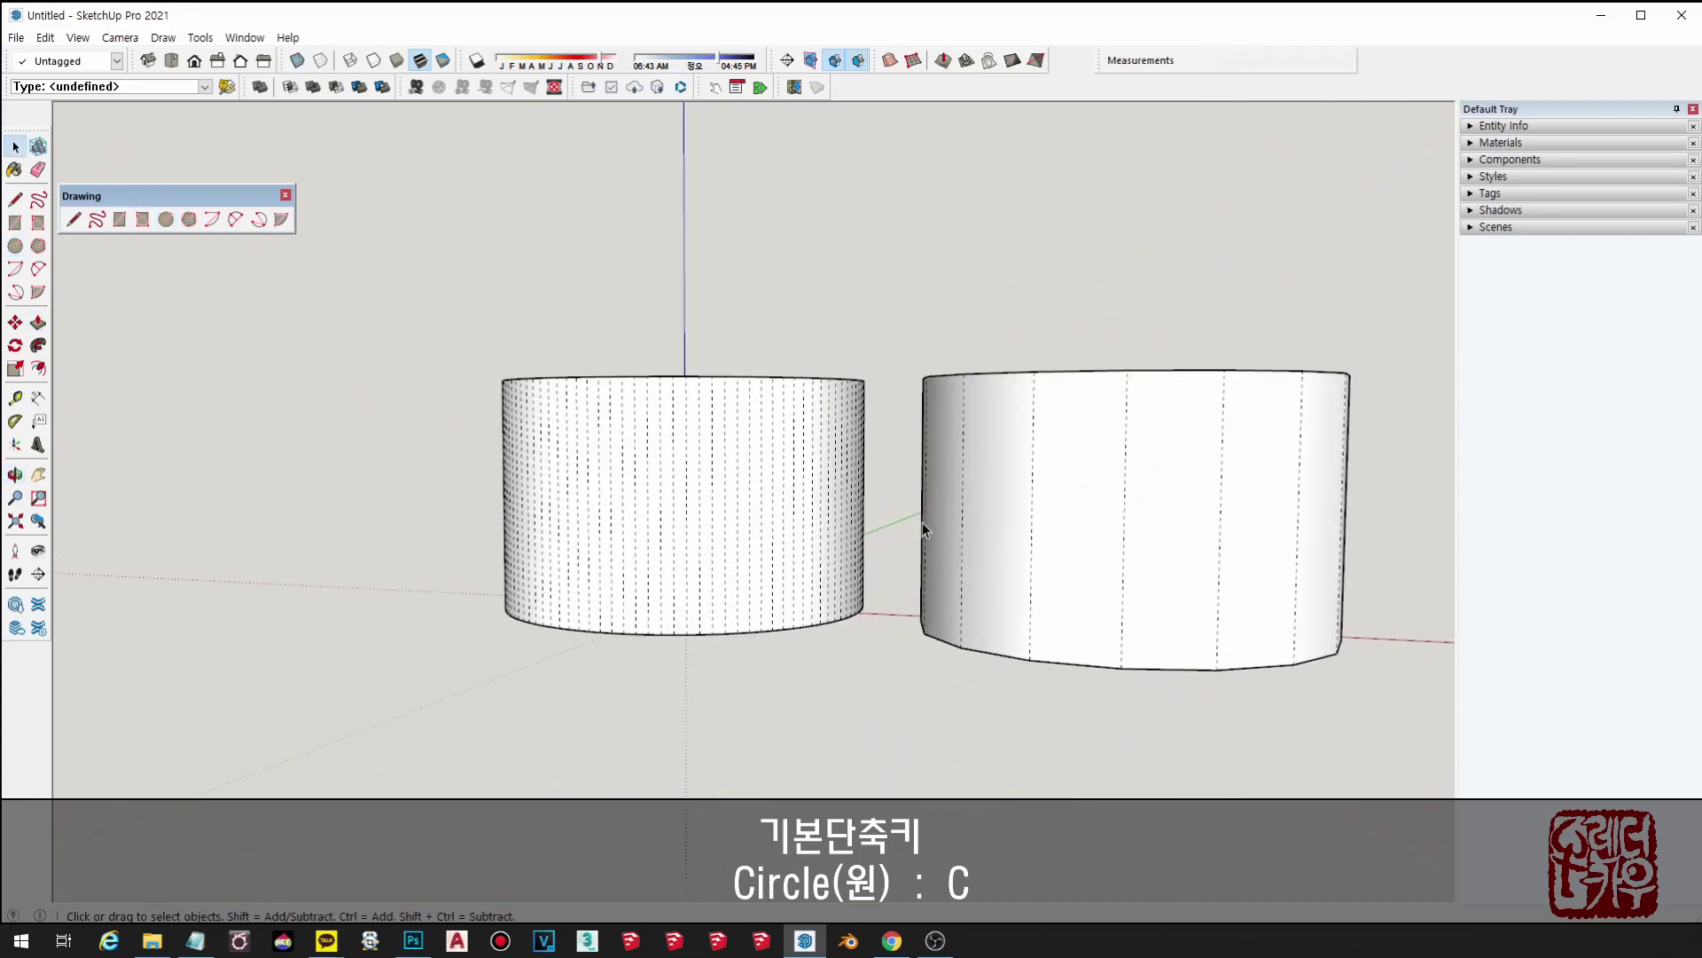
{"action": "scroll", "coordinate": [1102, 497], "scroll_direction": "up", "scroll_amount": 2}
{"action": "scroll", "coordinate": [1104, 489], "scroll_direction": "up", "scroll_amount": 2}
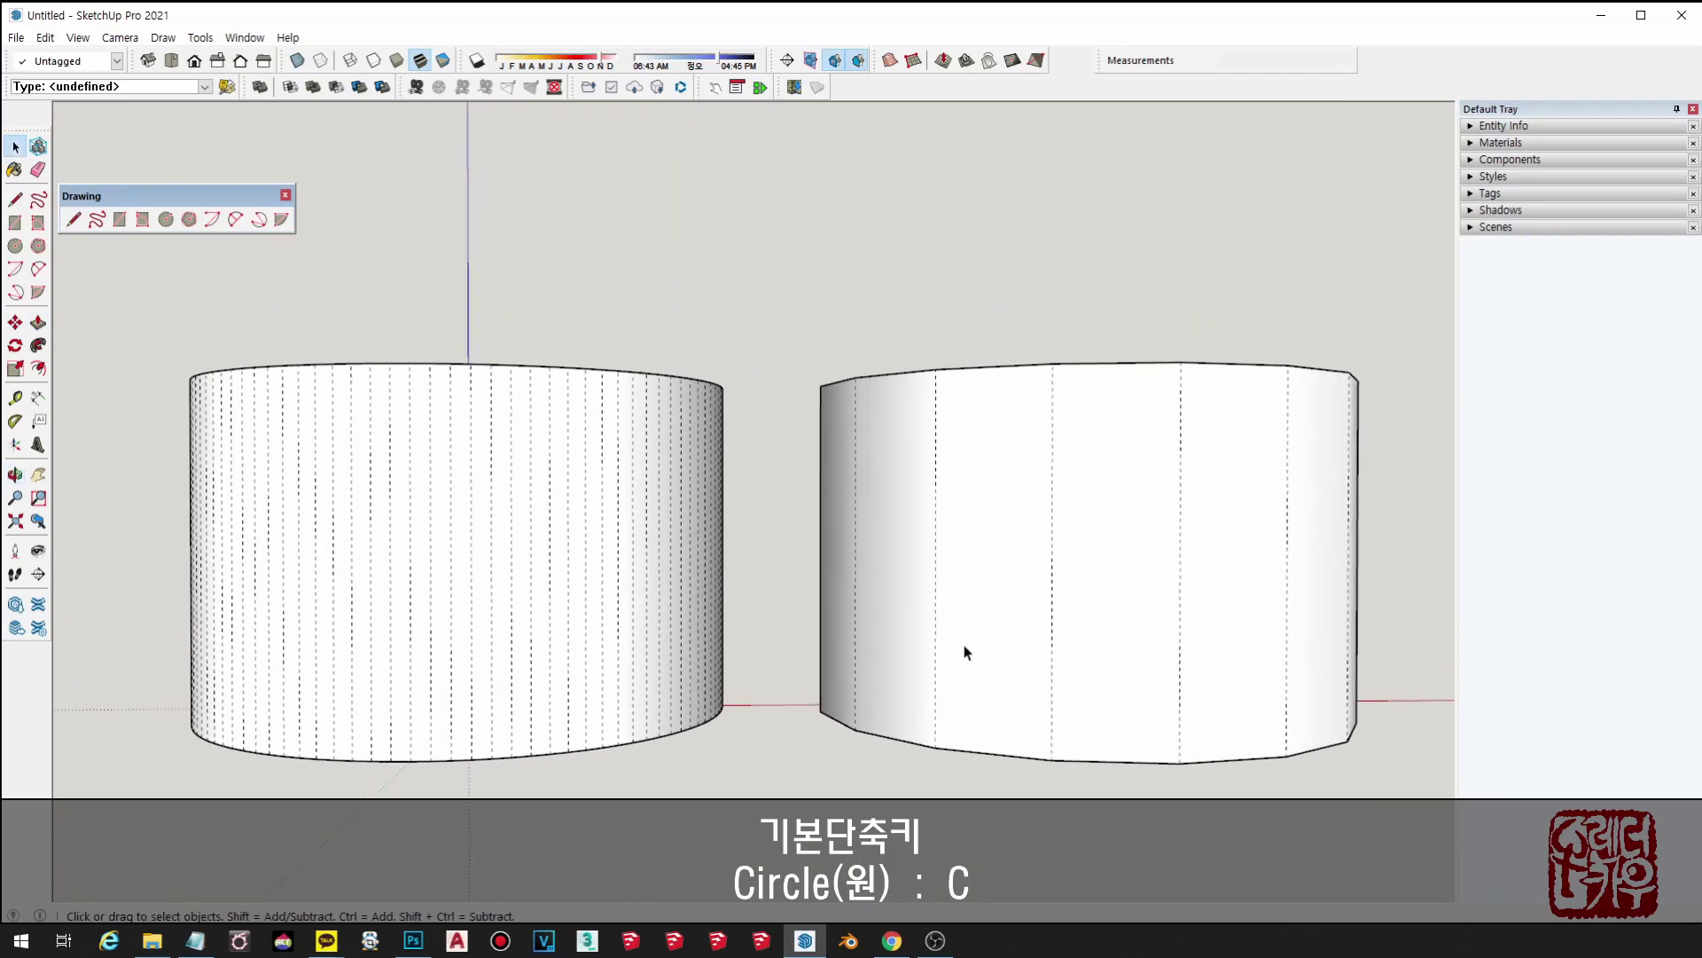
{"action": "mouse_move", "coordinate": [1122, 342]}
{"action": "middle_mouse_down"}
{"action": "mouse_move", "coordinate": [1137, 620]}
{"action": "mouse_move", "coordinate": [1140, 448]}
{"action": "middle_mouse_up"}
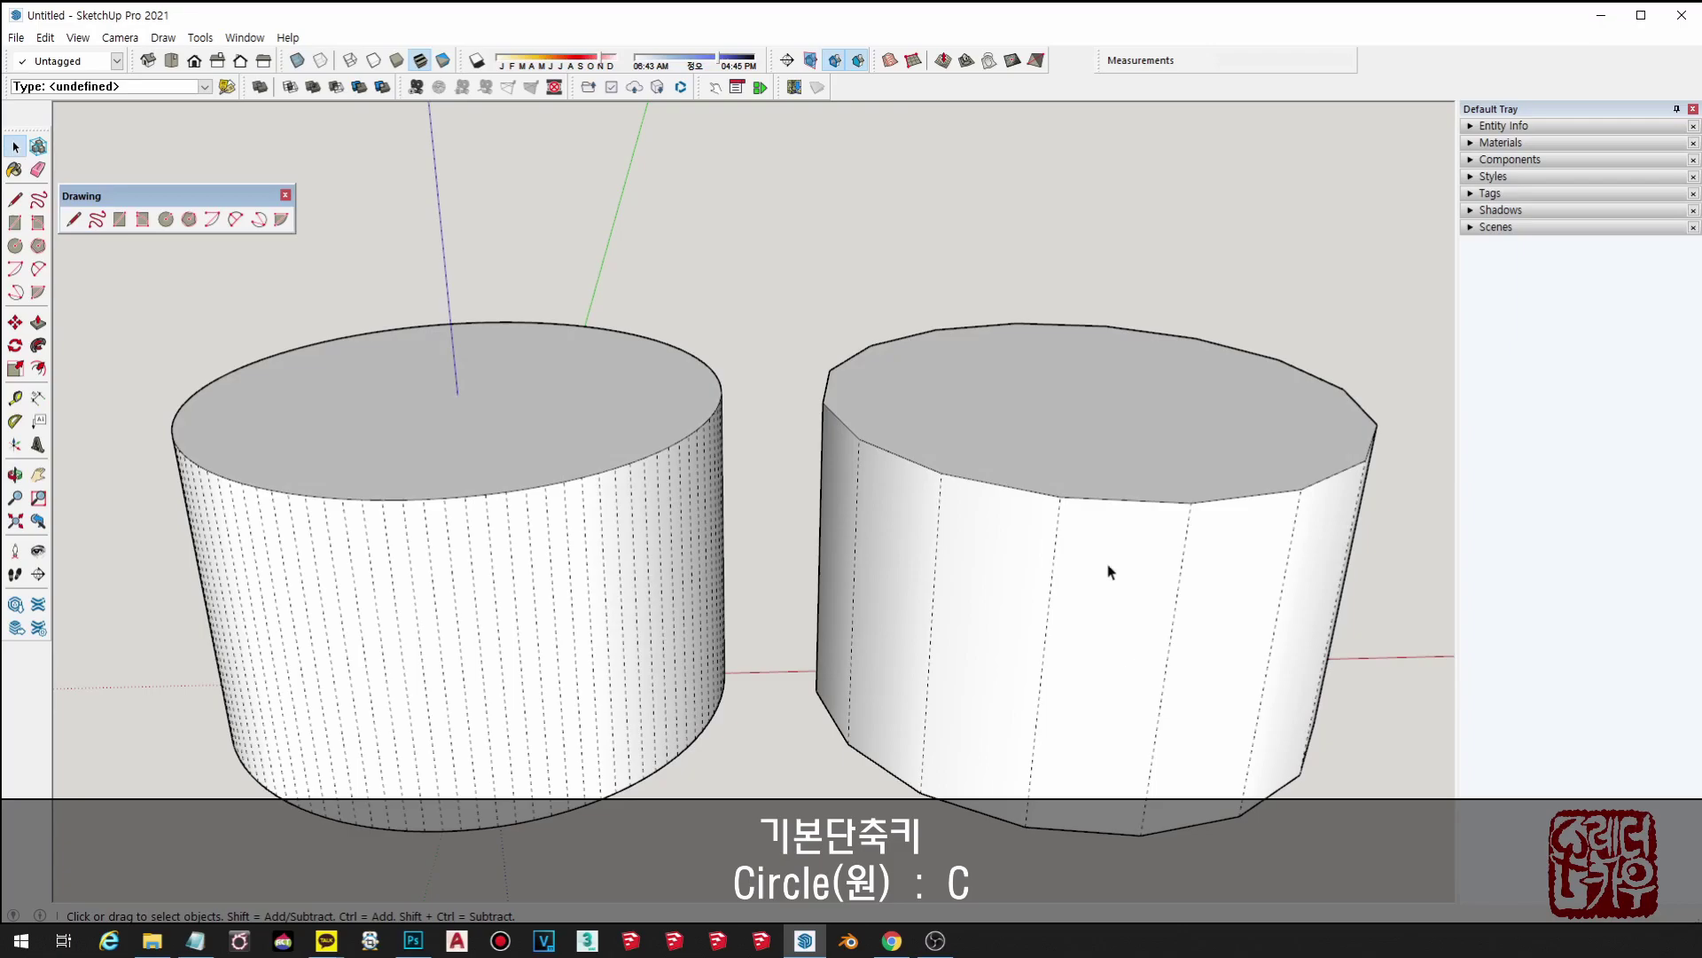
{"action": "mouse_move", "coordinate": [1084, 630]}
{"action": "middle_mouse_down"}
{"action": "mouse_move", "coordinate": [1082, 444]}
{"action": "mouse_move", "coordinate": [722, 600]}
{"action": "middle_mouse_up"}
{"action": "mouse_move", "coordinate": [439, 576]}
{"action": "middle_mouse_down"}
{"action": "mouse_move", "coordinate": [494, 494]}
{"action": "mouse_move", "coordinate": [550, 543]}
{"action": "mouse_move", "coordinate": [530, 594]}
{"action": "middle_mouse_up"}
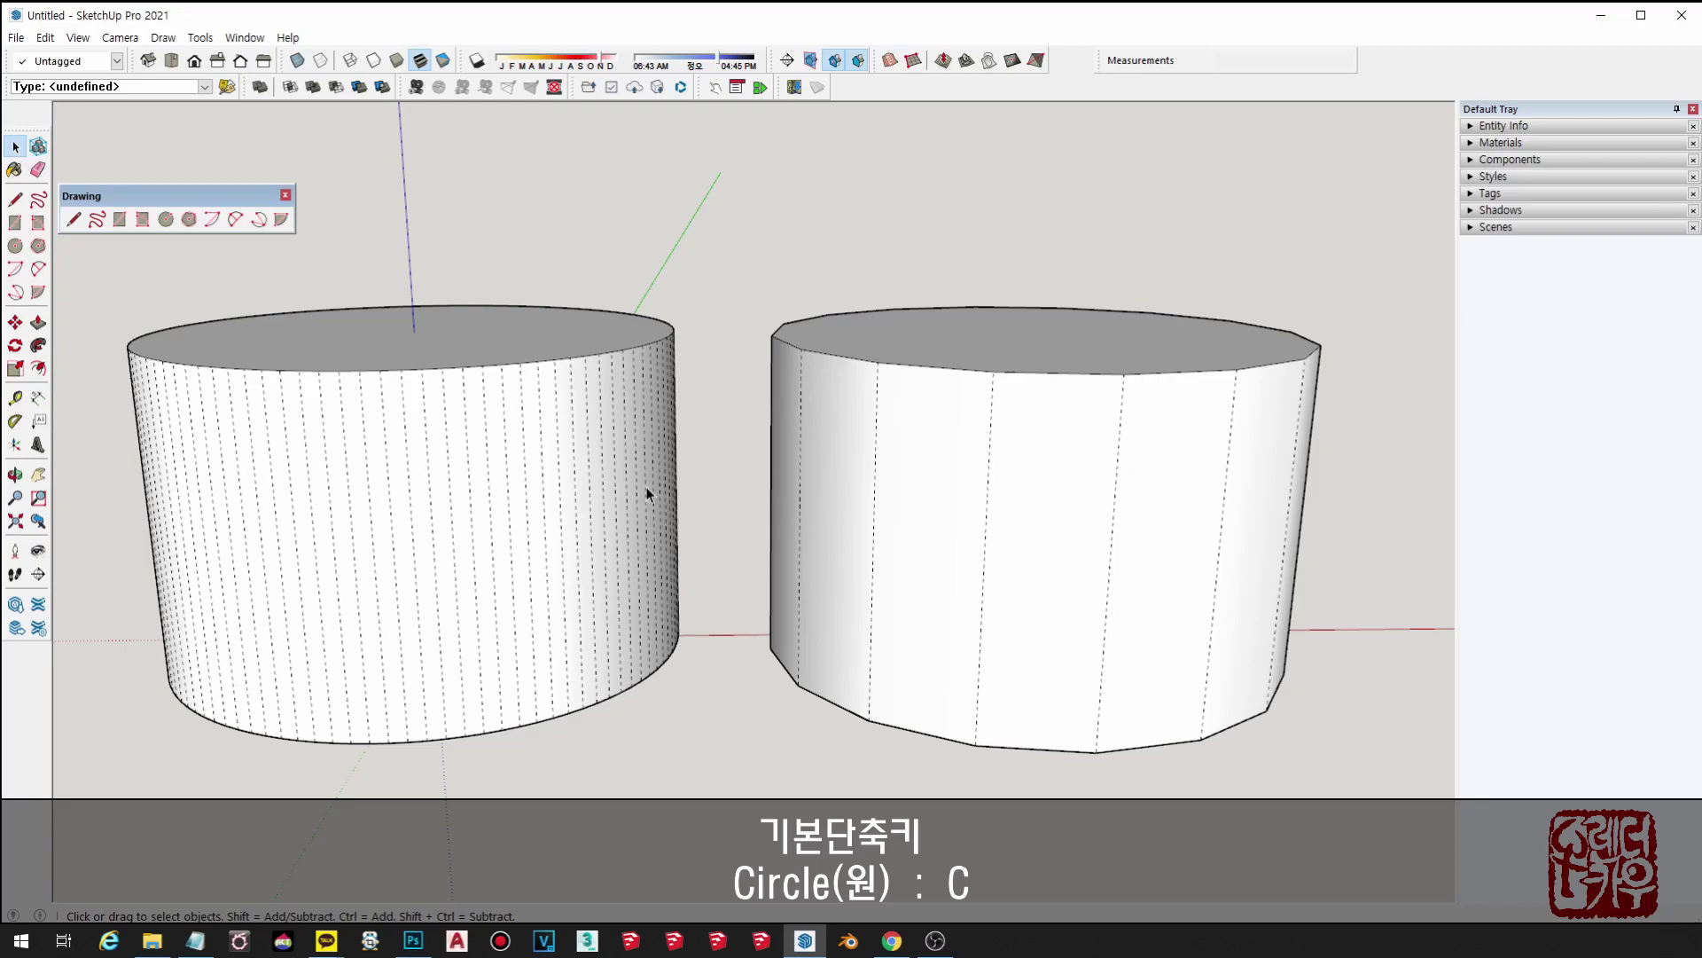
- Orbit, zoom and pan to bring both cylinders into view
{"action": "scroll", "coordinate": [647, 494], "scroll_direction": "down", "scroll_amount": 2}
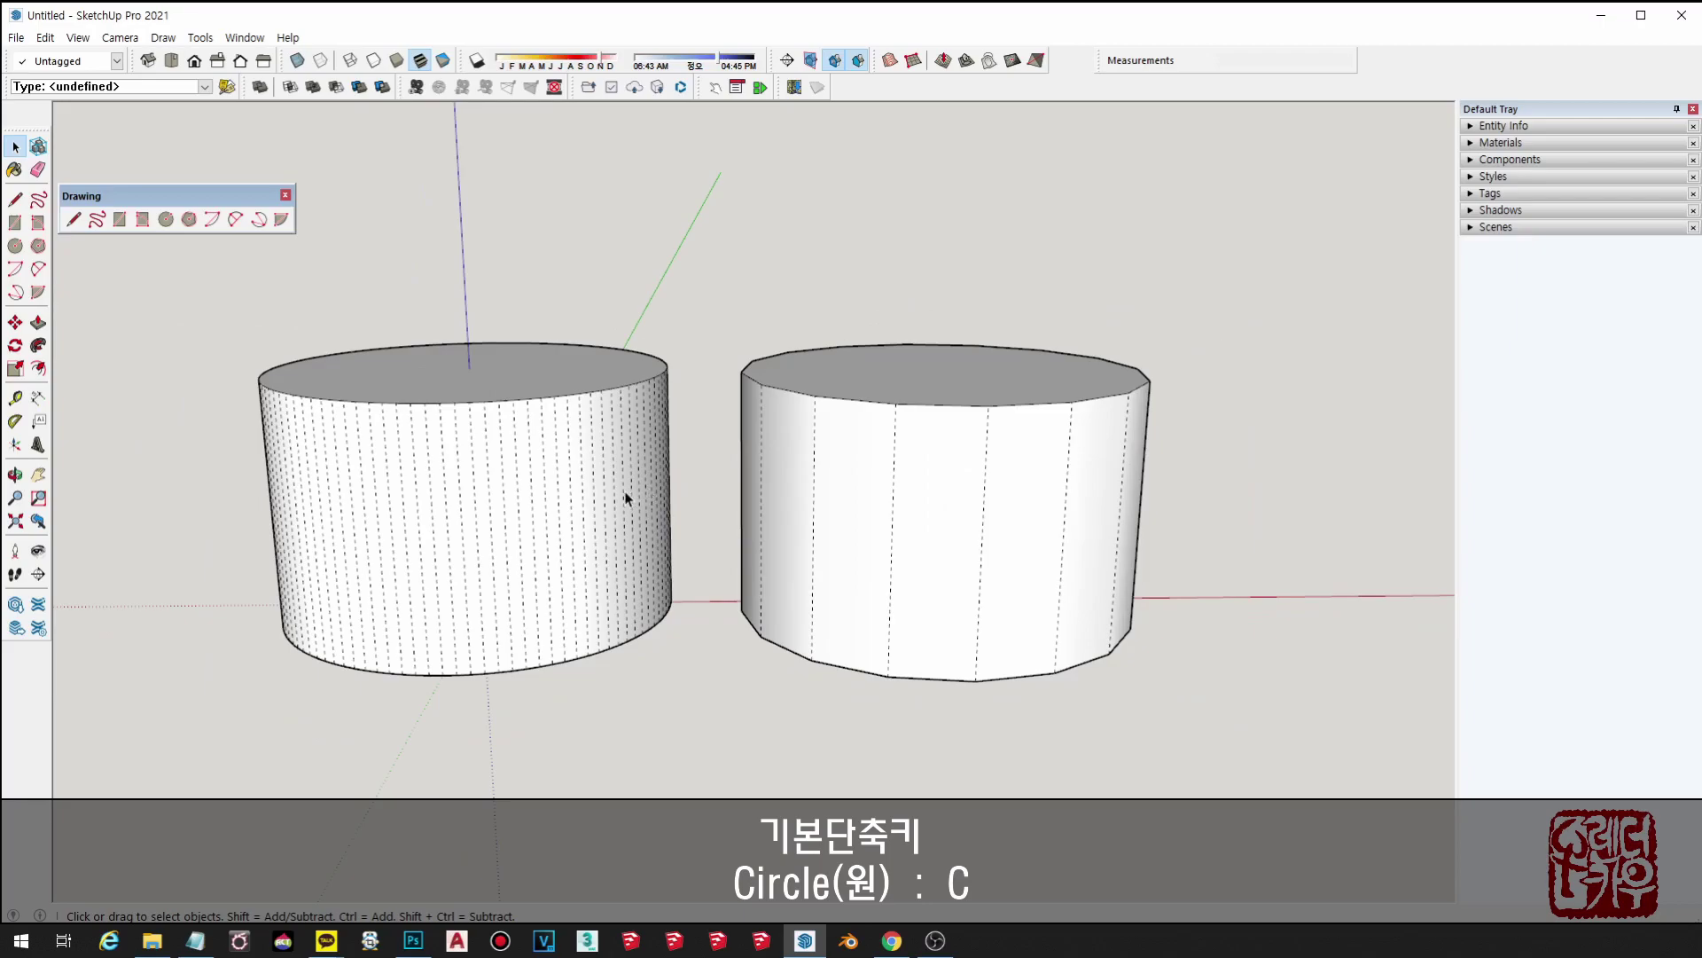
{"action": "mouse_move", "coordinate": [625, 499]}
{"action": "middle_mouse_down"}
{"action": "mouse_move", "coordinate": [452, 601]}
{"action": "mouse_move", "coordinate": [589, 562]}
{"action": "mouse_move", "coordinate": [485, 483]}
{"action": "mouse_move", "coordinate": [570, 448]}
{"action": "mouse_move", "coordinate": [550, 597]}
{"action": "middle_mouse_up"}
{"action": "scroll", "coordinate": [514, 437], "scroll_direction": "up", "scroll_amount": 3}
{"action": "scroll", "coordinate": [515, 437], "scroll_direction": "down", "scroll_amount": 2}
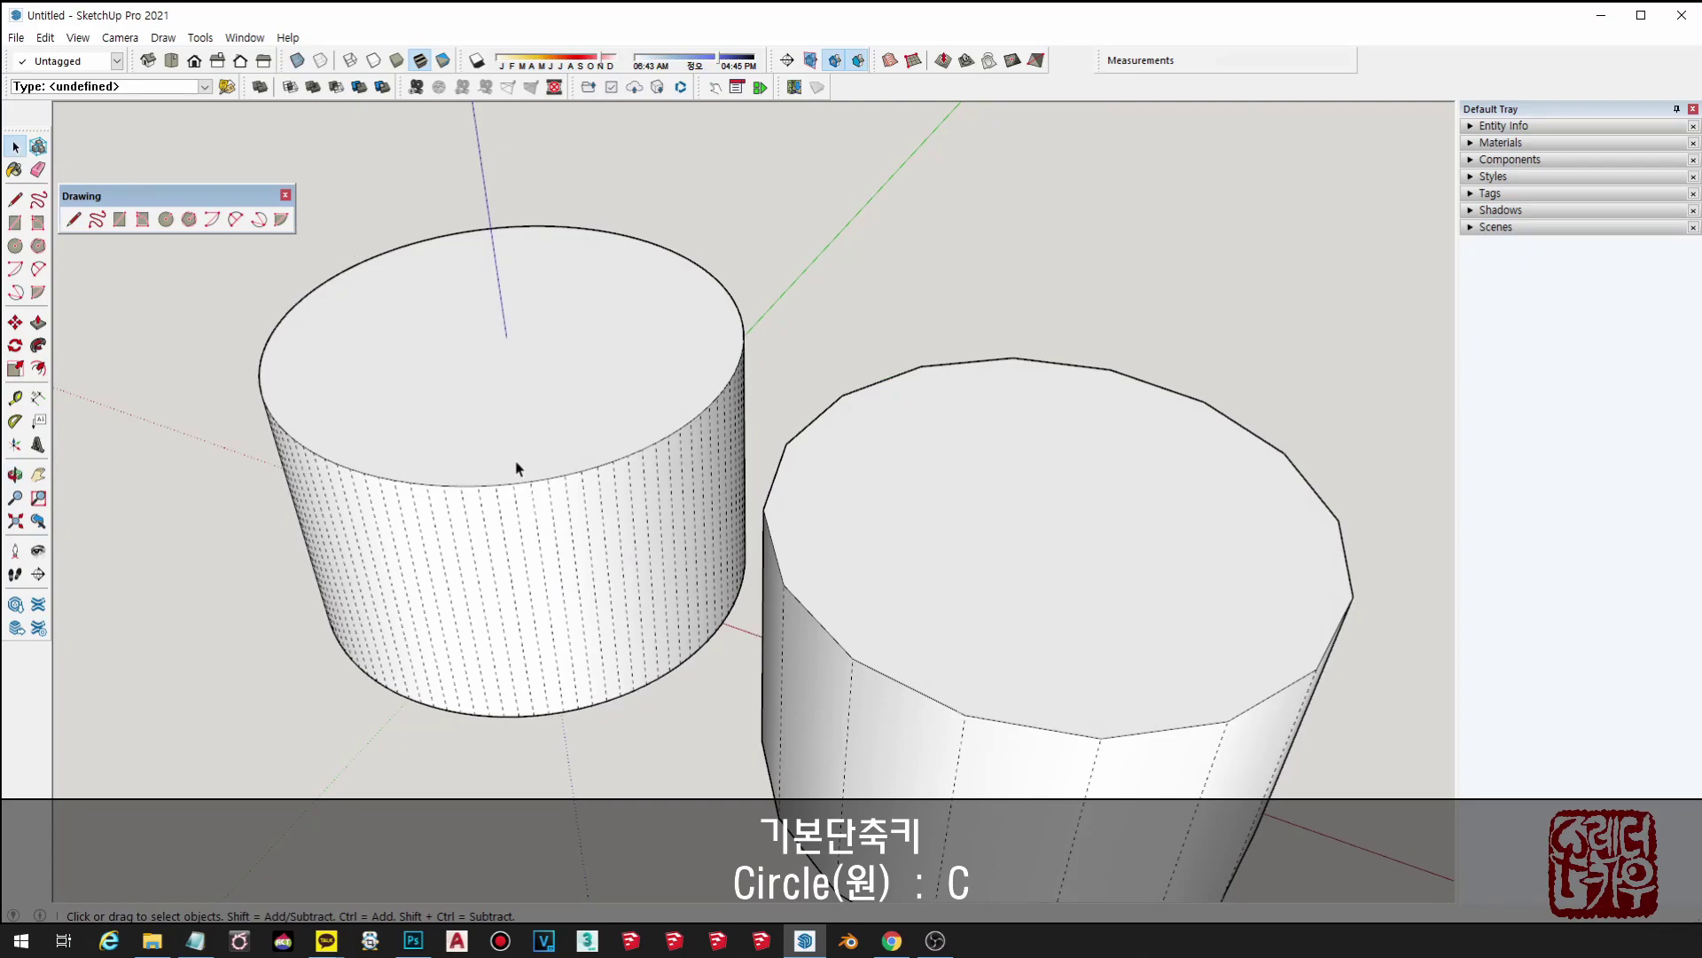
{"action": "scroll", "coordinate": [587, 430], "scroll_direction": "down", "scroll_amount": 1}
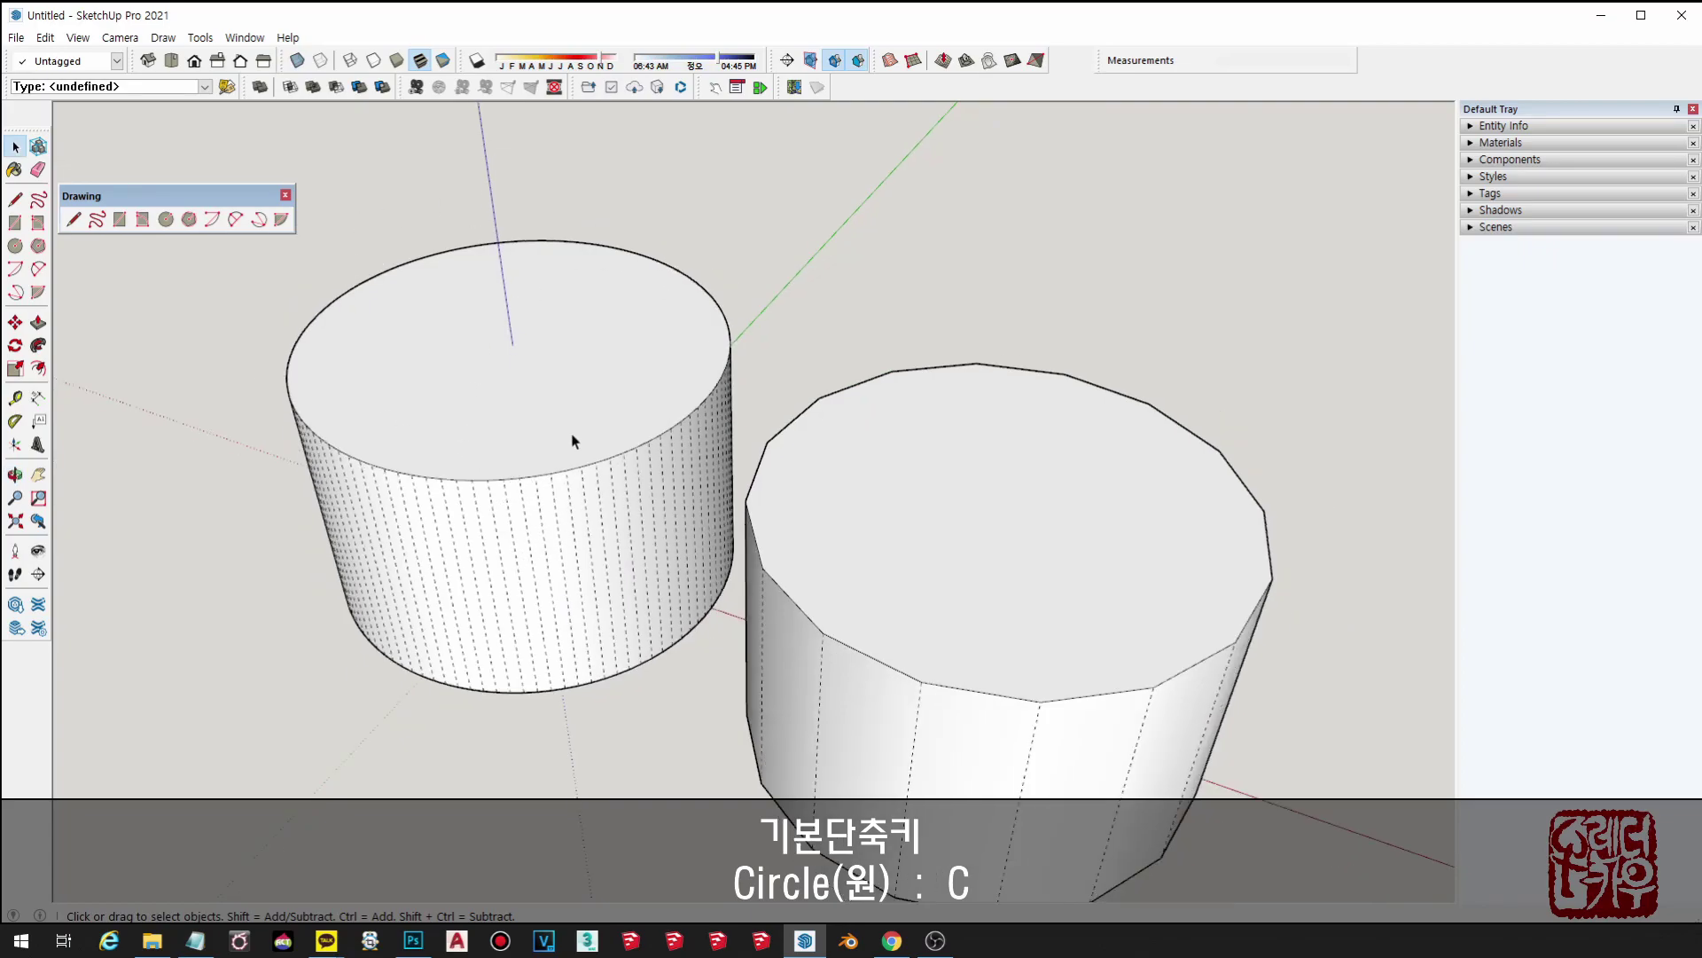
{"action": "scroll", "coordinate": [570, 441], "scroll_direction": "down", "scroll_amount": 1}
{"action": "mouse_move", "coordinate": [538, 385]}
{"action": "middle_mouse_down", "text": "shift"}
{"action": "mouse_move", "coordinate": [619, 316]}
{"action": "mouse_move", "coordinate": [608, 335]}
{"action": "middle_mouse_up", "text": "shift"}
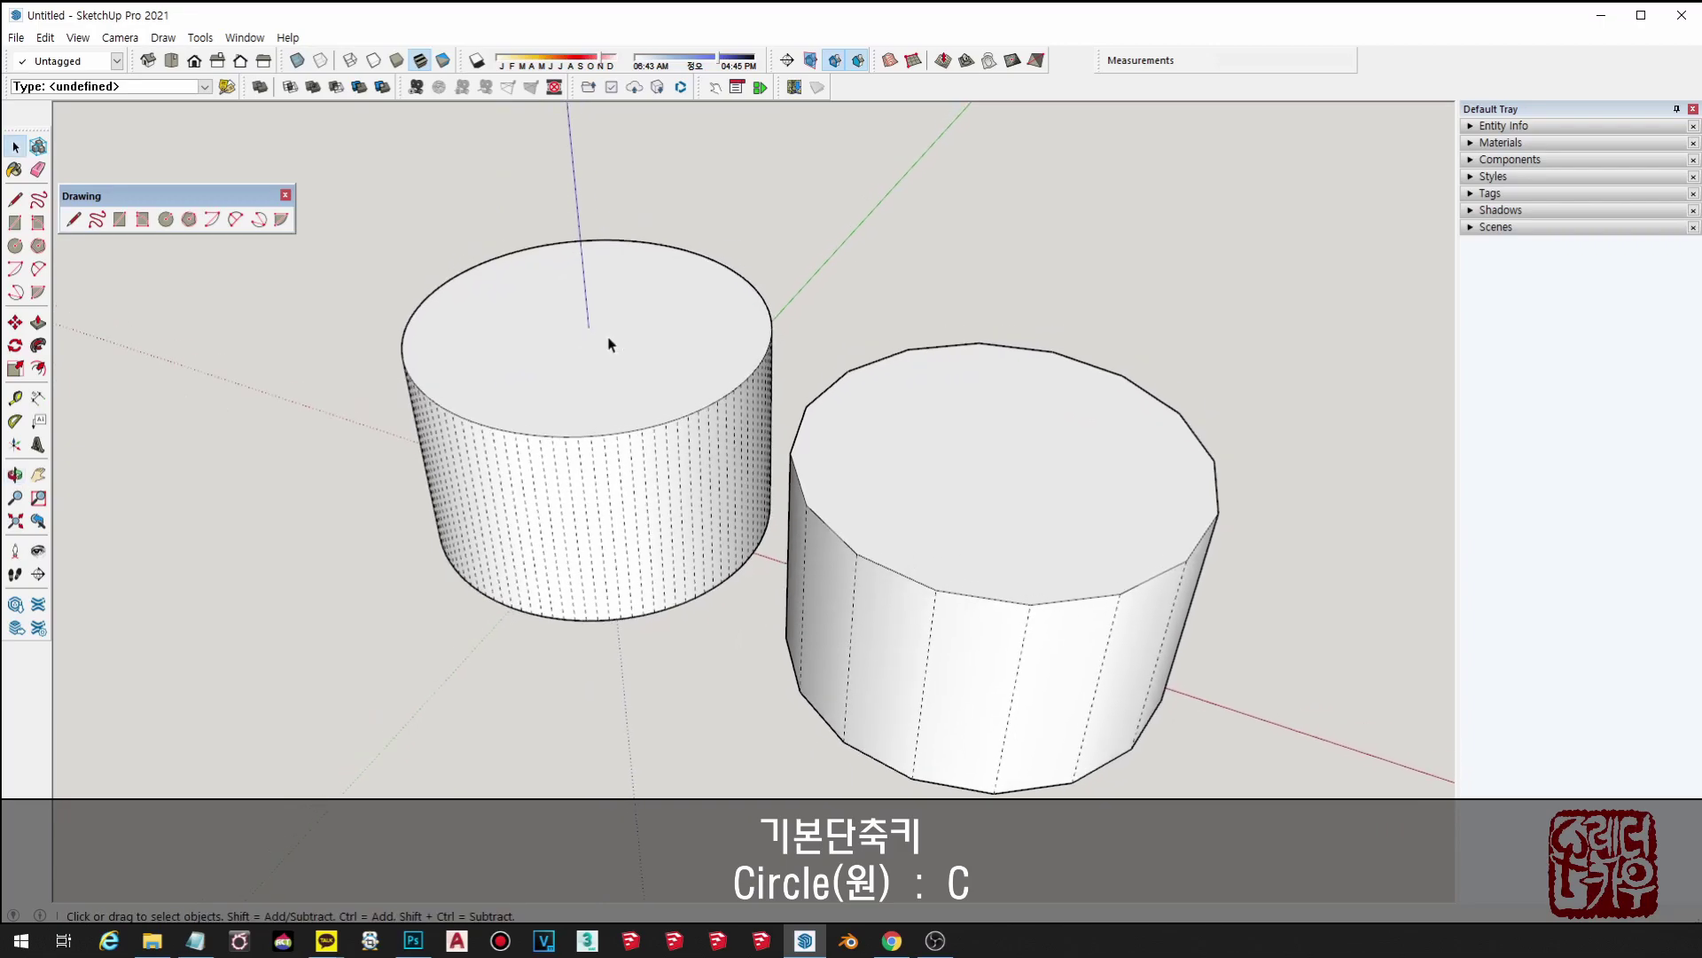
- Select and delete the smooth cylinder and then the faceted cylinder
{"action": "triple_click", "coordinate": [608, 337]}
{"action": "key", "text": "Delete"}
{"action": "triple_click", "coordinate": [977, 472]}
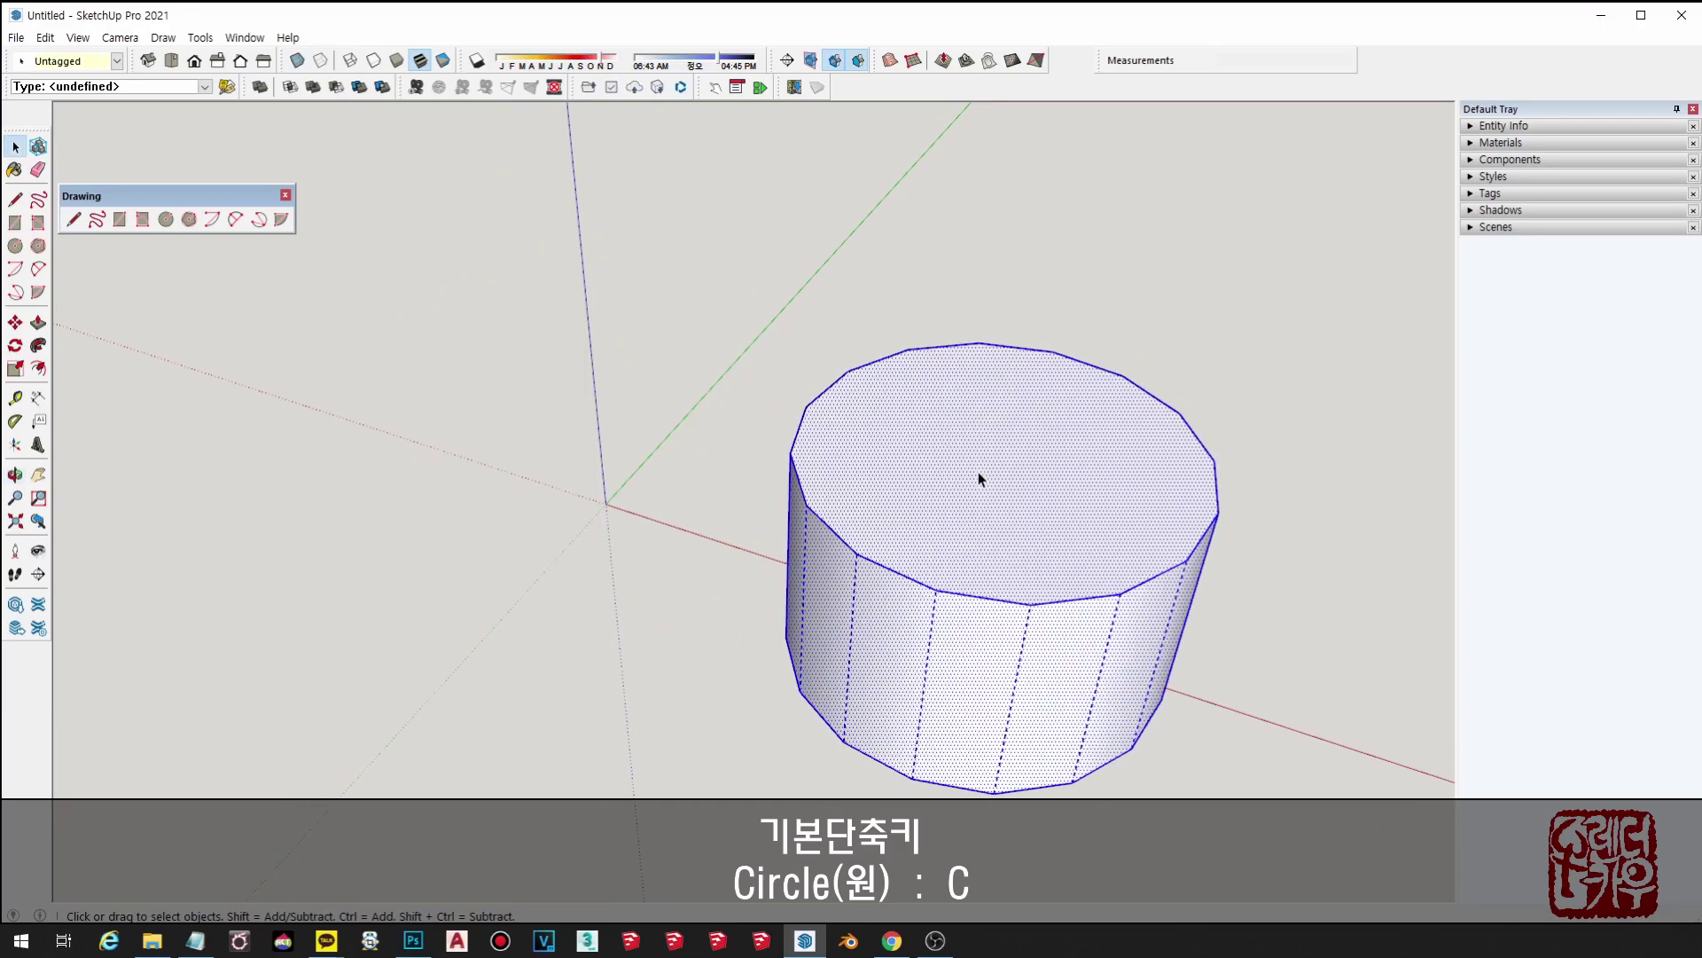
{"action": "key", "text": "Delete"}
{"action": "key", "text": "c"}
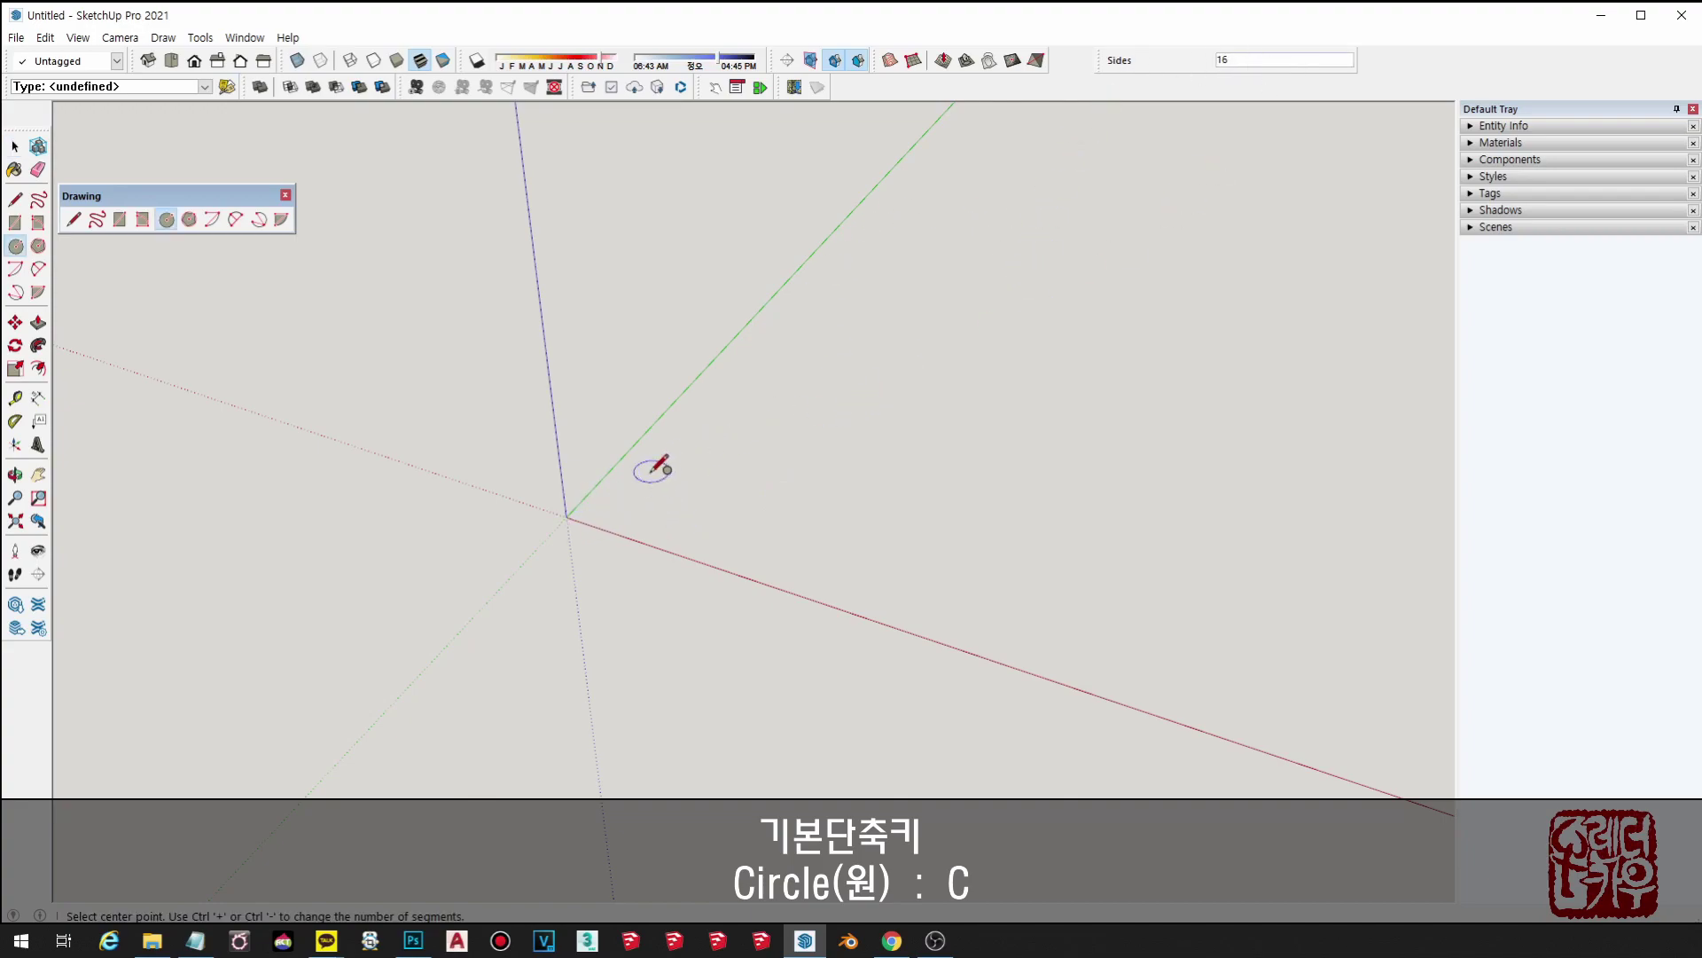
{"action": "left_click", "coordinate": [568, 516]}
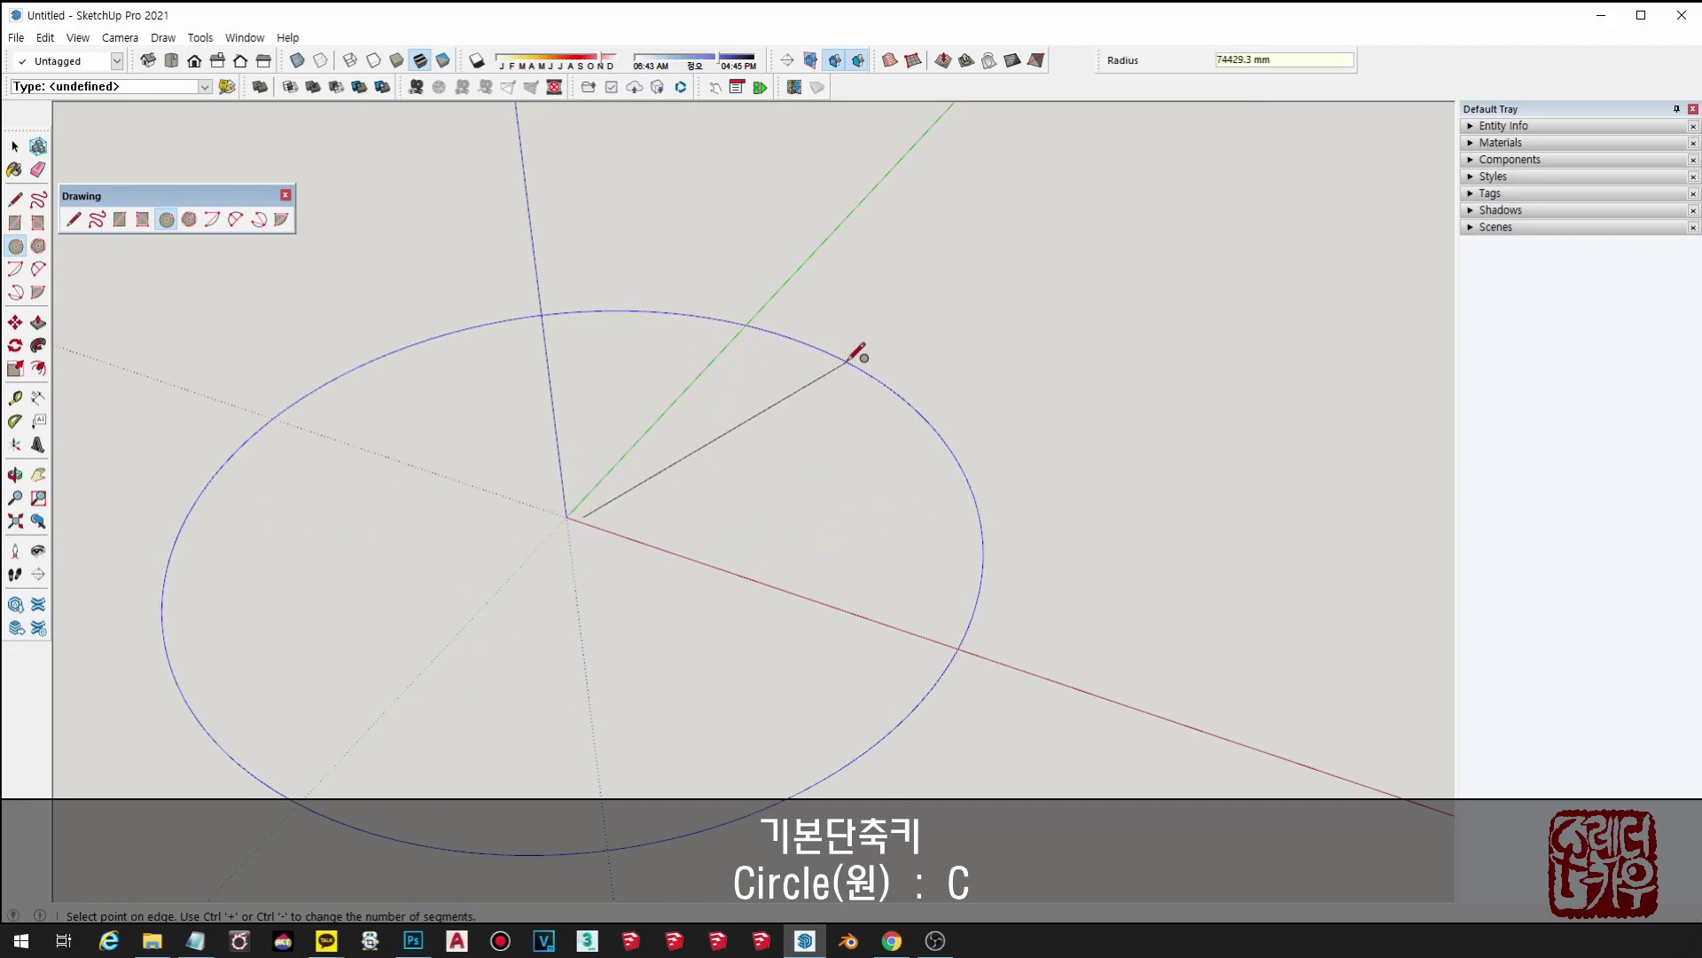
{"action": "left_click", "coordinate": [829, 393]}
{"action": "key", "text": "space"}
{"action": "mouse_move", "coordinate": [834, 387]}
{"action": "middle_mouse_down"}
{"action": "mouse_move", "coordinate": [741, 608]}
{"action": "mouse_move", "coordinate": [770, 660]}
{"action": "middle_mouse_up"}
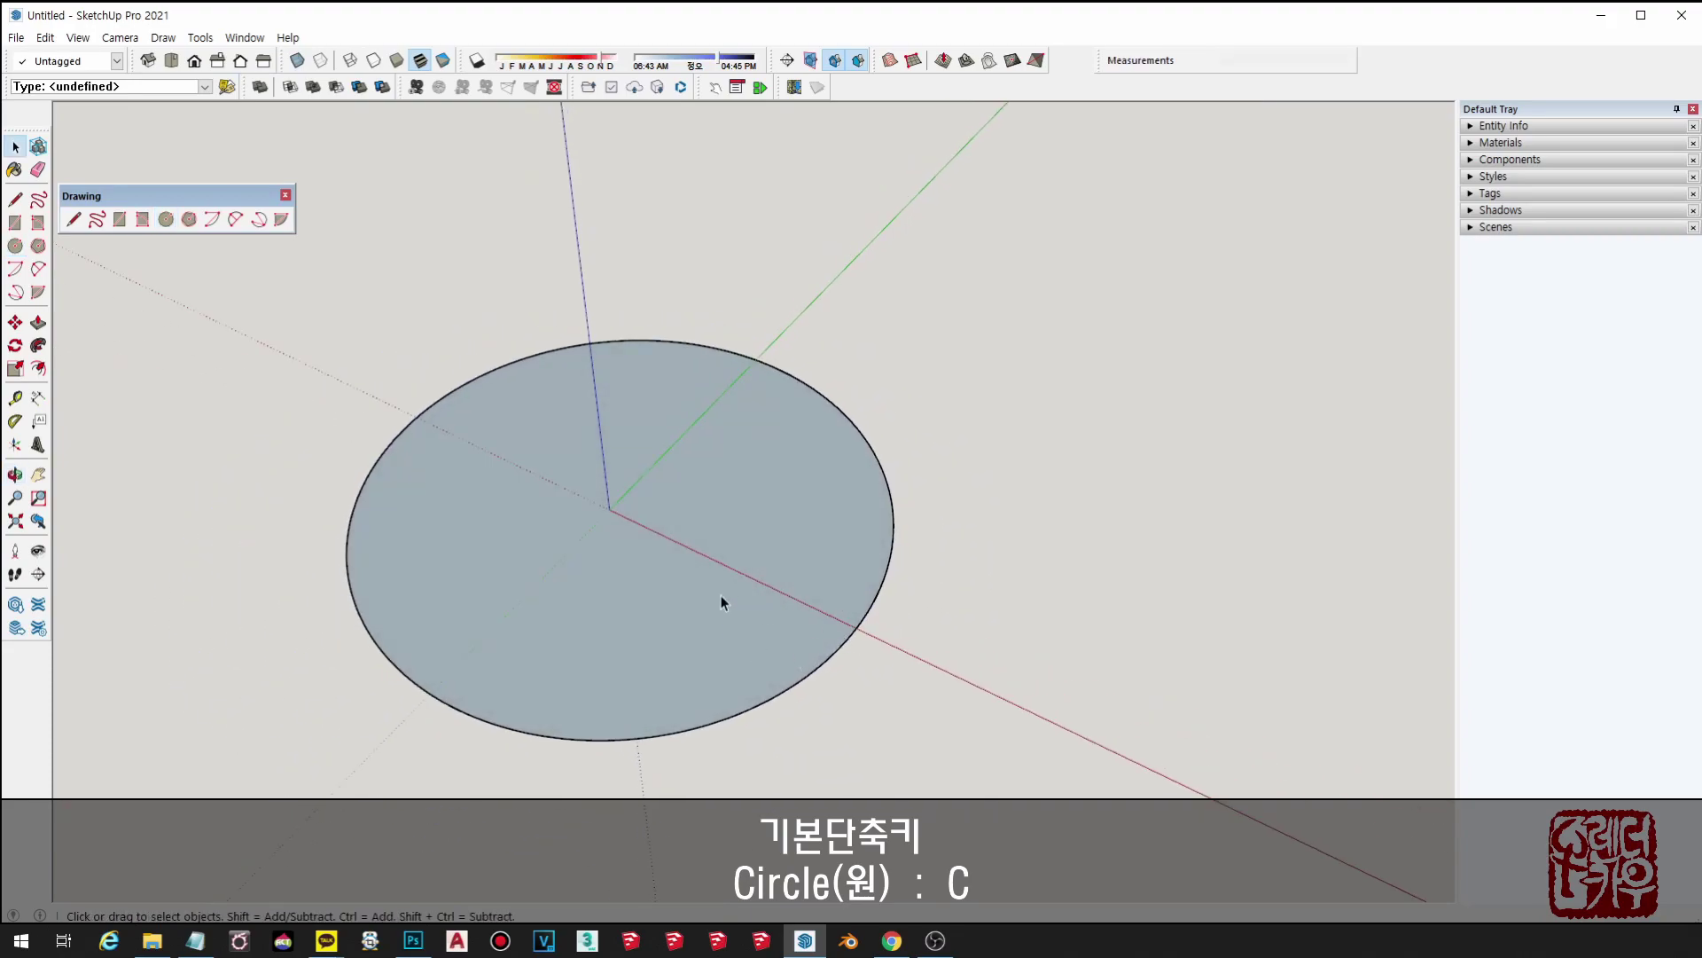
{"action": "scroll", "coordinate": [780, 612], "scroll_direction": "up", "scroll_amount": 2}
{"action": "scroll", "coordinate": [878, 629], "scroll_direction": "up", "scroll_amount": 3}
{"action": "scroll", "coordinate": [949, 621], "scroll_direction": "up", "scroll_amount": 2}
{"action": "scroll", "coordinate": [958, 590], "scroll_direction": "up", "scroll_amount": 1}
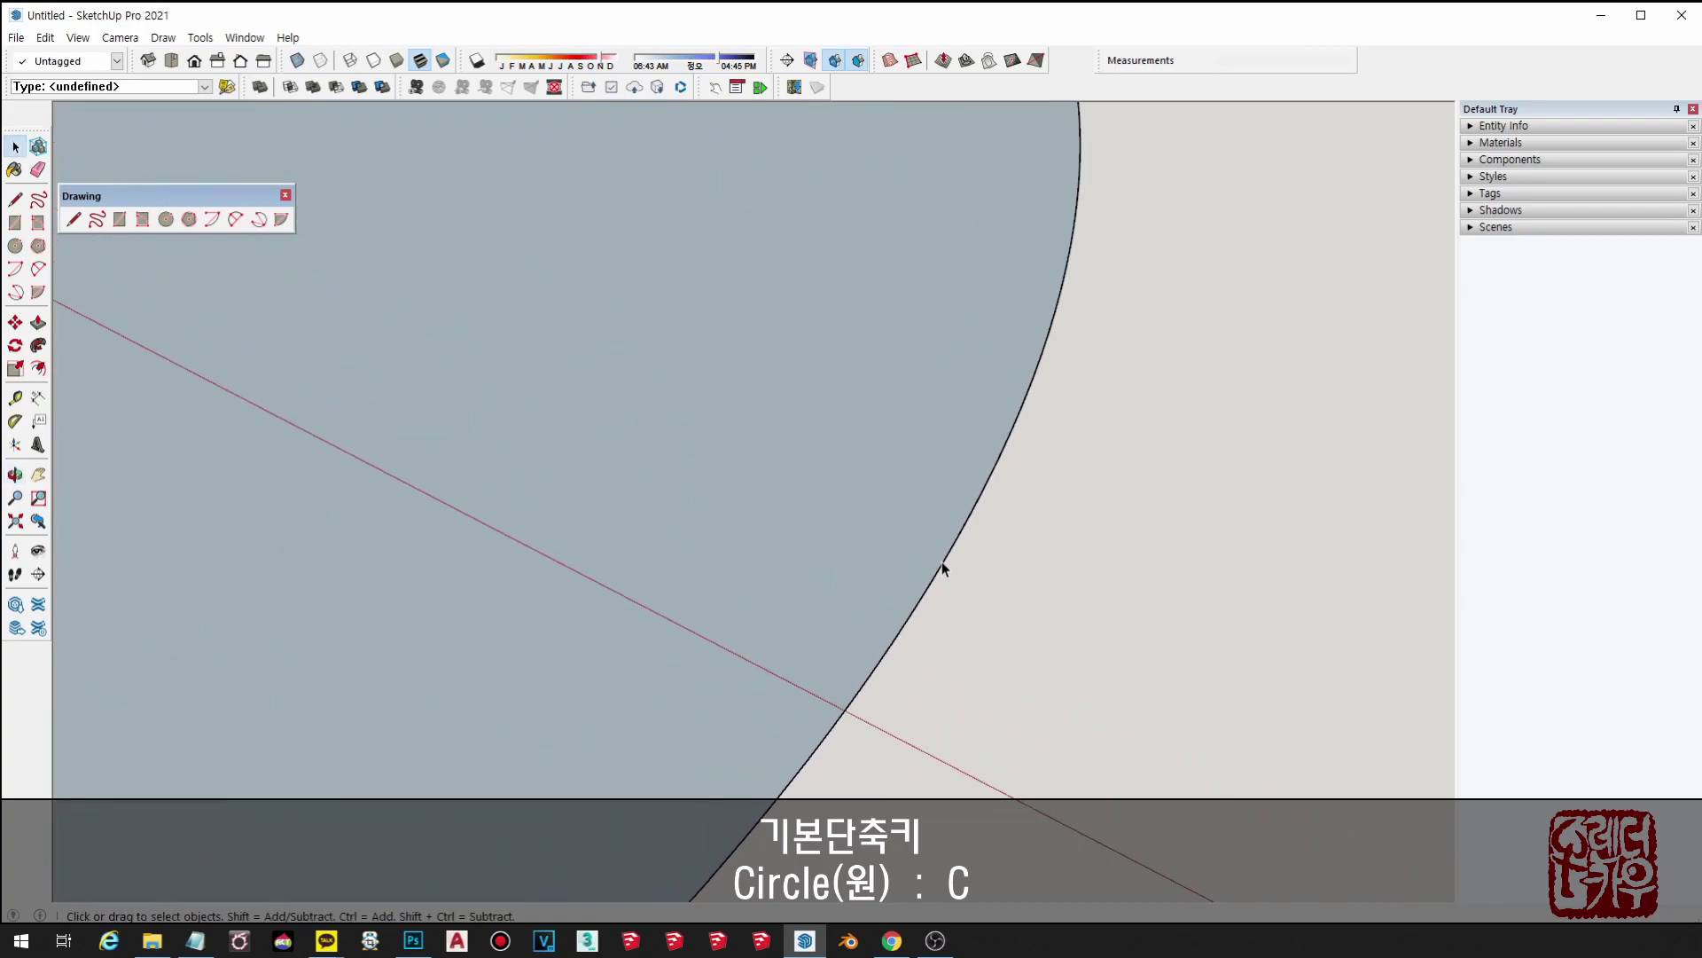
{"action": "scroll", "coordinate": [942, 561], "scroll_direction": "up", "scroll_amount": 2}
{"action": "scroll", "coordinate": [944, 562], "scroll_direction": "up", "scroll_amount": 1}
{"action": "scroll", "coordinate": [949, 554], "scroll_direction": "up", "scroll_amount": 1}
{"action": "scroll", "coordinate": [964, 530], "scroll_direction": "up", "scroll_amount": 1}
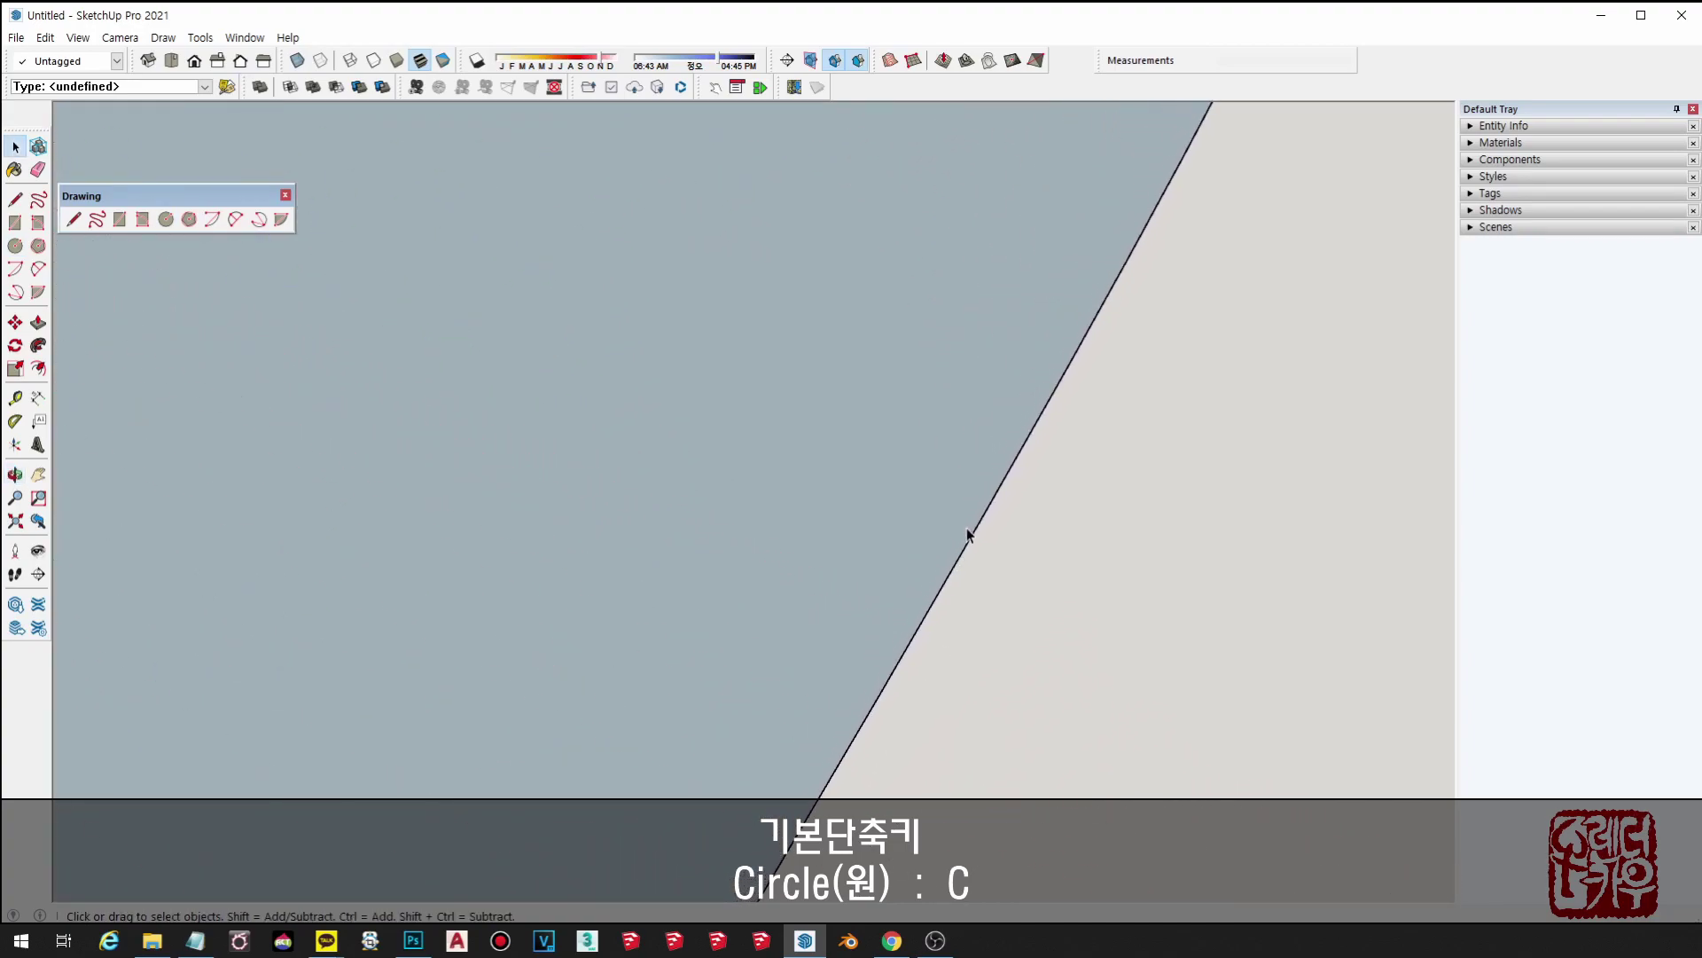
{"action": "scroll", "coordinate": [967, 525], "scroll_direction": "up", "scroll_amount": 1}
{"action": "scroll", "coordinate": [964, 521], "scroll_direction": "up", "scroll_amount": 1}
{"action": "scroll", "coordinate": [957, 514], "scroll_direction": "up", "scroll_amount": 2}
{"action": "scroll", "coordinate": [954, 501], "scroll_direction": "up", "scroll_amount": 2}
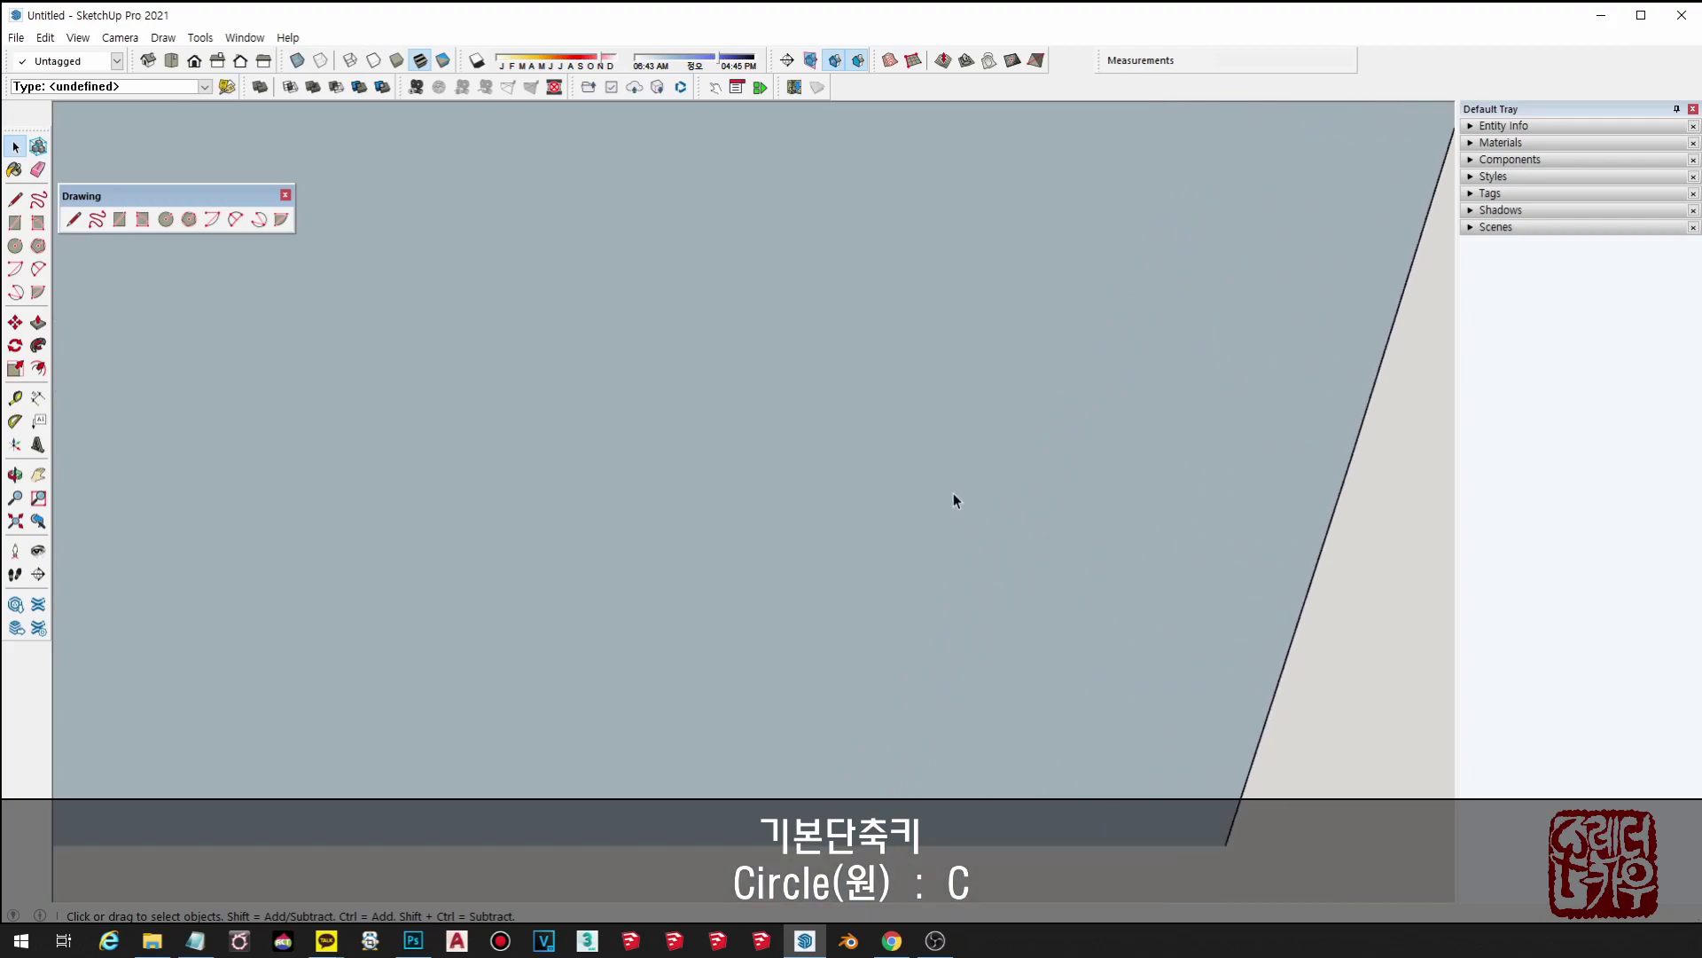
{"action": "scroll", "coordinate": [1029, 532], "scroll_direction": "up", "scroll_amount": 1}
{"action": "scroll", "coordinate": [1113, 585], "scroll_direction": "down", "scroll_amount": 2}
{"action": "scroll", "coordinate": [1055, 592], "scroll_direction": "down", "scroll_amount": 1}
{"action": "scroll", "coordinate": [931, 583], "scroll_direction": "down", "scroll_amount": 2}
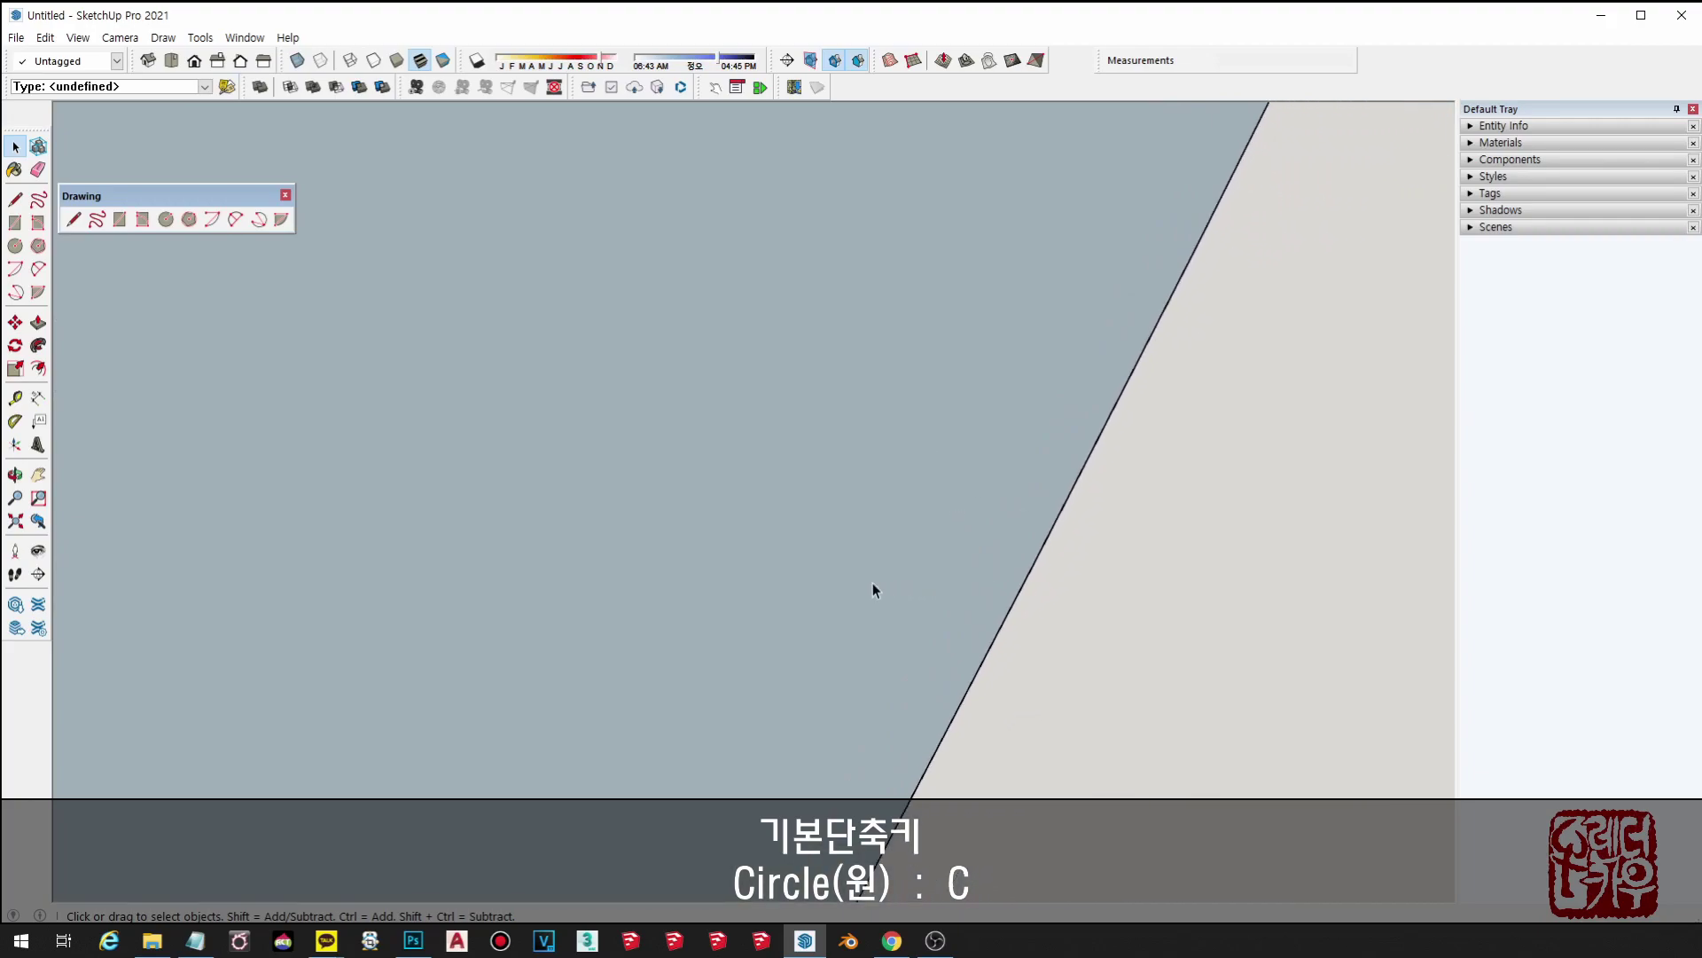
{"action": "middle_click_drag", "start_coordinate": [873, 582], "coordinate": [1419, 629]}
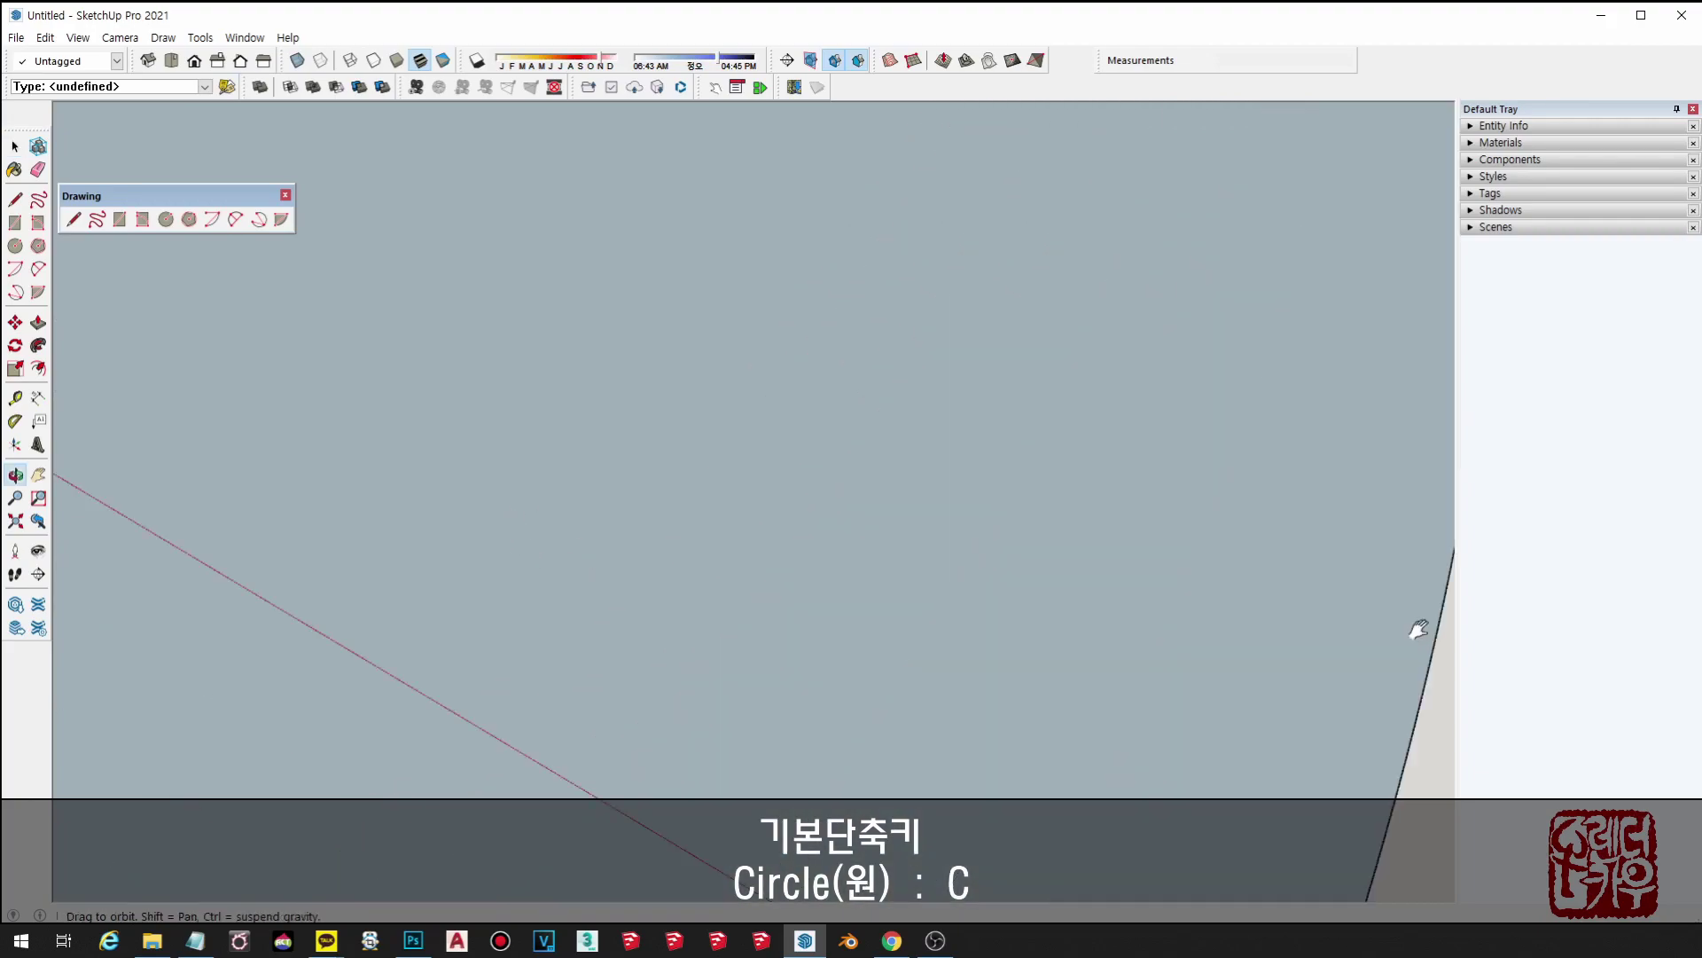
{"action": "scroll", "coordinate": [921, 553], "scroll_direction": "down", "scroll_amount": 1}
{"action": "scroll", "coordinate": [883, 555], "scroll_direction": "down", "scroll_amount": 2}
{"action": "scroll", "coordinate": [858, 550], "scroll_direction": "down", "scroll_amount": 2}
{"action": "scroll", "coordinate": [839, 556], "scroll_direction": "down", "scroll_amount": 2}
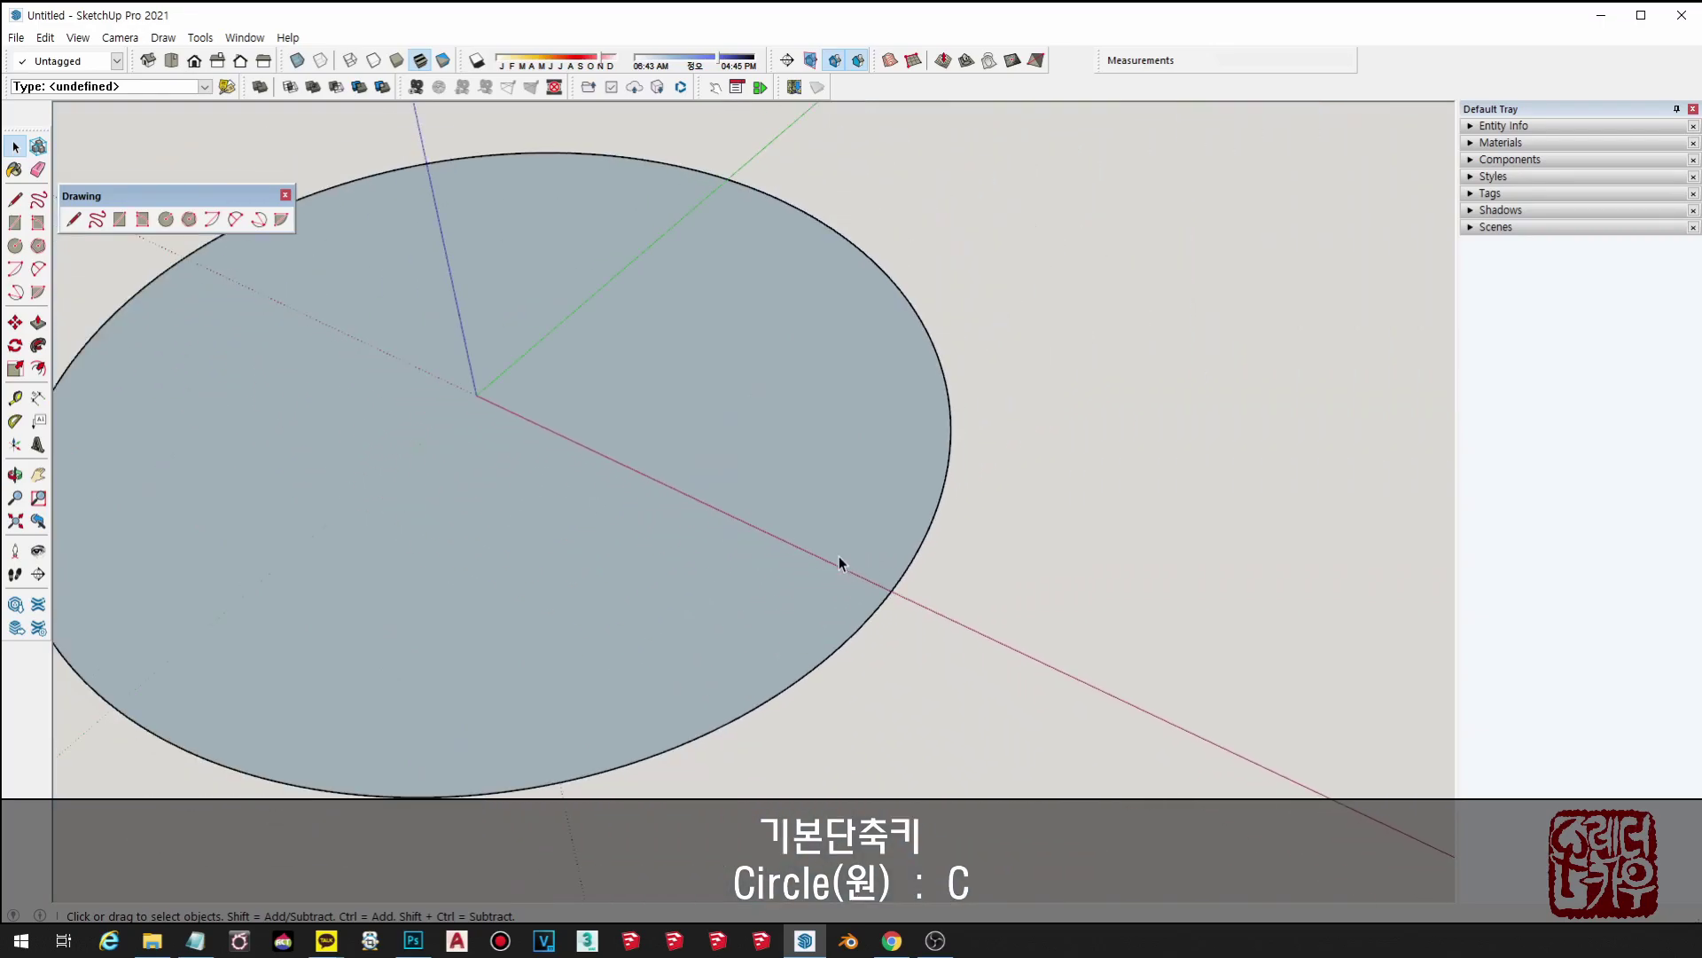
{"action": "scroll", "coordinate": [829, 558], "scroll_direction": "down", "scroll_amount": 2}
{"action": "scroll", "coordinate": [1079, 535], "scroll_direction": "down", "scroll_amount": 2}
{"action": "scroll", "coordinate": [1073, 568], "scroll_direction": "up", "scroll_amount": 1}
{"action": "key", "text": "p"}
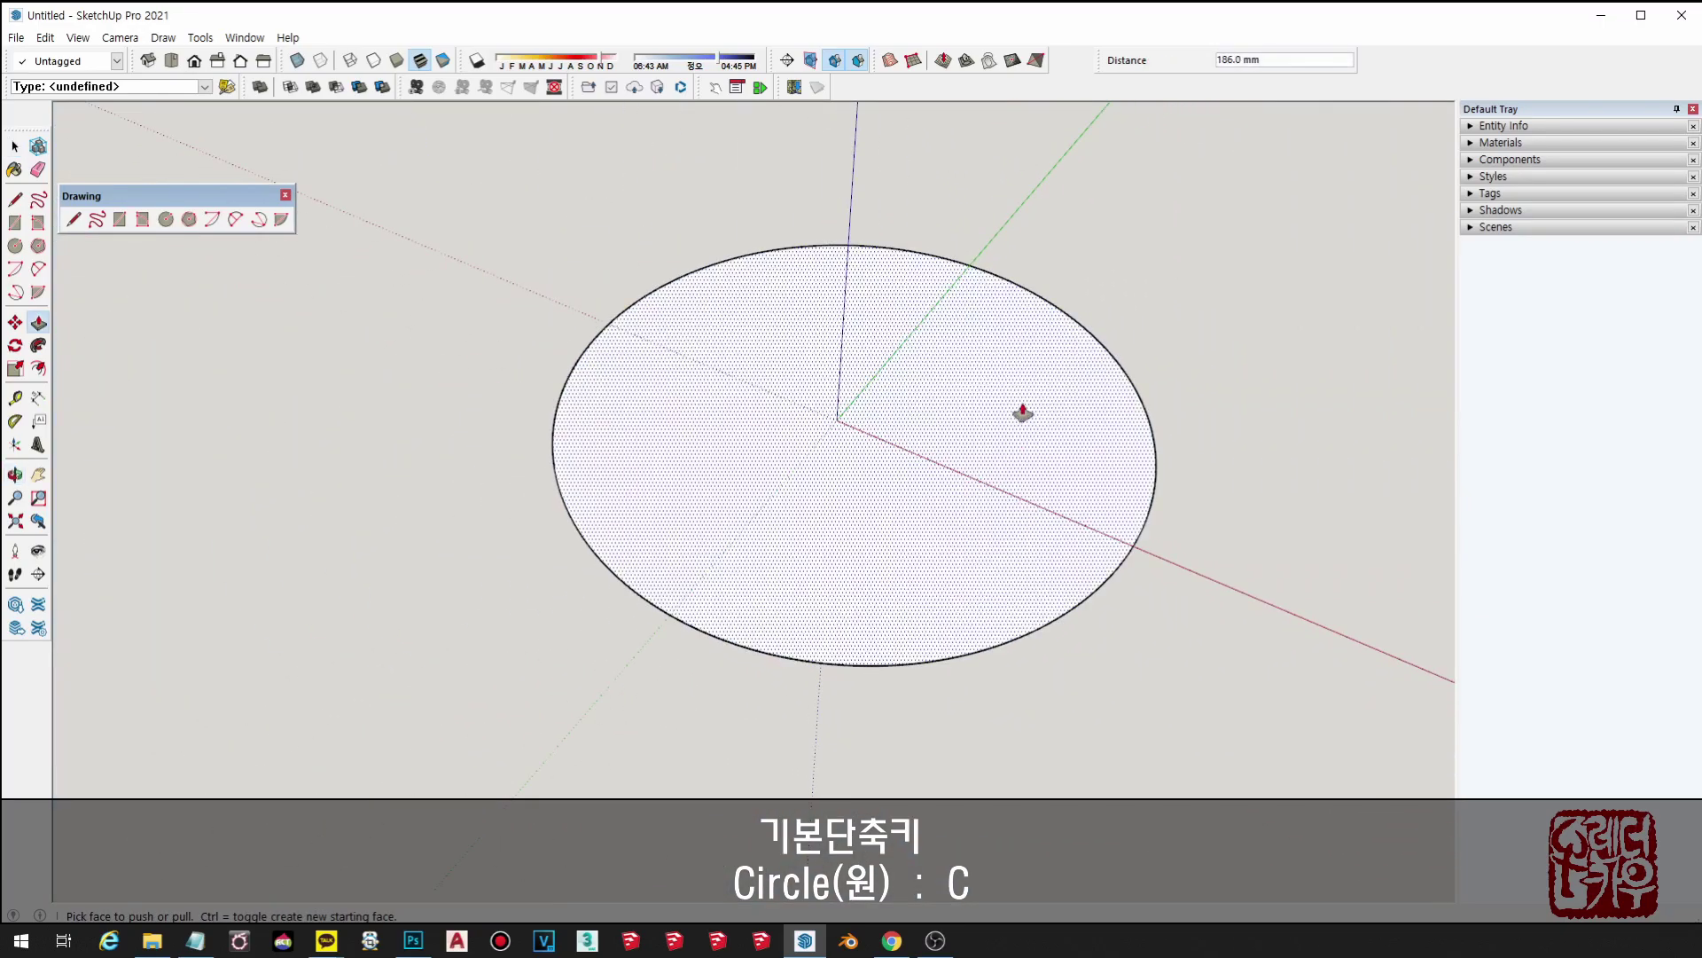
{"action": "left_click_drag", "start_coordinate": [947, 554], "coordinate": [1005, 147]}
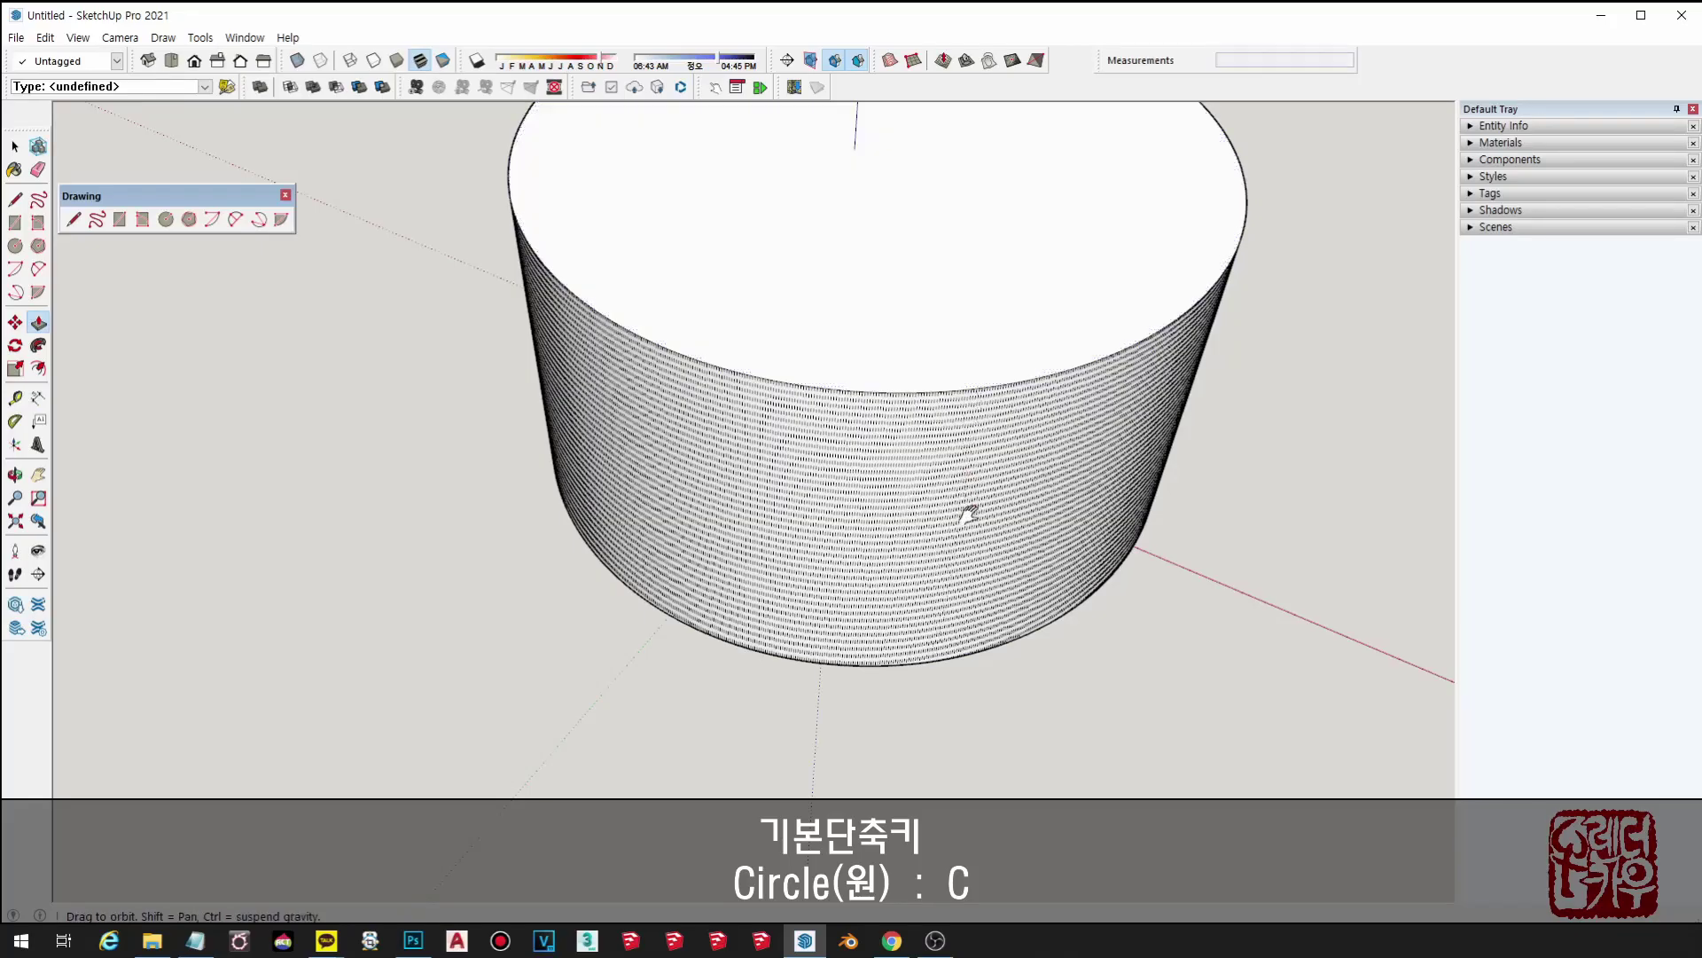
{"action": "scroll", "coordinate": [958, 239], "scroll_direction": "up", "scroll_amount": 2}
{"action": "scroll", "coordinate": [1155, 422], "scroll_direction": "up", "scroll_amount": 2}
{"action": "scroll", "coordinate": [1026, 407], "scroll_direction": "up", "scroll_amount": 2}
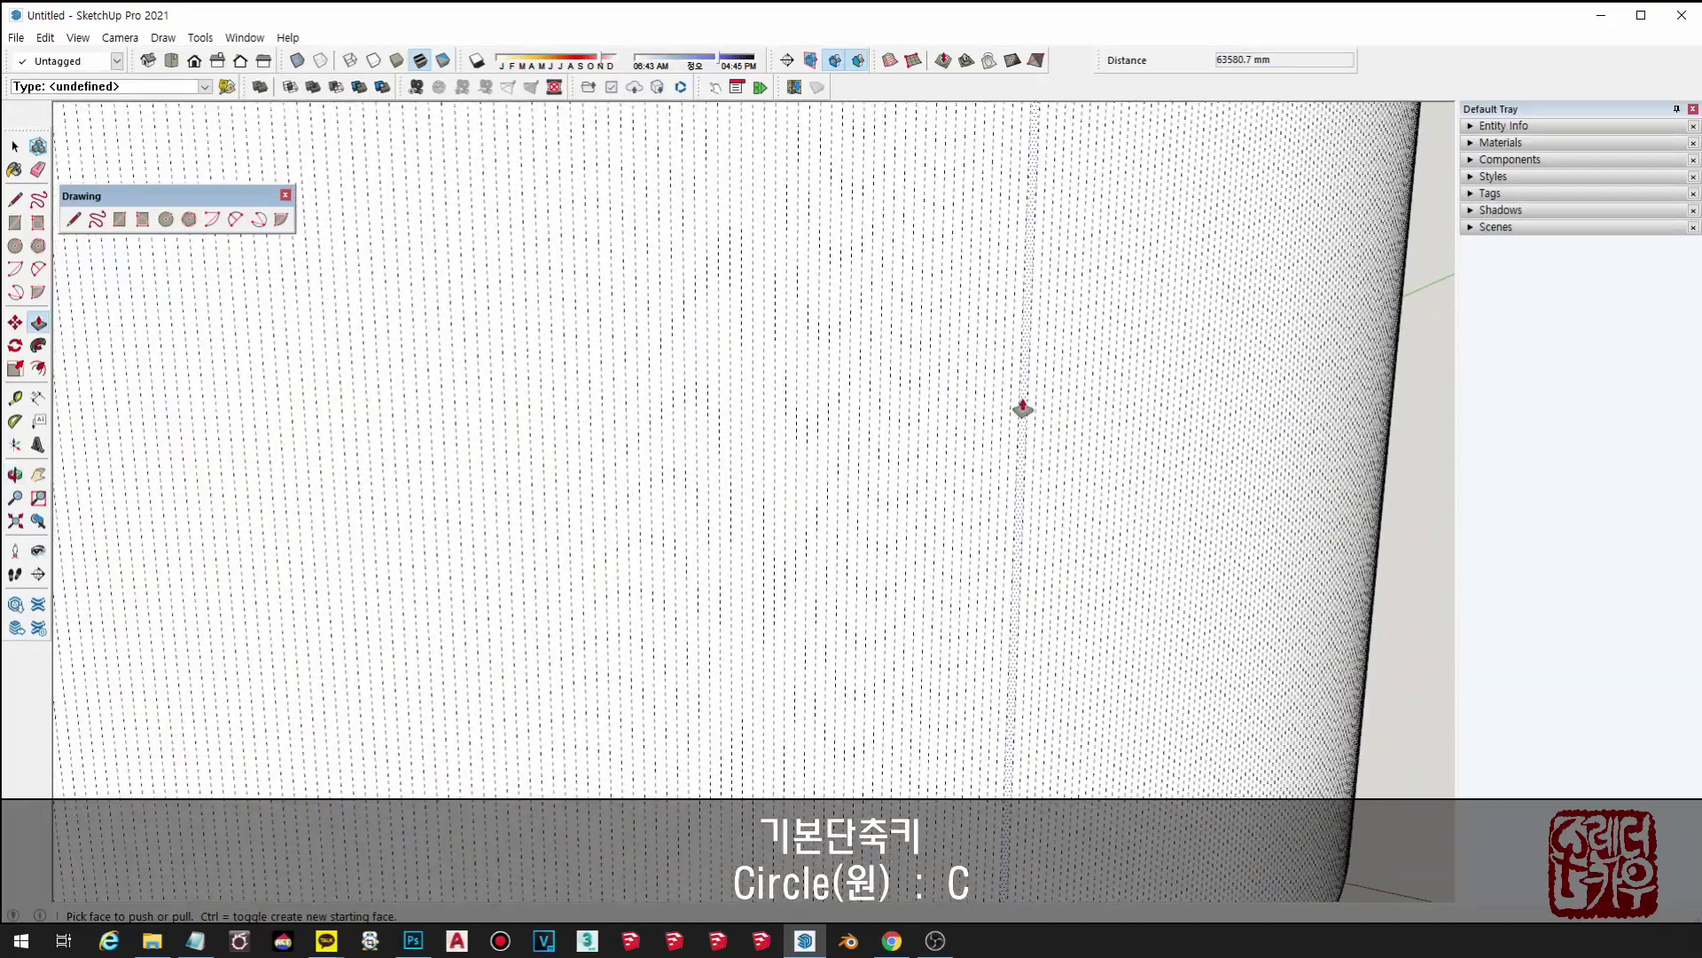
{"action": "scroll", "coordinate": [1018, 399], "scroll_direction": "up", "scroll_amount": 1}
{"action": "scroll", "coordinate": [1018, 399], "scroll_direction": "up", "scroll_amount": 1}
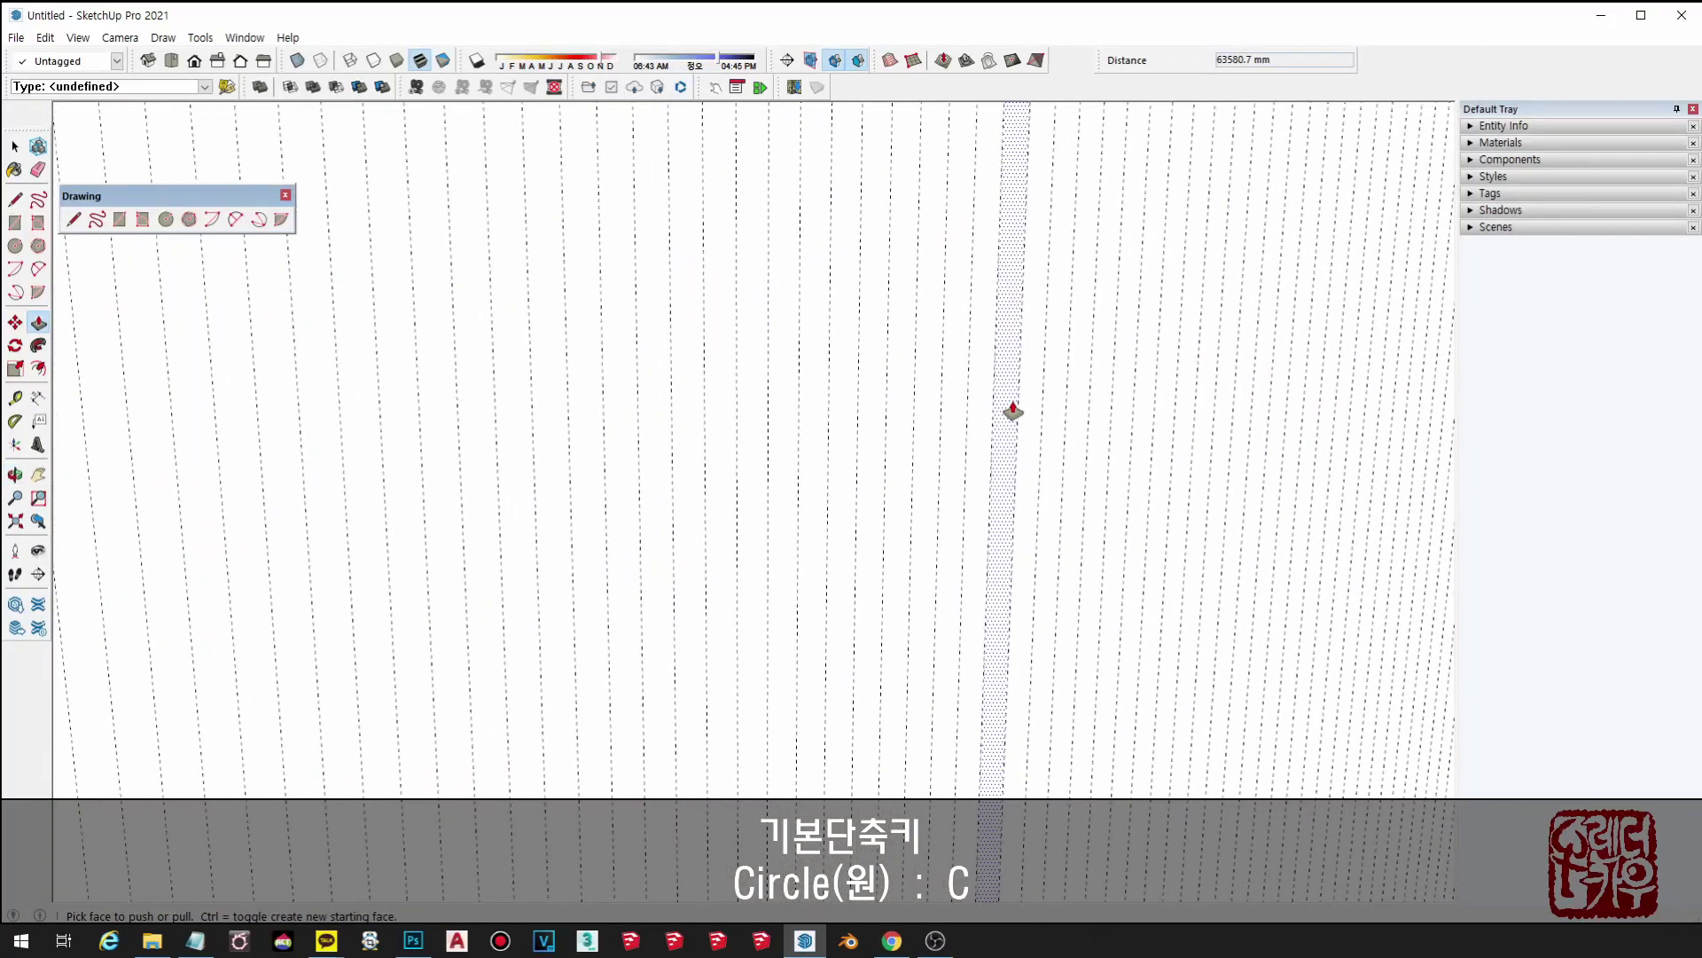
{"action": "scroll", "coordinate": [1013, 410], "scroll_direction": "down", "scroll_amount": 2}
{"action": "scroll", "coordinate": [1012, 410], "scroll_direction": "down", "scroll_amount": 3}
{"action": "scroll", "coordinate": [1011, 411], "scroll_direction": "down", "scroll_amount": 2}
{"action": "scroll", "coordinate": [1014, 460], "scroll_direction": "down", "scroll_amount": 2}
{"action": "key", "text": "space"}
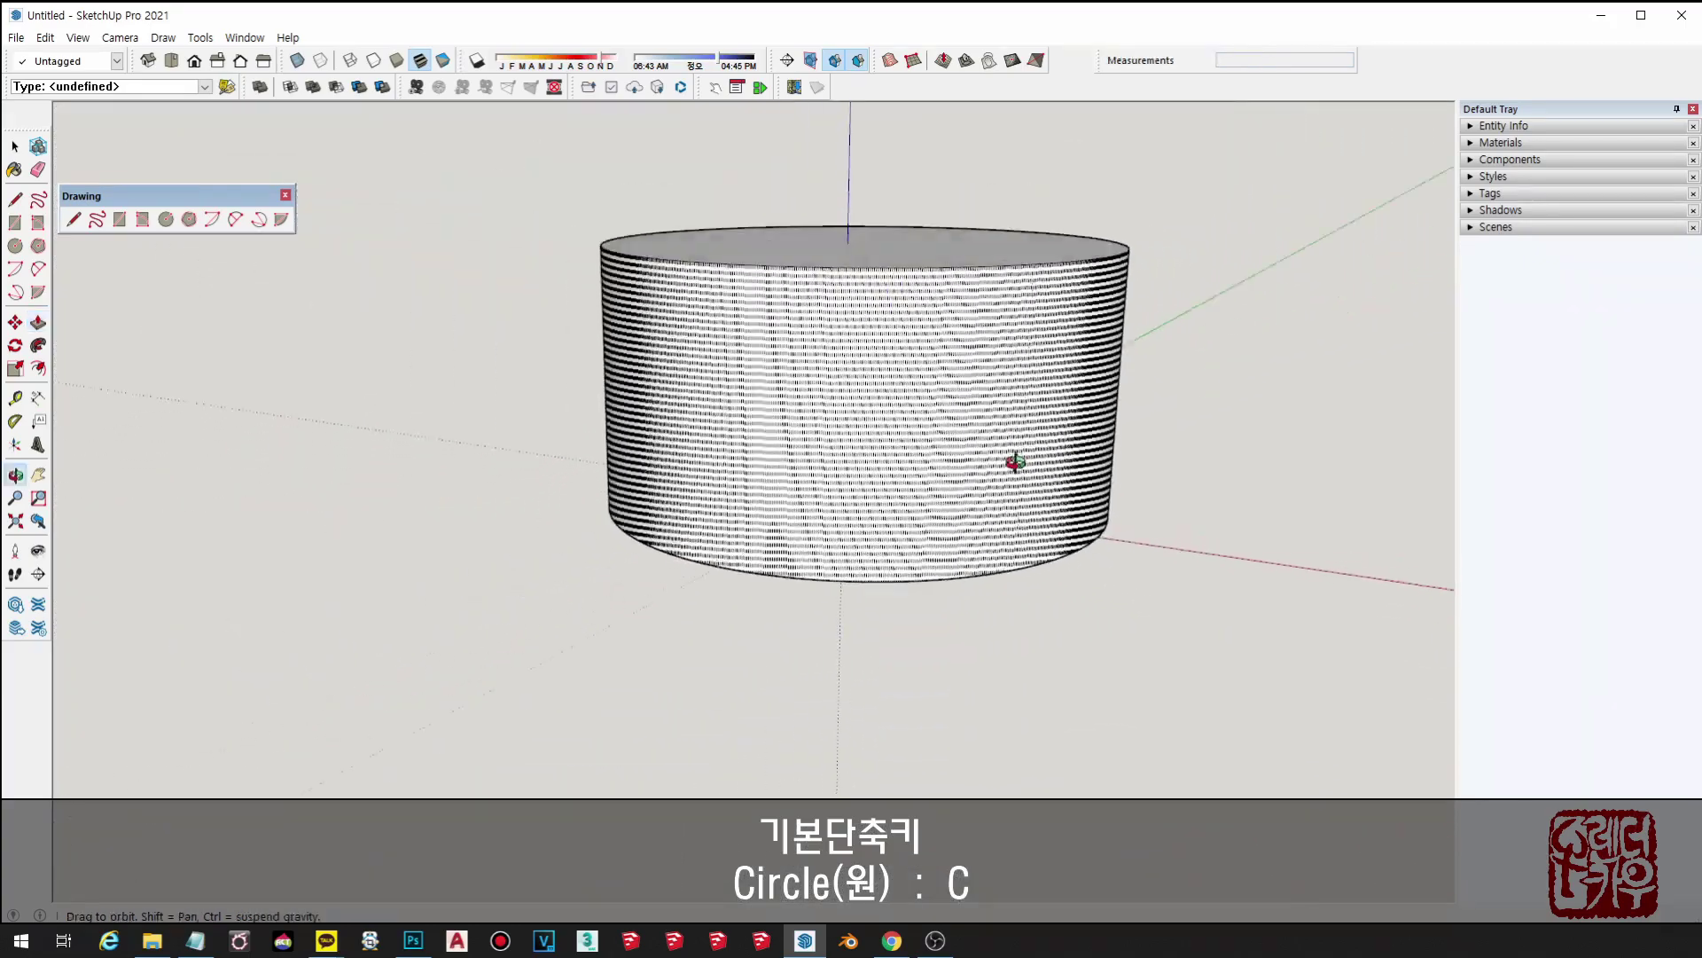
{"action": "mouse_move", "coordinate": [1015, 460]}
{"action": "middle_mouse_down"}
{"action": "mouse_move", "coordinate": [1039, 593]}
{"action": "mouse_move", "coordinate": [1129, 470]}
{"action": "middle_mouse_up"}
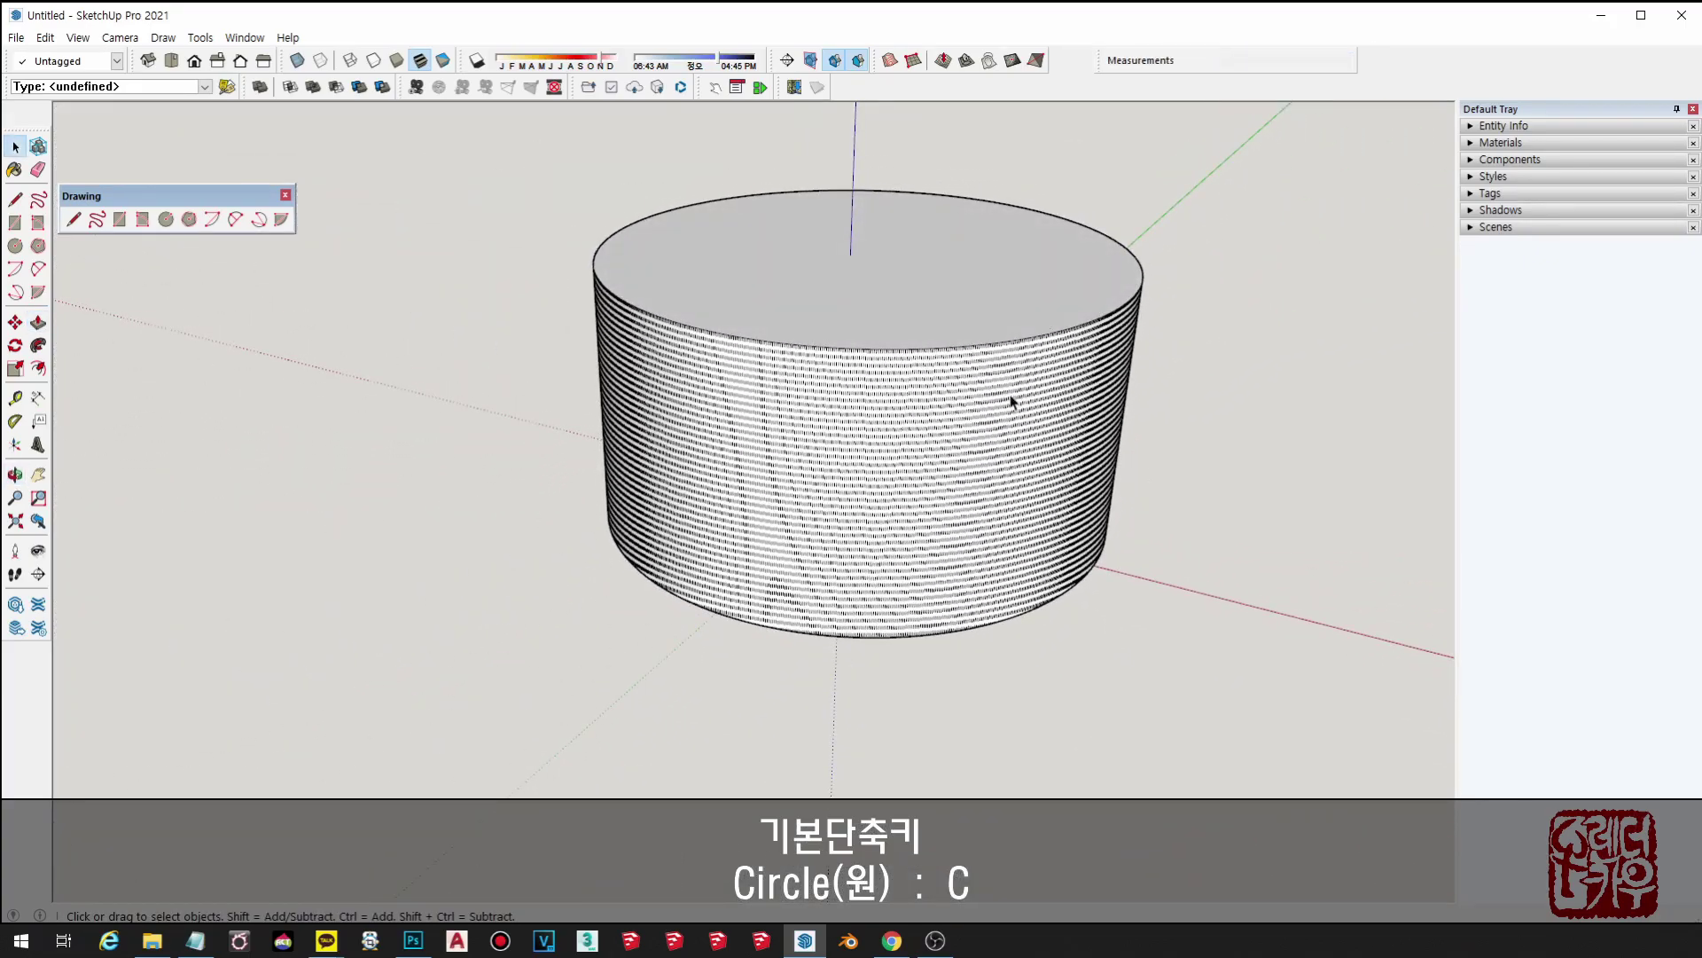
{"action": "mouse_move", "coordinate": [1011, 401]}
{"action": "middle_mouse_down"}
{"action": "mouse_move", "coordinate": [956, 610]}
{"action": "mouse_move", "coordinate": [943, 456]}
{"action": "mouse_move", "coordinate": [878, 638]}
{"action": "middle_mouse_up"}
{"action": "left_click", "coordinate": [839, 415]}
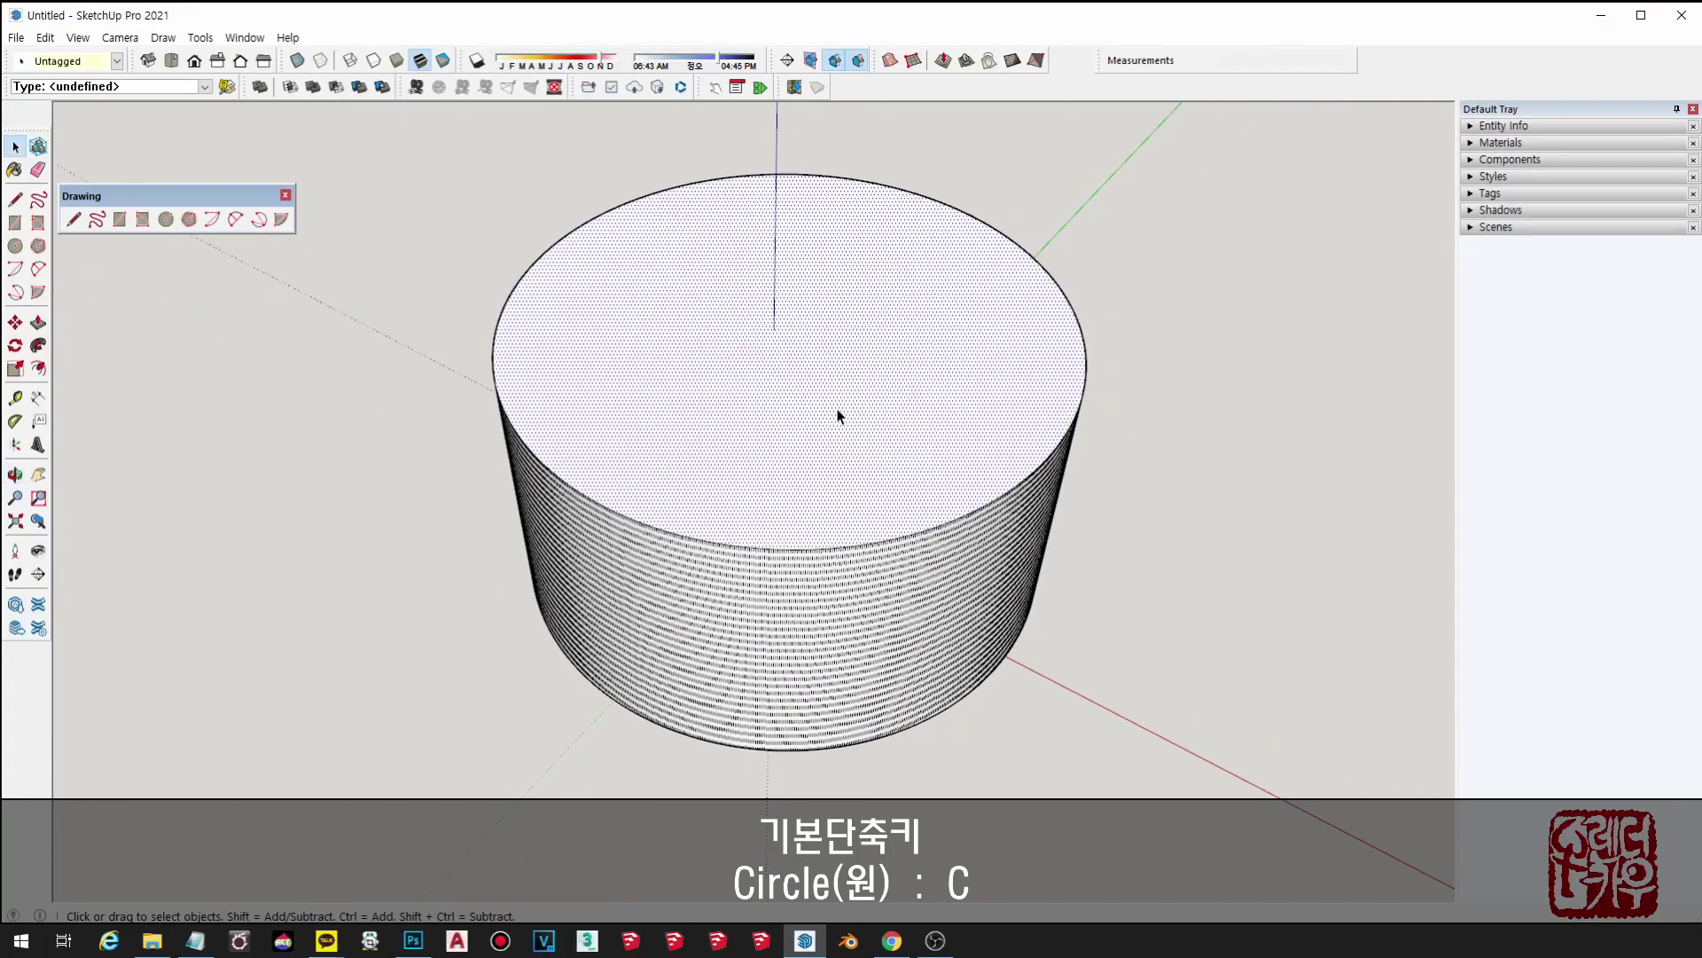
{"action": "triple_click", "coordinate": [839, 415]}
{"action": "key", "text": "Delete"}
{"action": "mouse_move", "coordinate": [1055, 470]}
{"action": "middle_mouse_down"}
{"action": "mouse_move", "coordinate": [851, 556]}
{"action": "mouse_move", "coordinate": [779, 467]}
{"action": "middle_mouse_up"}
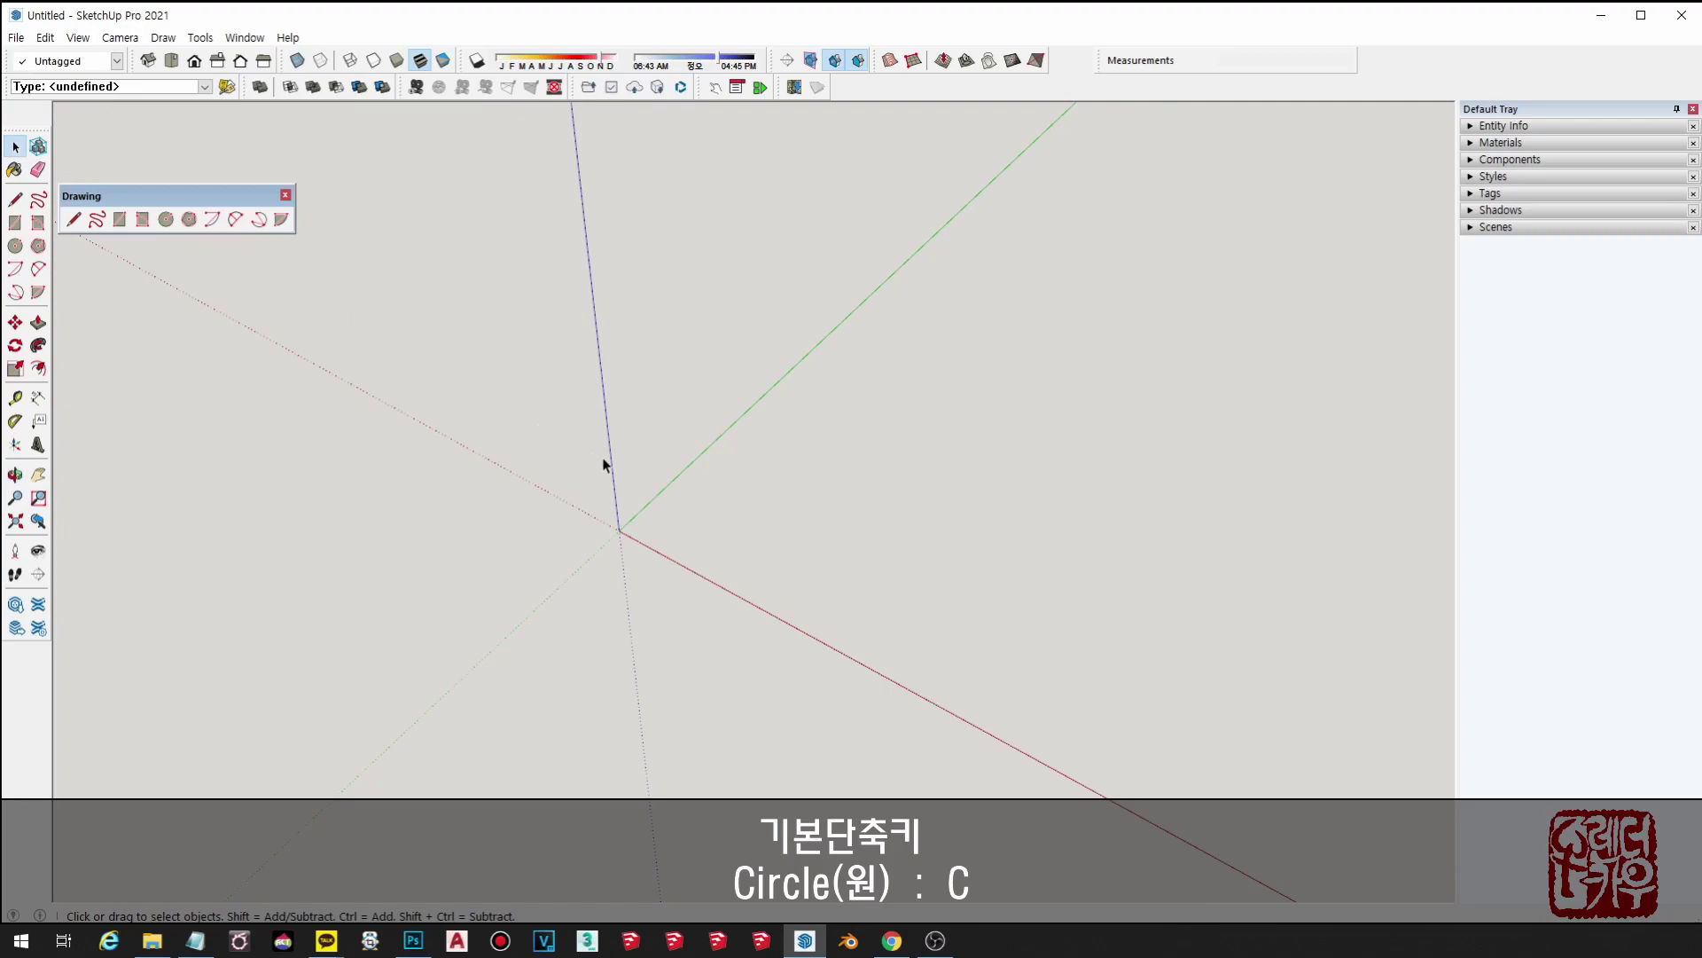
{"action": "key", "text": "c"}
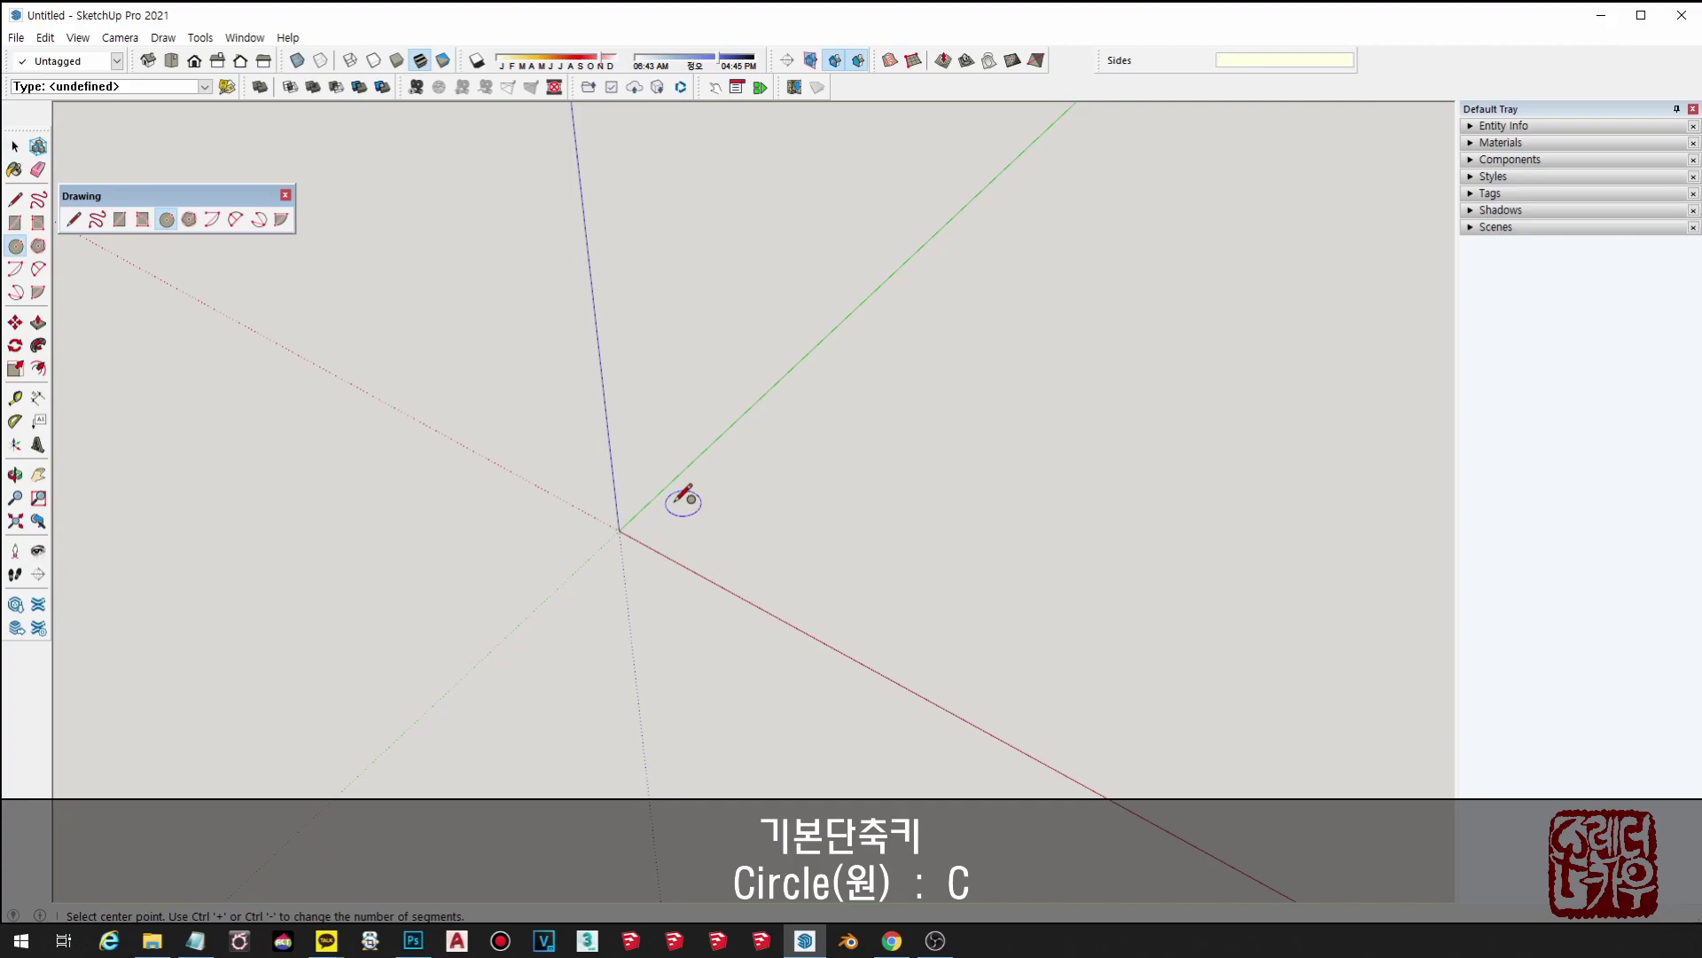
{"action": "left_click", "coordinate": [620, 529]}
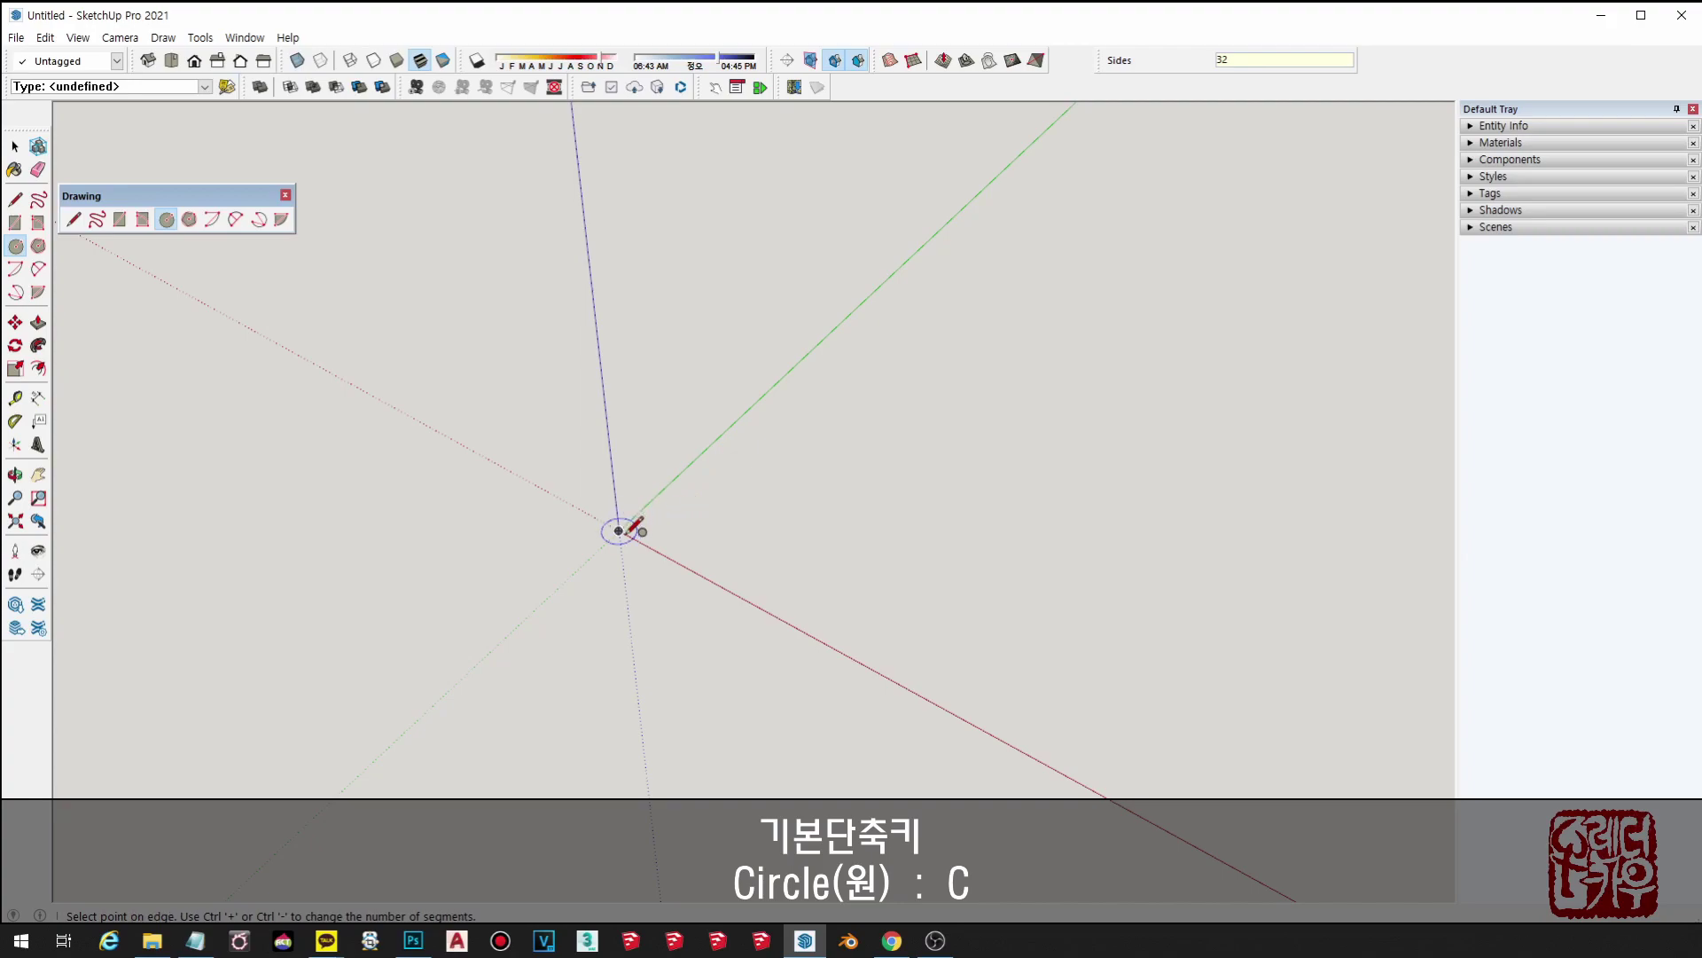
{"action": "left_click", "coordinate": [733, 384]}
{"action": "mouse_move", "coordinate": [733, 384]}
{"action": "middle_mouse_down"}
{"action": "mouse_move", "coordinate": [806, 483]}
{"action": "mouse_move", "coordinate": [944, 487]}
{"action": "mouse_move", "coordinate": [1049, 608]}
{"action": "mouse_move", "coordinate": [692, 167]}
{"action": "mouse_move", "coordinate": [1018, 824]}
{"action": "mouse_move", "coordinate": [985, 755]}
{"action": "mouse_move", "coordinate": [999, 589]}
{"action": "mouse_move", "coordinate": [980, 509]}
{"action": "mouse_move", "coordinate": [703, 505]}
{"action": "mouse_move", "coordinate": [1024, 616]}
{"action": "mouse_move", "coordinate": [946, 625]}
{"action": "middle_mouse_up"}
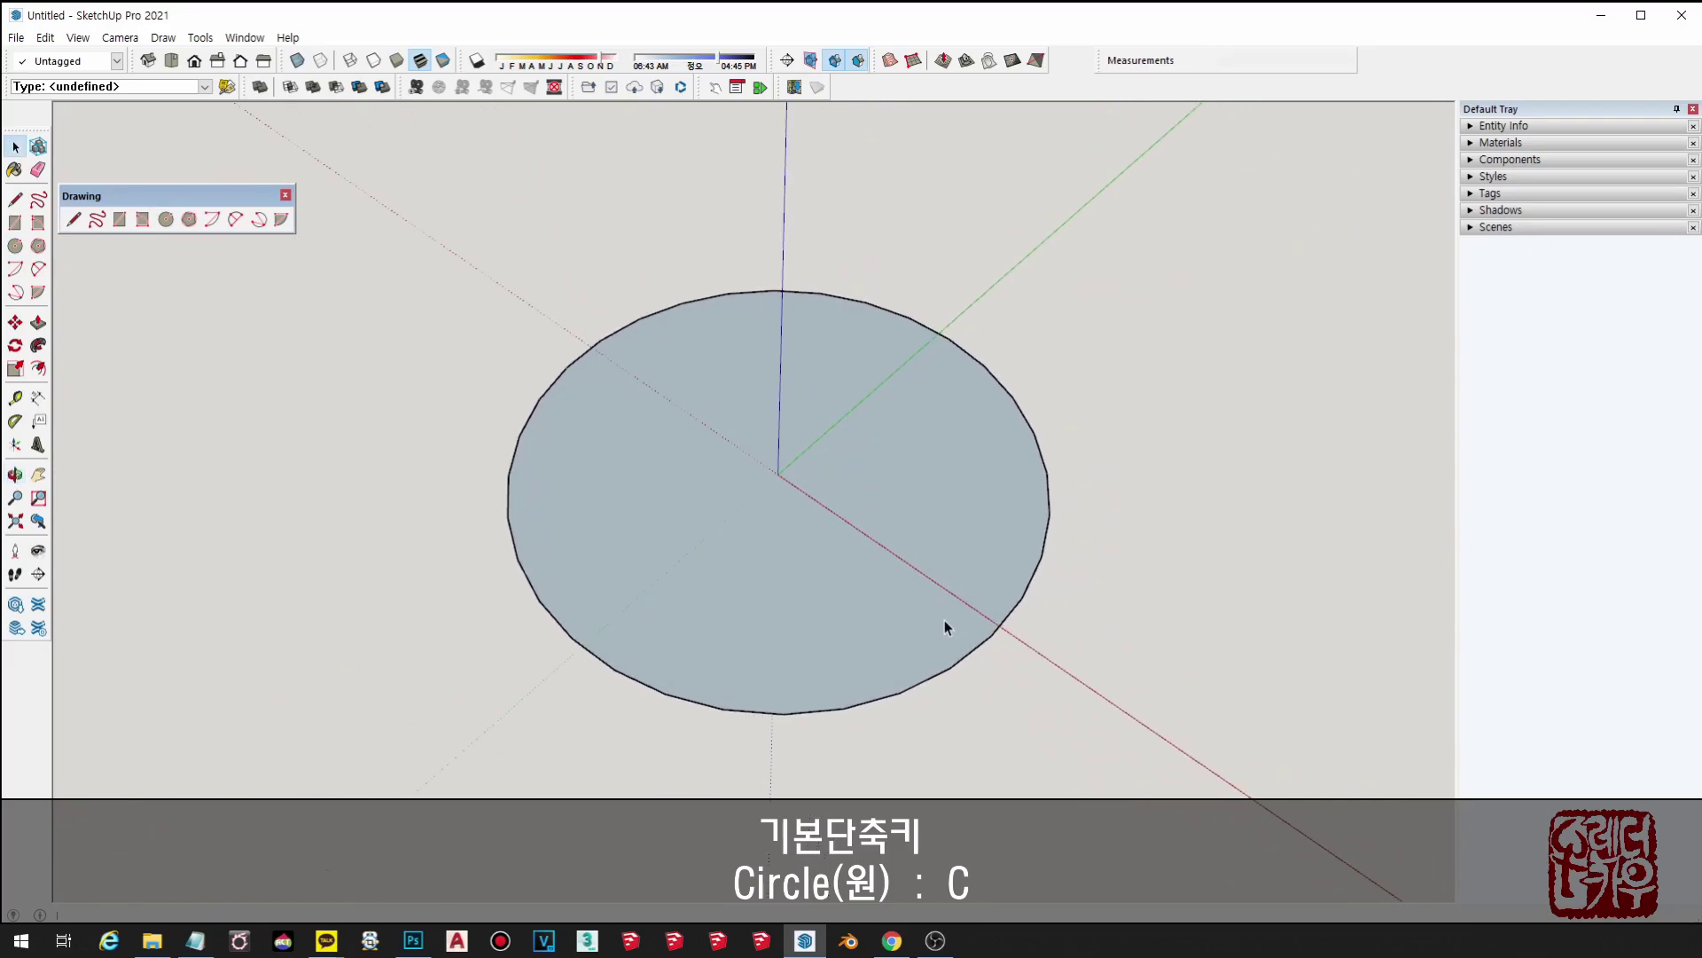
{"action": "key", "text": "space"}
{"action": "left_click", "coordinate": [743, 548]}
{"action": "key", "text": "Delete"}
{"action": "scroll", "coordinate": [745, 556], "scroll_direction": "down", "scroll_amount": 2}
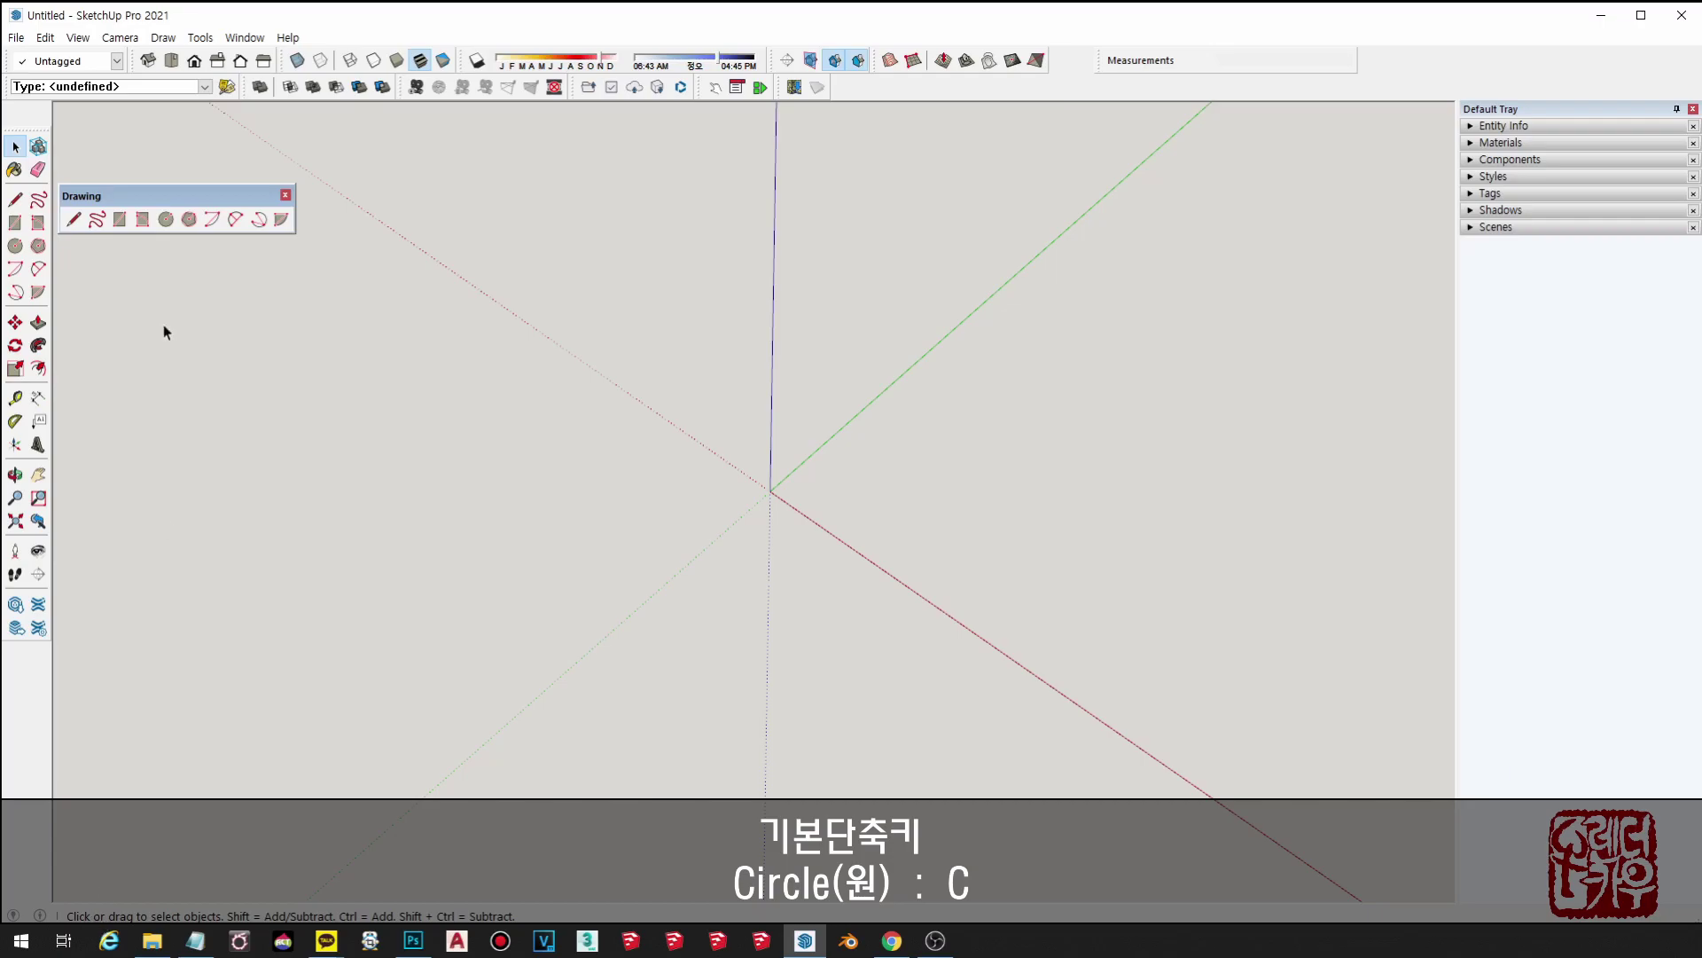
{"action": "key", "text": "c"}
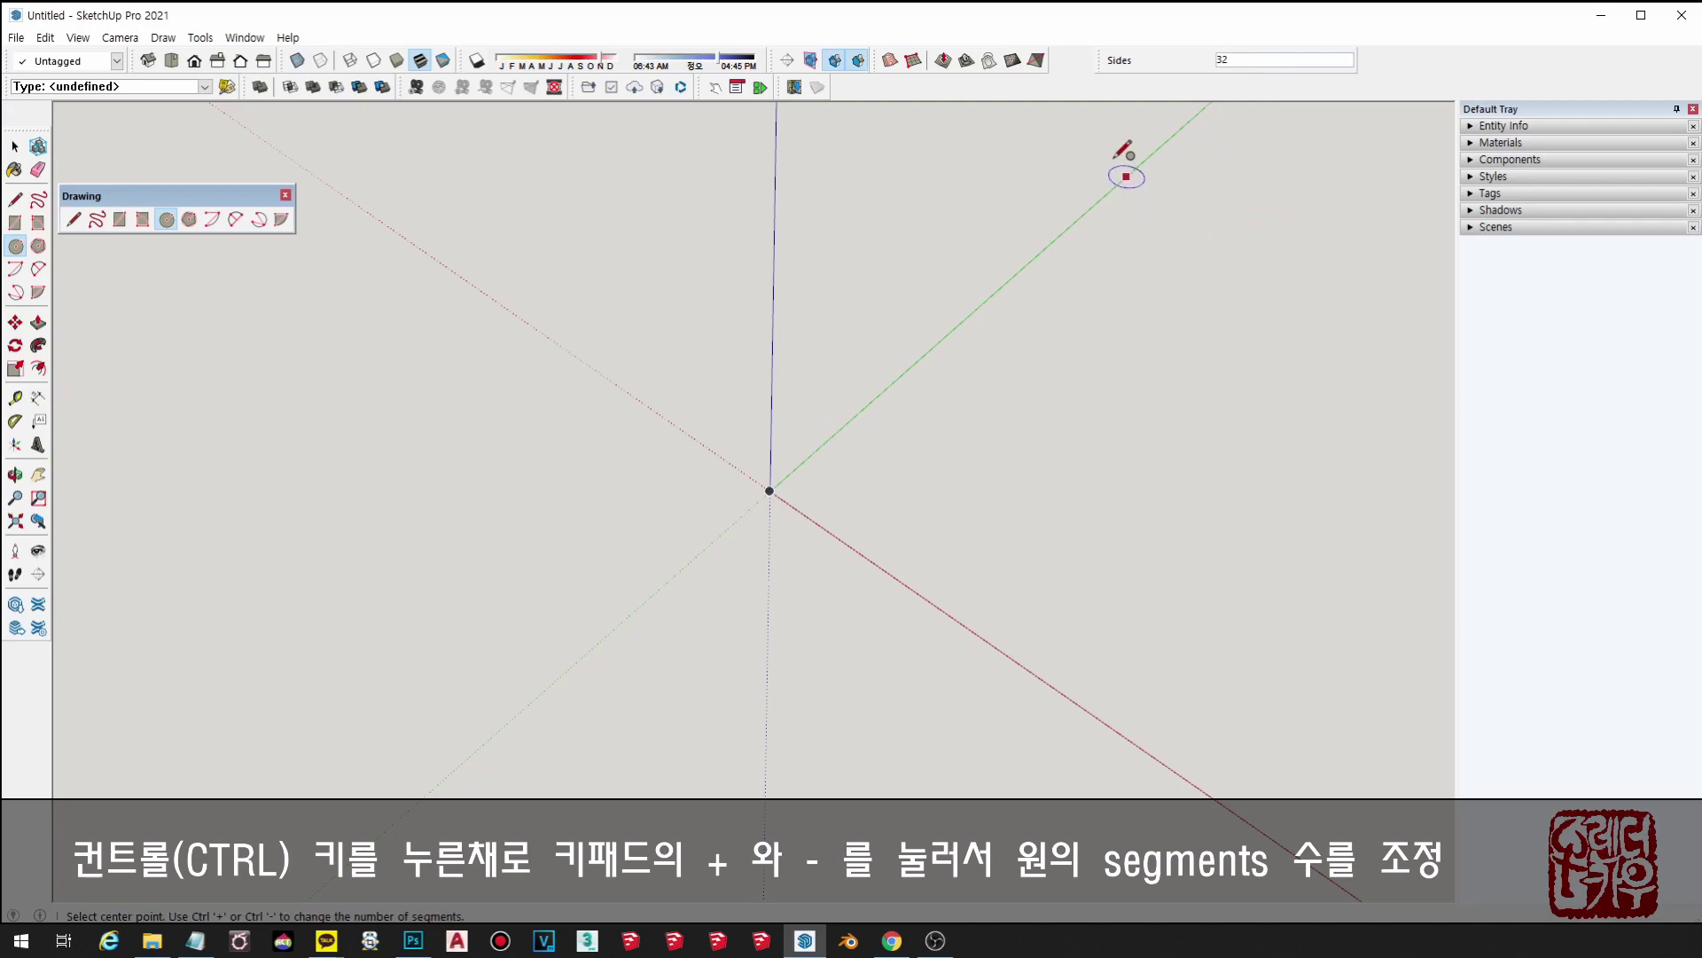
- Centre a circle on the origin and lower its sides with Ctrl+minus through 13, 8, 7 to 5
{"action": "left_click", "coordinate": [770, 490]}
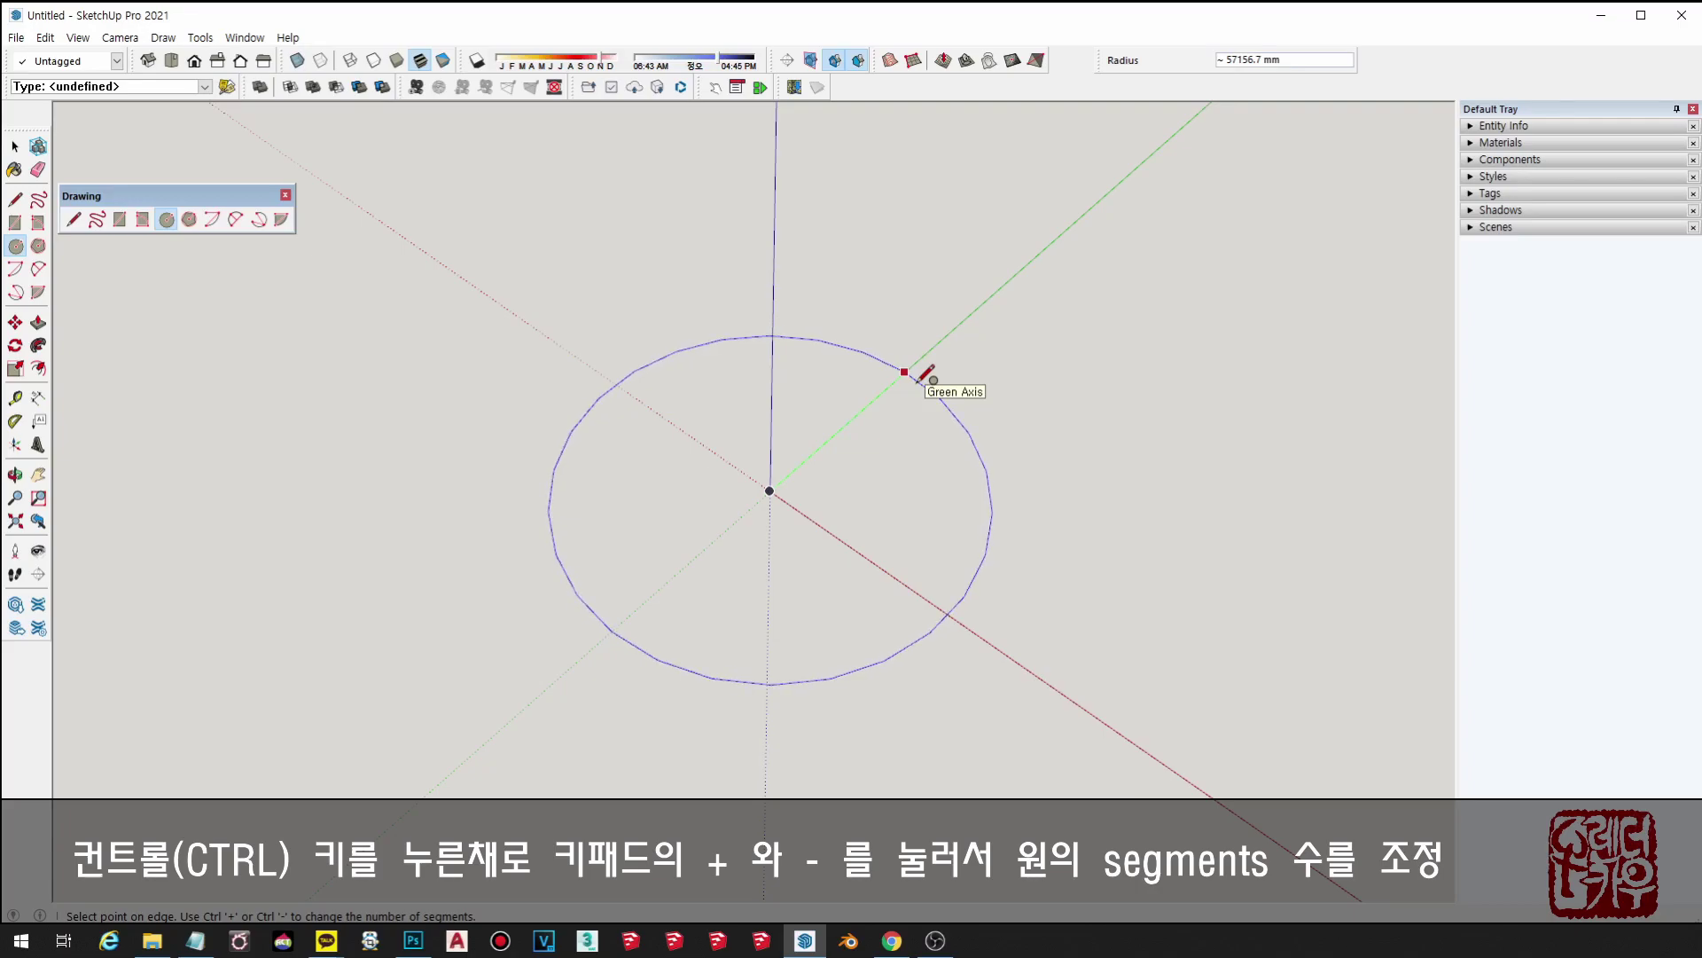
{"action": "key", "text": "ctrl+minus"}
{"action": "key", "text": "ctrl+minus"}
{"action": "key", "text": "ctrl+minus"}
{"action": "key", "text": "ctrl+minus"}
{"action": "key", "text": "ctrl+minus"}
{"action": "key", "text": "ctrl+minus"}
{"action": "key", "text": "ctrl+minus"}
{"action": "key", "text": "ctrl+minus"}
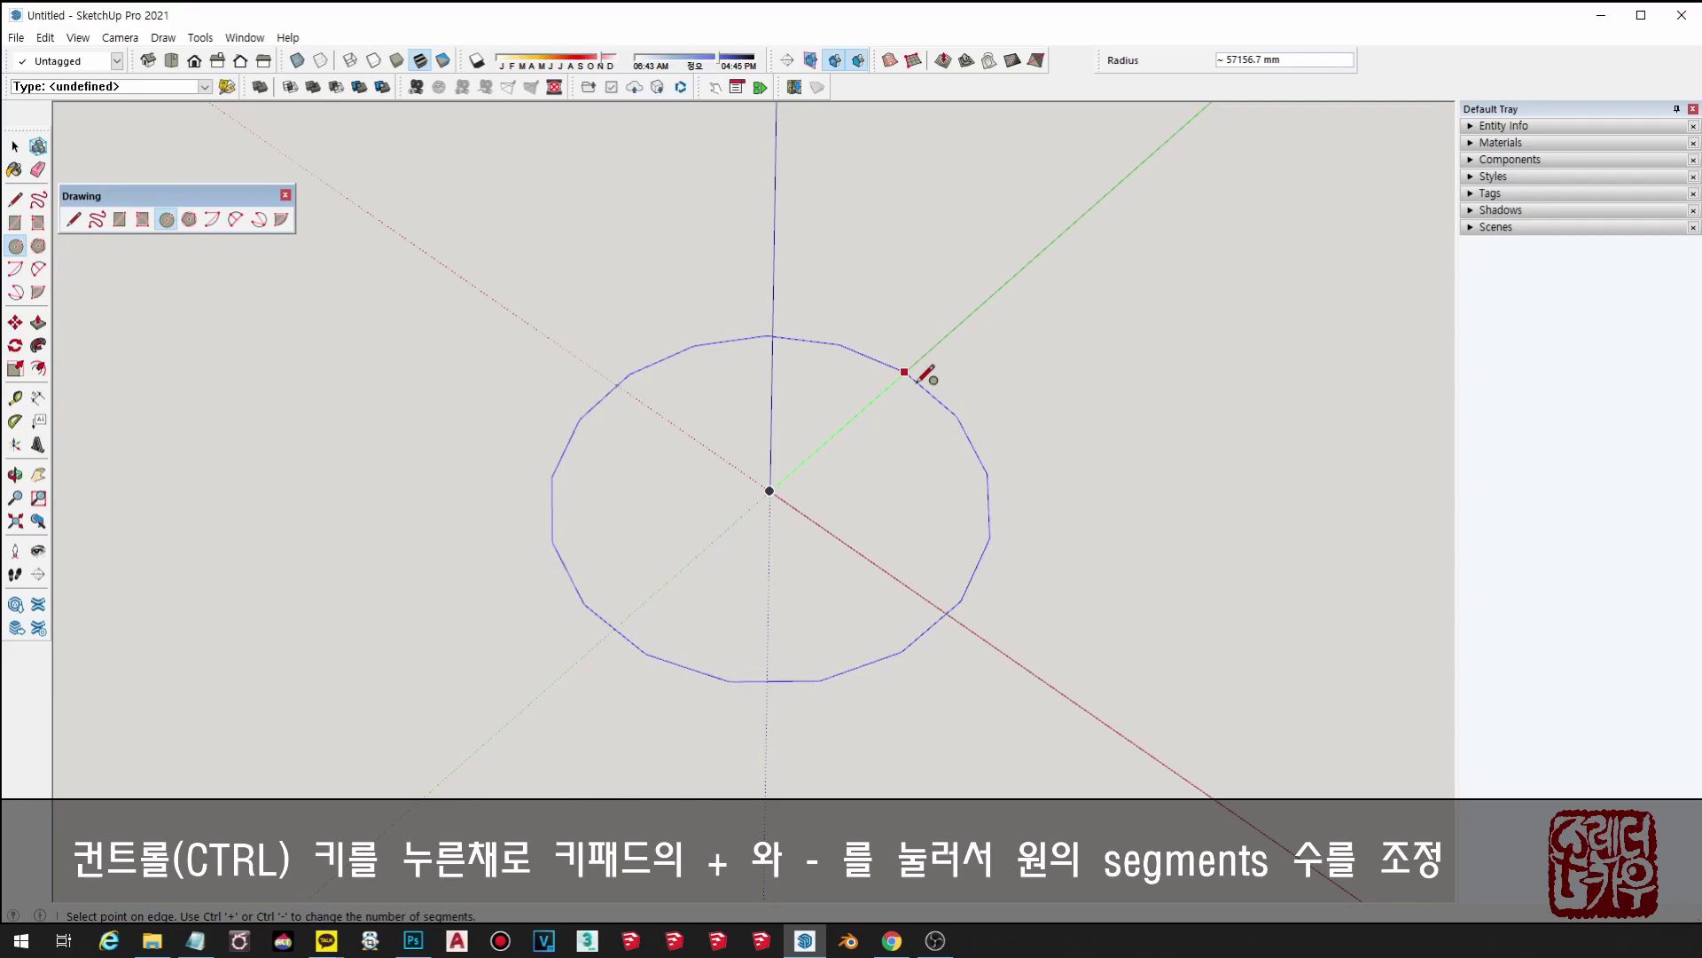
{"action": "key", "text": "ctrl+minus"}
{"action": "key", "text": "ctrl+minus"}
{"action": "key", "text": "ctrl+minus"}
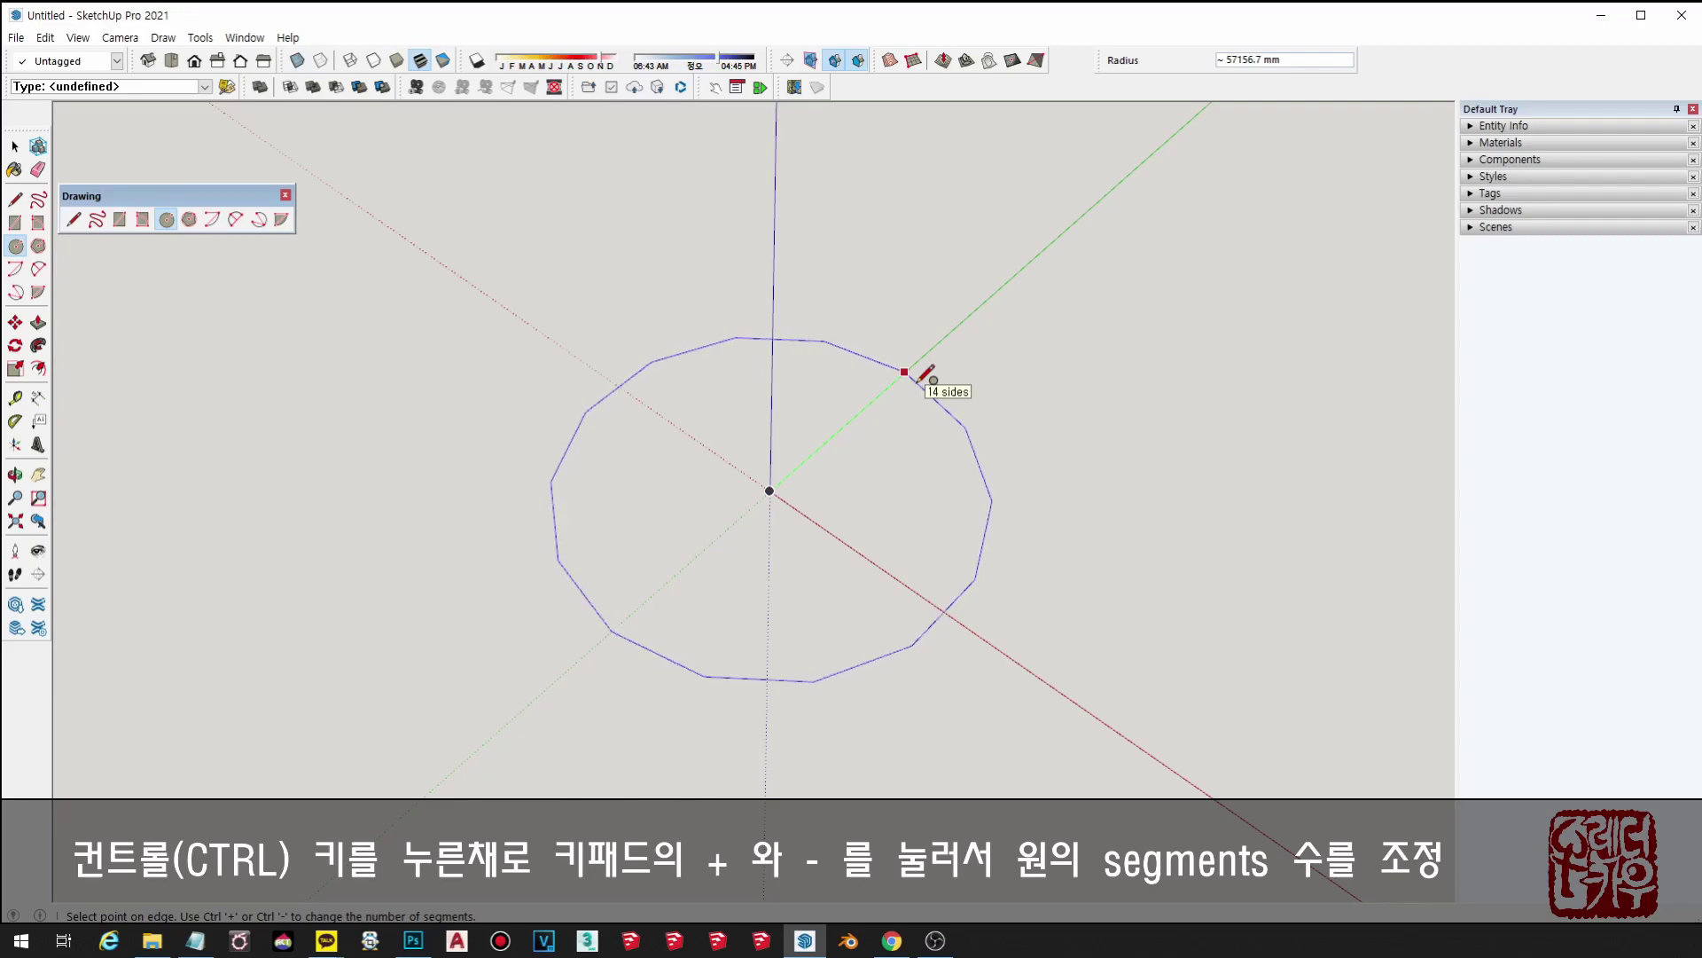
{"action": "key", "text": "ctrl+minus"}
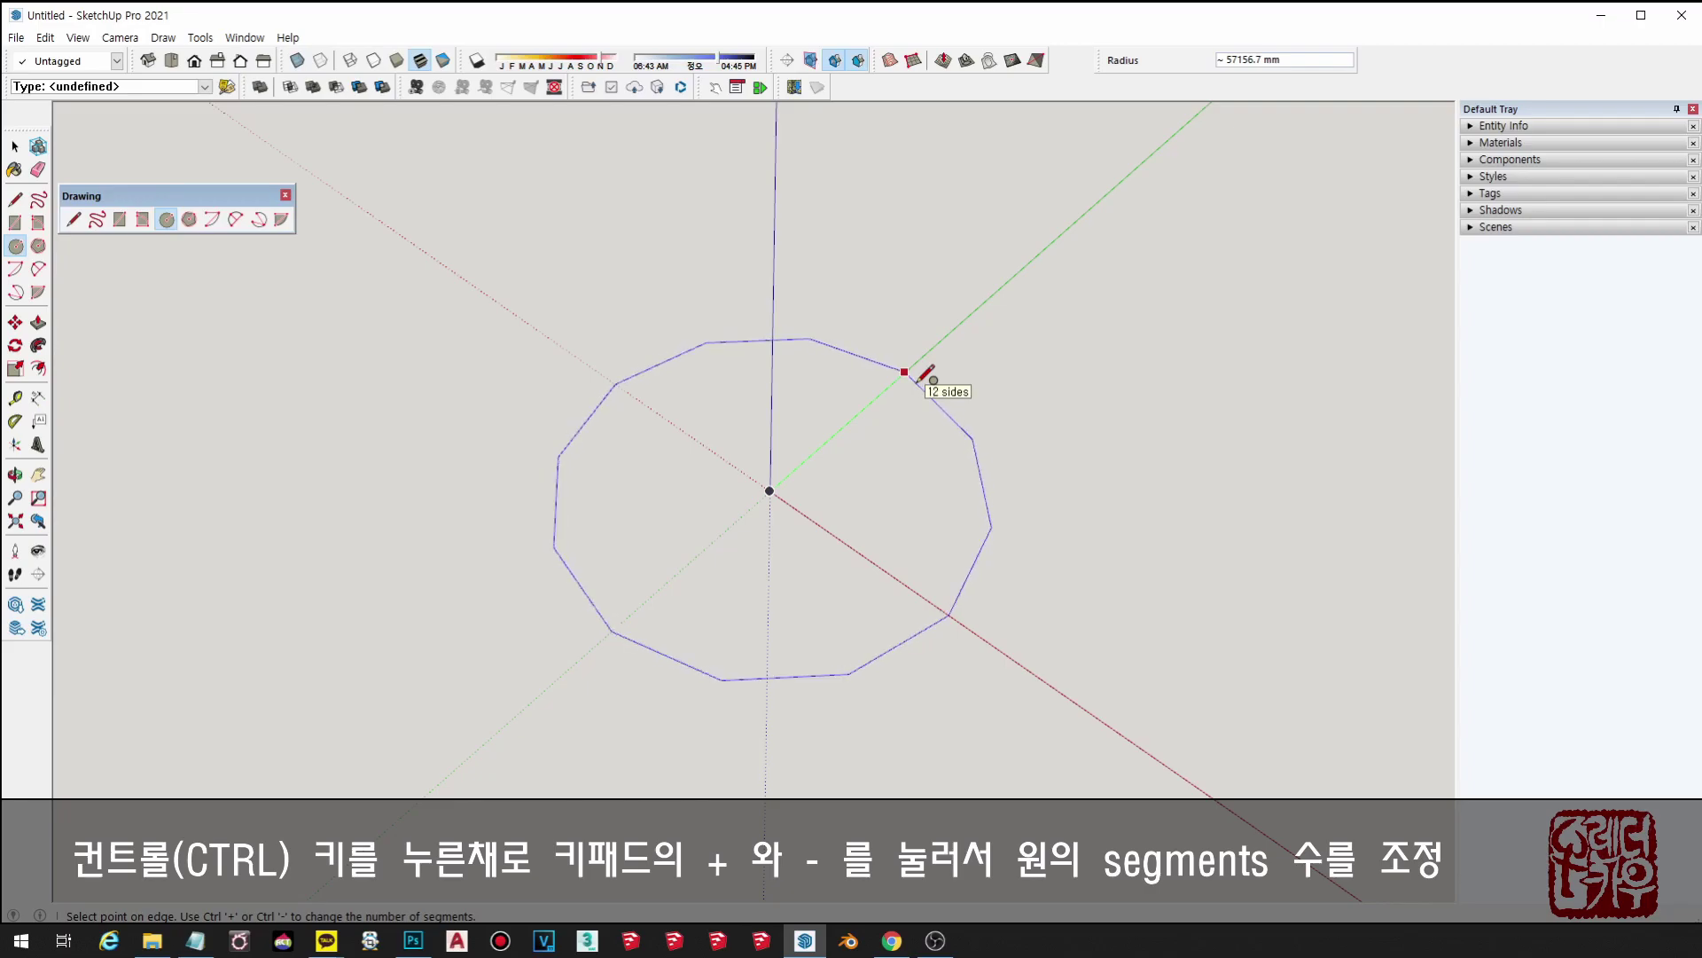
{"action": "key", "text": "ctrl+minus"}
{"action": "key", "text": "ctrl+minus"}
{"action": "key", "text": "ctrl+minus"}
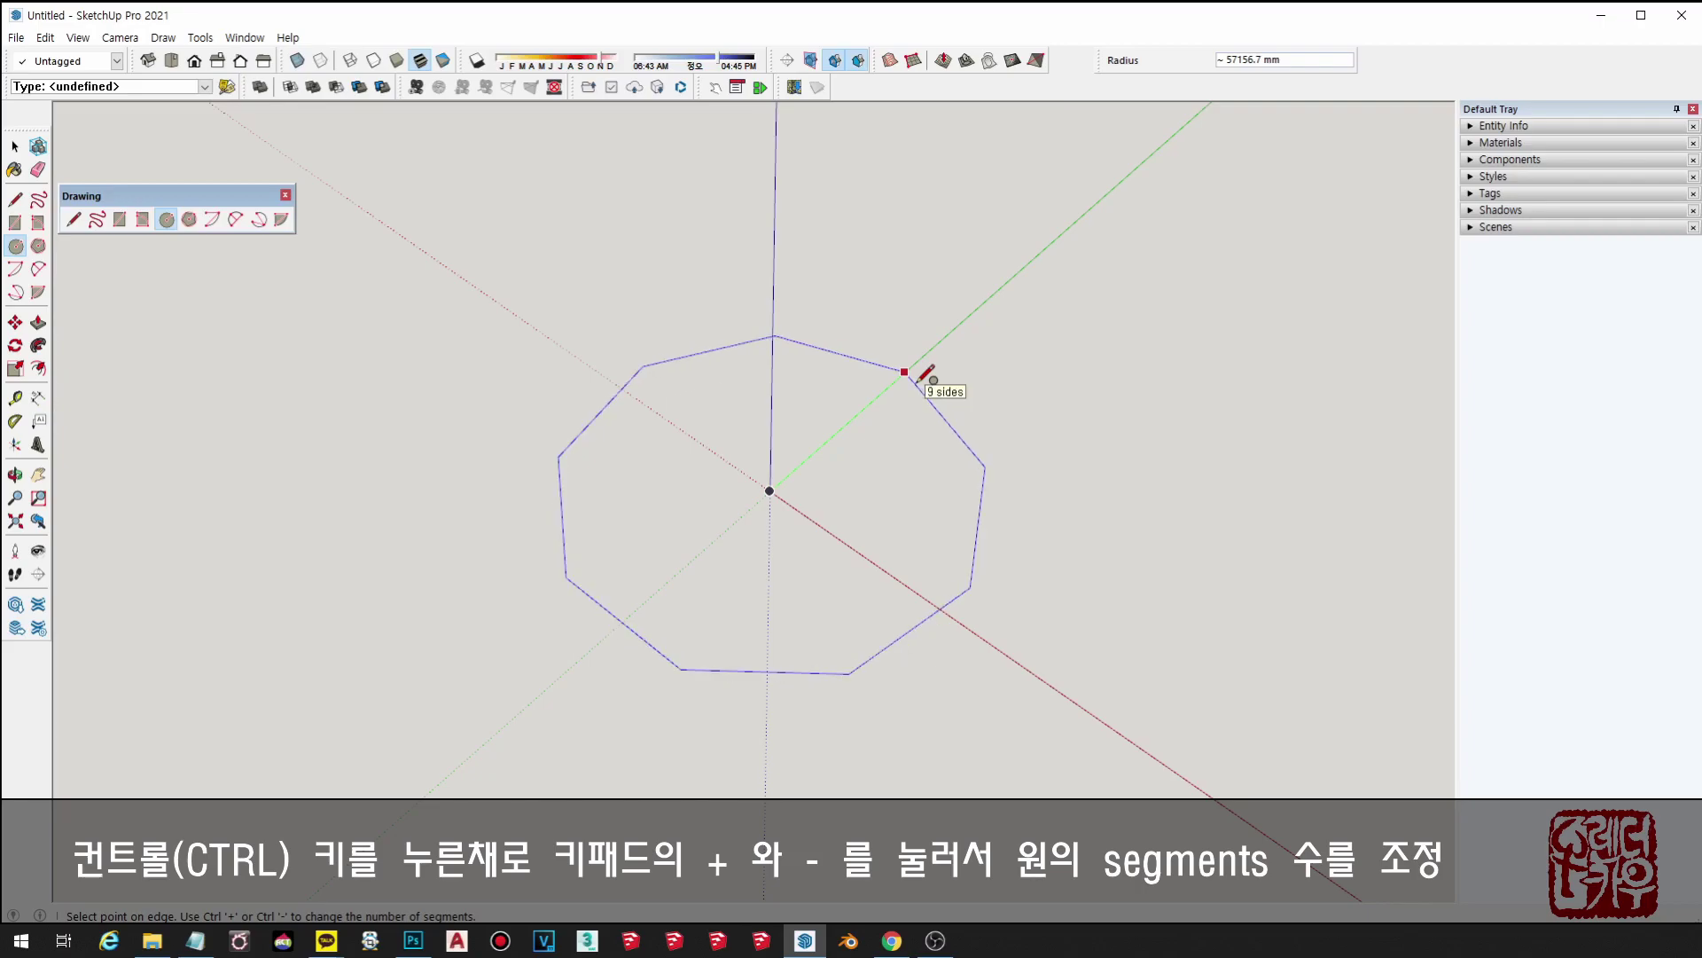
{"action": "key", "text": "ctrl+minus"}
{"action": "key", "text": "ctrl+minus"}
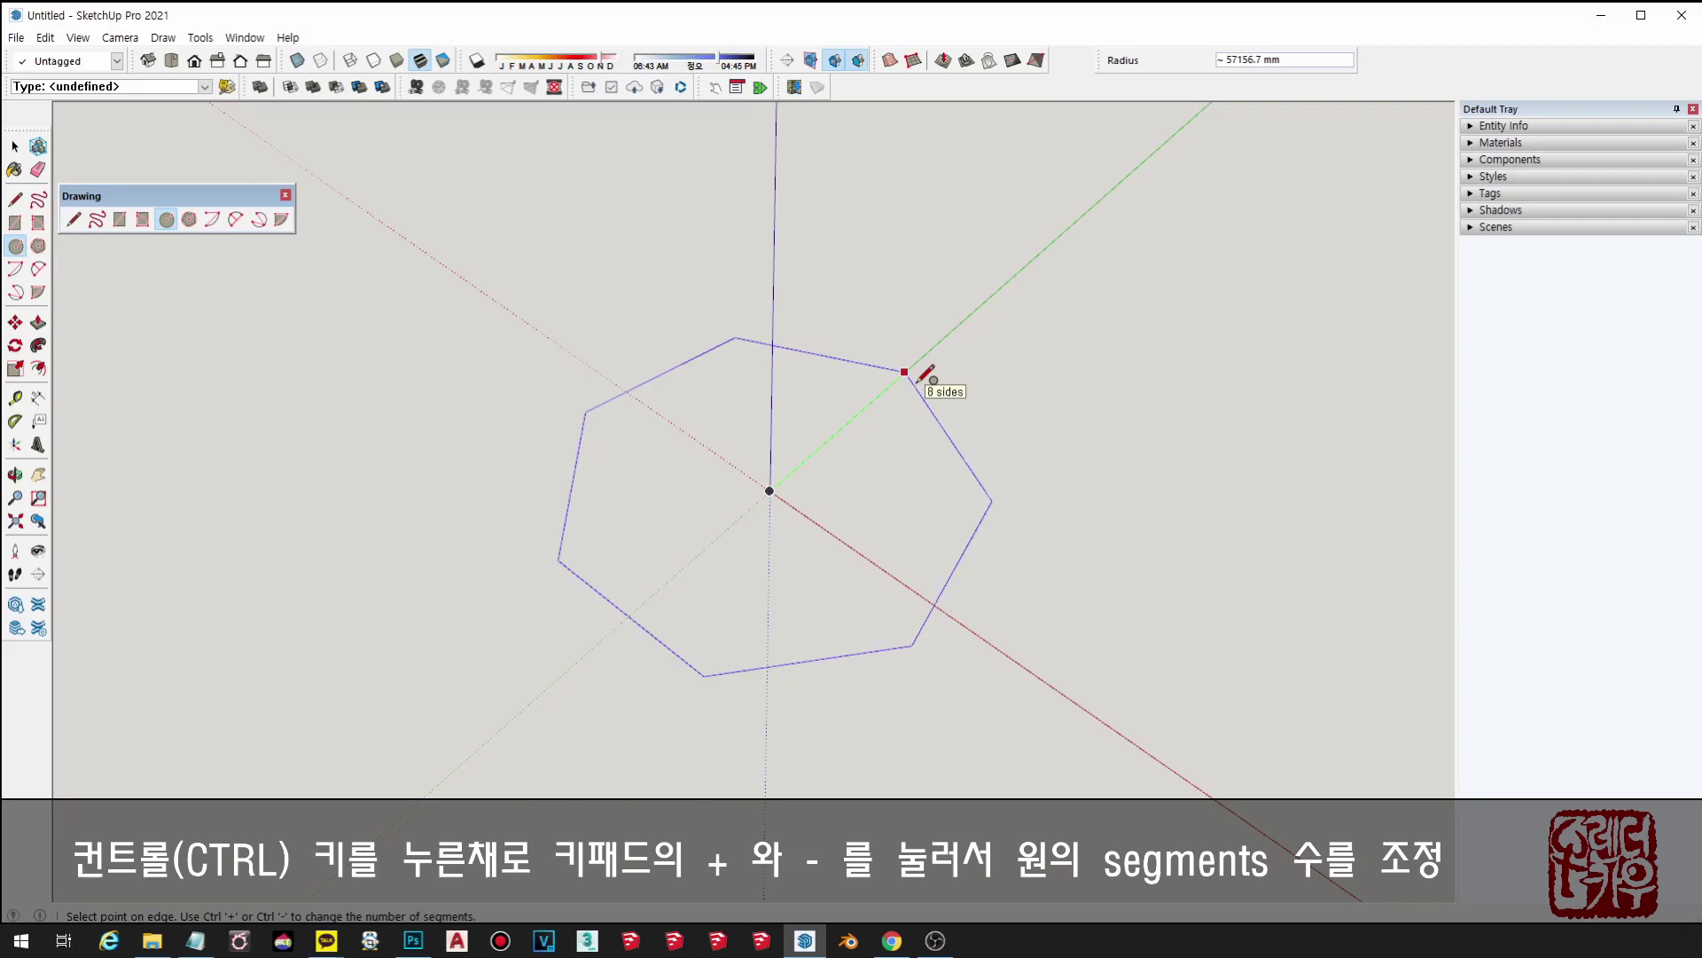
{"action": "key", "text": "ctrl+minus"}
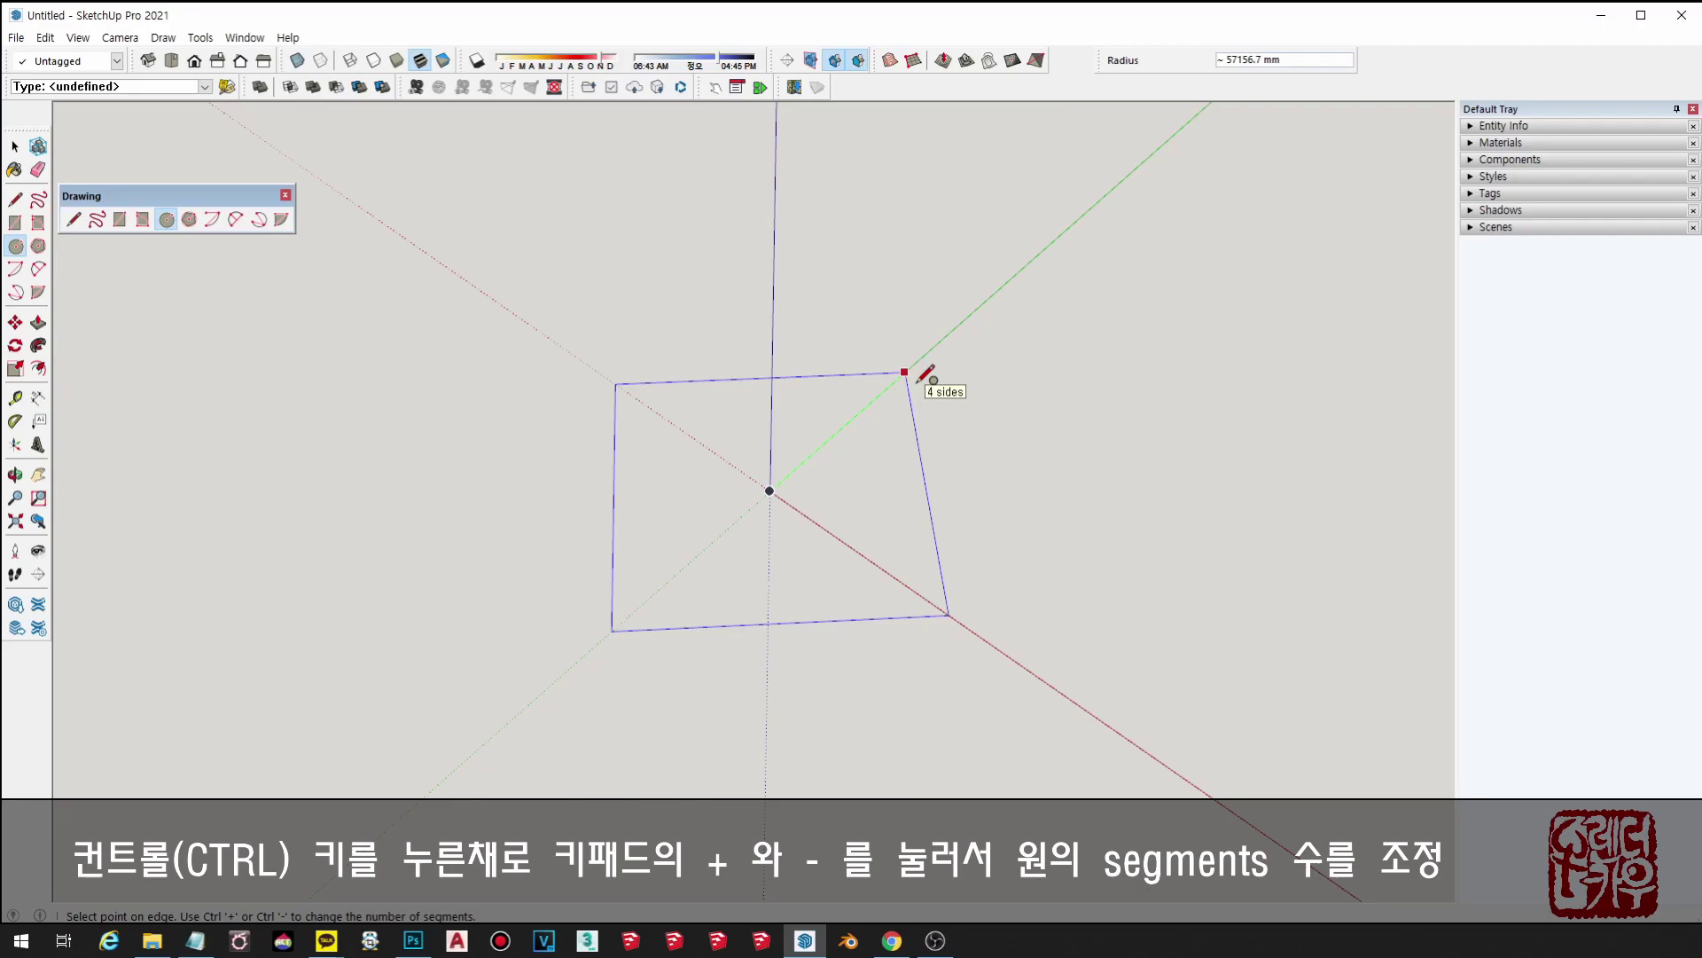
{"action": "key", "text": "ctrl+minus"}
{"action": "key", "text": "ctrl+minus"}
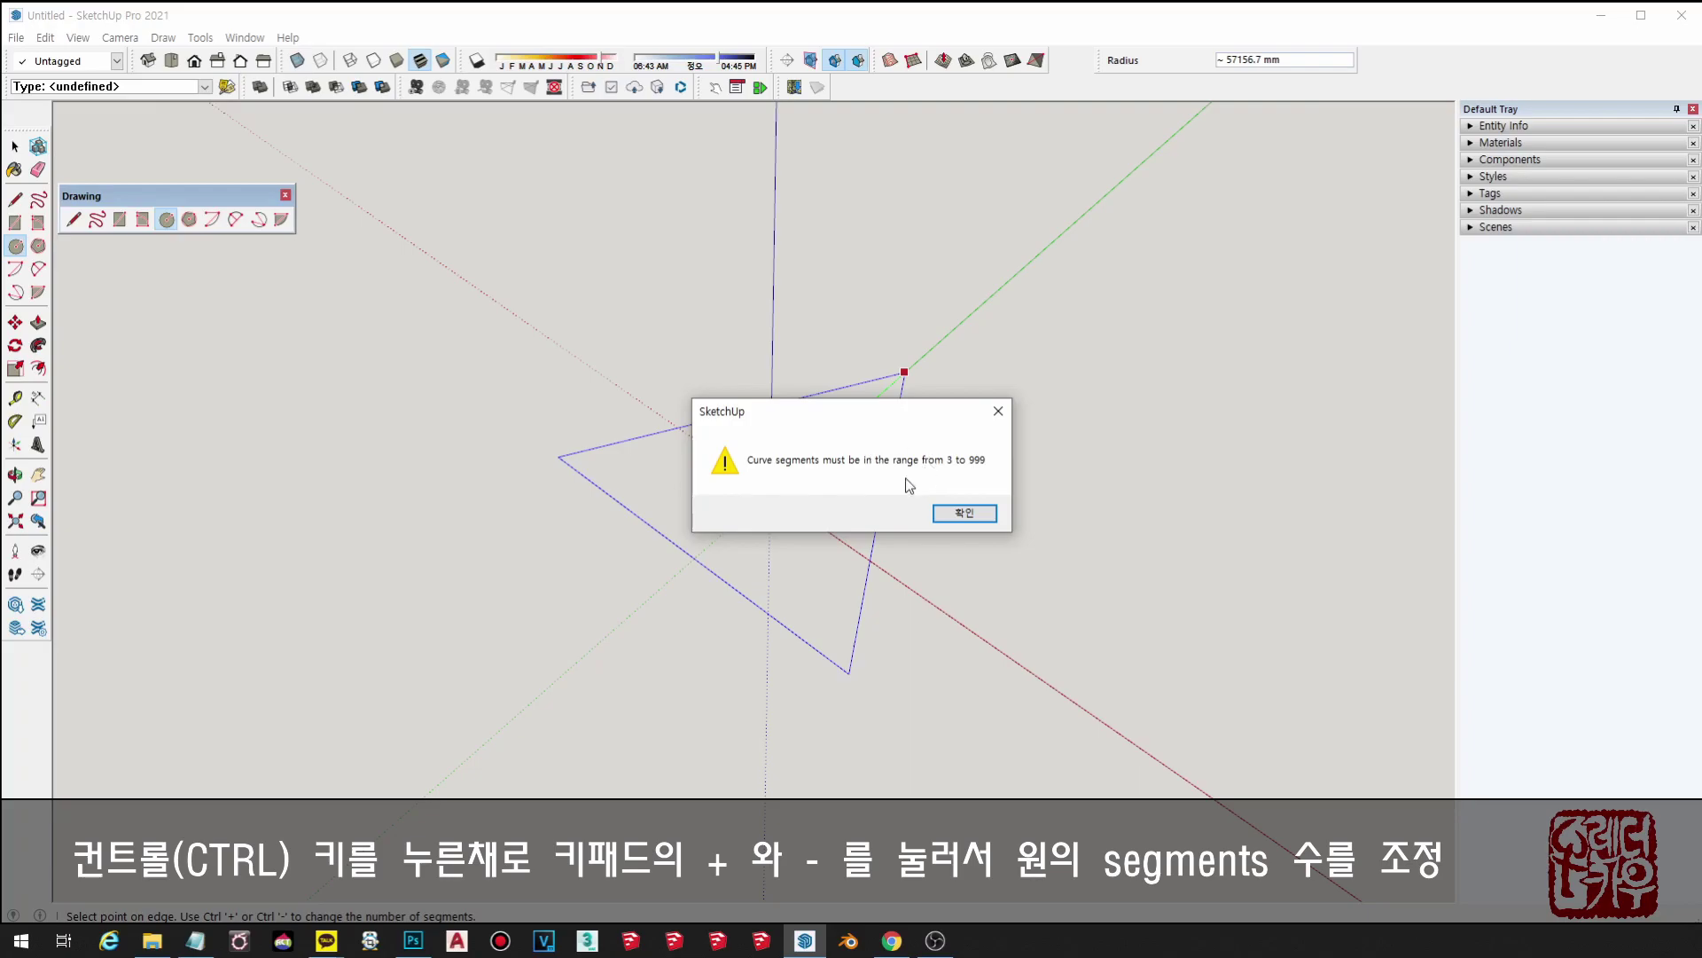
- Dismiss the segment warning and raise the origin circle's side count to 29
{"action": "left_click", "coordinate": [964, 514]}
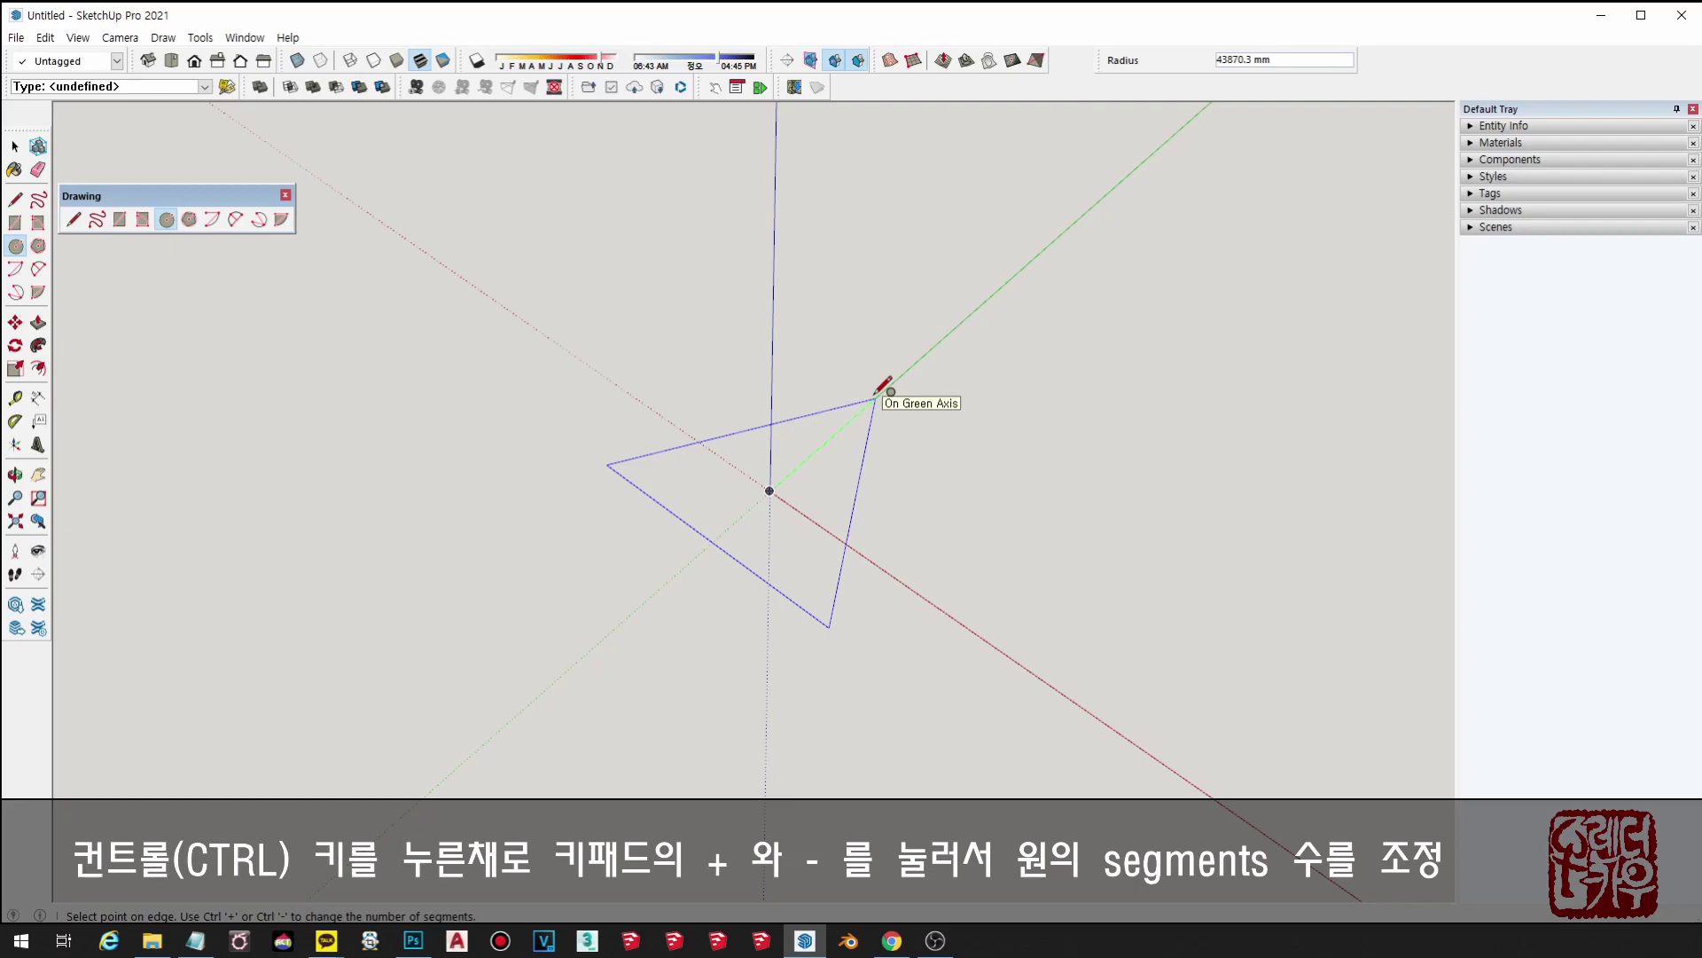
{"action": "key", "text": "ctrl+KP_Add"}
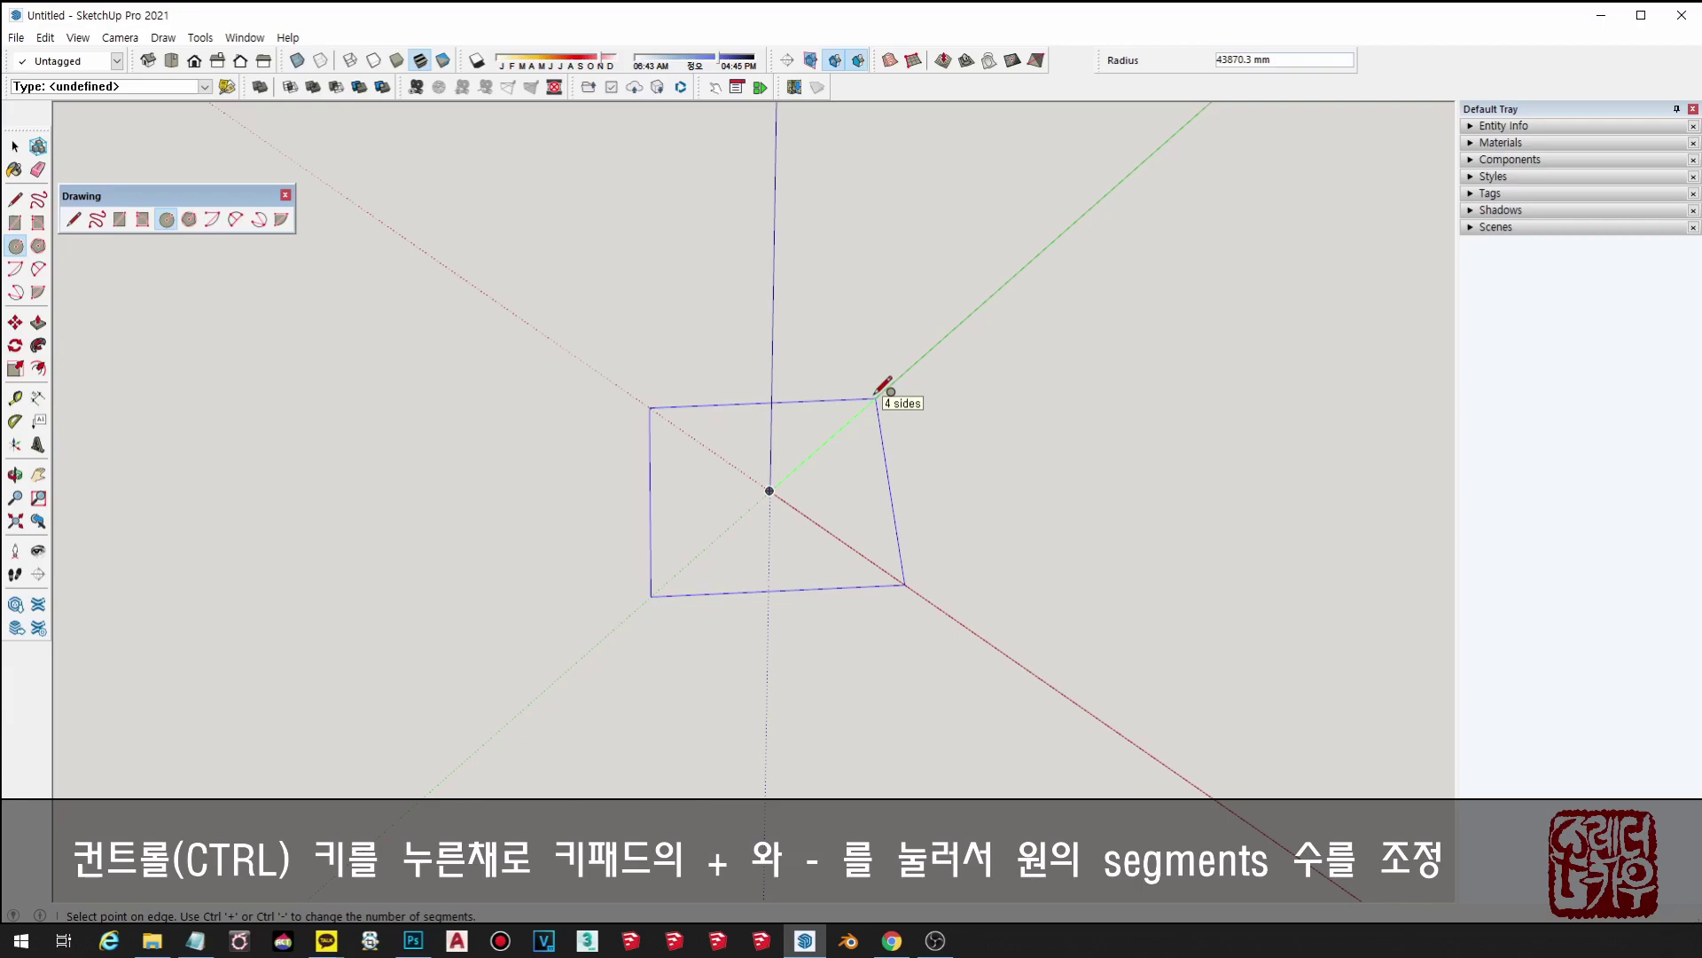
{"action": "key", "text": "ctrl+KP_Add"}
{"action": "key", "text": "ctrl+KP_Add"}
{"action": "key", "text": "ctrl+KP_Add"}
{"action": "key", "text": "ctrl+KP_Add"}
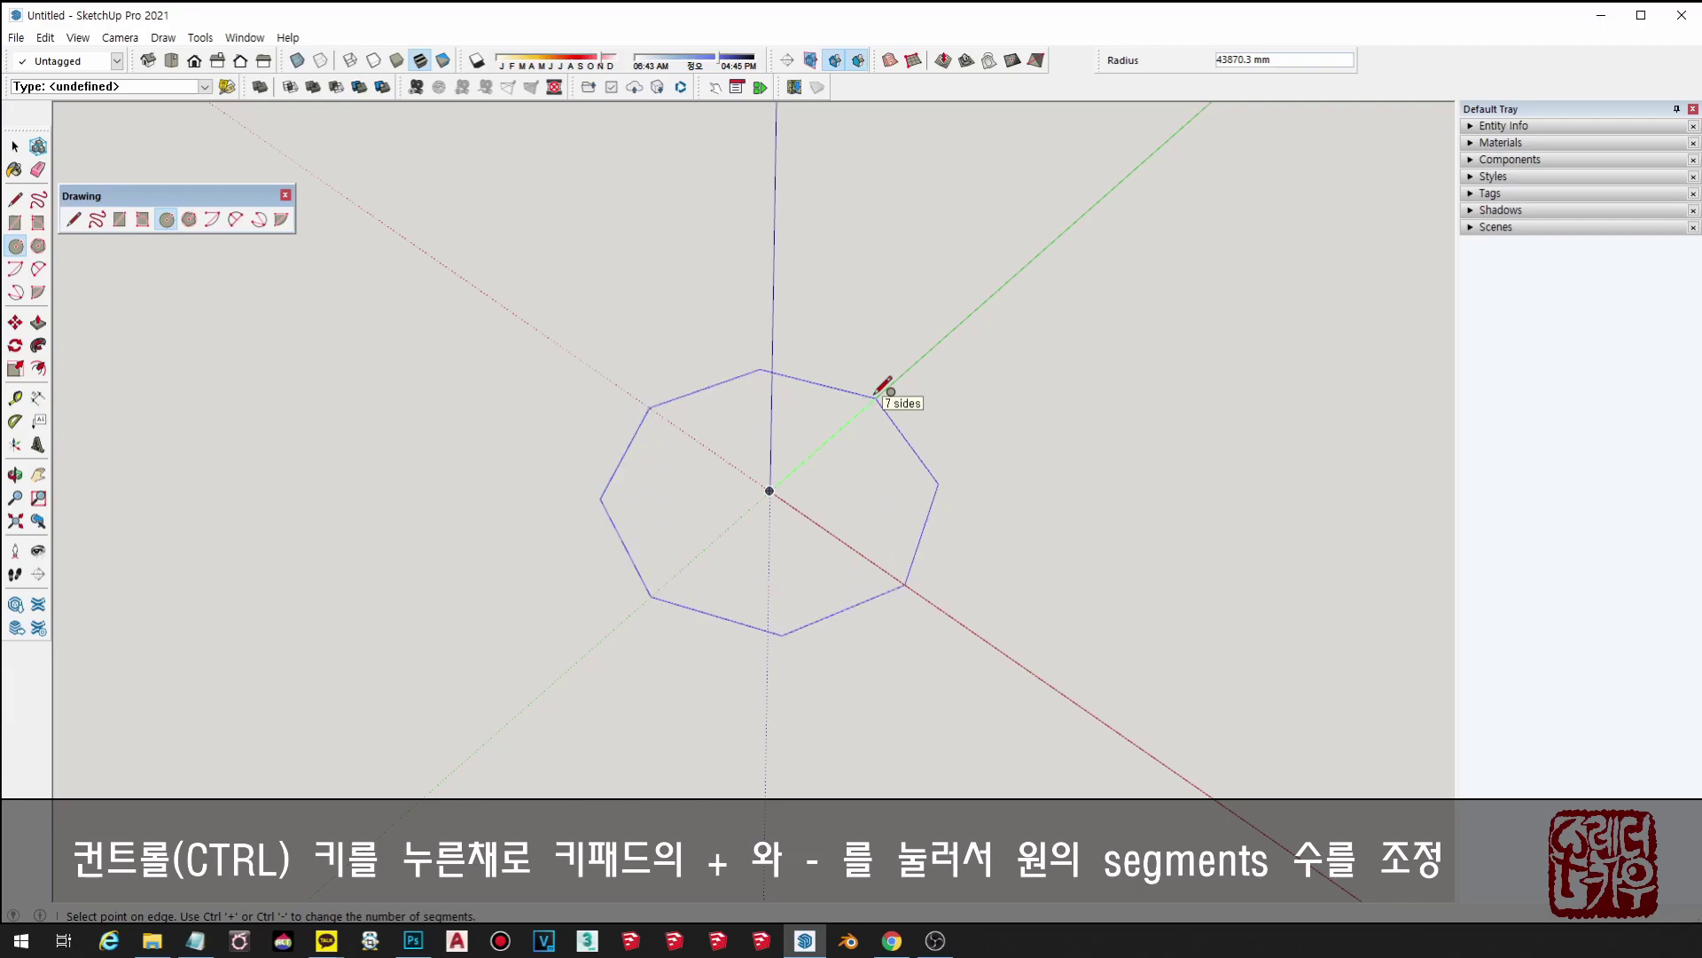
{"action": "key", "text": "ctrl+KP_Add"}
{"action": "key", "text": "ctrl+KP_Add"}
{"action": "key", "text": "ctrl+KP_Add"}
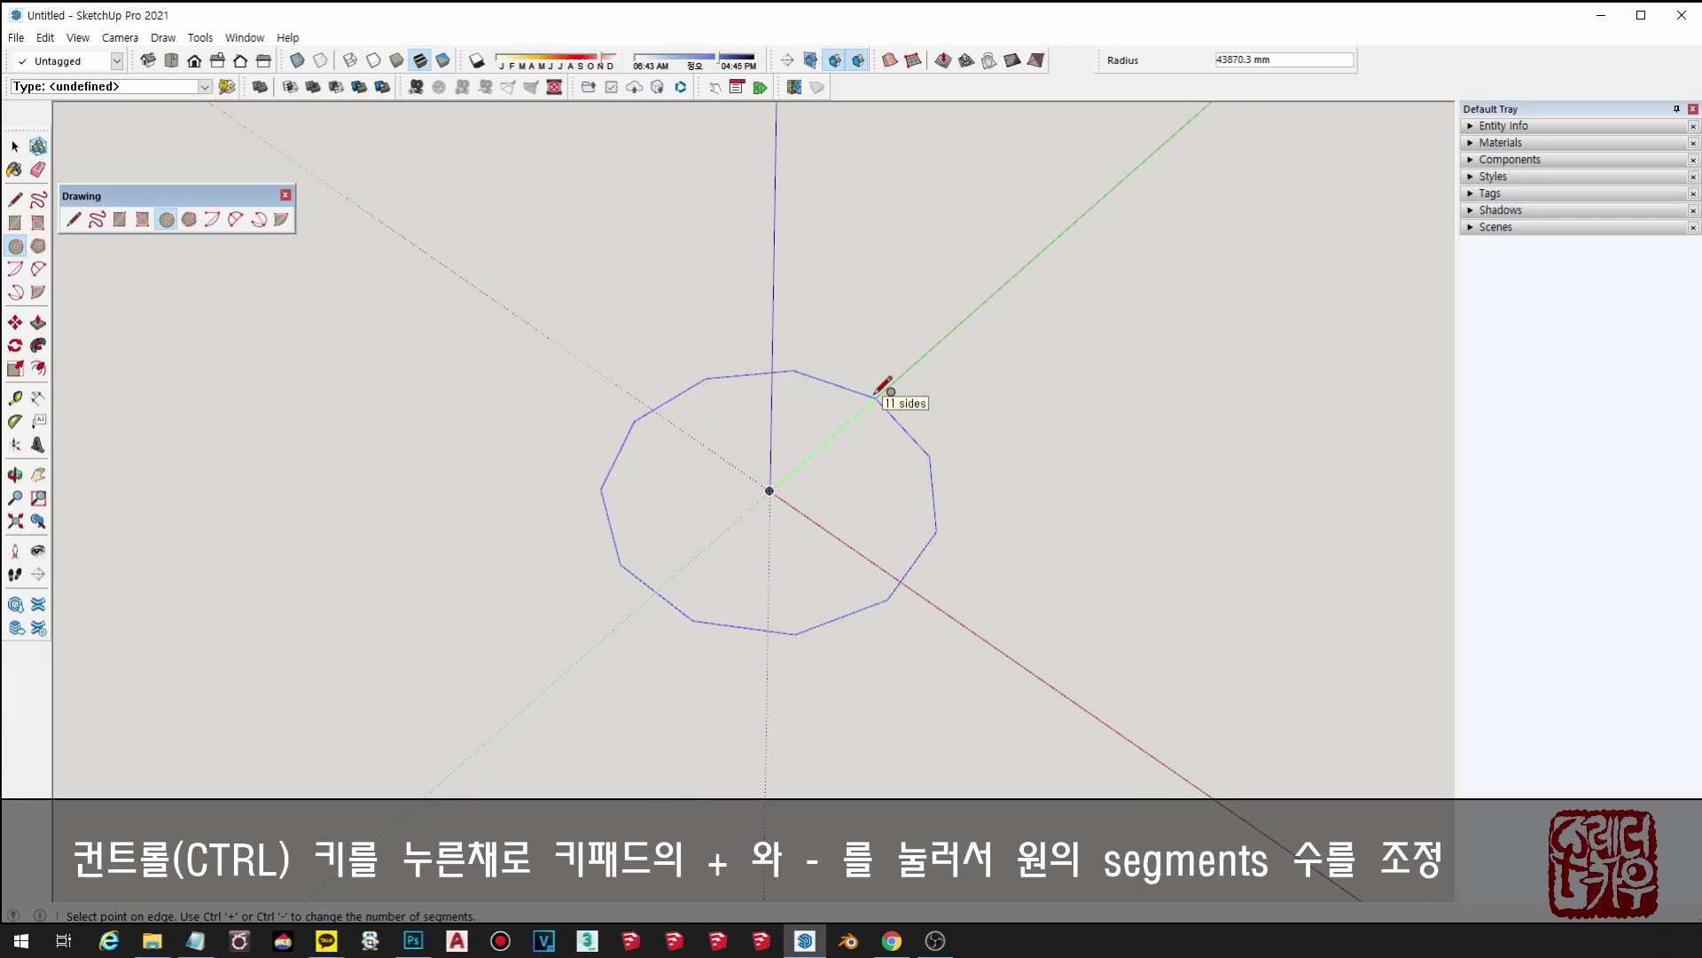
{"action": "key", "text": "ctrl+KP_Add"}
{"action": "key", "text": "ctrl+KP_Add"}
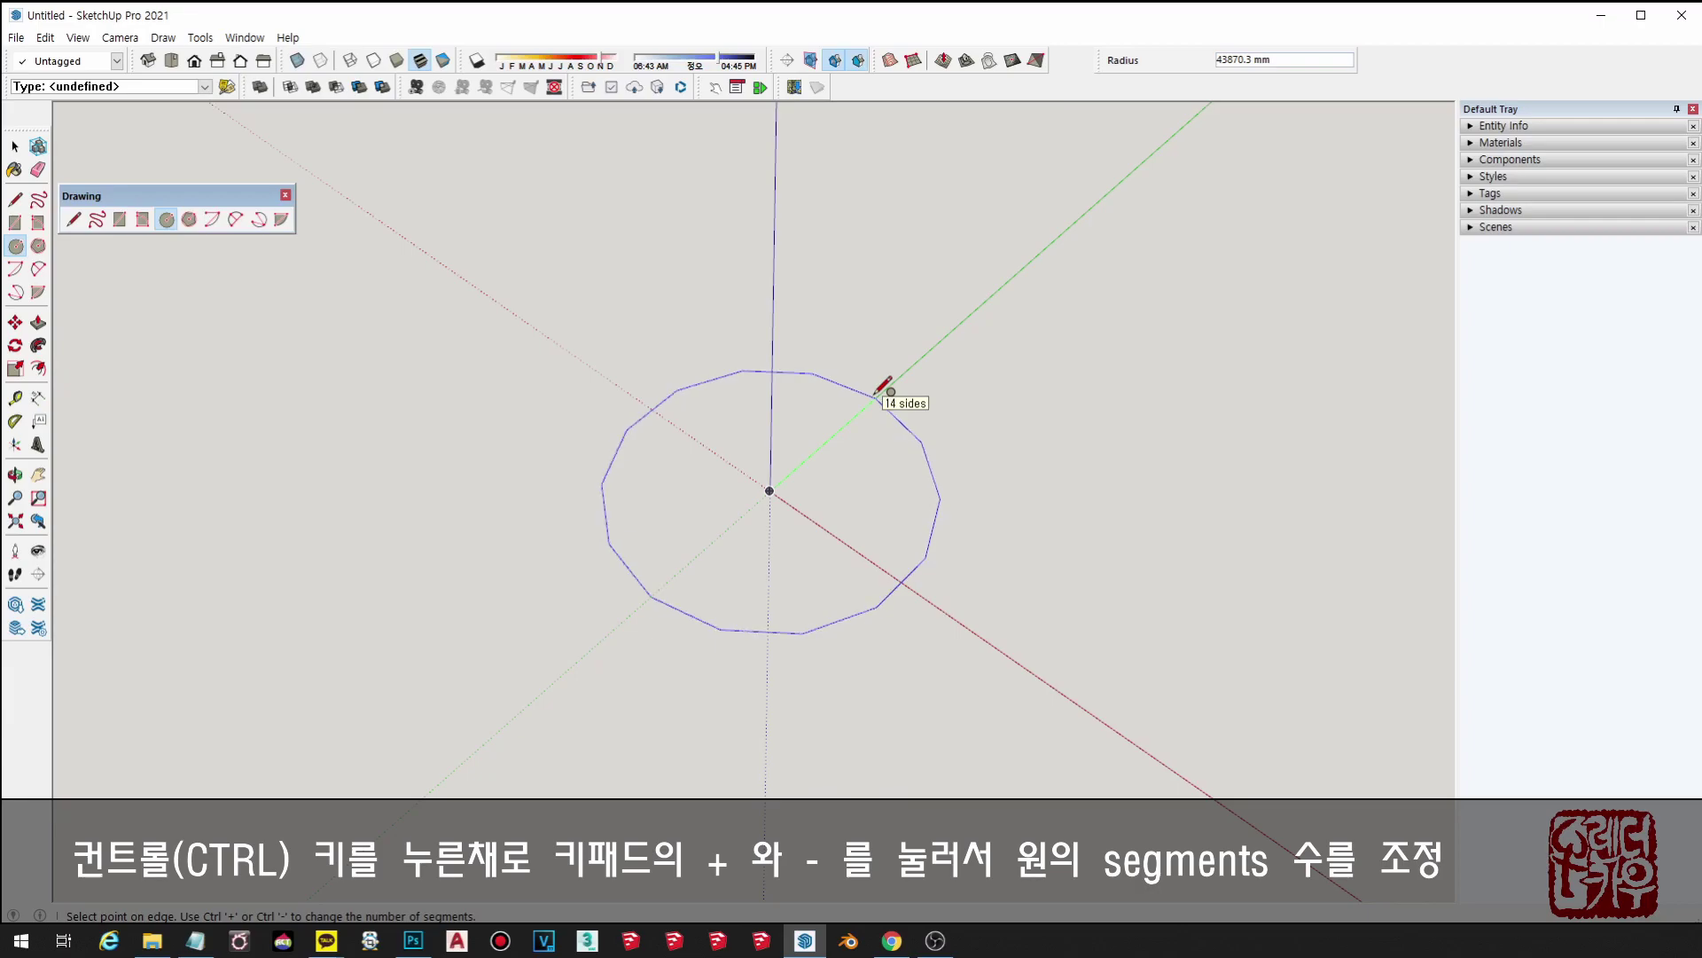
{"action": "key", "text": "ctrl+KP_Add"}
{"action": "key", "text": "ctrl+KP_Add"}
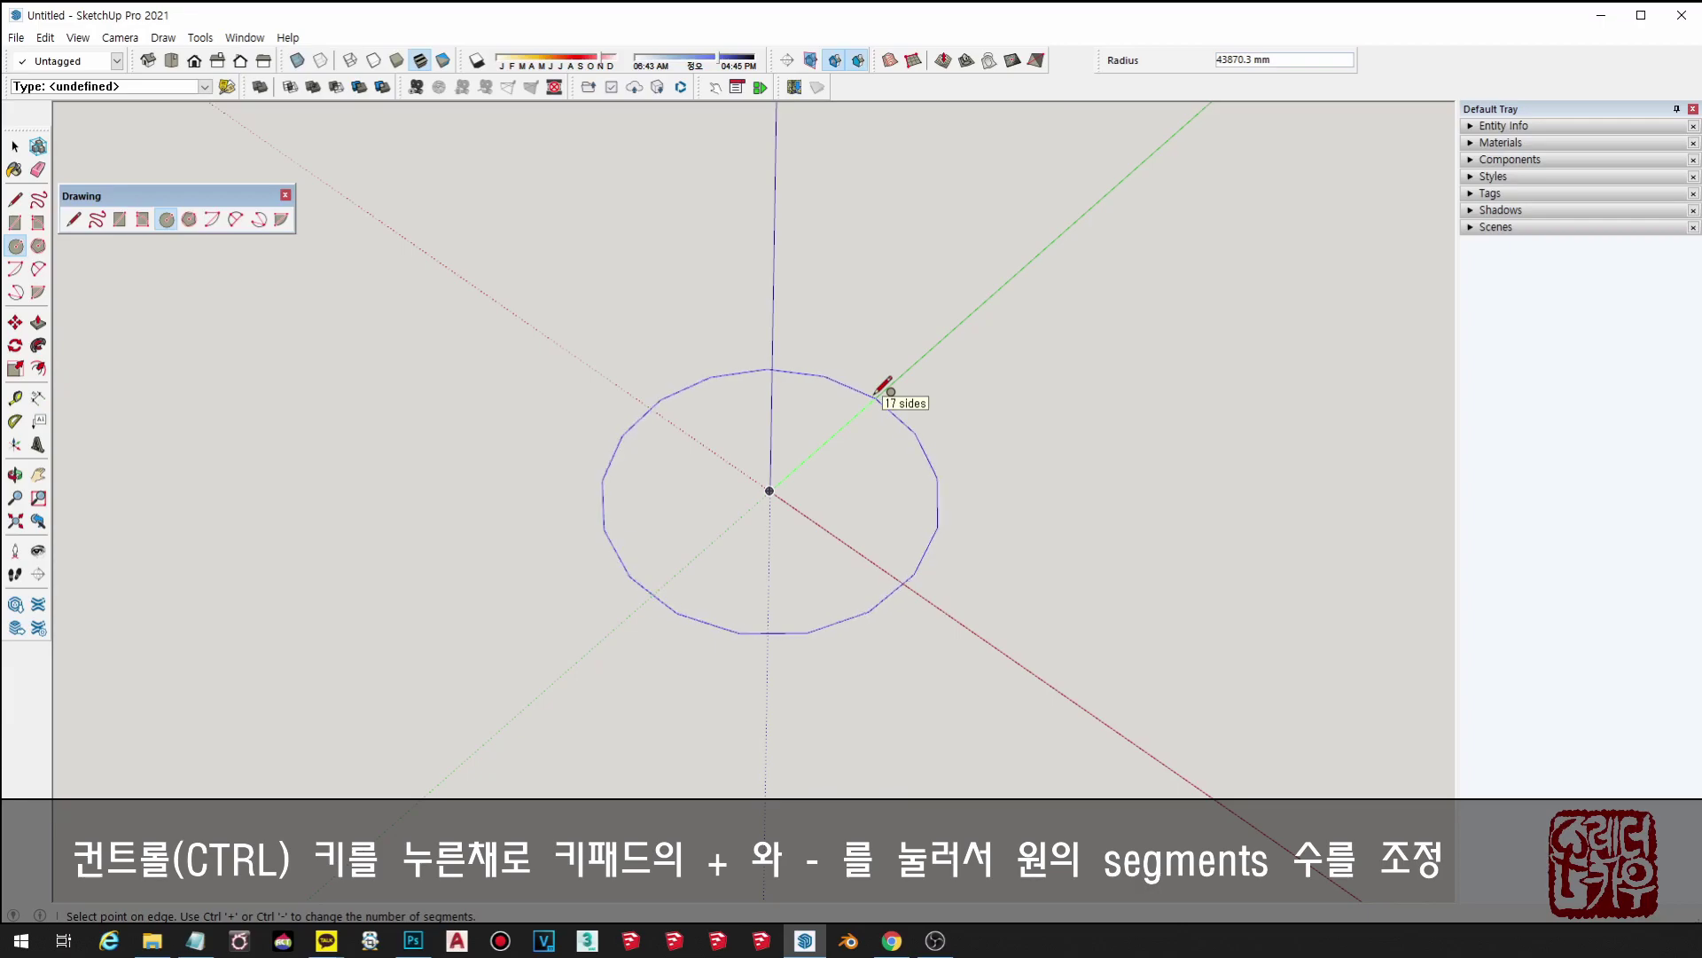
{"action": "key", "text": "ctrl+KP_Add"}
{"action": "key", "text": "ctrl+KP_Add"}
{"action": "key", "text": "ctrl+KP_Add"}
{"action": "key", "text": "ctrl+KP_Add"}
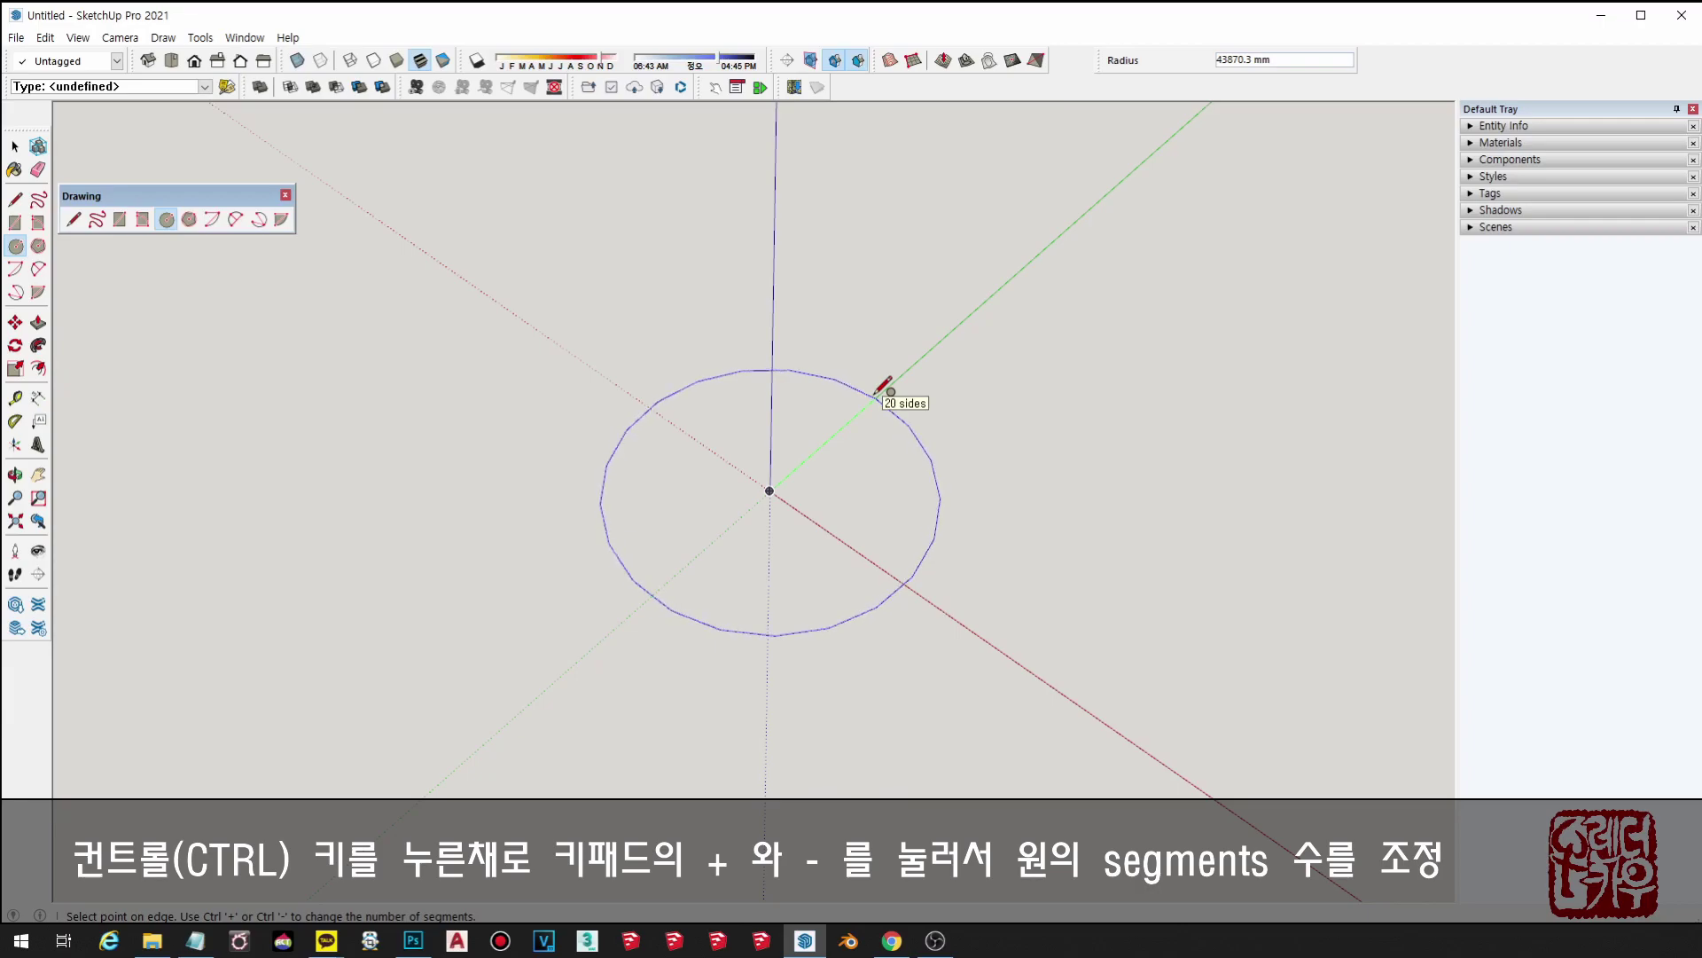
{"action": "key", "text": "ctrl+KP_Add"}
{"action": "key", "text": "ctrl+KP_Add"}
{"action": "key", "text": "ctrl+KP_Add"}
{"action": "key", "text": "ctrl+KP_Add"}
{"action": "key", "text": "ctrl+KP_Add"}
{"action": "key", "text": "ctrl+KP_Add"}
{"action": "key", "text": "ctrl+KP_Add"}
{"action": "key", "text": "ctrl+KP_Add"}
{"action": "key", "text": "ctrl+KP_Add"}
{"action": "key", "text": "ctrl+KP_Add"}
{"action": "key", "text": "ctrl+KP_Add"}
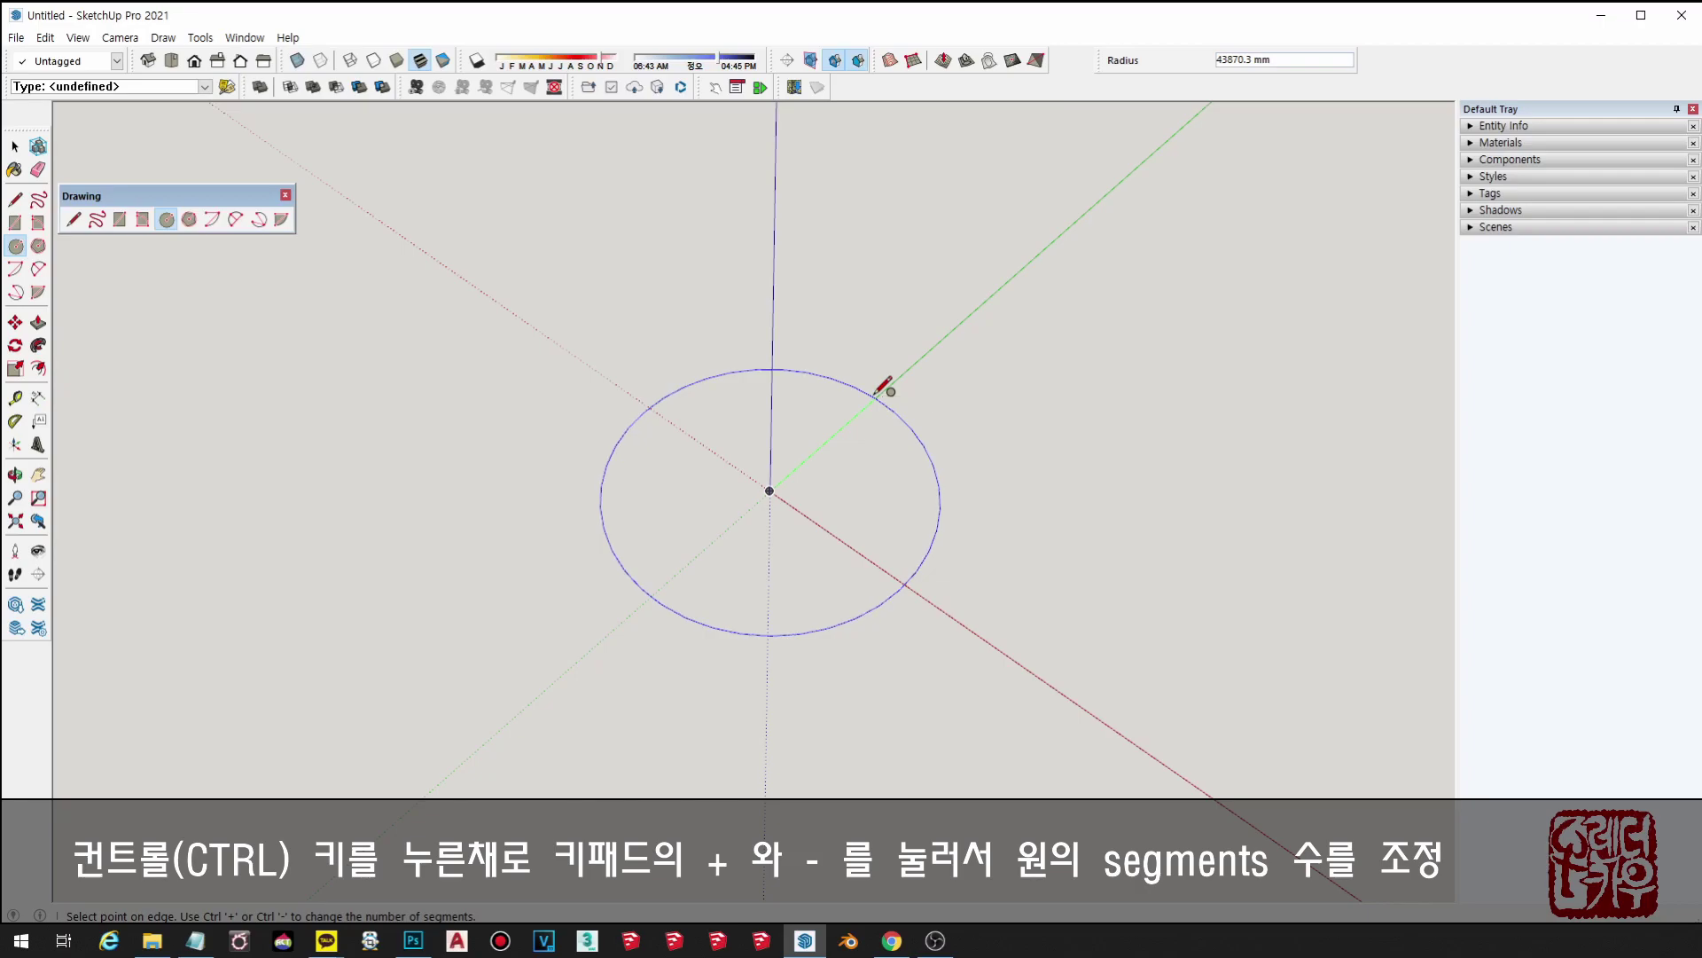
{"action": "key", "text": "ctrl+KP_Add"}
{"action": "key", "text": "ctrl+KP_Subtract"}
{"action": "key", "text": "ctrl+KP_Subtract"}
{"action": "key", "text": "ctrl+KP_Subtract"}
{"action": "key", "text": "ctrl+KP_Subtract"}
{"action": "key", "text": "ctrl+KP_Subtract"}
{"action": "key", "text": "ctrl+KP_Subtract"}
{"action": "key", "text": "ctrl+KP_Subtract"}
{"action": "key", "text": "ctrl+KP_Subtract"}
{"action": "key", "text": "ctrl+KP_Subtract"}
{"action": "key", "text": "ctrl+KP_Subtract"}
{"action": "key", "text": "ctrl+KP_Subtract"}
{"action": "key", "text": "ctrl+KP_Add"}
{"action": "key", "text": "ctrl+KP_Add"}
- Finish the faceted circle as a filled face, then select and delete it
{"action": "left_click", "coordinate": [878, 394]}
{"action": "key", "text": "space"}
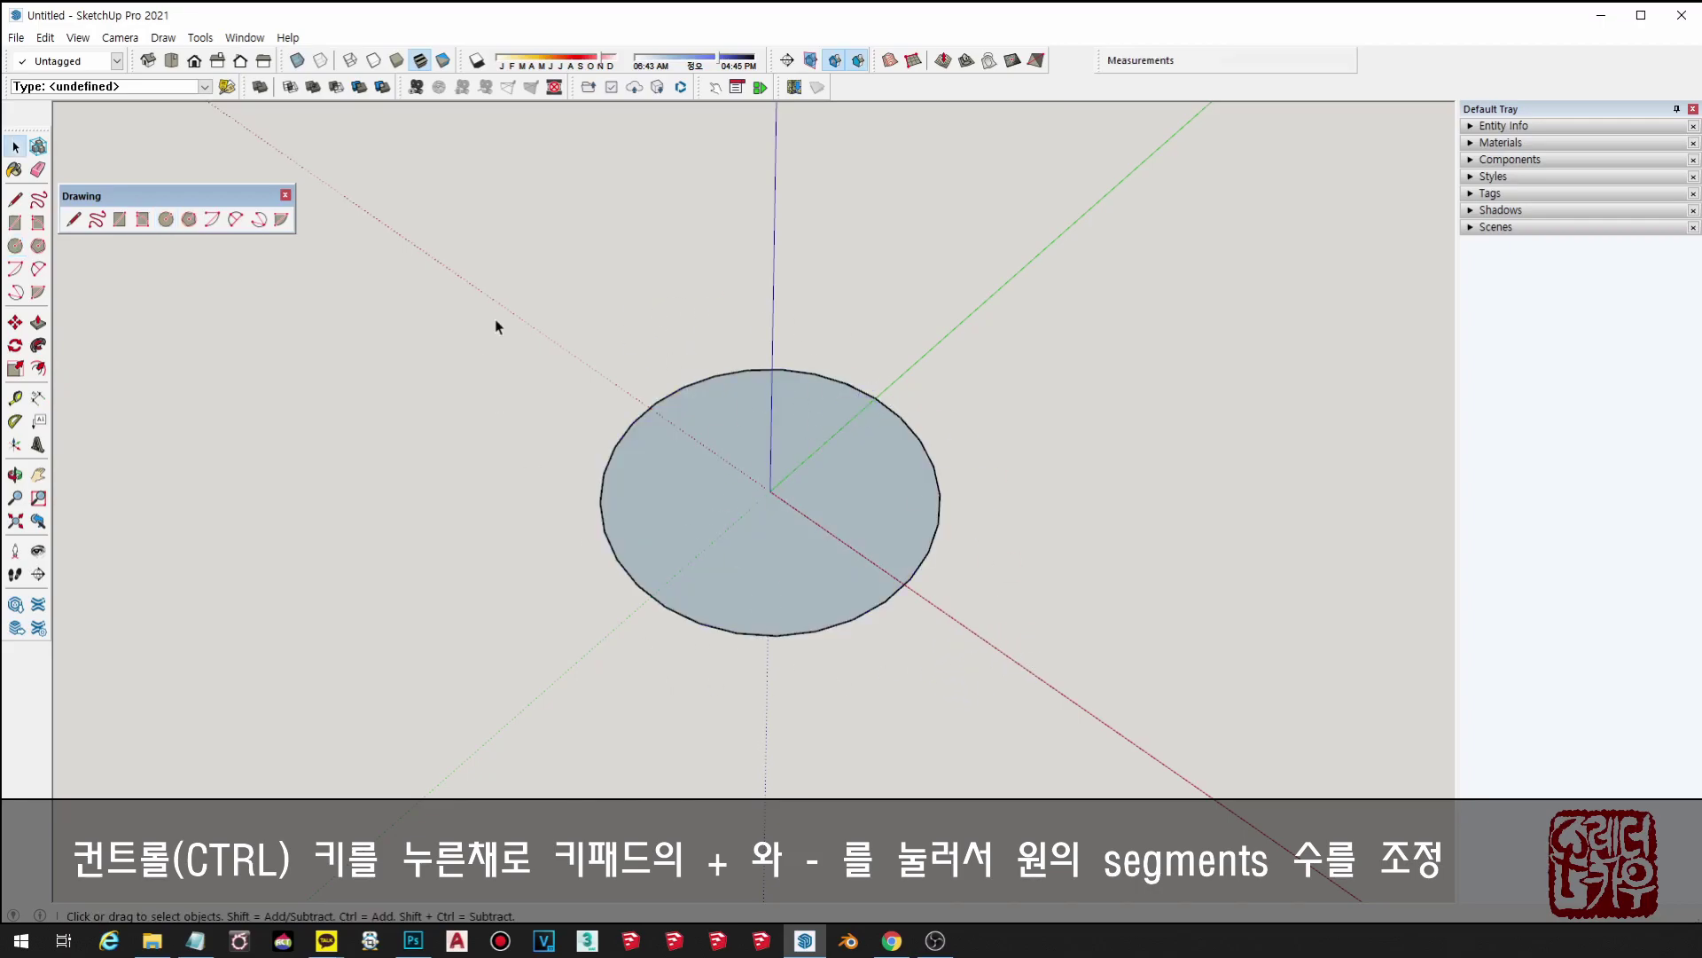
{"action": "left_click_drag", "start_coordinate": [601, 297], "coordinate": [894, 665]}
{"action": "left_click_drag", "start_coordinate": [480, 260], "coordinate": [1167, 792]}
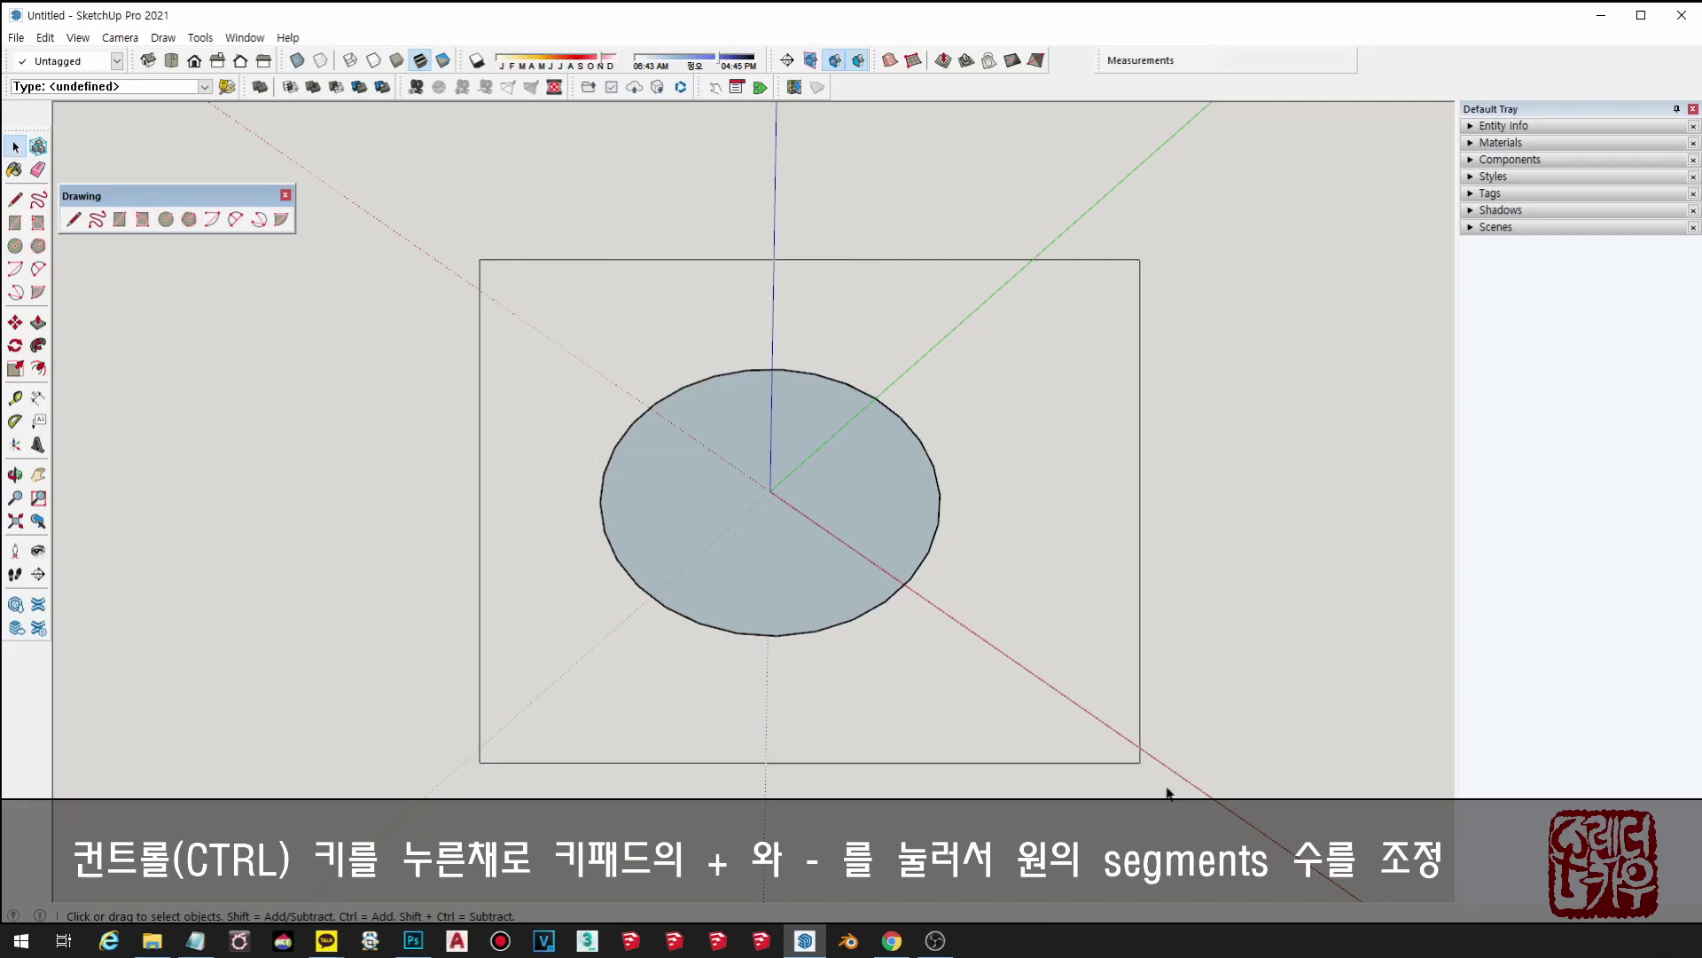
{"action": "key", "text": "Delete"}
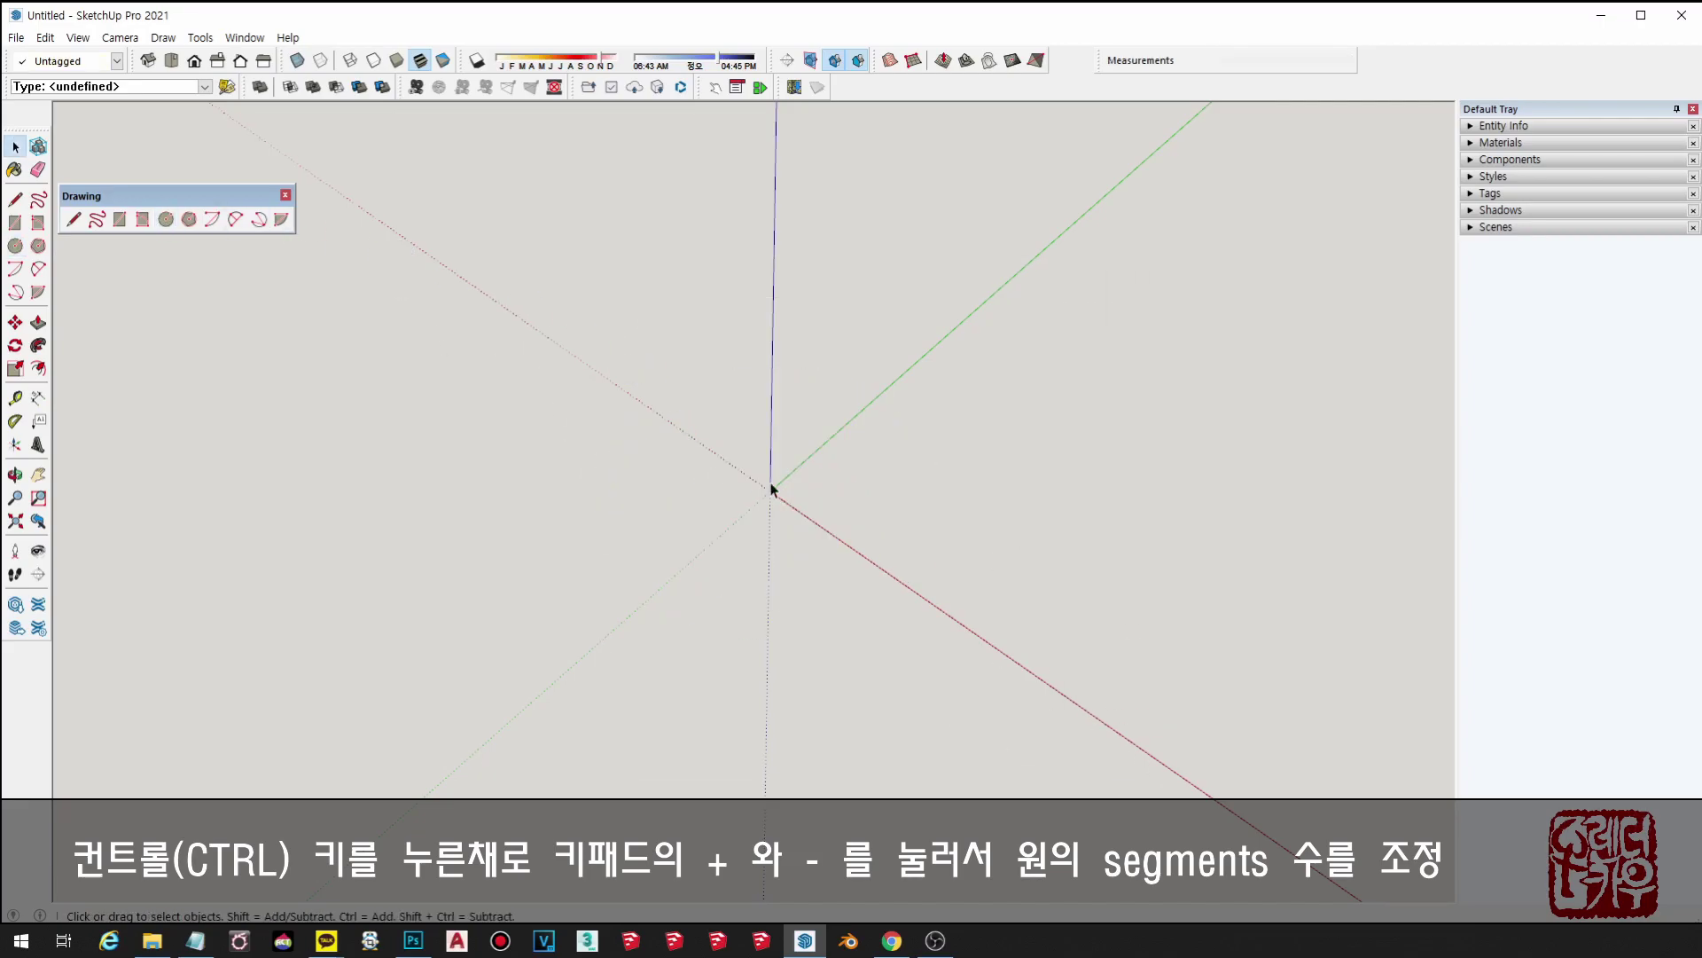
- Draw a circle at the origin with a 3000 mm radius
{"action": "key", "text": "c"}
{"action": "type", "text": "16"}
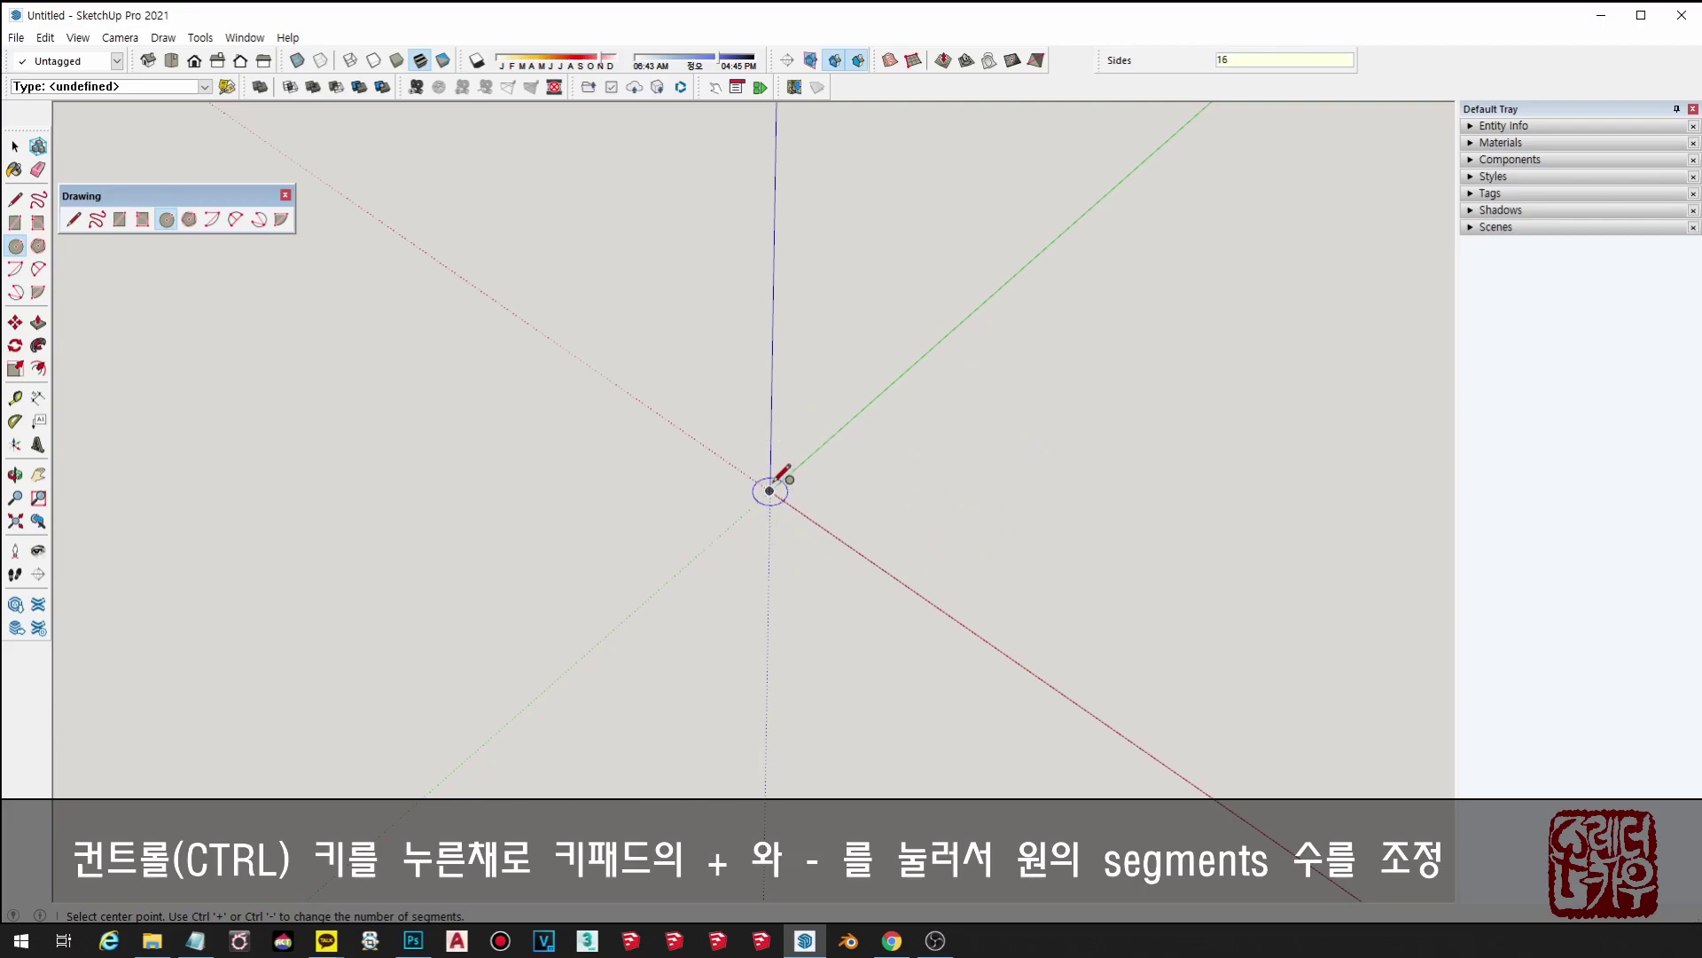
{"action": "left_click", "coordinate": [770, 490]}
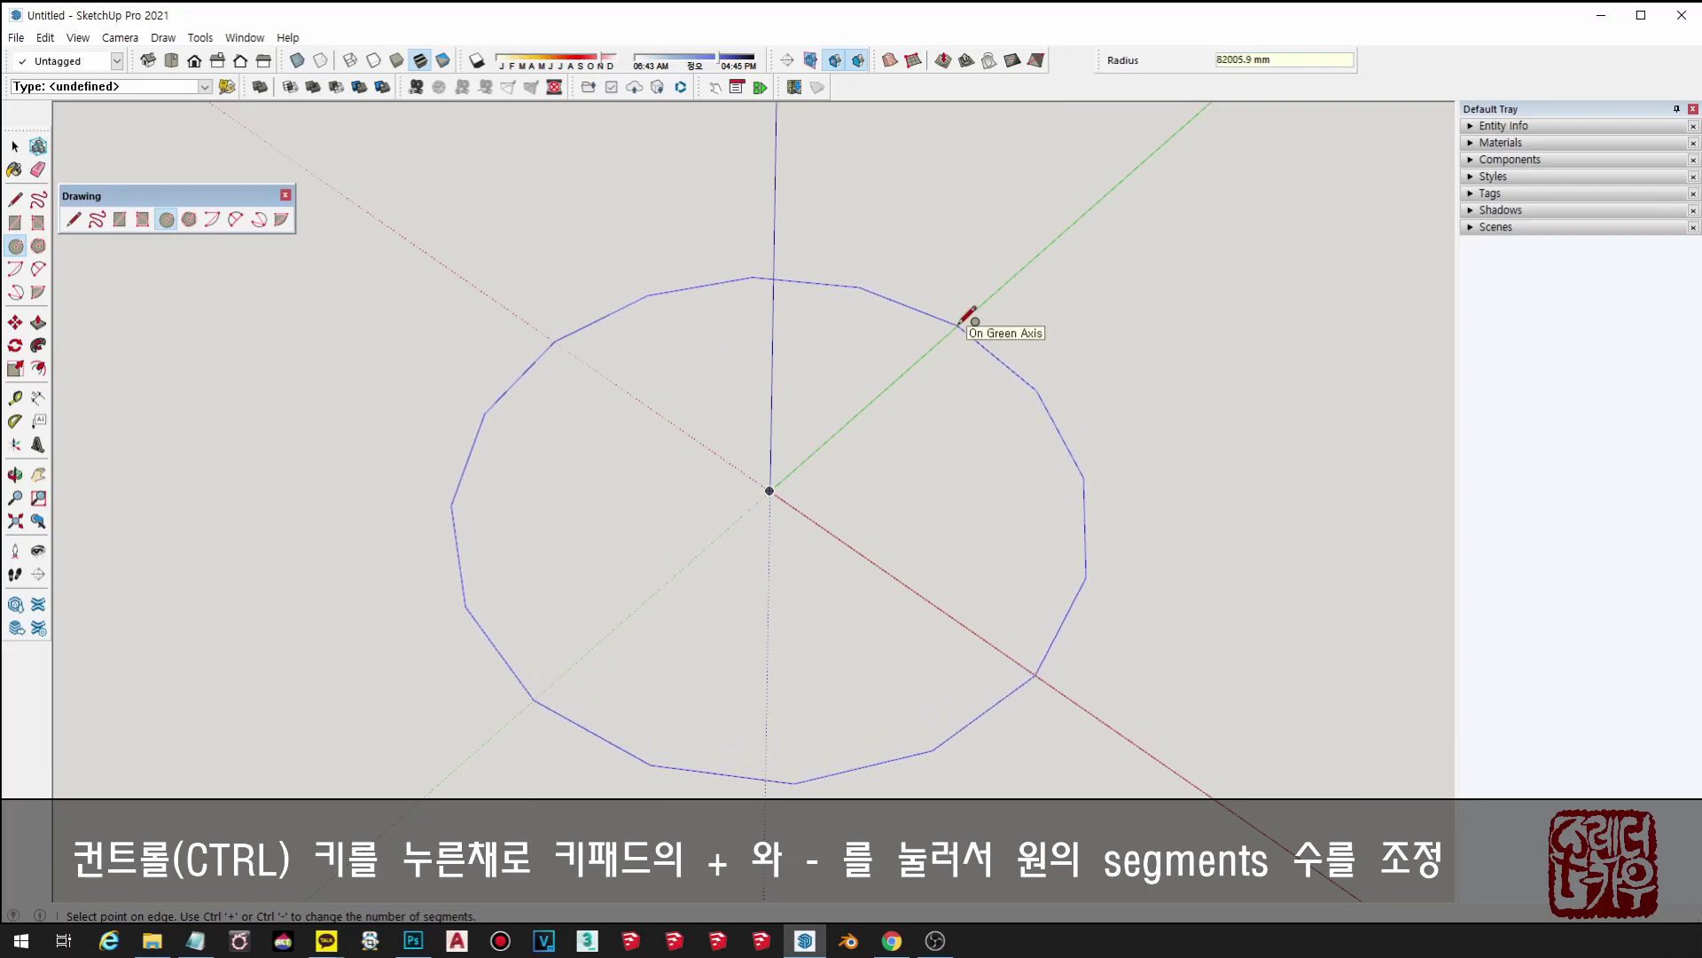
{"action": "type", "text": "3000"}
{"action": "key", "text": "Return"}
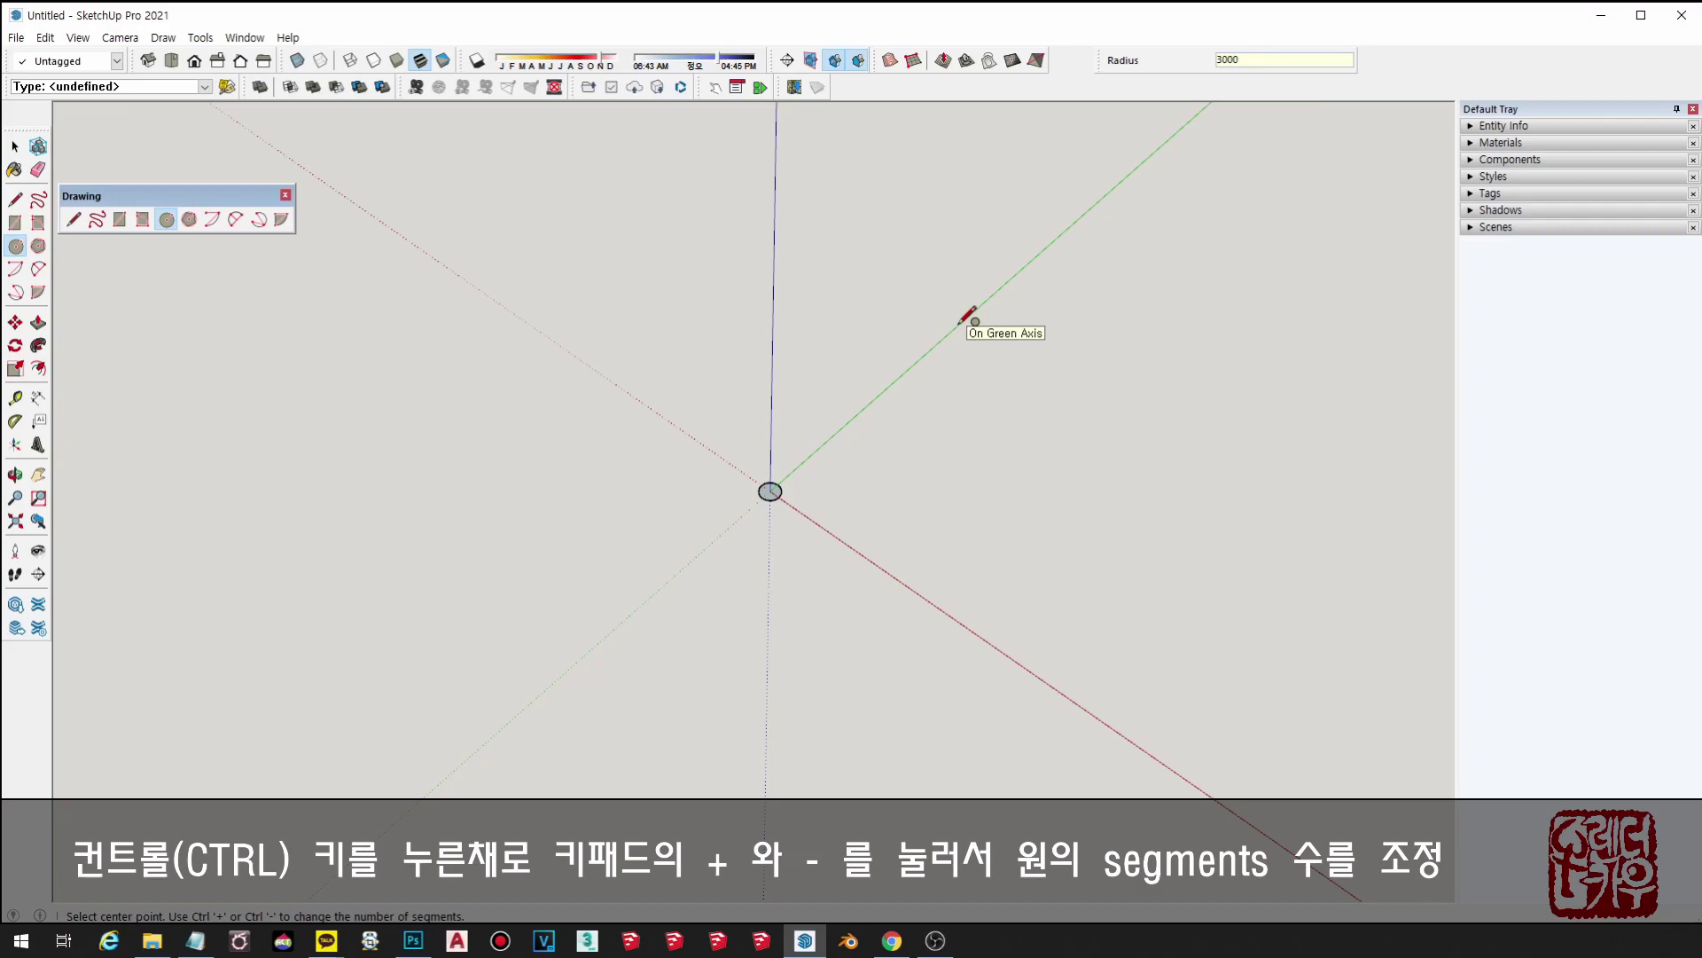
- Select and delete the 3000 mm circle
{"action": "key", "text": "space"}
{"action": "scroll", "coordinate": [764, 492], "scroll_direction": "up", "scroll_amount": 1}
{"action": "scroll", "coordinate": [764, 492], "scroll_direction": "up", "scroll_amount": 2}
{"action": "scroll", "coordinate": [761, 488], "scroll_direction": "up", "scroll_amount": 2}
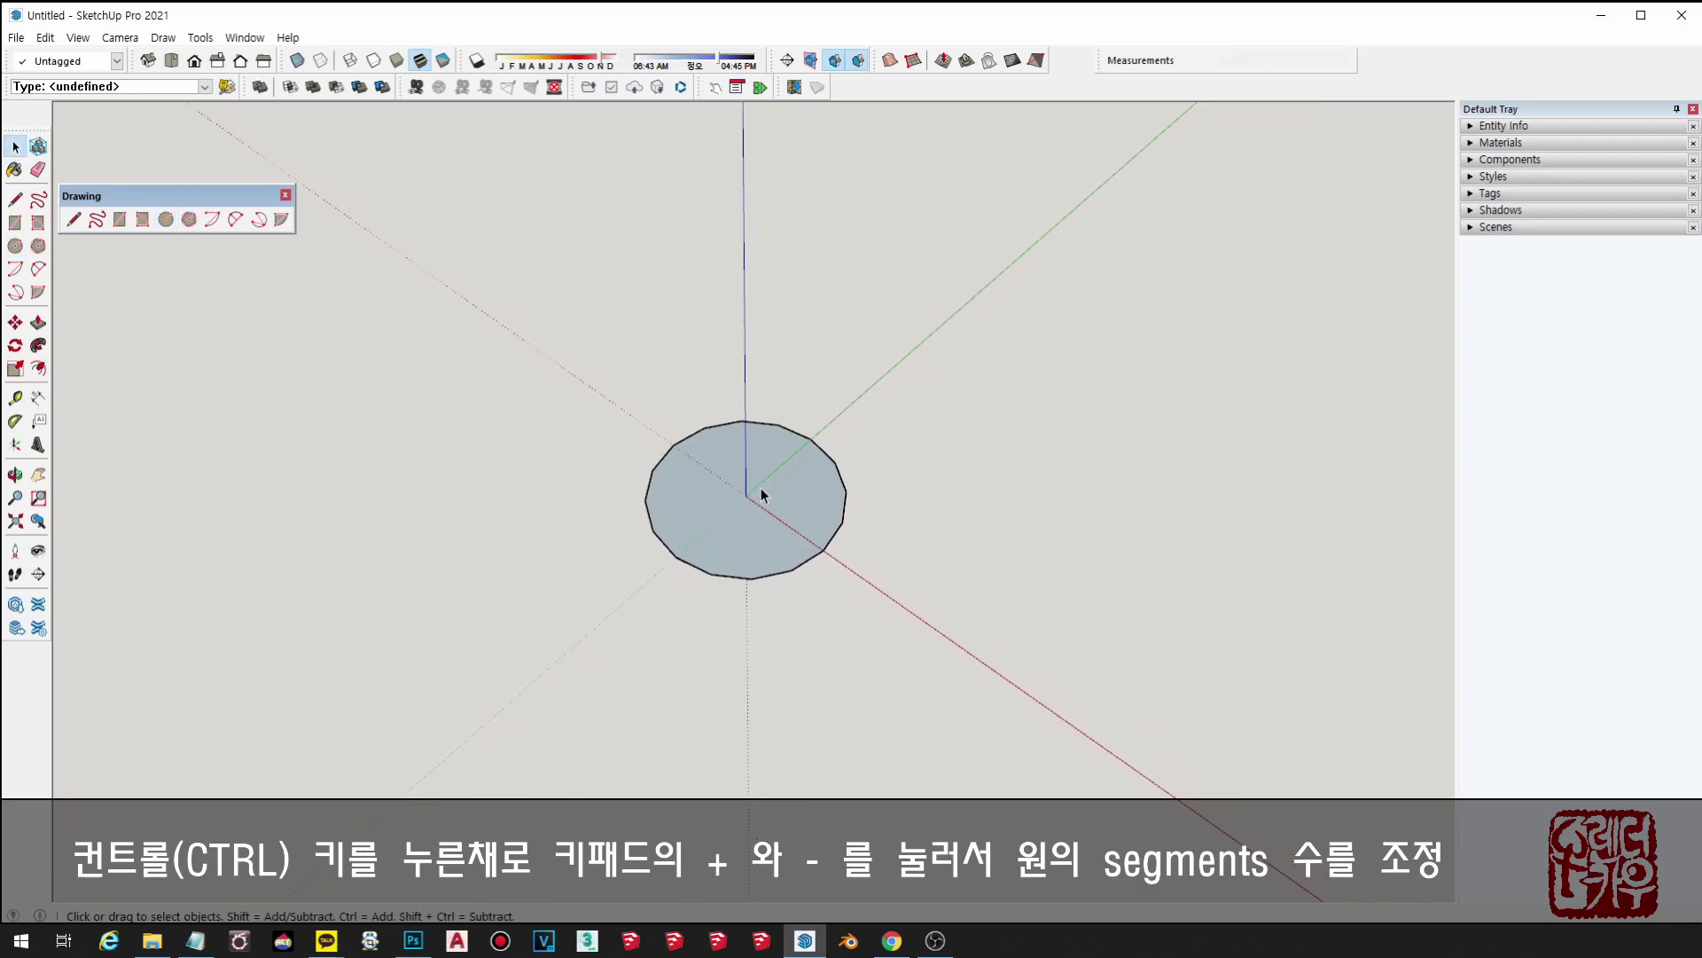
{"action": "scroll", "coordinate": [761, 488], "scroll_direction": "up", "scroll_amount": 2}
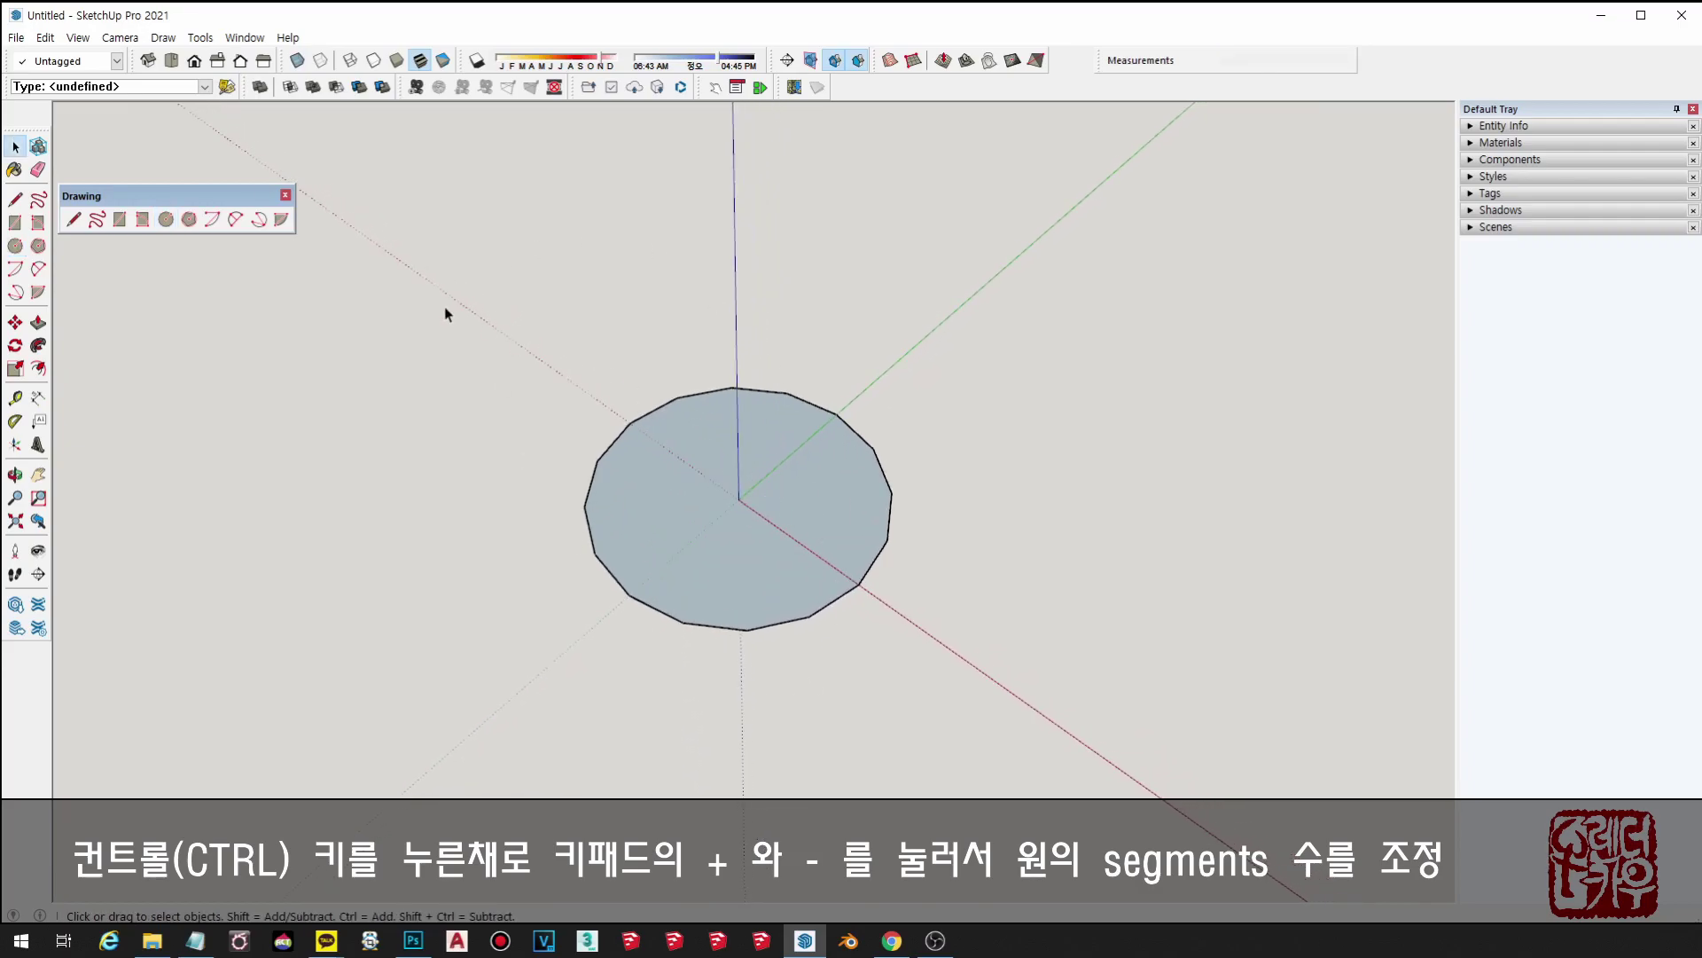
{"action": "left_click_drag", "start_coordinate": [446, 313], "coordinate": [1073, 776]}
{"action": "key", "text": "Delete"}
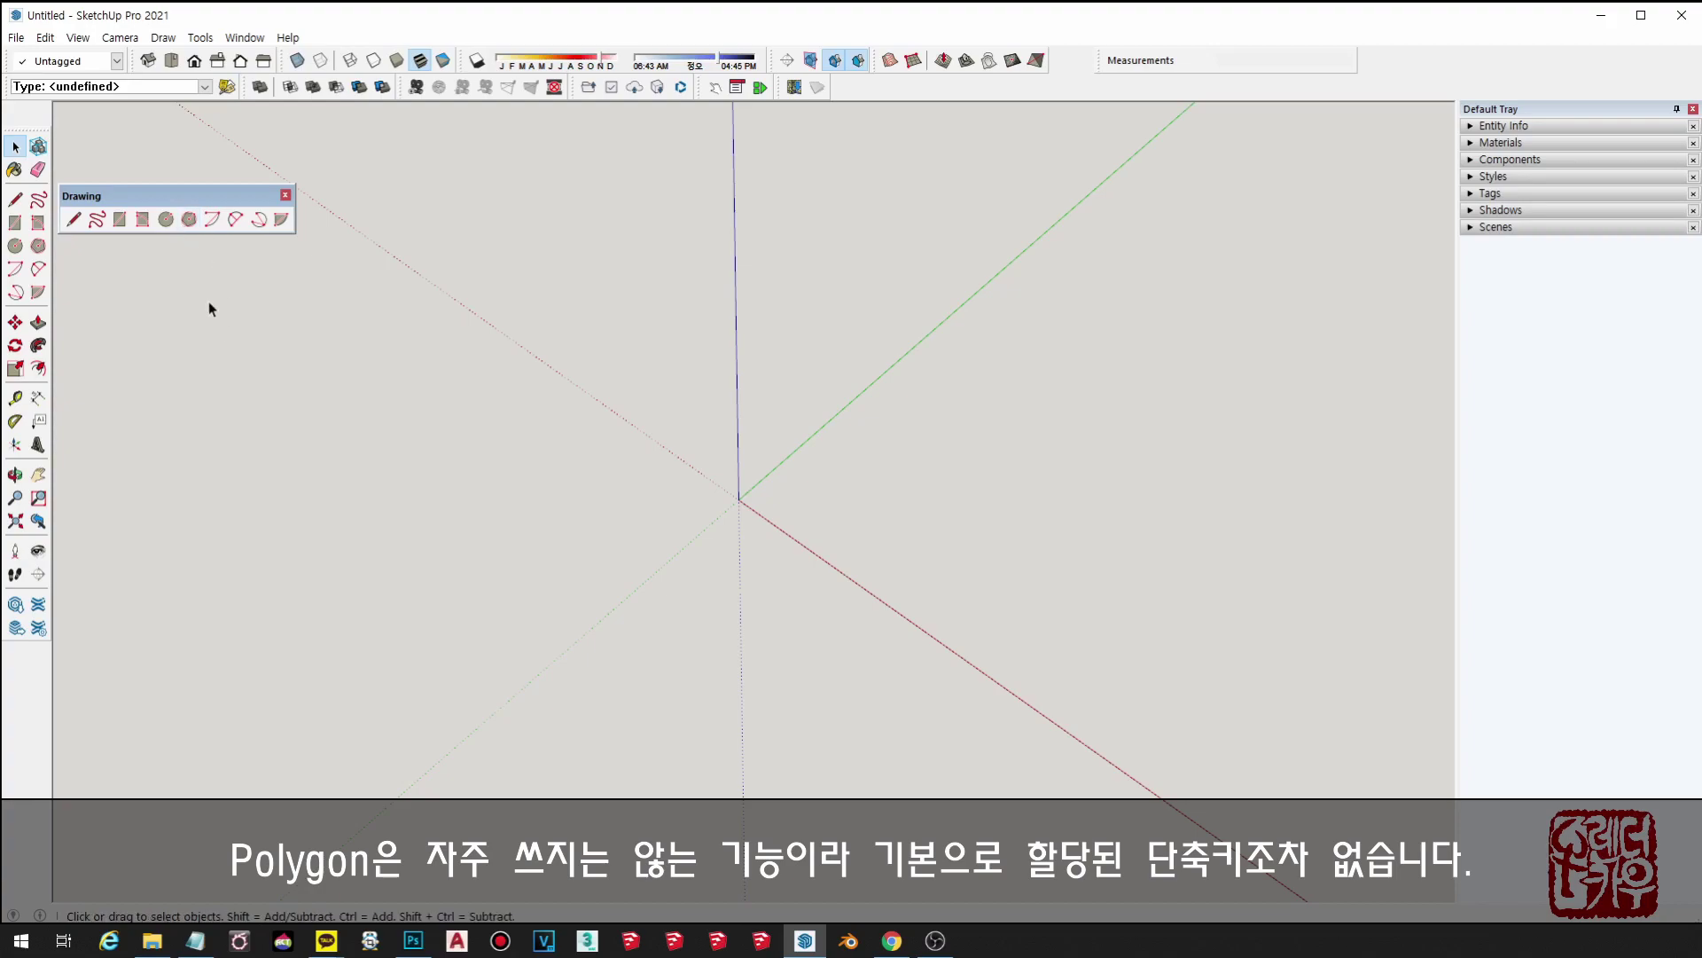
- Draw an eight-sided filled polygon centred at the origin
{"action": "left_click", "coordinate": [188, 220]}
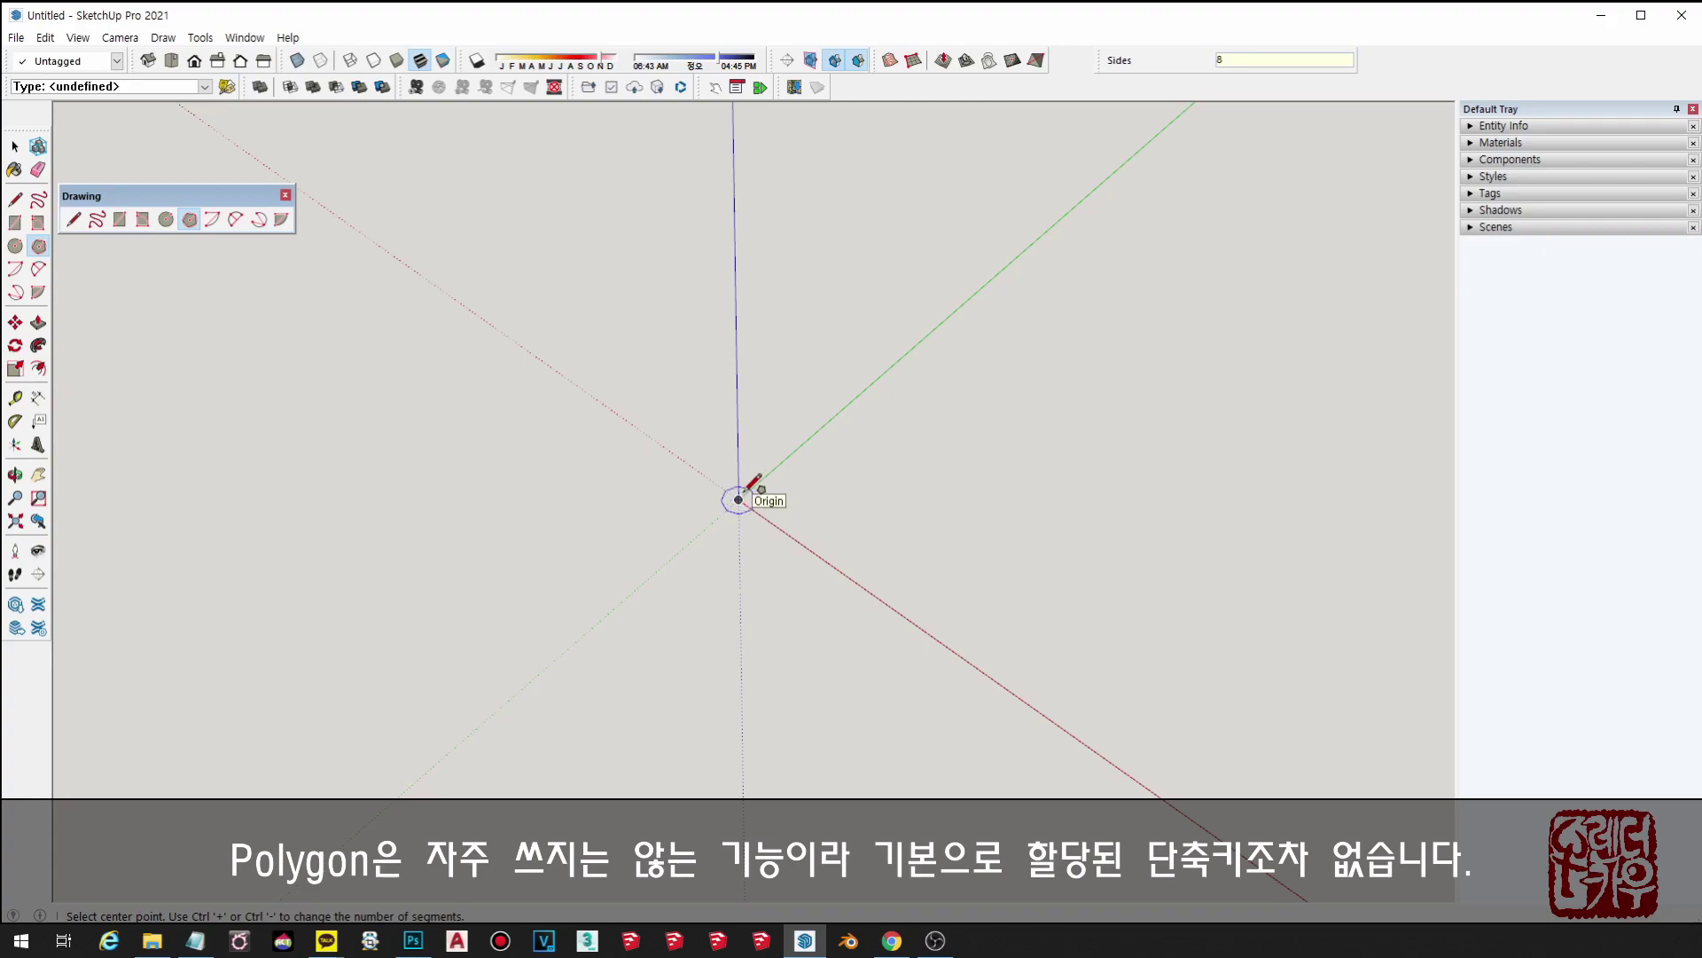
{"action": "left_click", "coordinate": [739, 499]}
{"action": "left_click", "coordinate": [934, 334]}
- Add a filled hexagon beside the octagon on the red axis
{"action": "scroll", "coordinate": [934, 334], "scroll_direction": "down", "scroll_amount": 1}
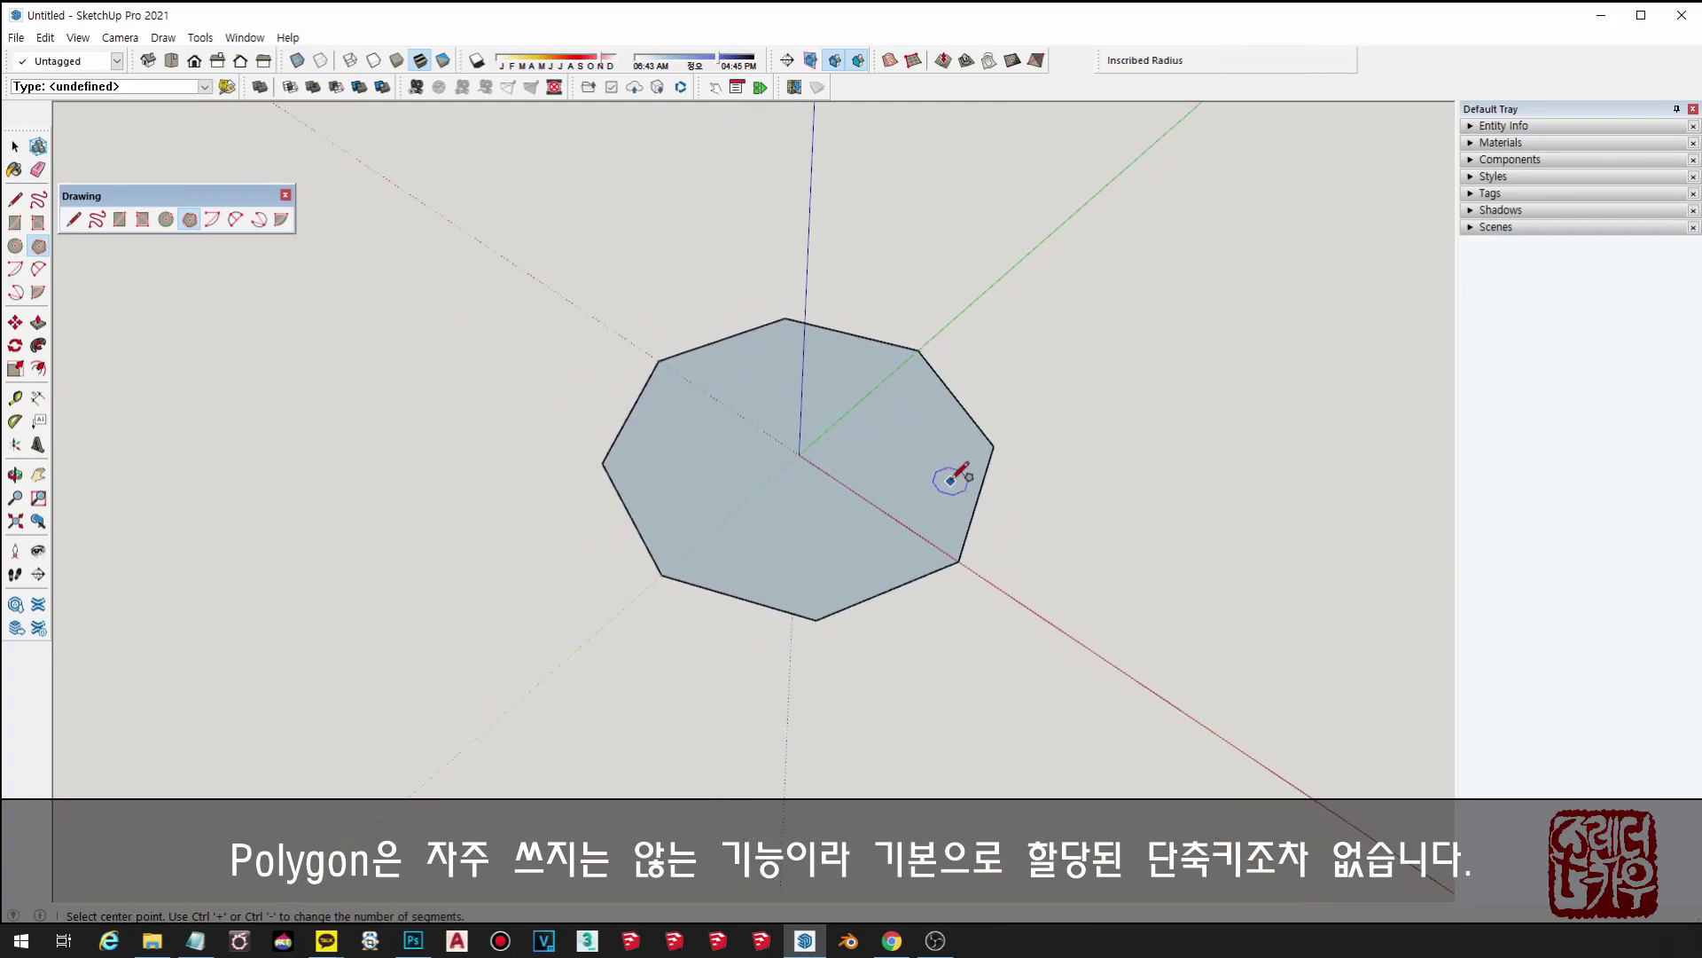
{"action": "middle_click_drag", "start_coordinate": [953, 480], "coordinate": [703, 532], "text": "shift"}
{"action": "left_click", "coordinate": [769, 639]}
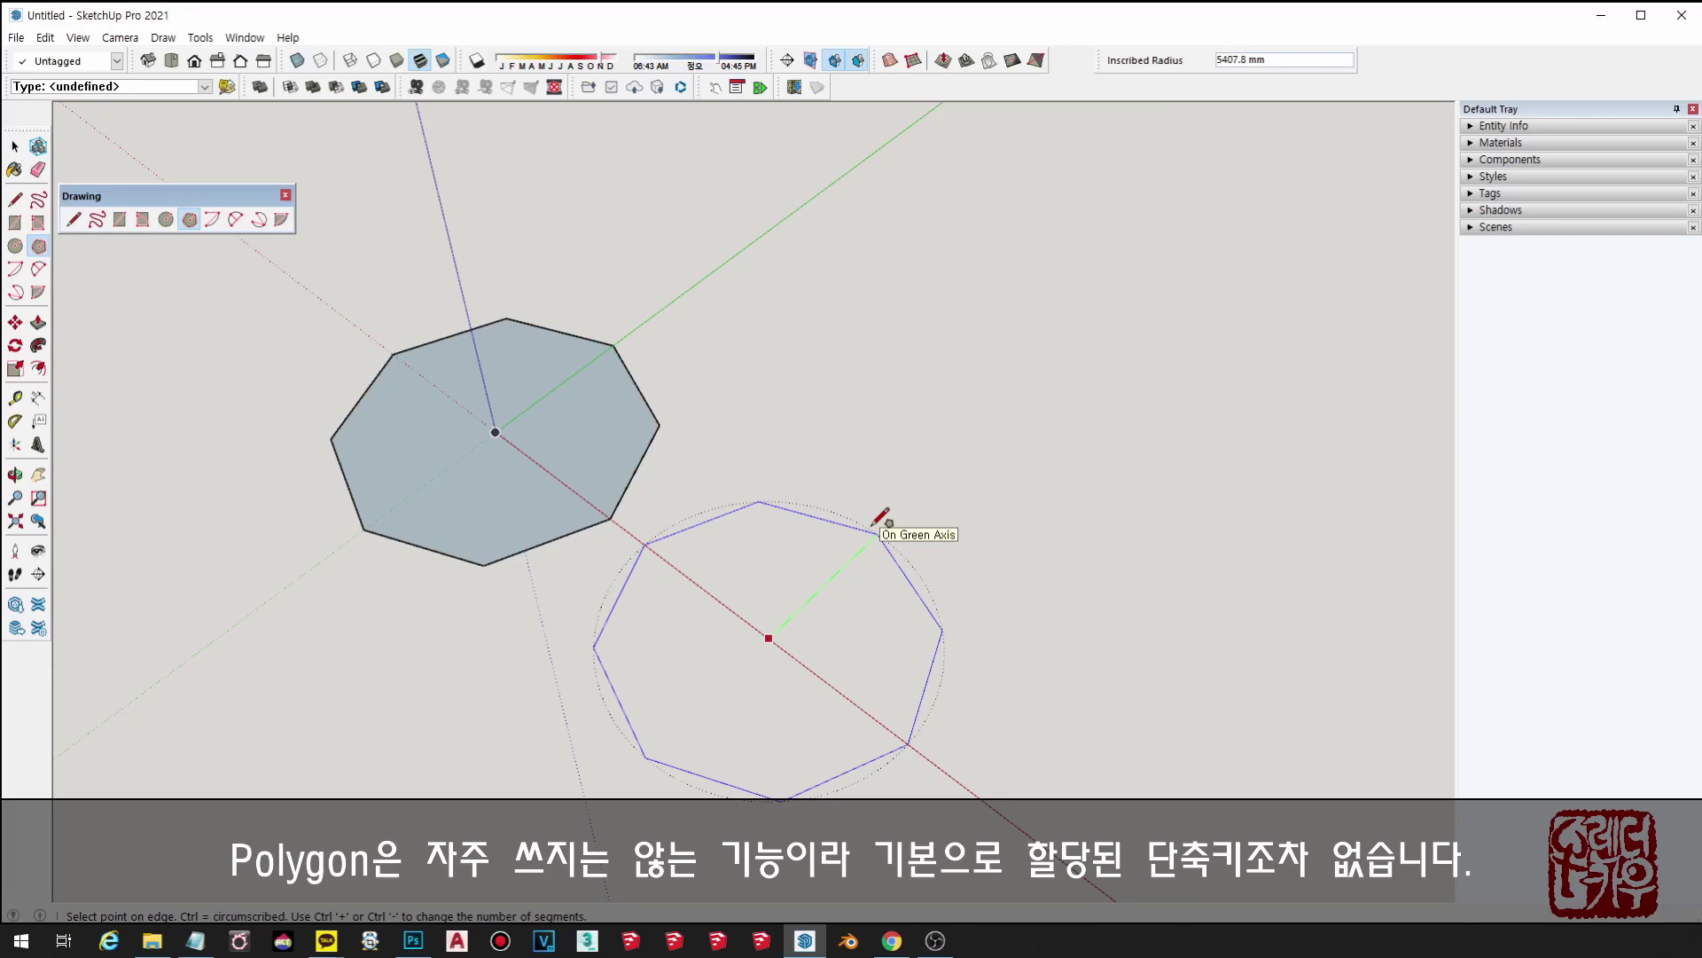
{"action": "key", "text": "ctrl+minus"}
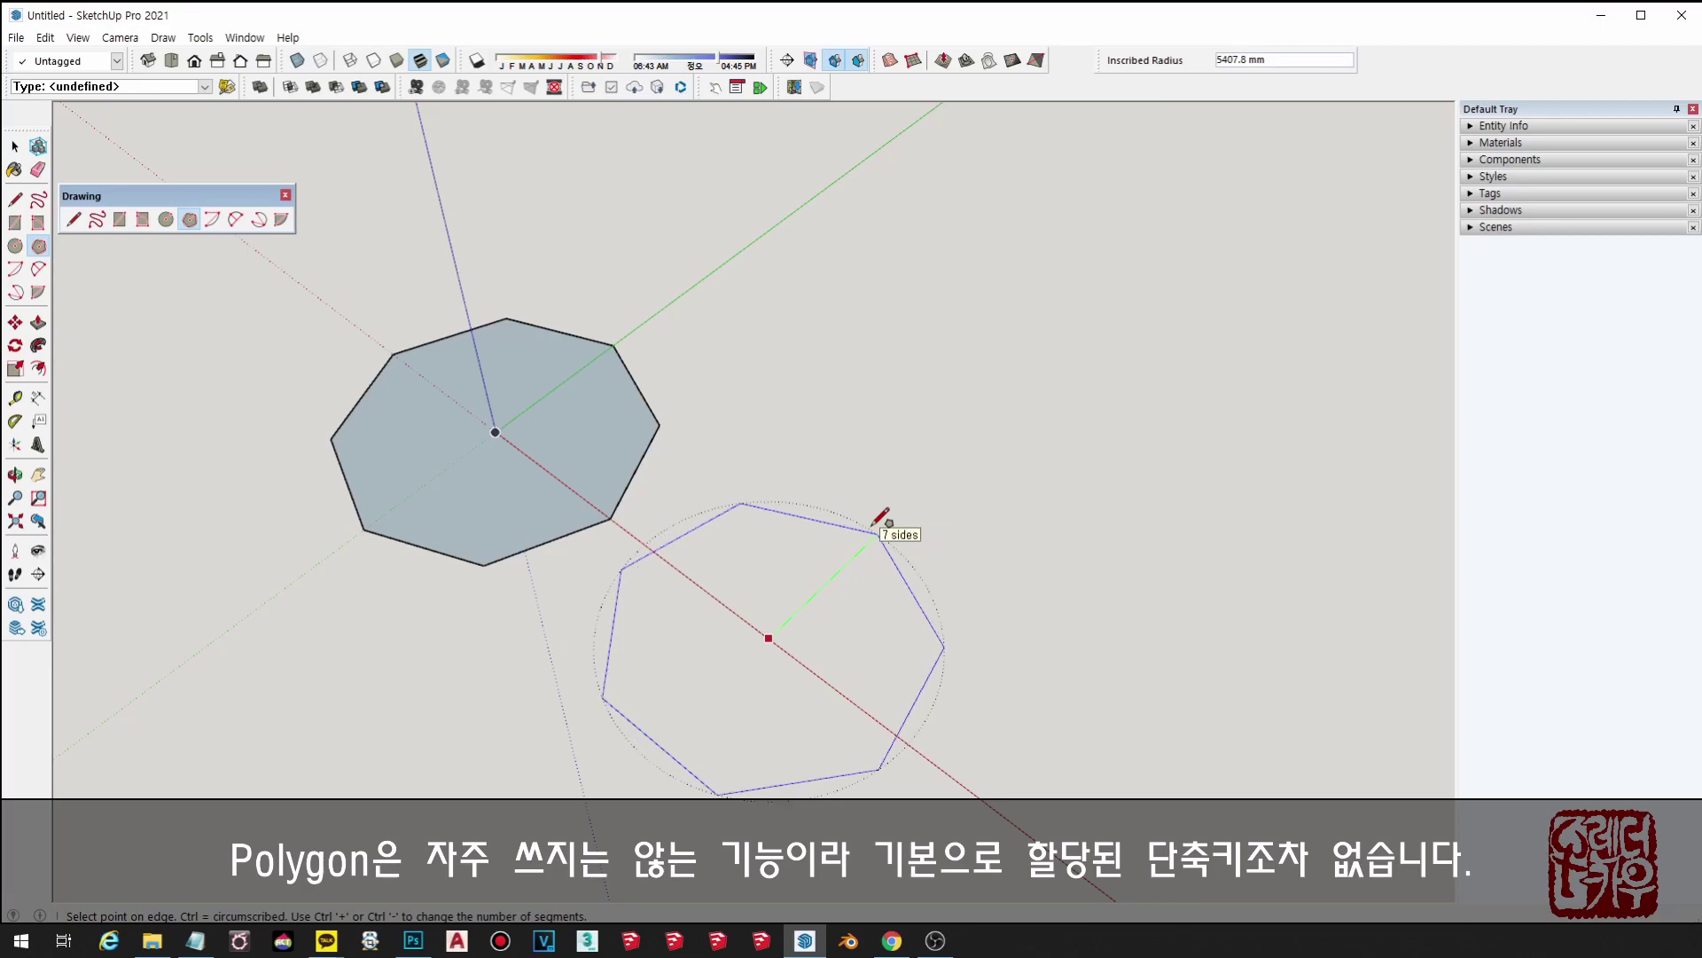
{"action": "key", "text": "ctrl+minus"}
{"action": "left_click", "coordinate": [878, 530]}
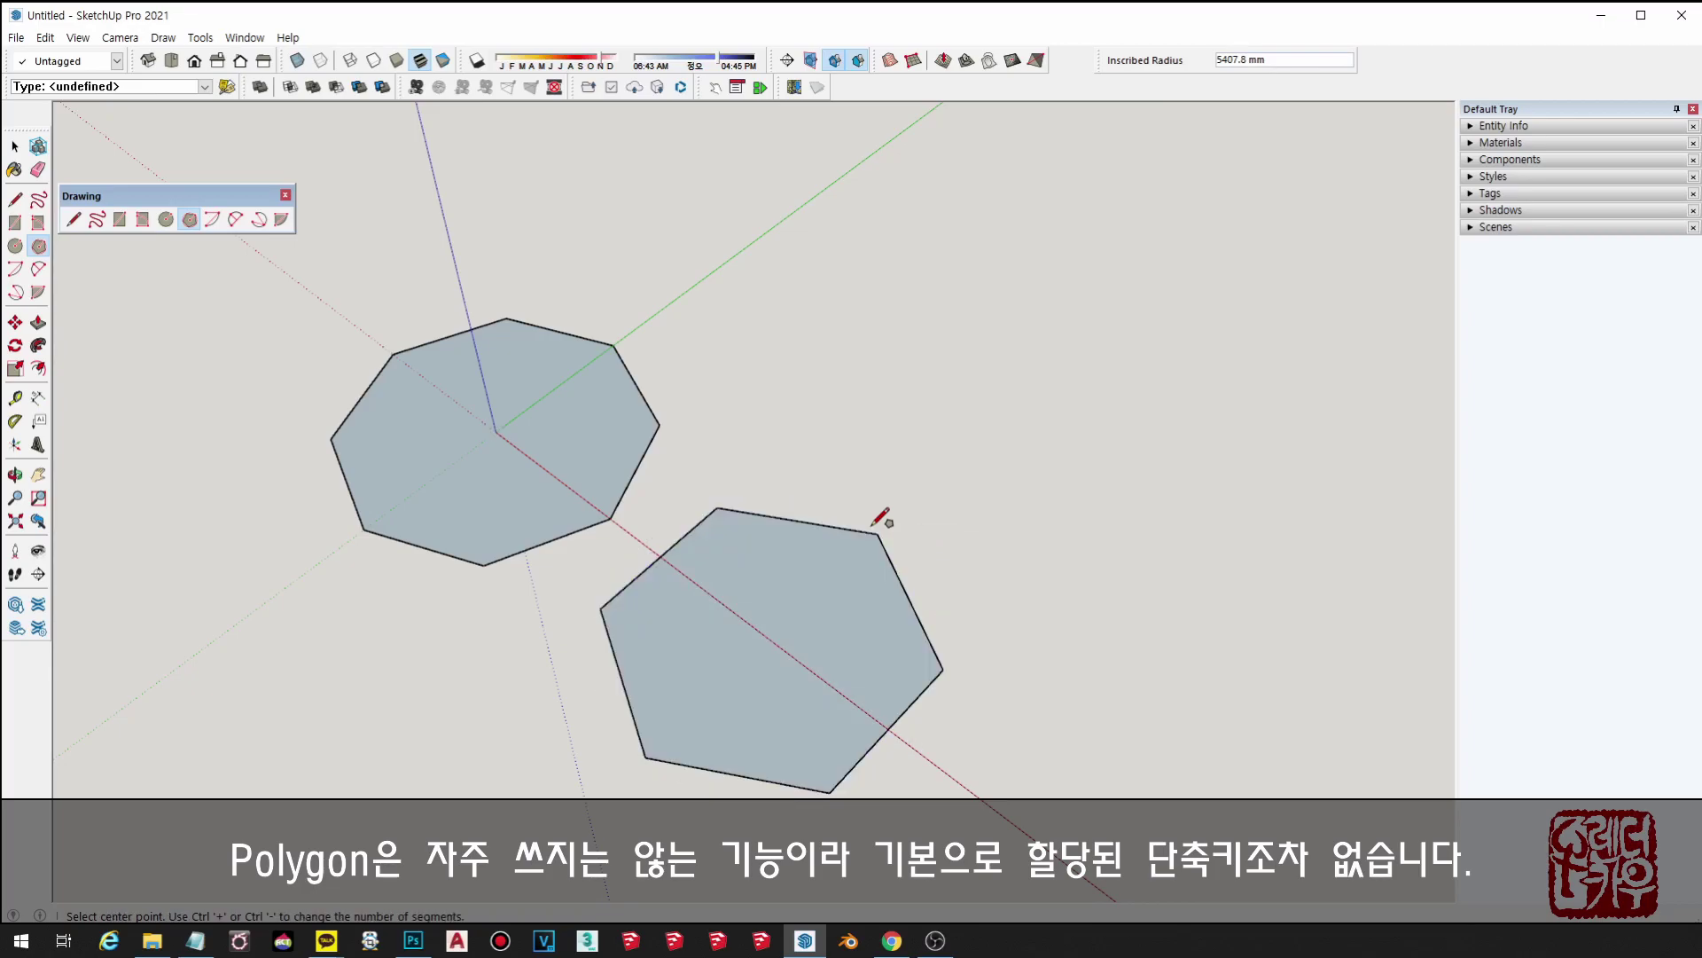
- Add a 12-sided filled polygon further along the red axis
{"action": "scroll", "coordinate": [881, 507], "scroll_direction": "down", "scroll_amount": 1}
{"action": "scroll", "coordinate": [883, 510], "scroll_direction": "down", "scroll_amount": 1}
{"action": "scroll", "coordinate": [981, 732], "scroll_direction": "down", "scroll_amount": 1}
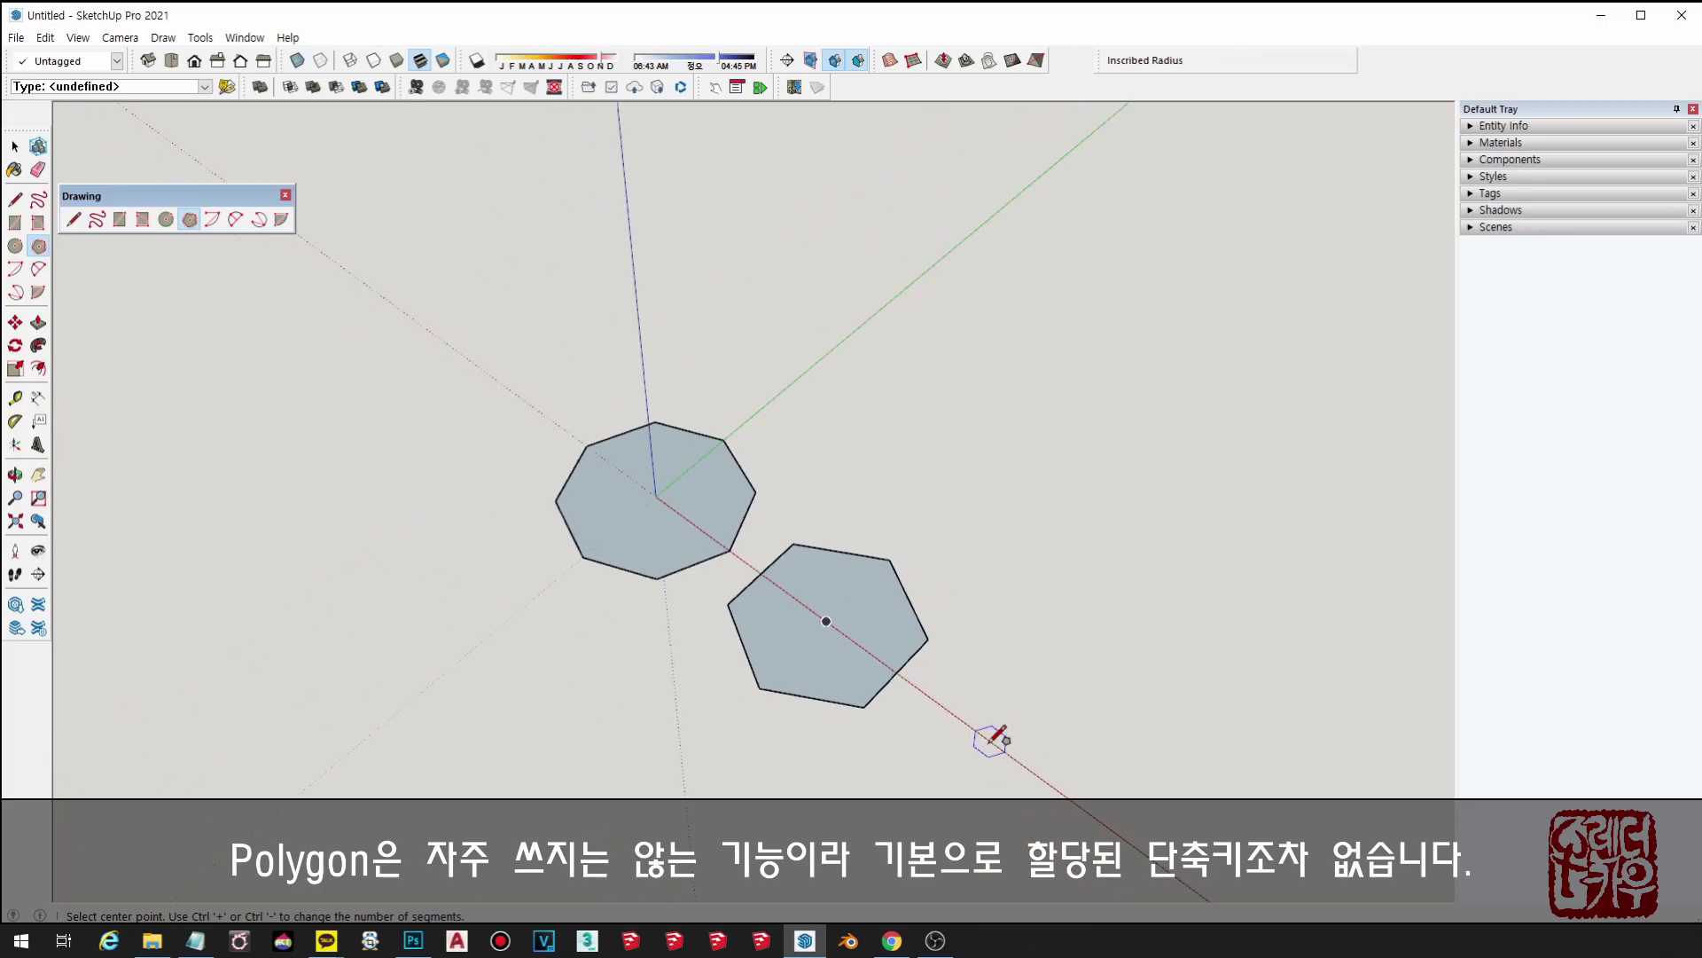
{"action": "left_click", "coordinate": [990, 742]}
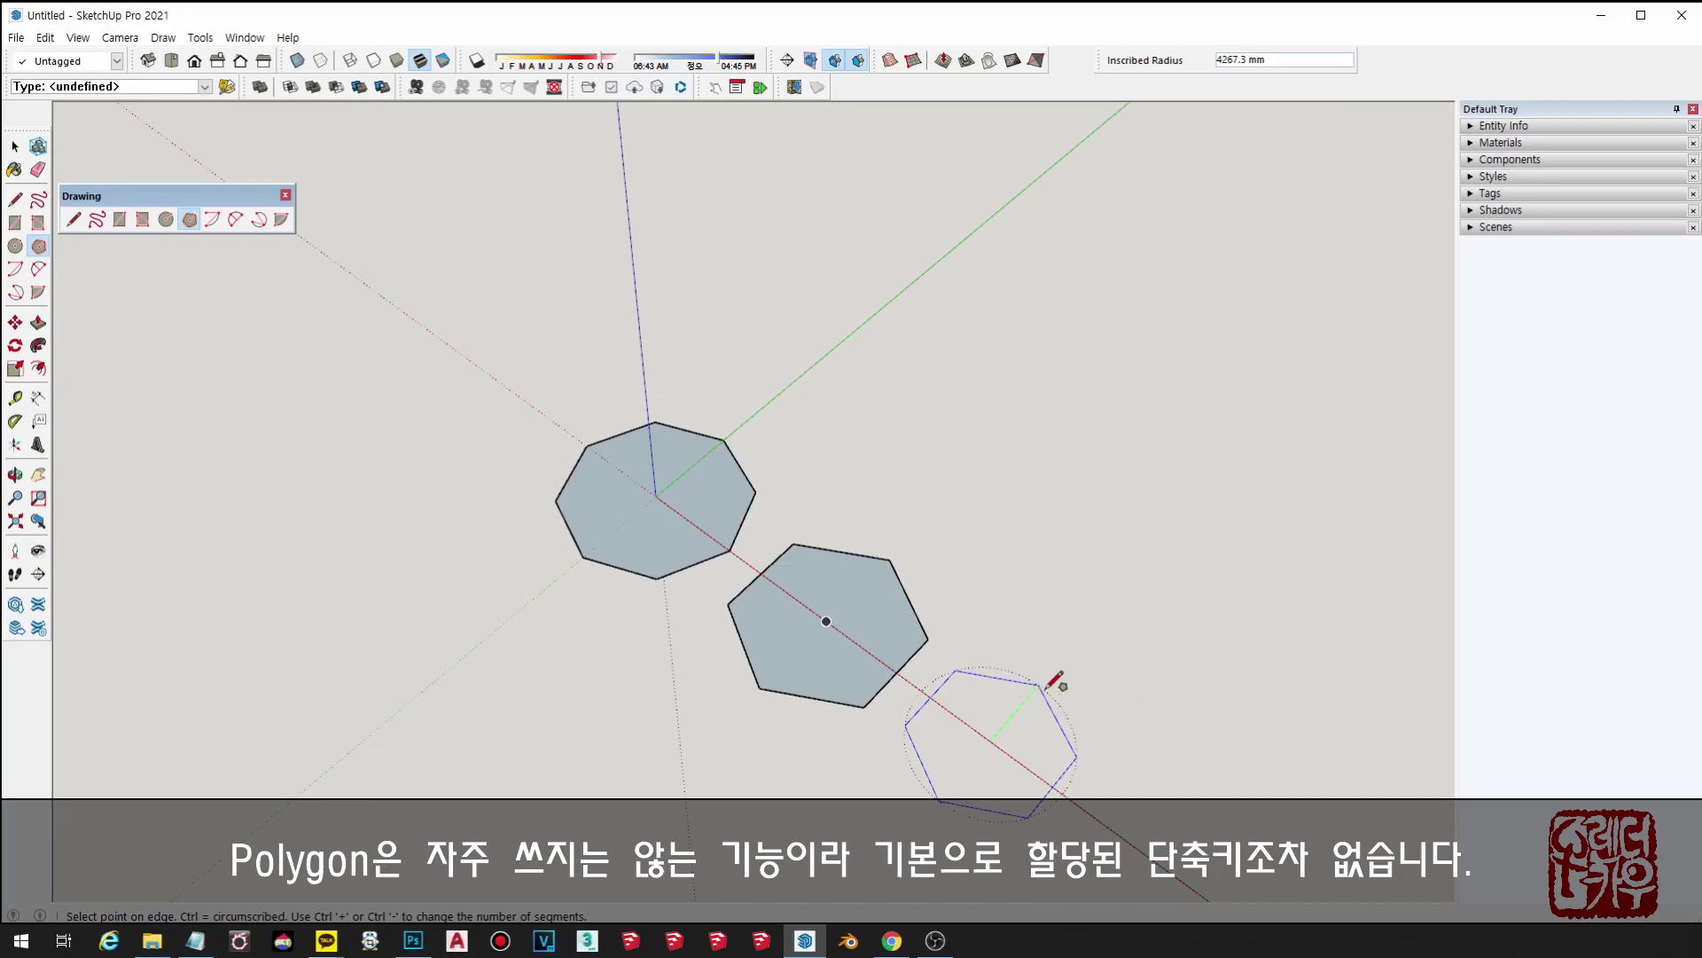
{"action": "key", "text": "ctrl+plus"}
{"action": "key", "text": "ctrl+plus"}
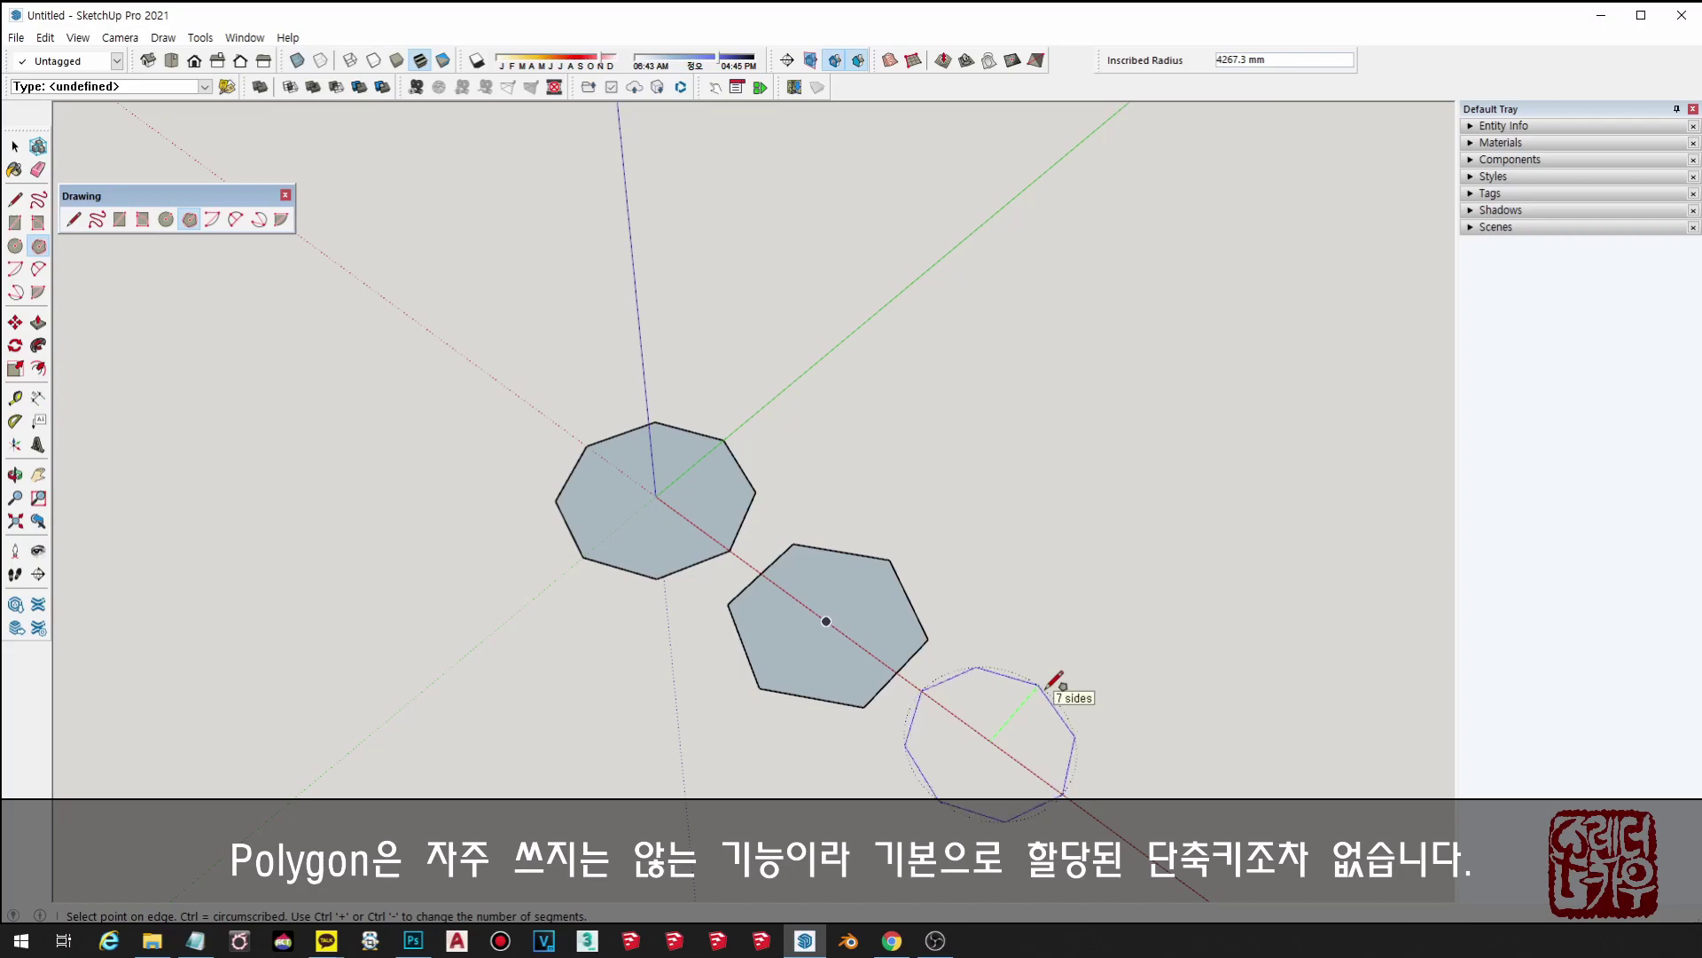
{"action": "key", "text": "ctrl+plus"}
{"action": "key", "text": "ctrl+plus"}
{"action": "key", "text": "ctrl+plus"}
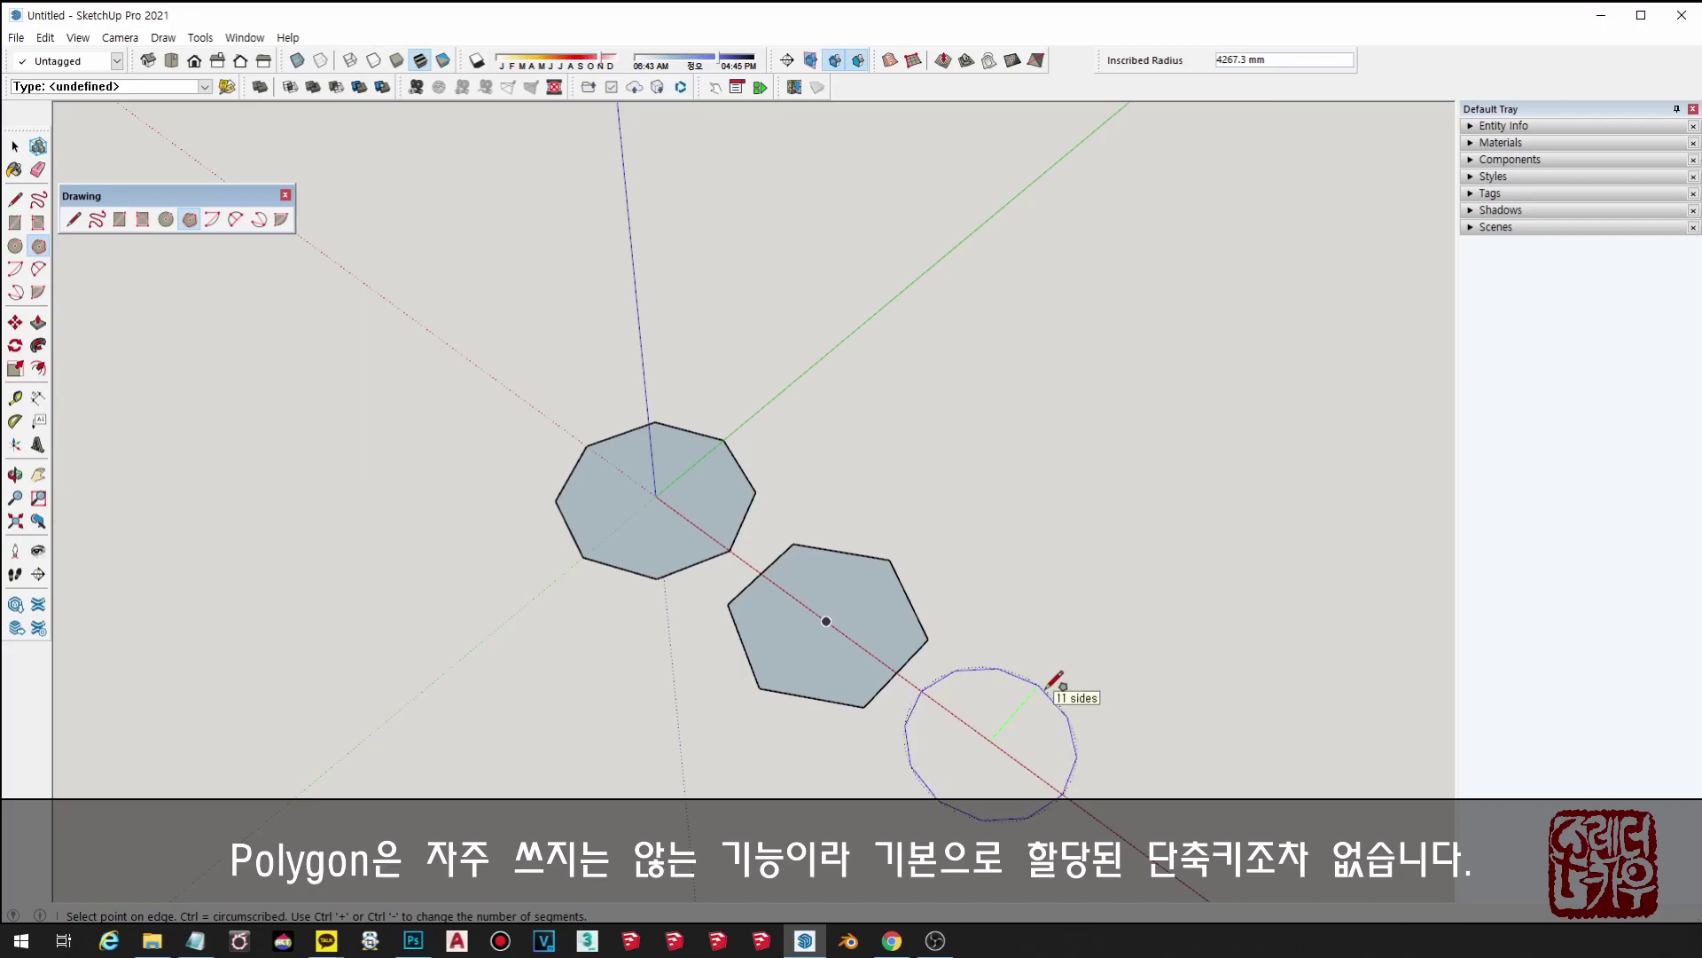
{"action": "key", "text": "ctrl+plus"}
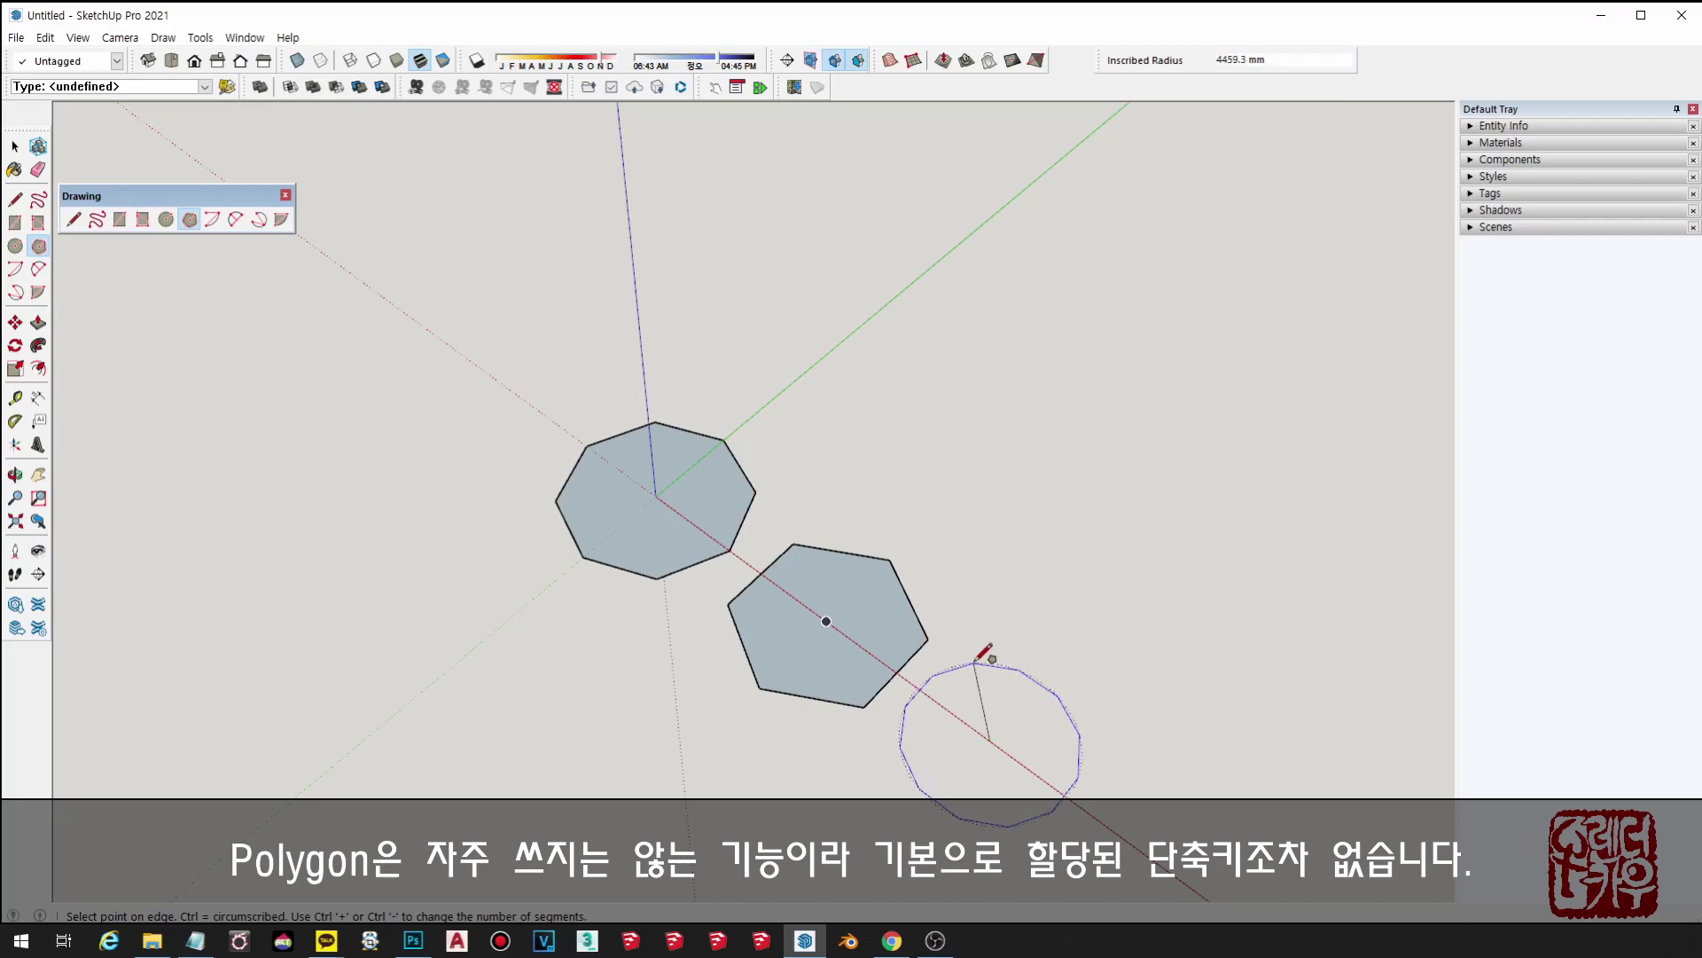
{"action": "left_click", "coordinate": [1042, 674]}
- Select all three polygons together
{"action": "mouse_move", "coordinate": [940, 647]}
{"action": "middle_mouse_down"}
{"action": "mouse_move", "coordinate": [1170, 820]}
{"action": "mouse_move", "coordinate": [1241, 852]}
{"action": "middle_mouse_up"}
{"action": "key", "text": "space"}
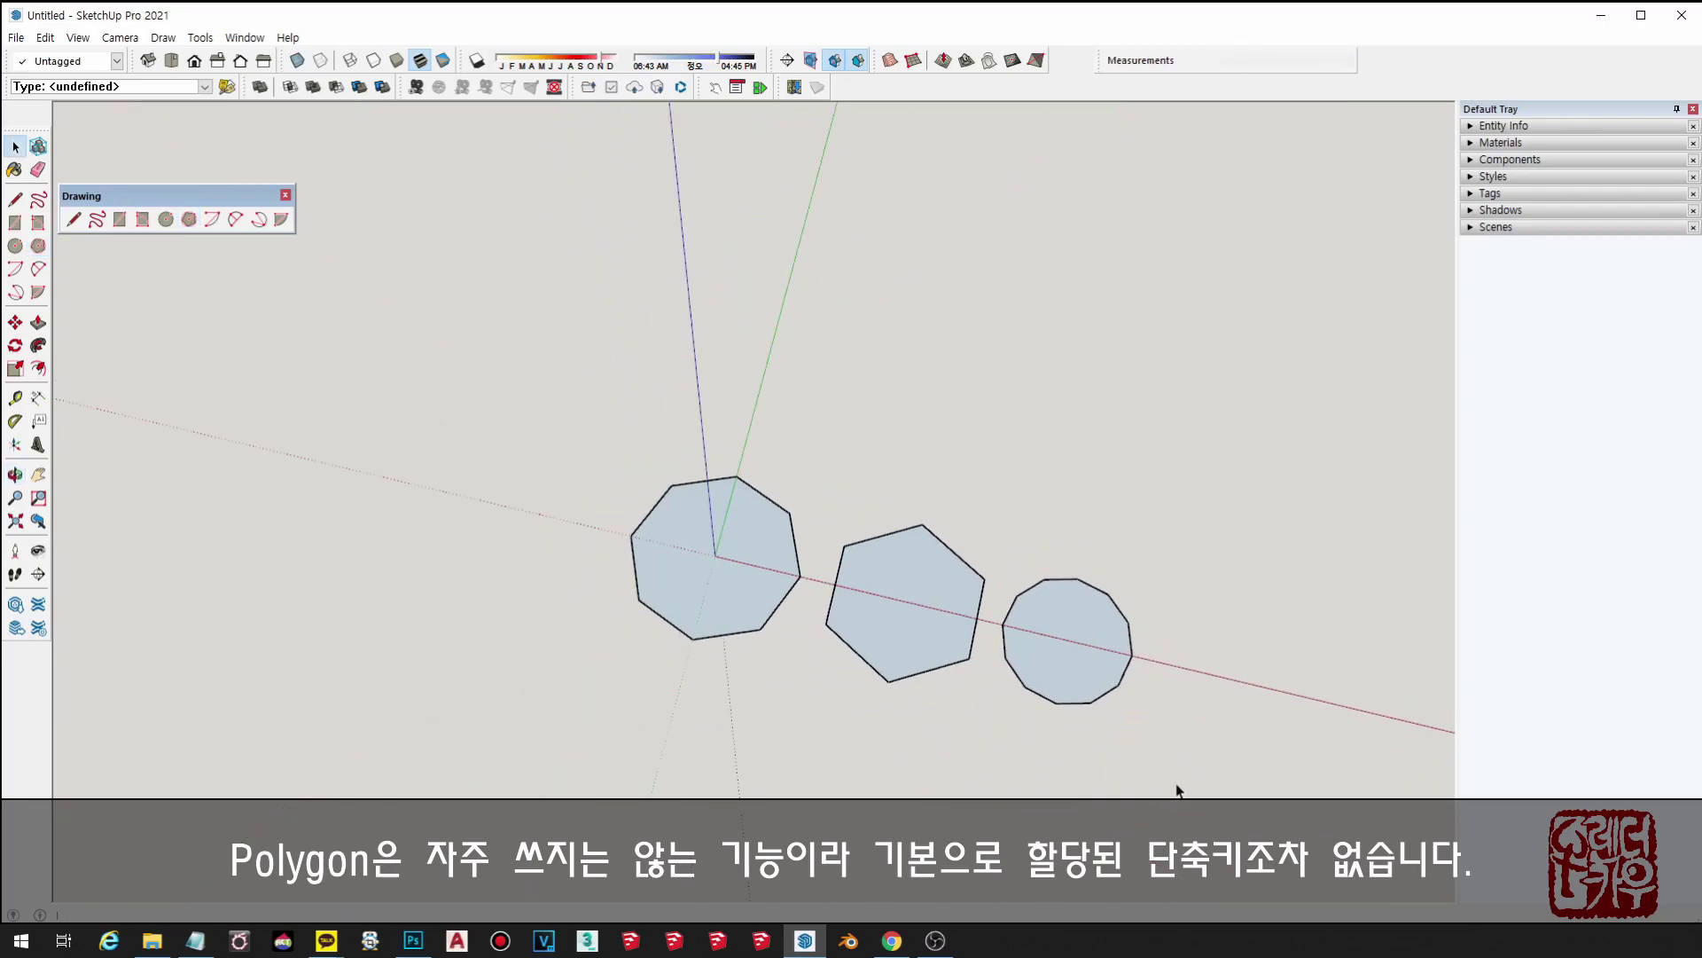
{"action": "left_click_drag", "start_coordinate": [399, 359], "coordinate": [1178, 700]}
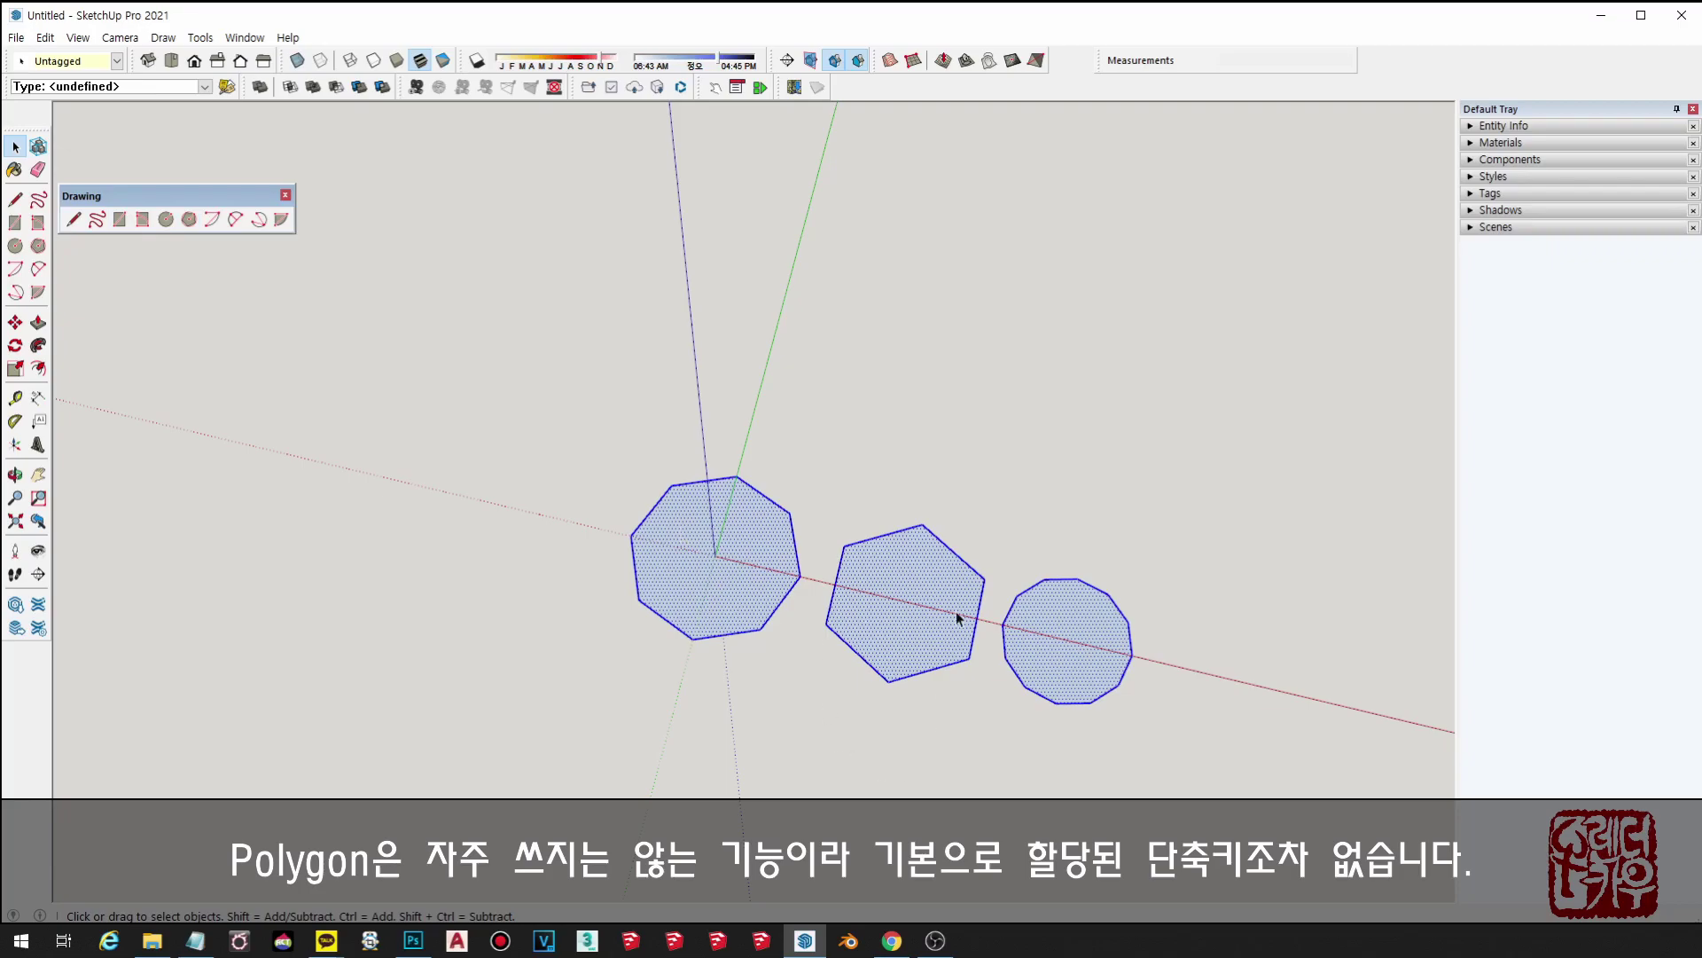
- Delete the three polygons and make a first arc attempt, then cancel it
{"action": "key", "text": "Delete"}
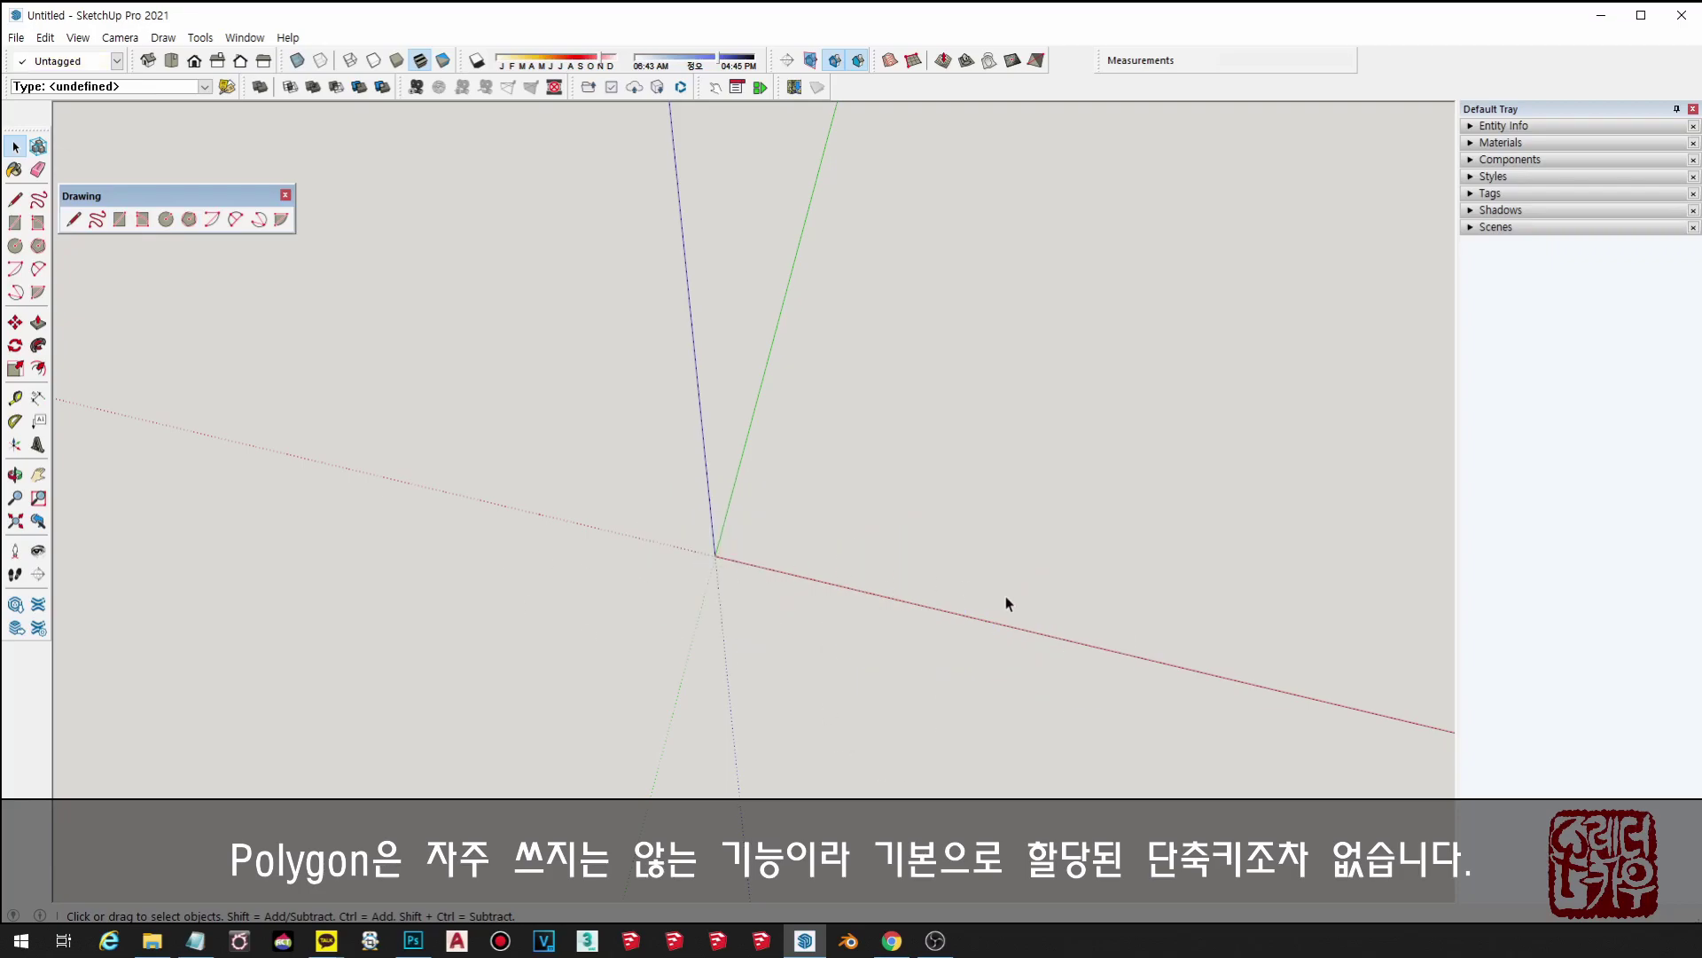
{"action": "mouse_move", "coordinate": [1006, 596]}
{"action": "middle_mouse_down"}
{"action": "mouse_move", "coordinate": [921, 562]}
{"action": "mouse_move", "coordinate": [843, 460]}
{"action": "mouse_move", "coordinate": [809, 517]}
{"action": "mouse_move", "coordinate": [711, 530]}
{"action": "middle_mouse_up"}
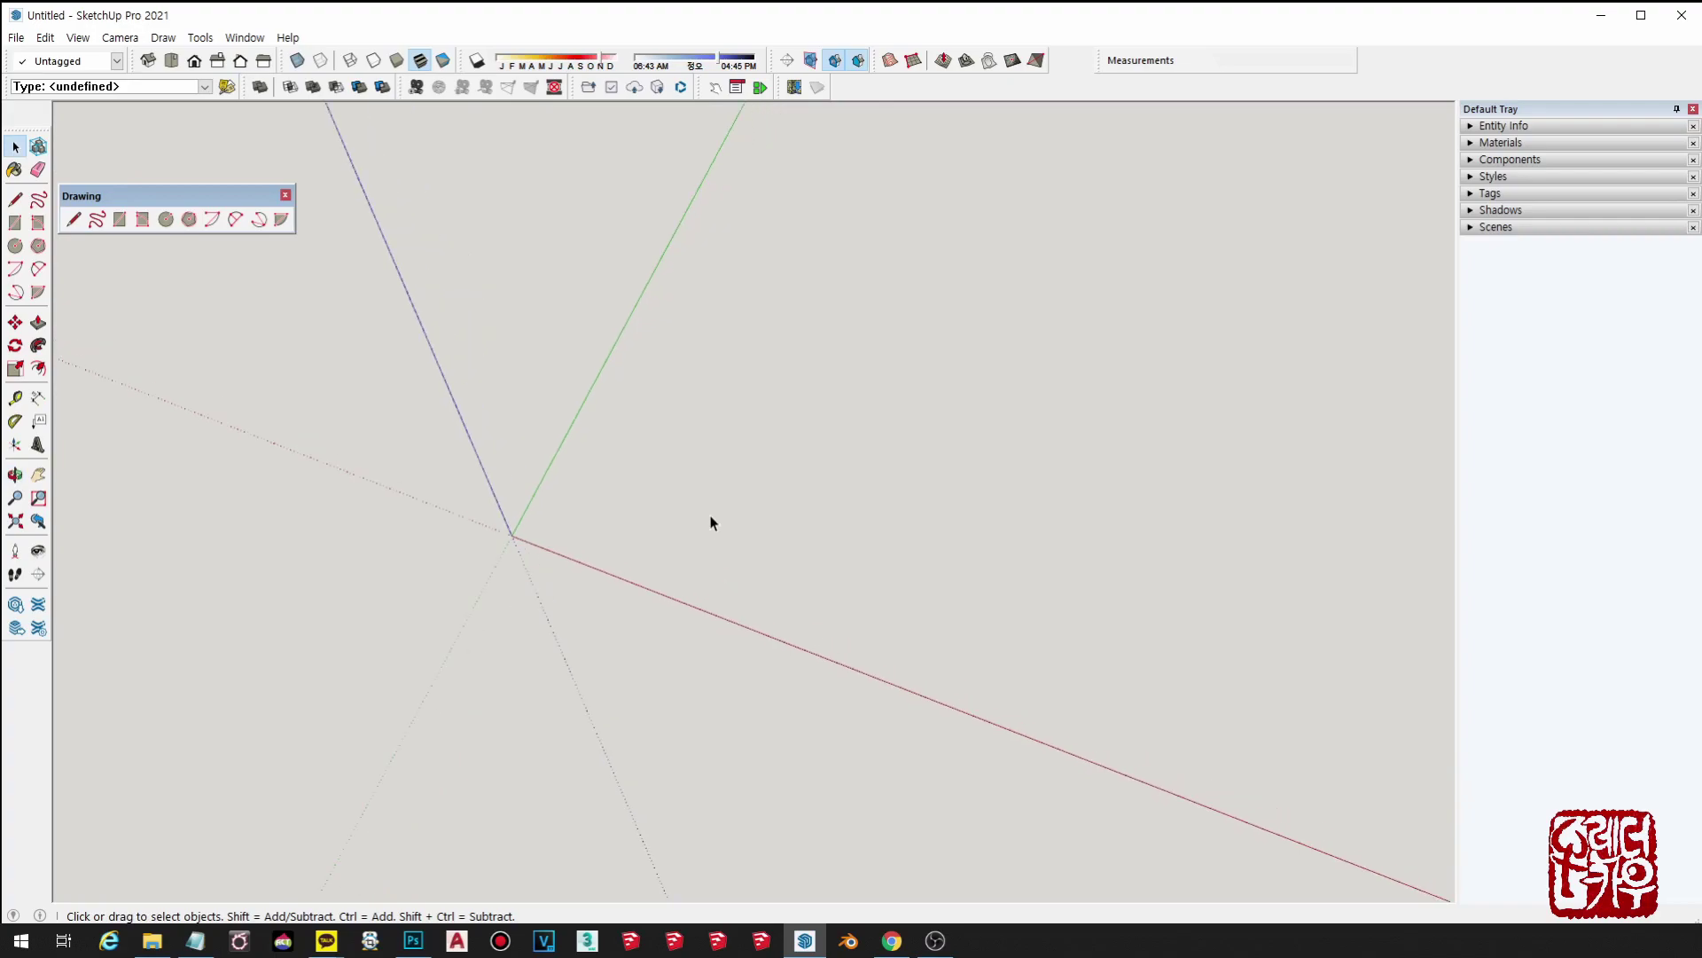
{"action": "left_click", "coordinate": [211, 220]}
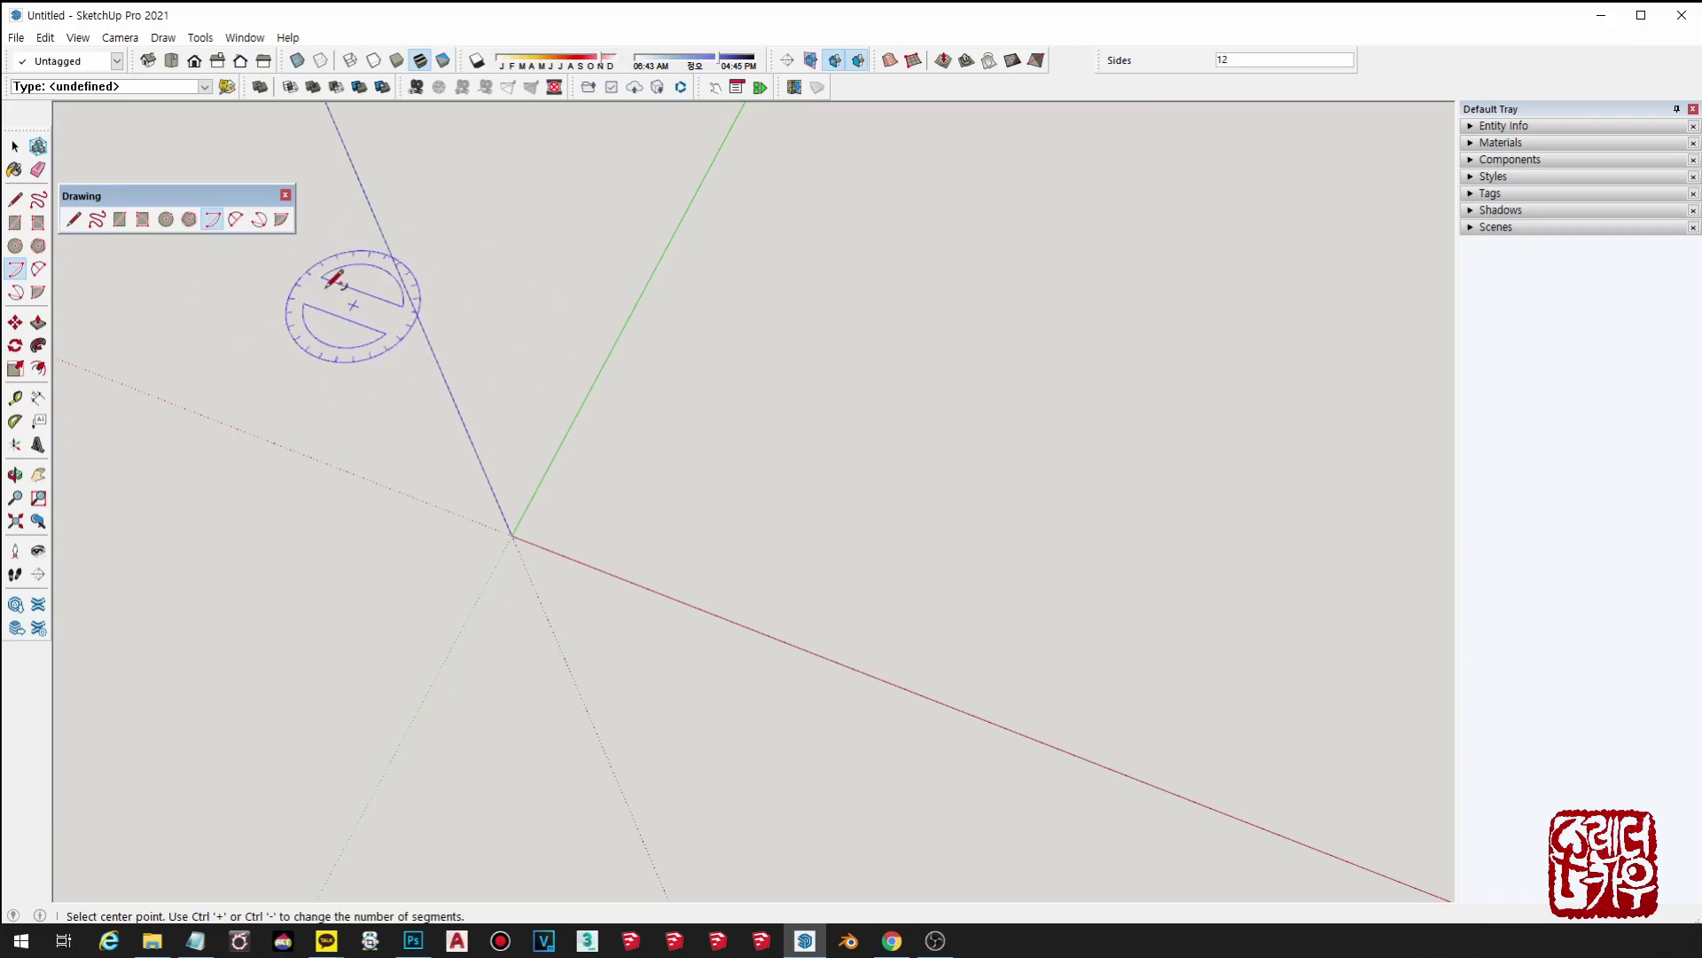
{"action": "left_click", "coordinate": [636, 549]}
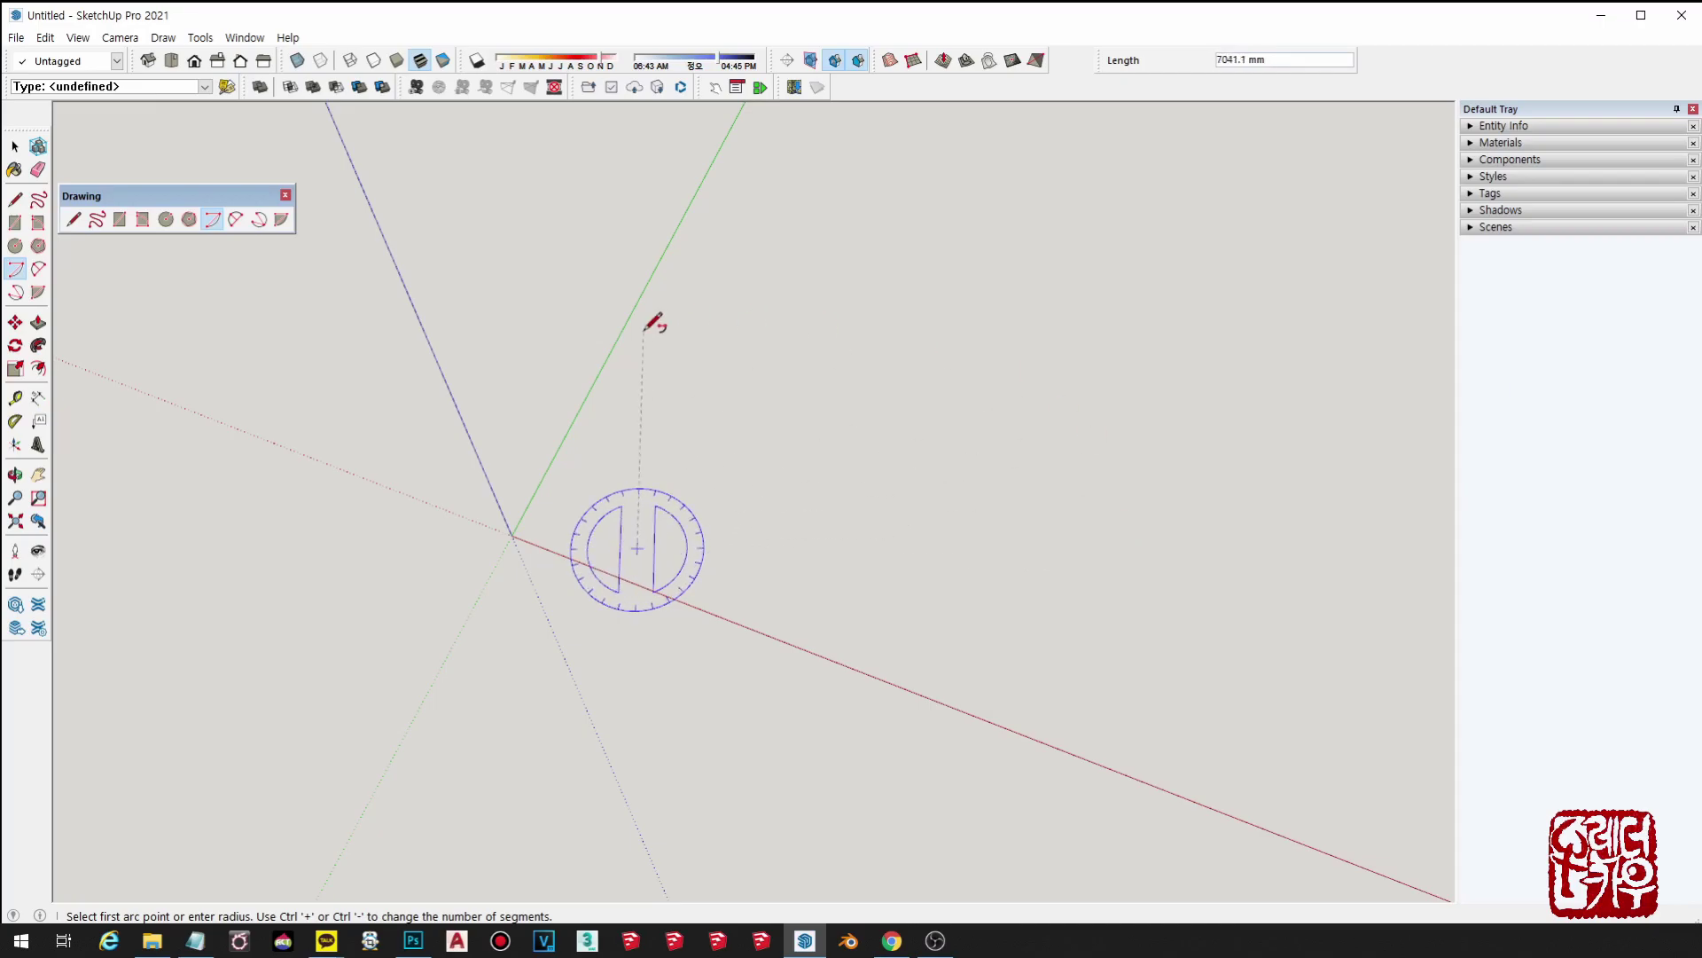
{"action": "left_click", "coordinate": [486, 323]}
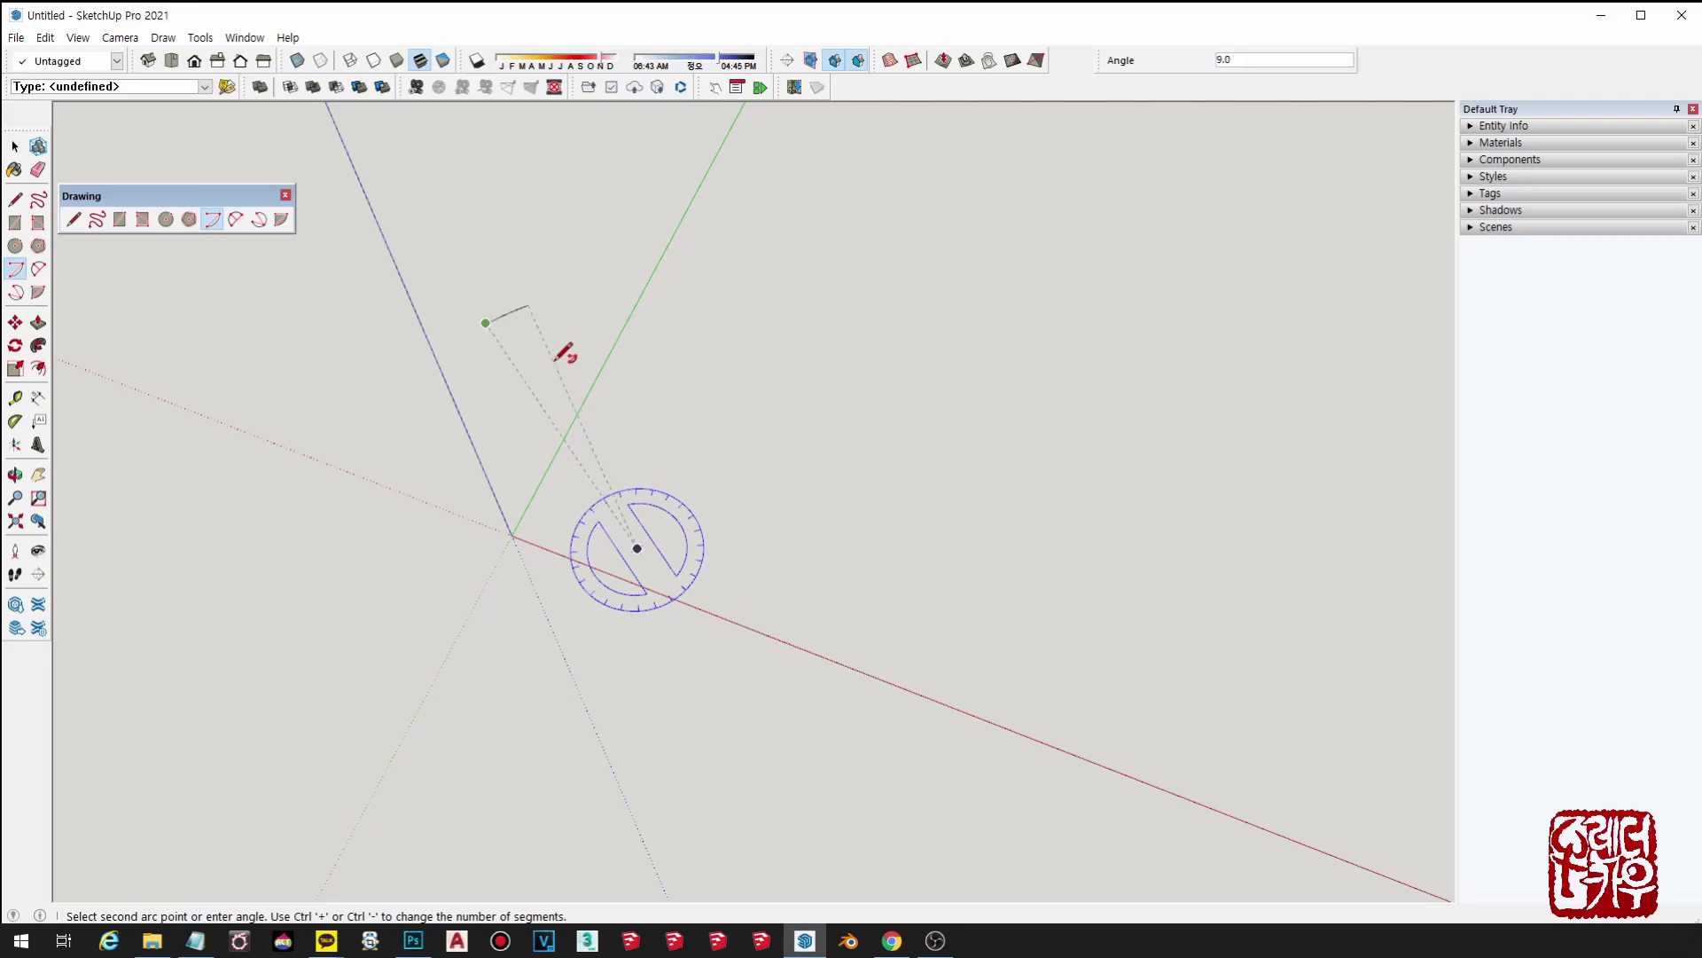
{"action": "key", "text": "space"}
- Draw a 45° arc starting from a point on the green axis
{"action": "left_click", "coordinate": [212, 219]}
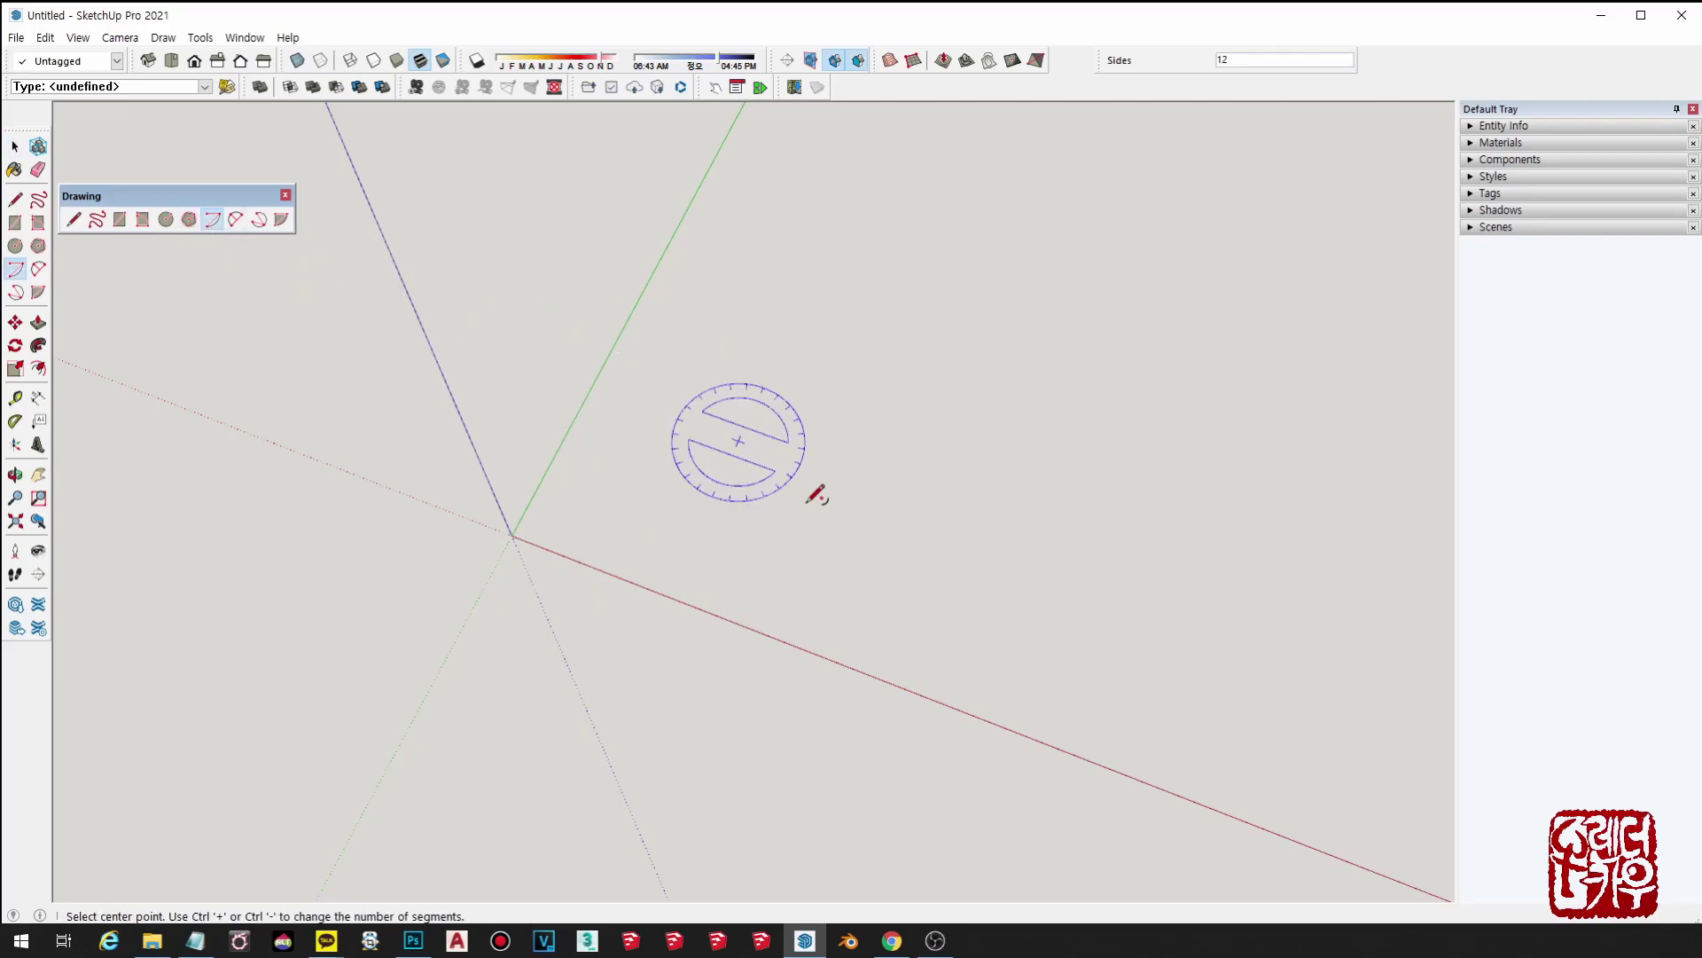
{"action": "left_click", "coordinate": [720, 545]}
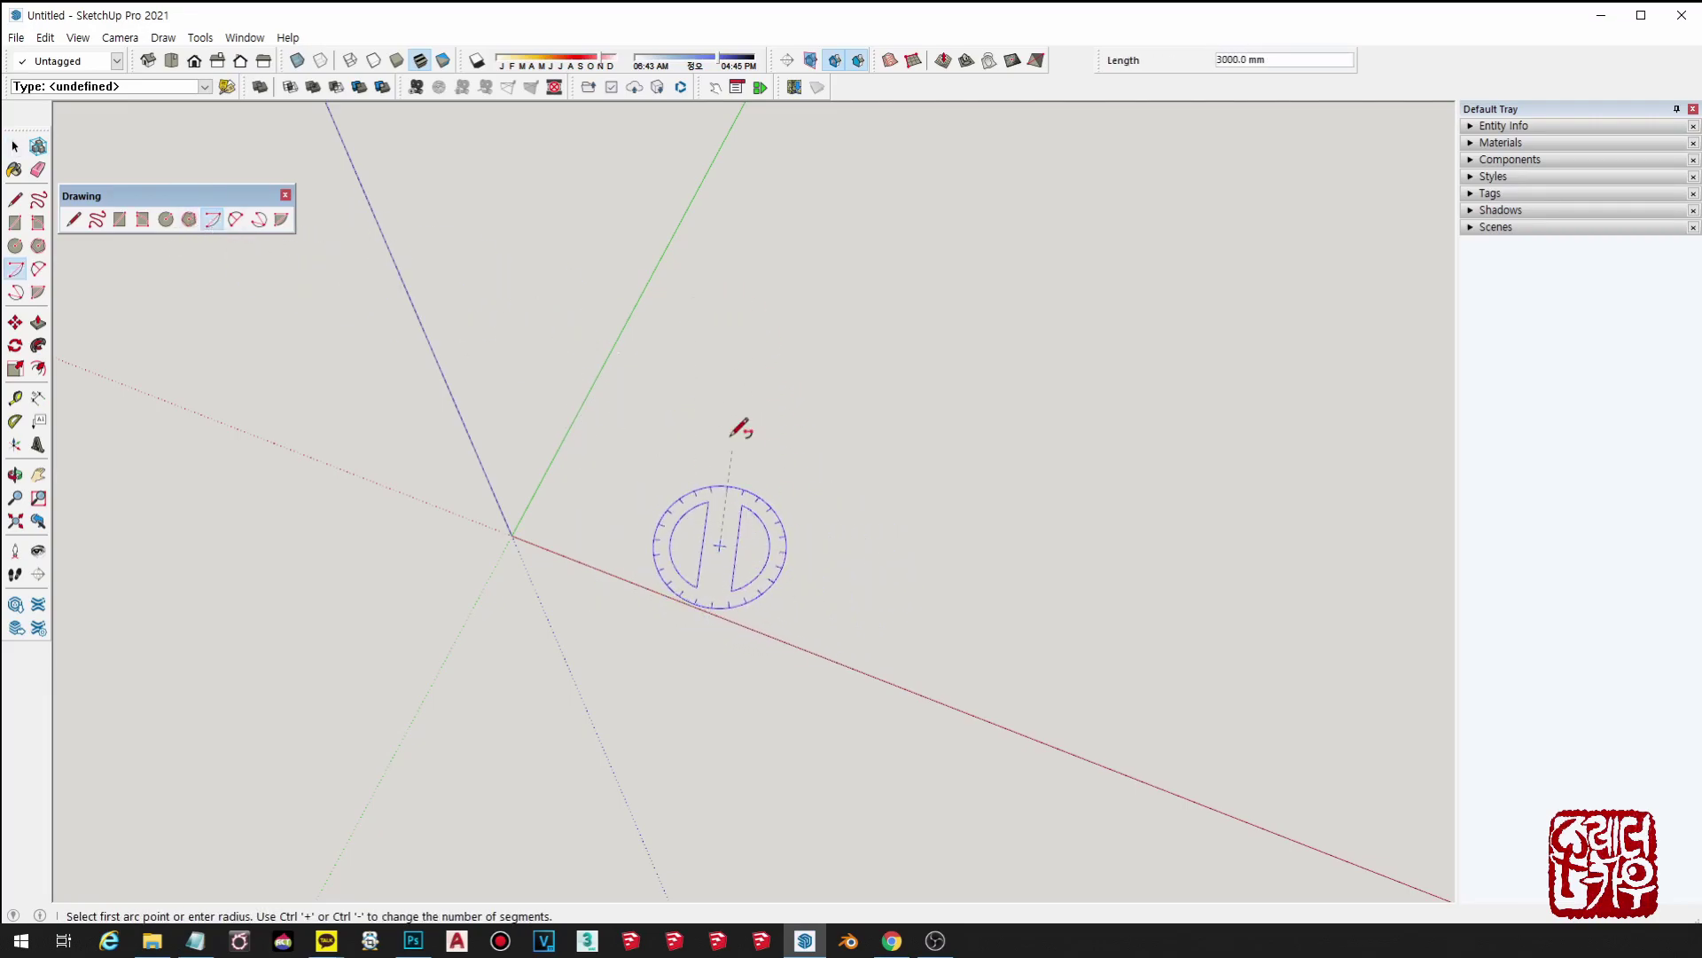
{"action": "left_click", "coordinate": [631, 294]}
{"action": "type", "text": "4"}
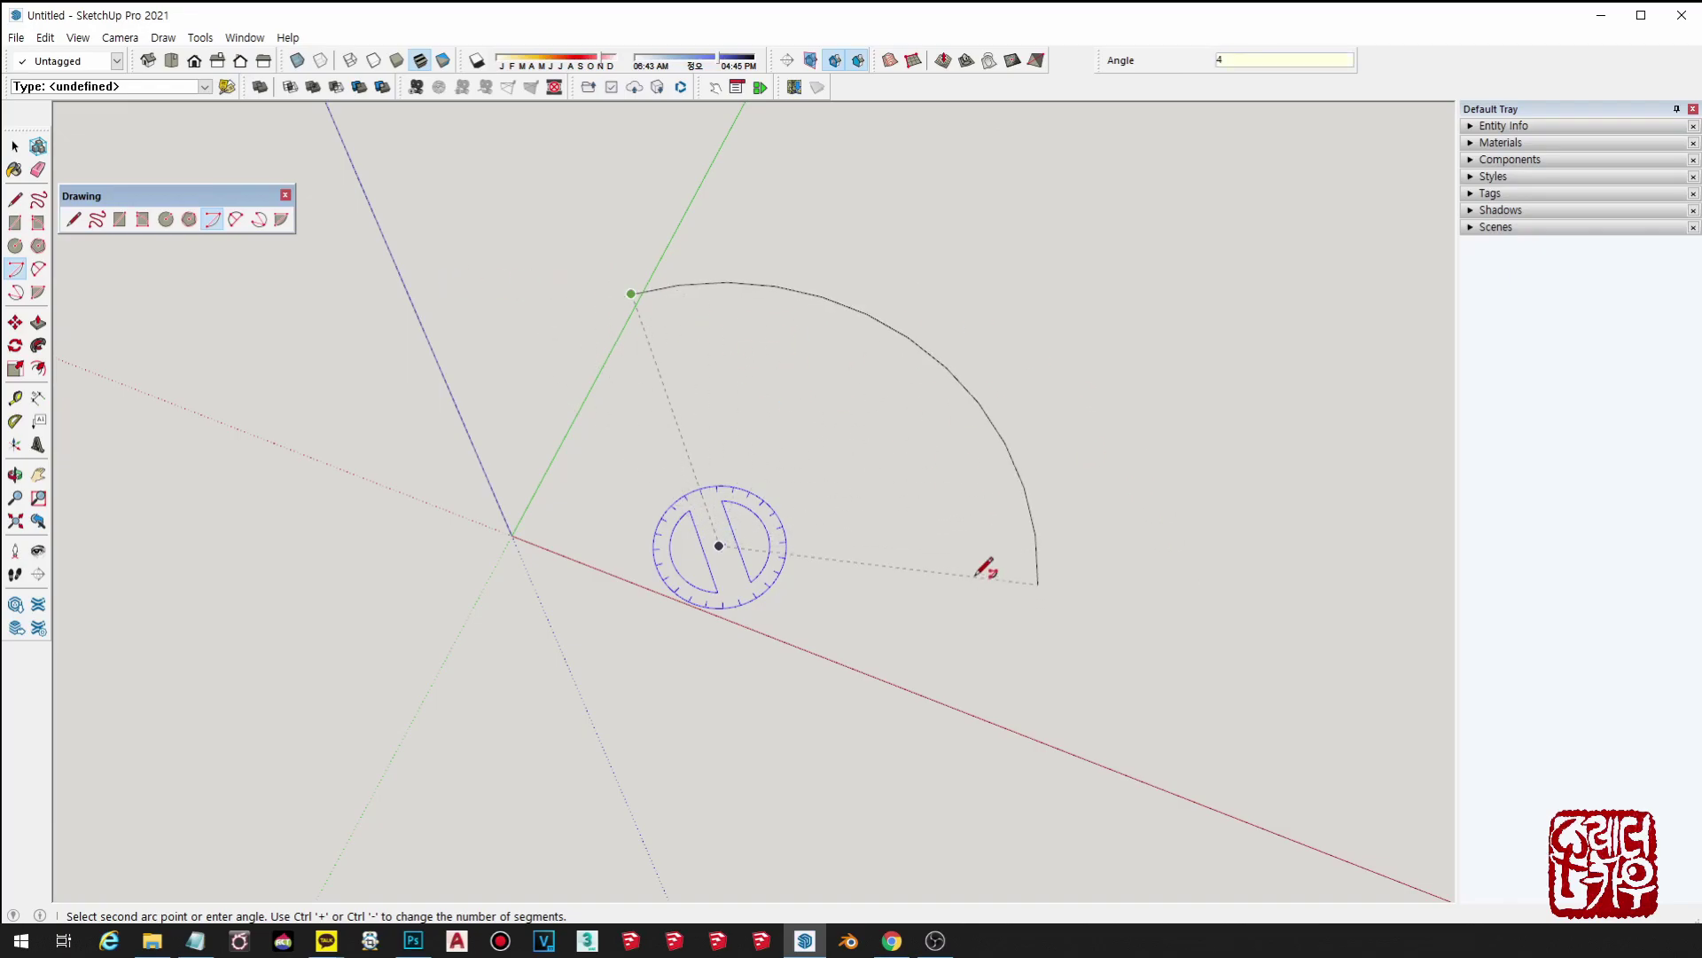
{"action": "type", "text": "5"}
{"action": "key", "text": "Return"}
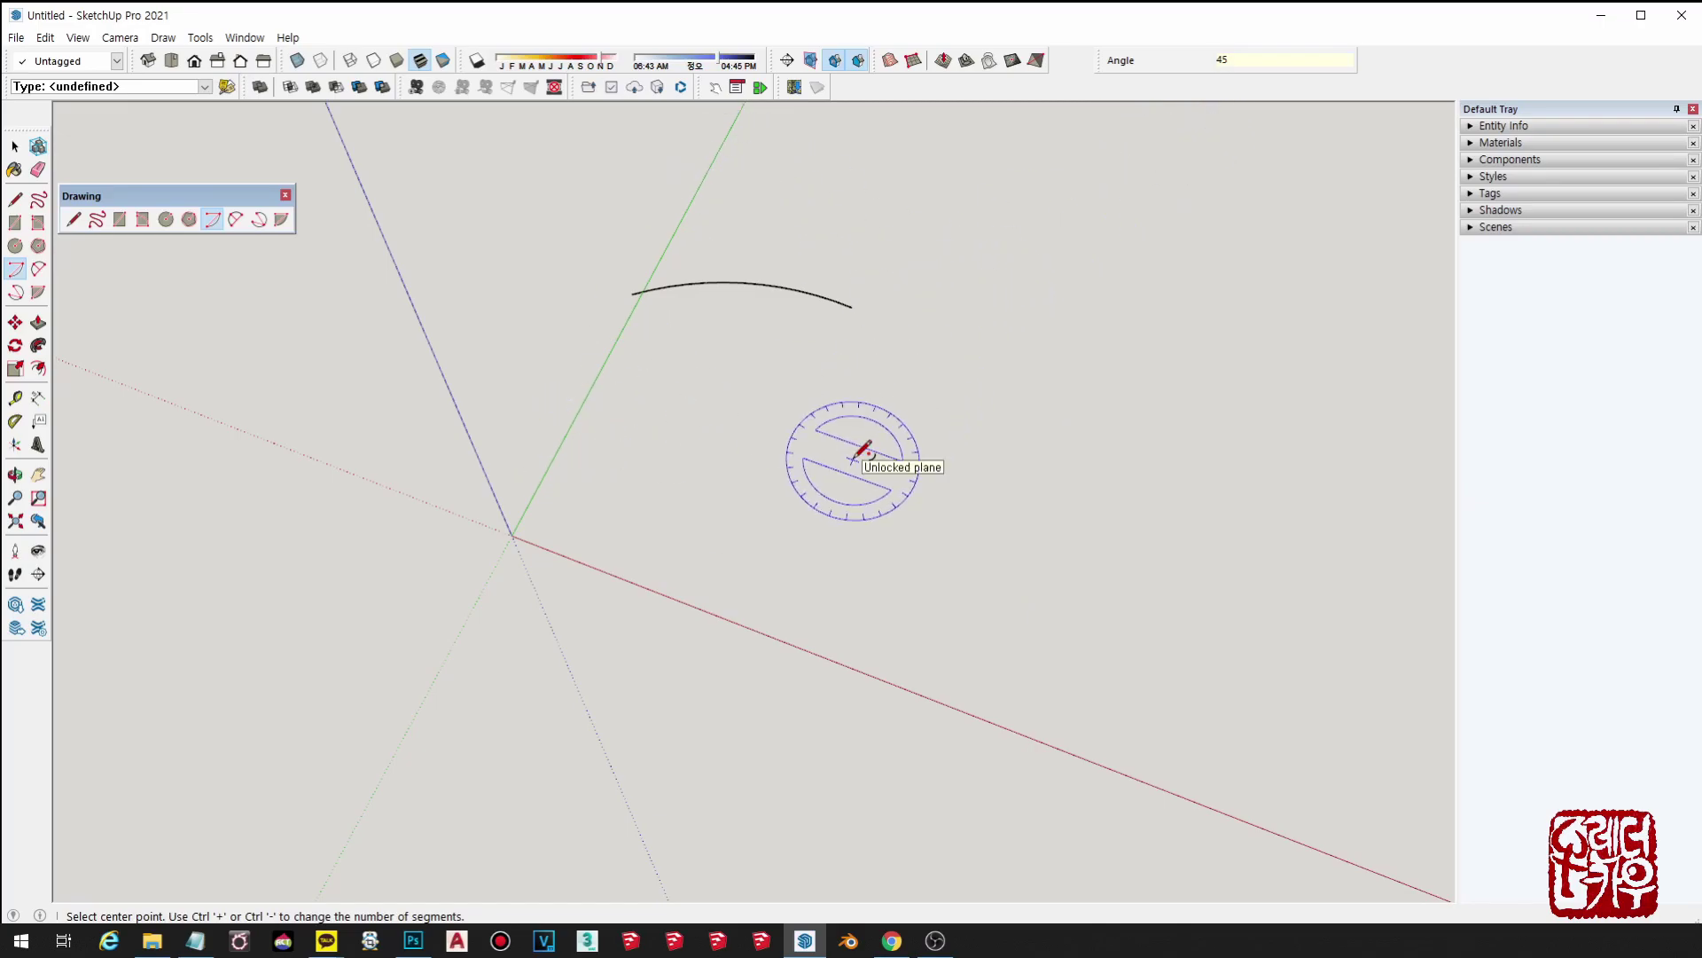
- Start a second arc further right with a 3000 mm radius
{"action": "left_click", "coordinate": [976, 633]}
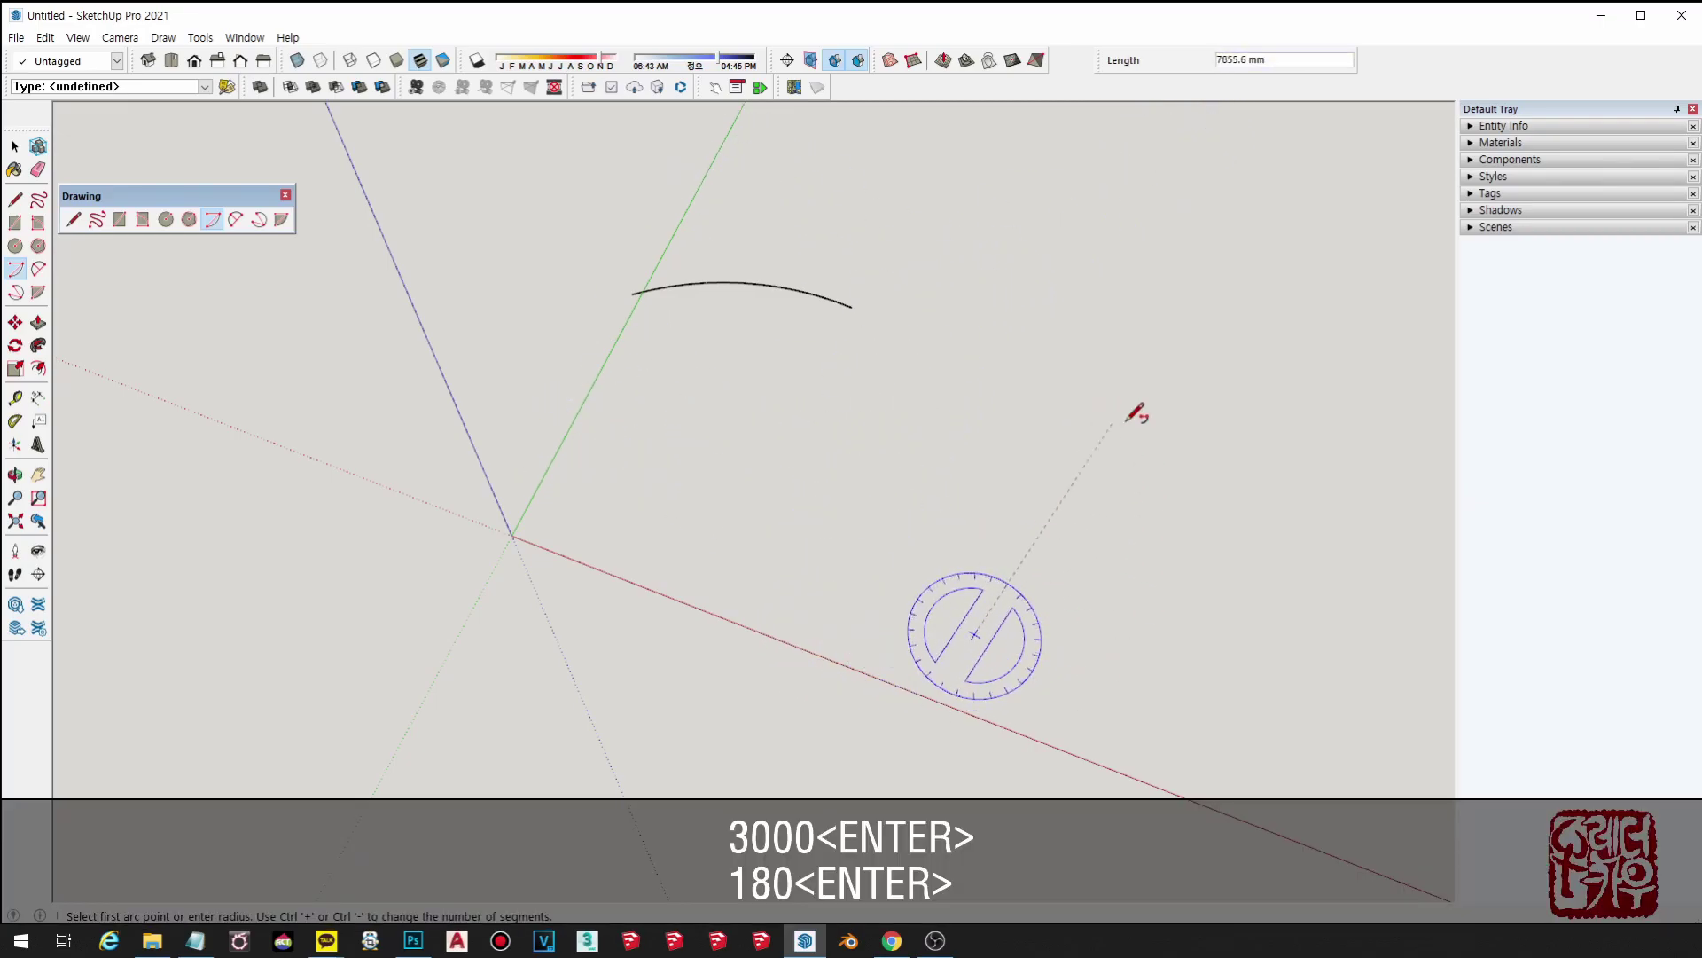
{"action": "type", "text": "3000"}
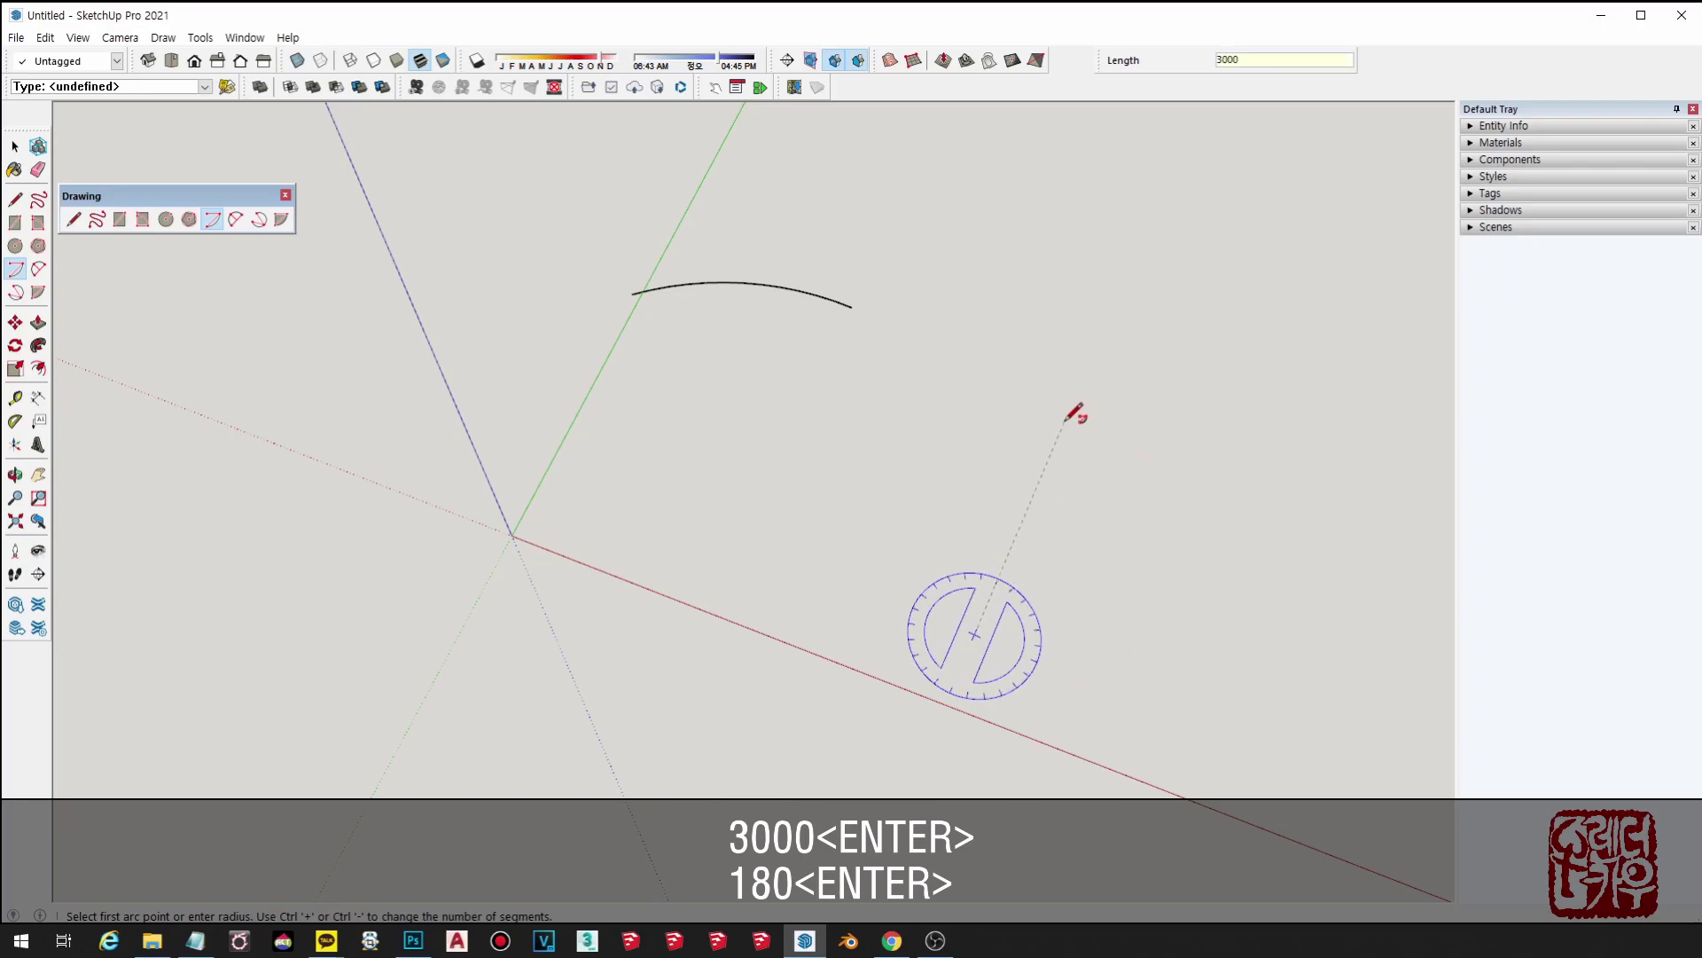
{"action": "key", "text": "Return"}
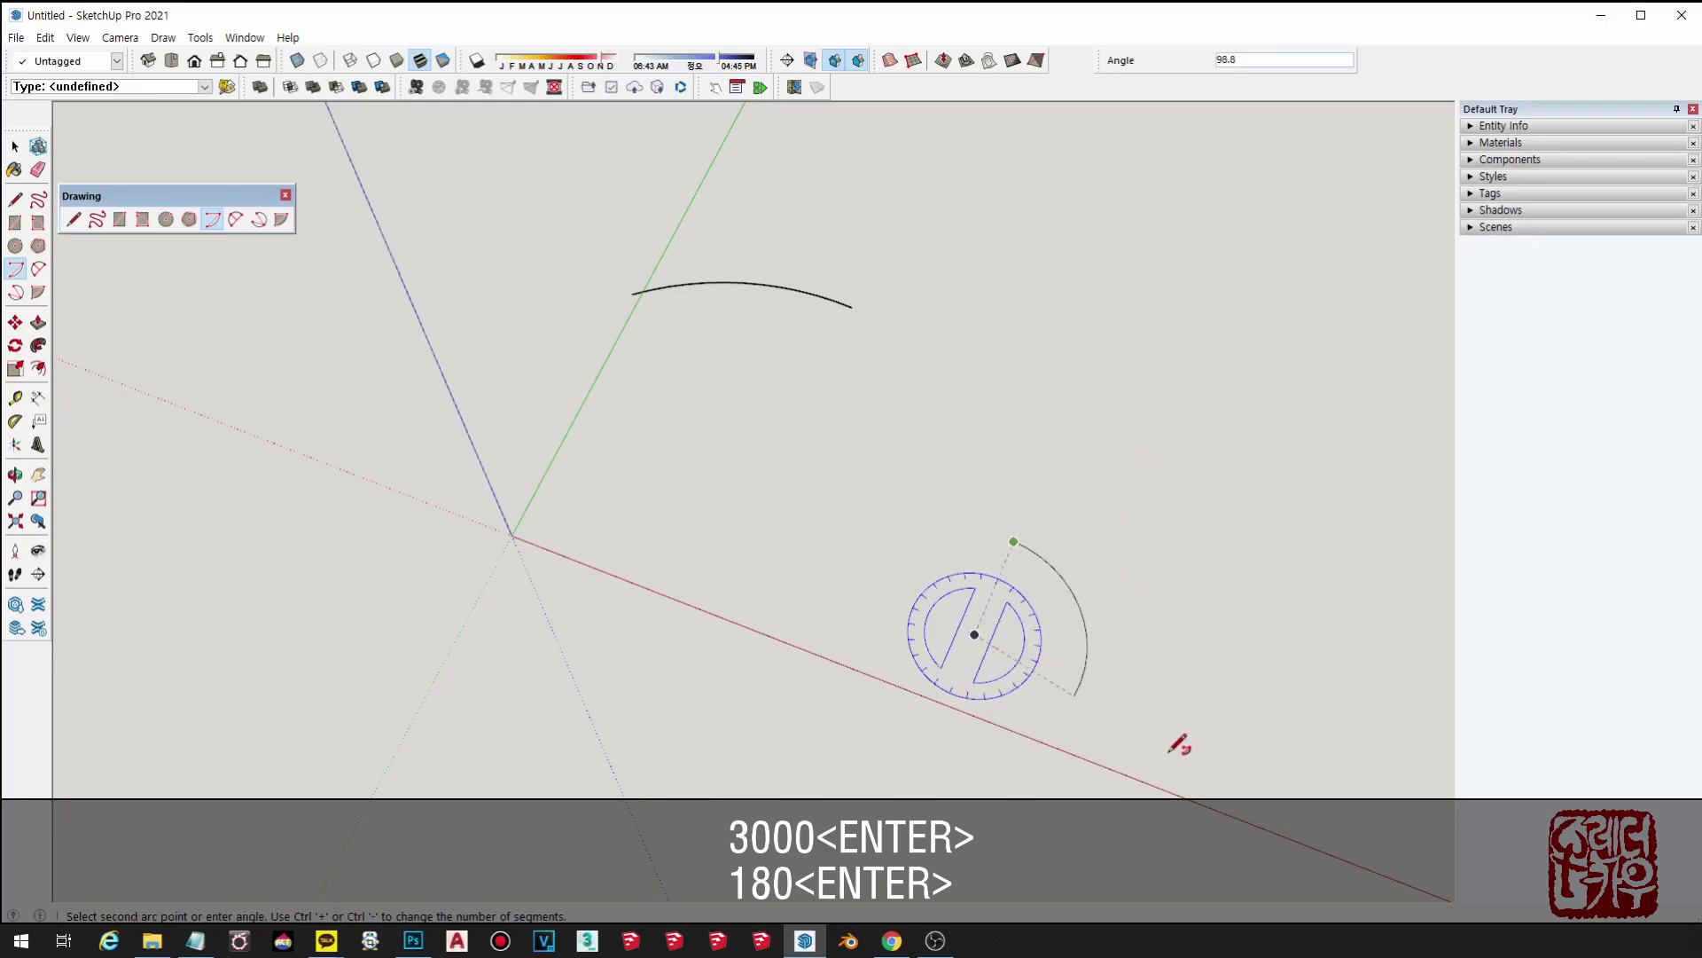
- Complete the arc with a 180° sweep and mark its centre with Find Center
{"action": "type", "text": "180"}
{"action": "key", "text": "Return"}
{"action": "scroll", "coordinate": [1079, 630], "scroll_direction": "up", "scroll_amount": 2}
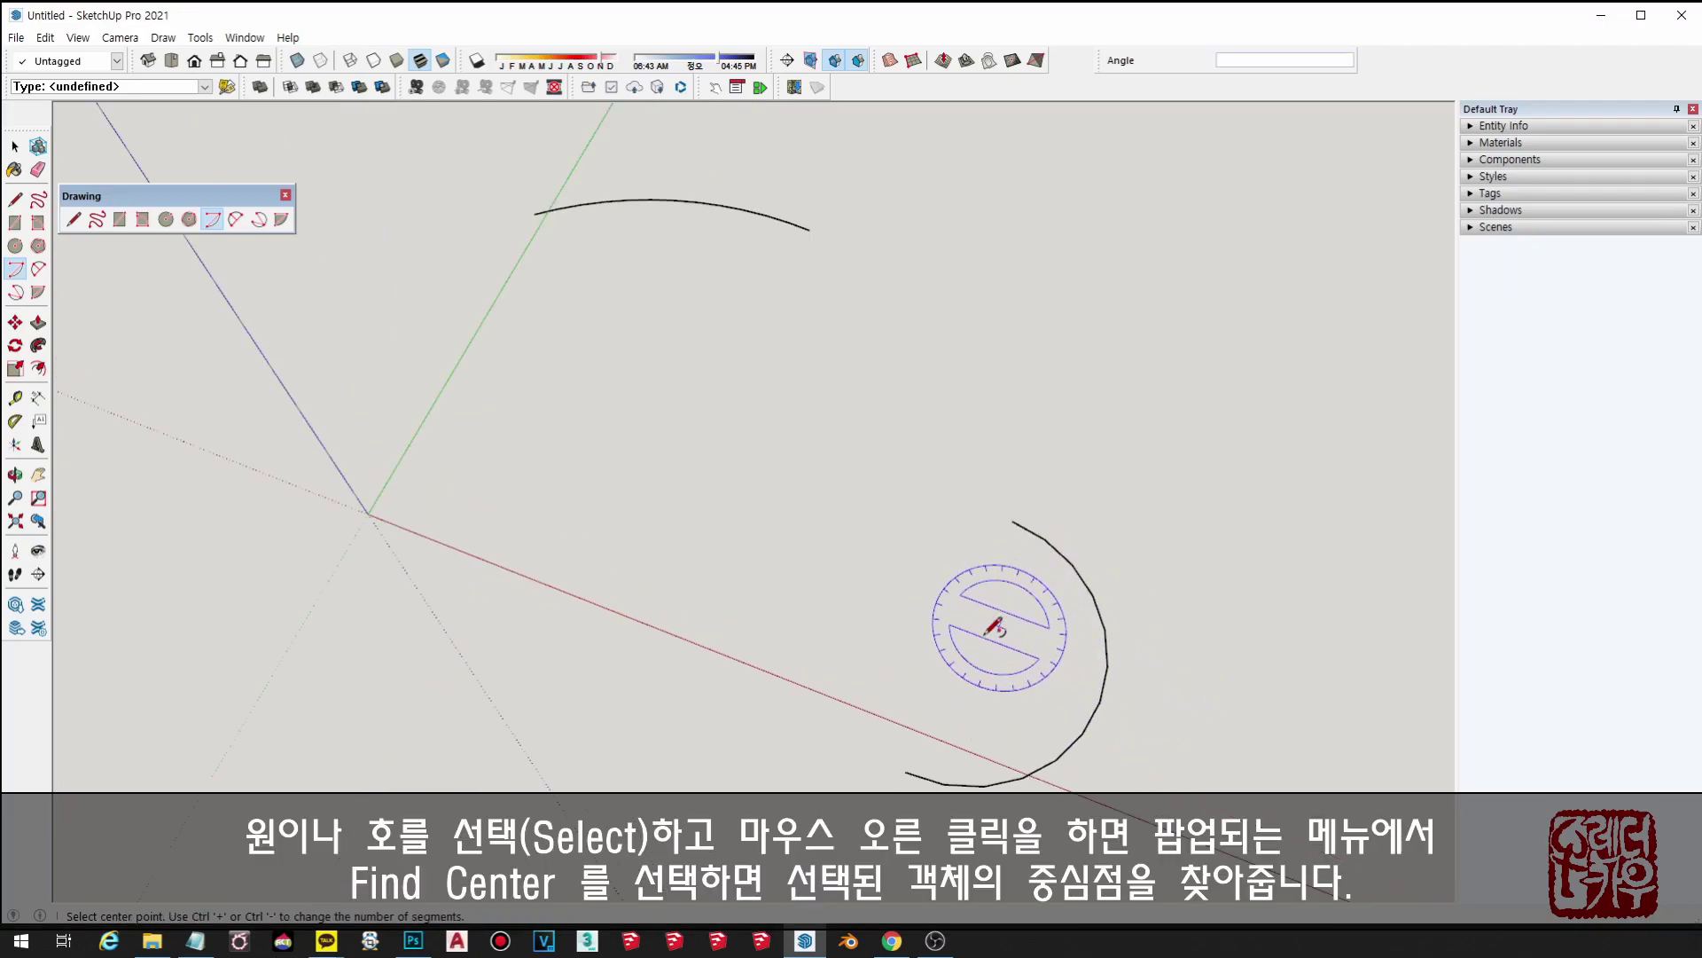
{"action": "key", "text": "space"}
{"action": "left_click", "coordinate": [1080, 741]}
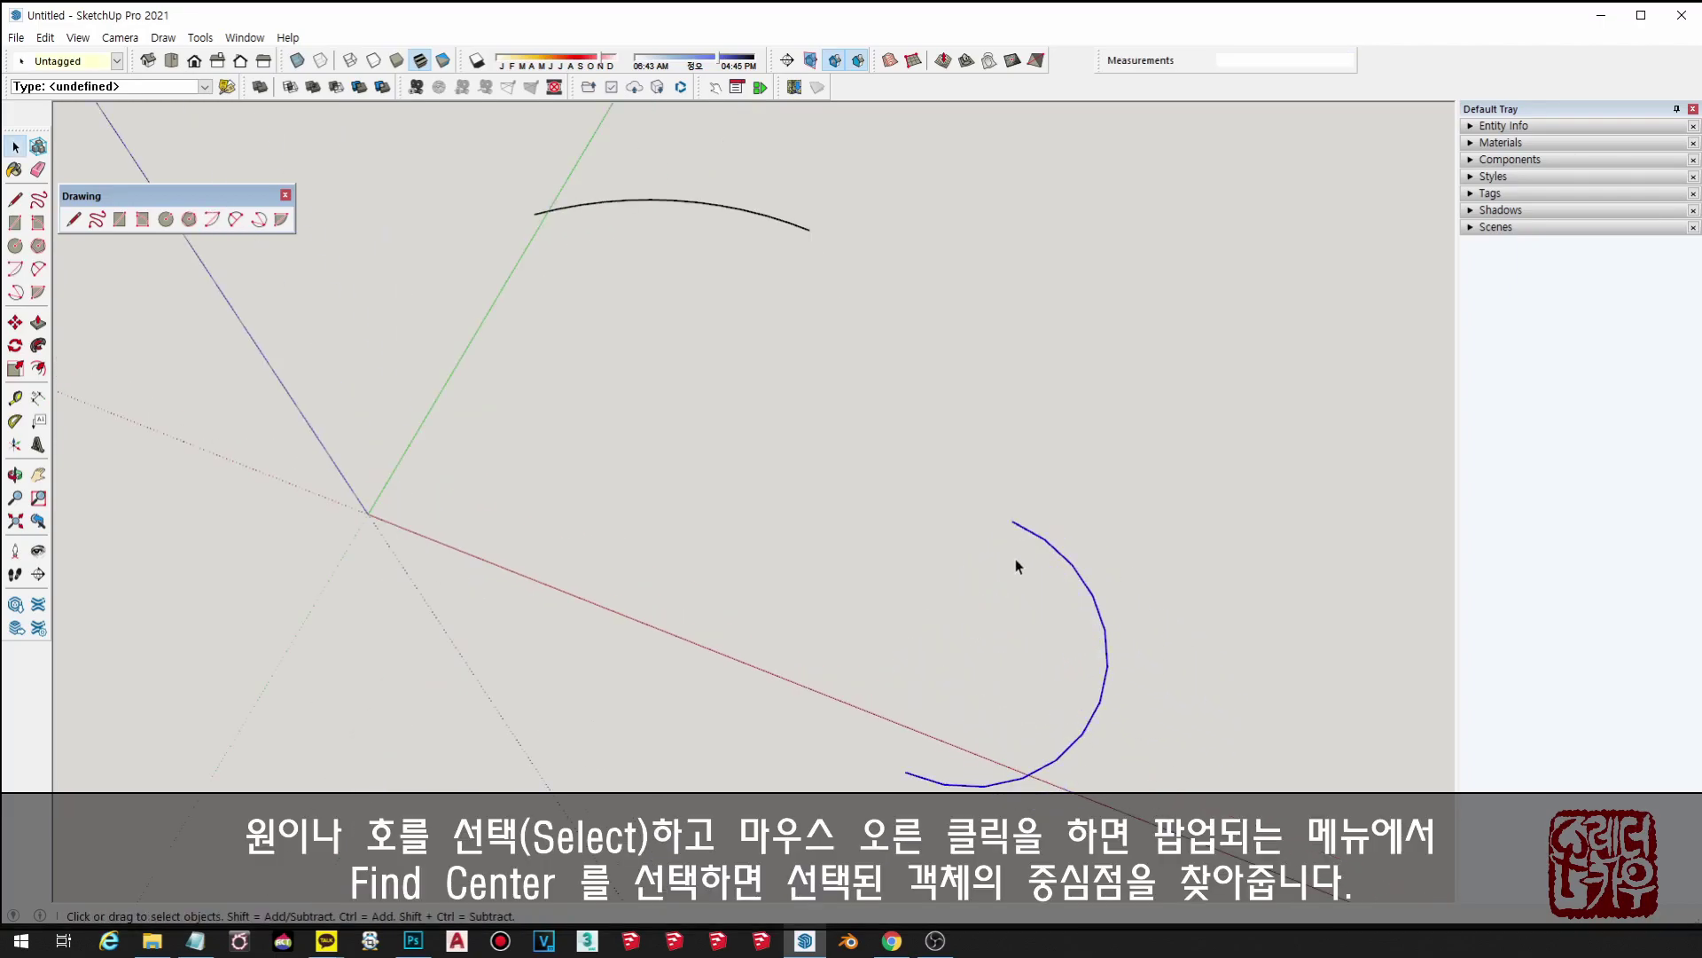
{"action": "right_click", "coordinate": [1020, 533]}
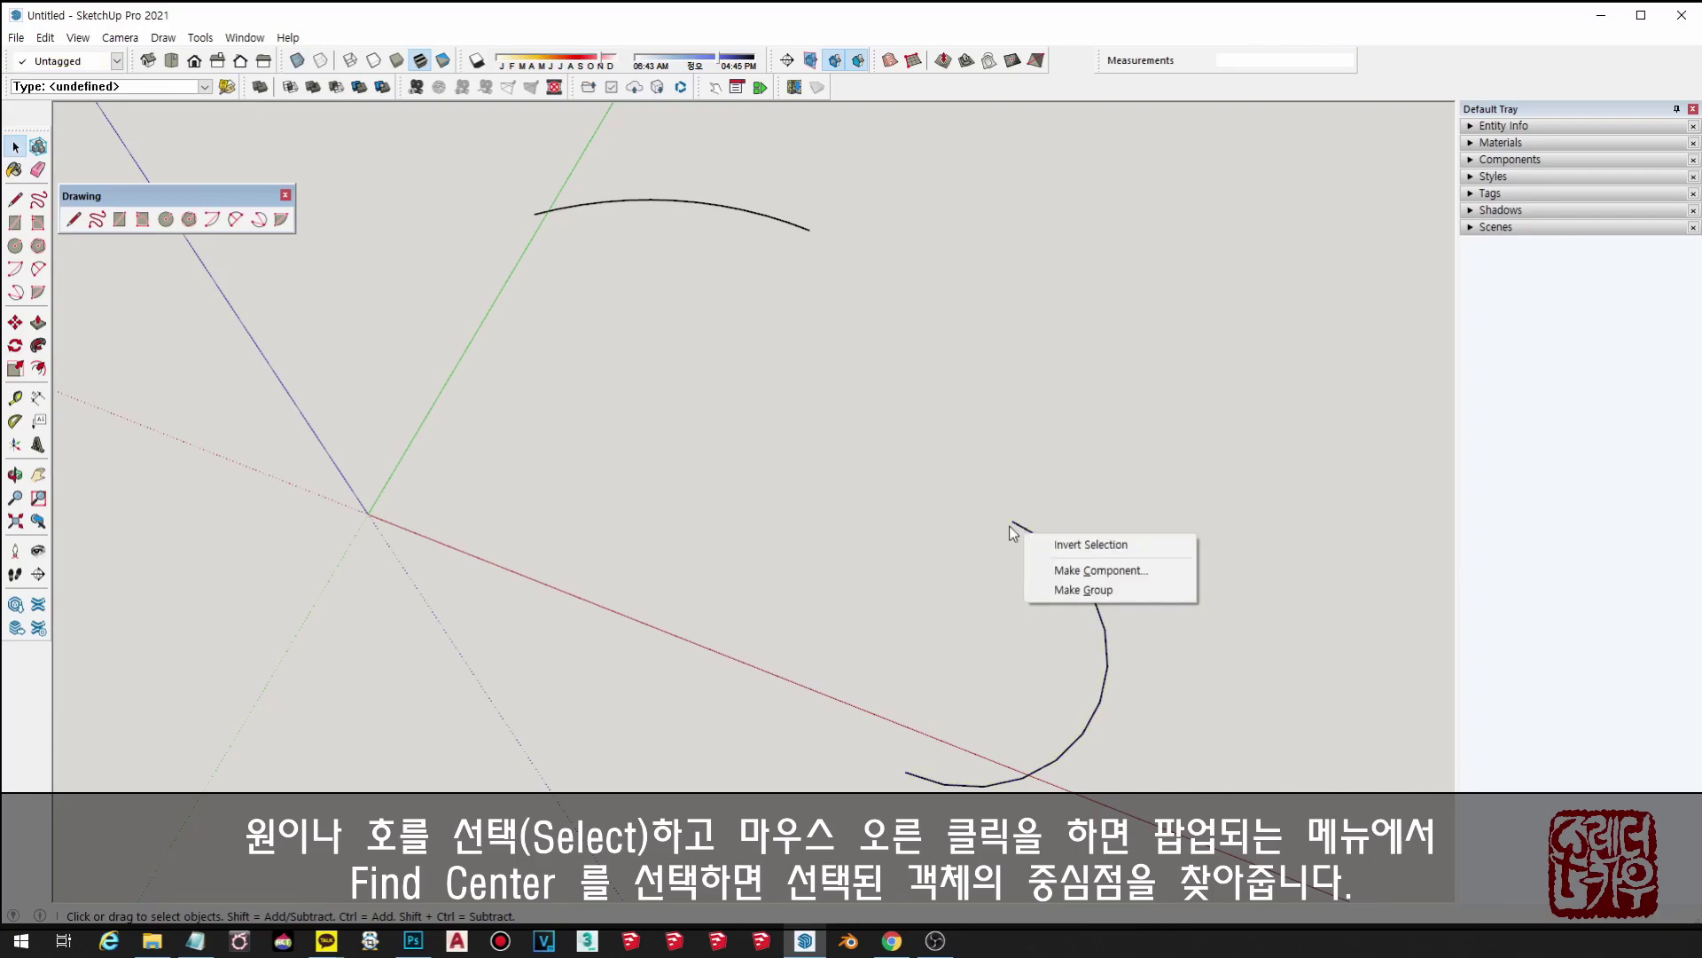
{"action": "left_click", "coordinate": [1018, 528]}
{"action": "right_click", "coordinate": [1018, 528]}
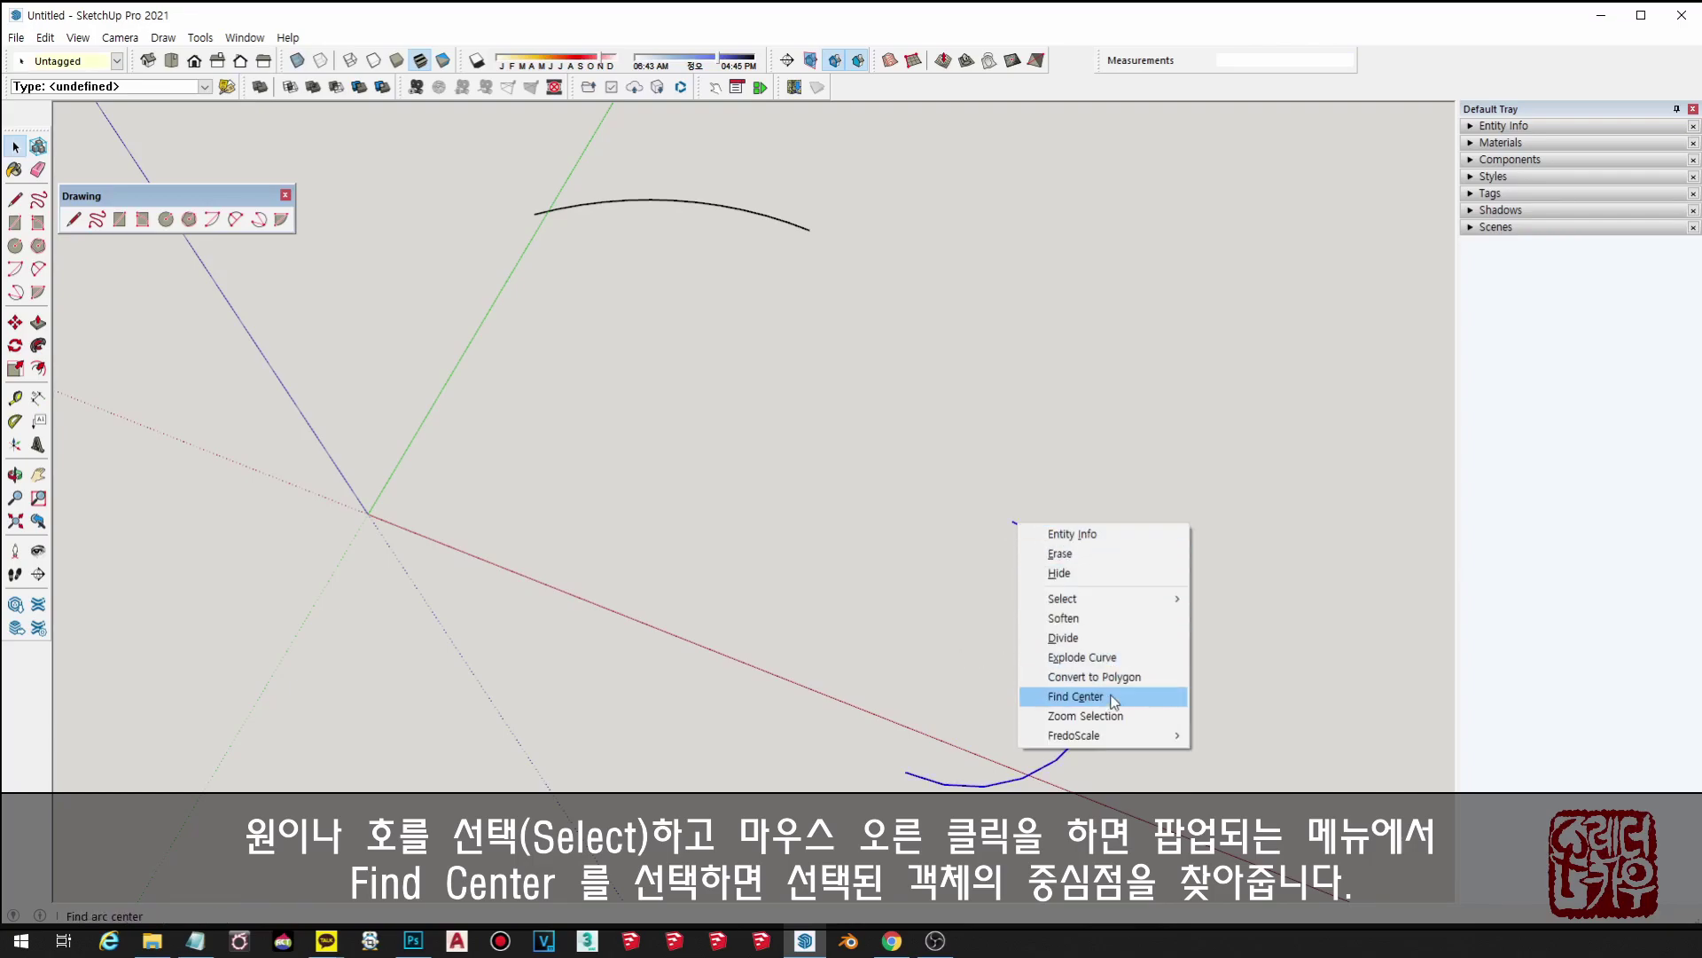
{"action": "left_click", "coordinate": [1082, 698]}
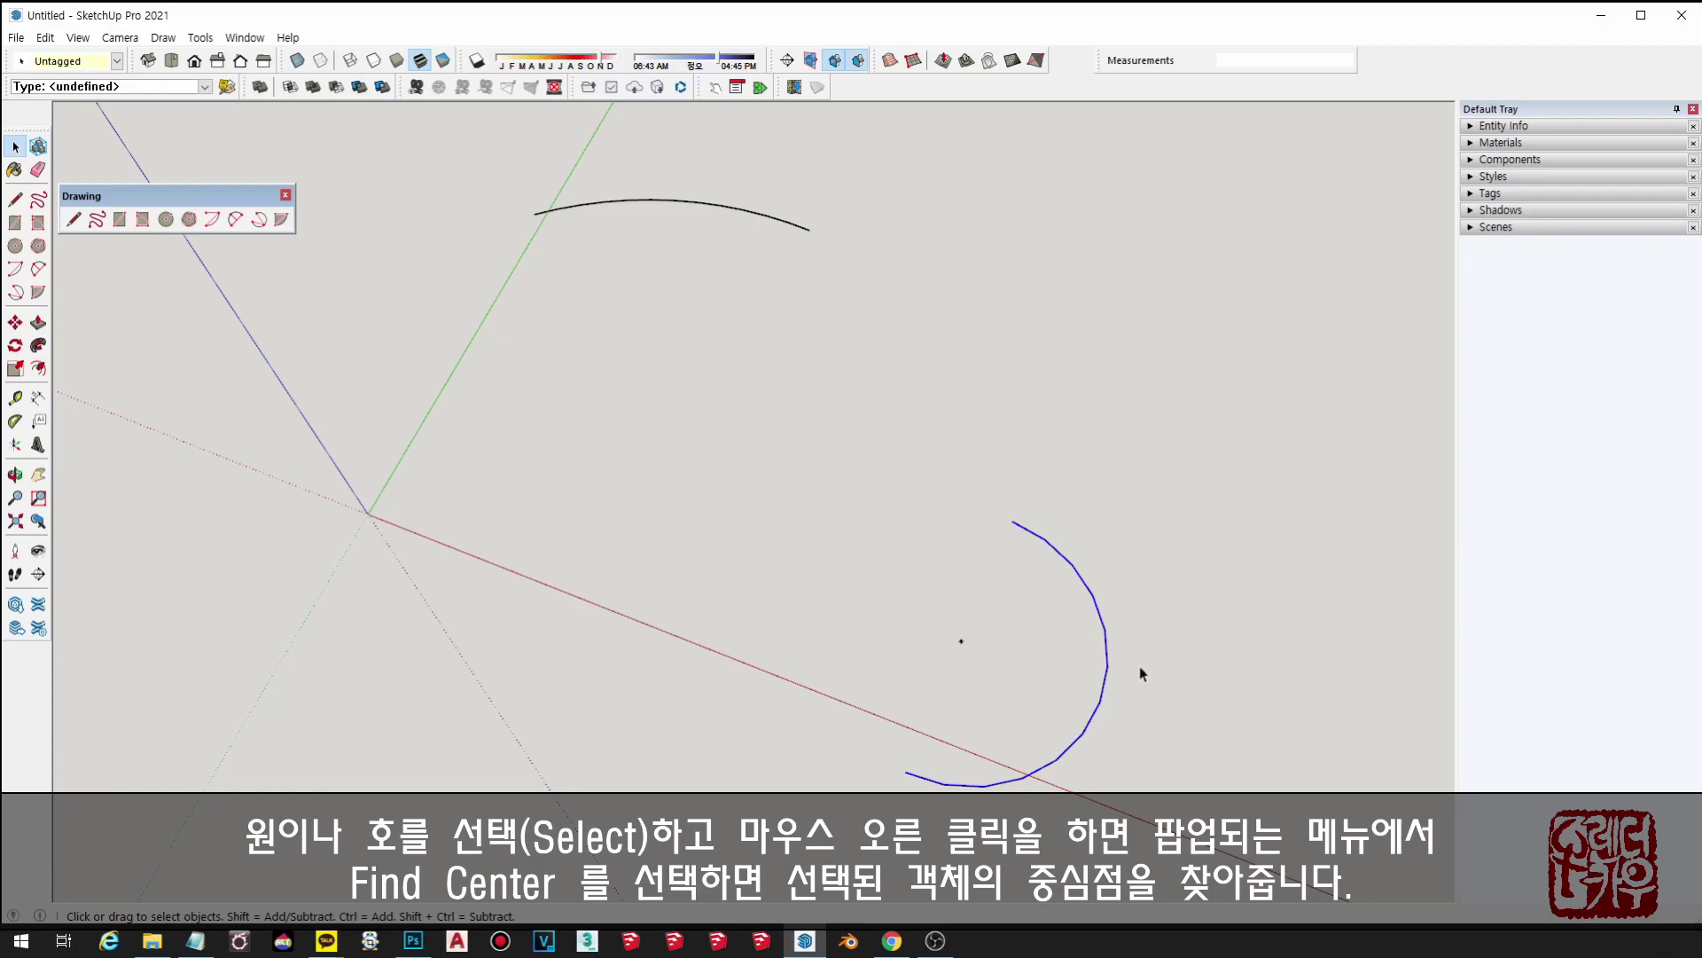
- Delete both arcs and the marked centre point
{"action": "middle_click_drag", "start_coordinate": [1018, 528], "coordinate": [1166, 749]}
{"action": "left_click", "coordinate": [749, 271], "text": "shift"}
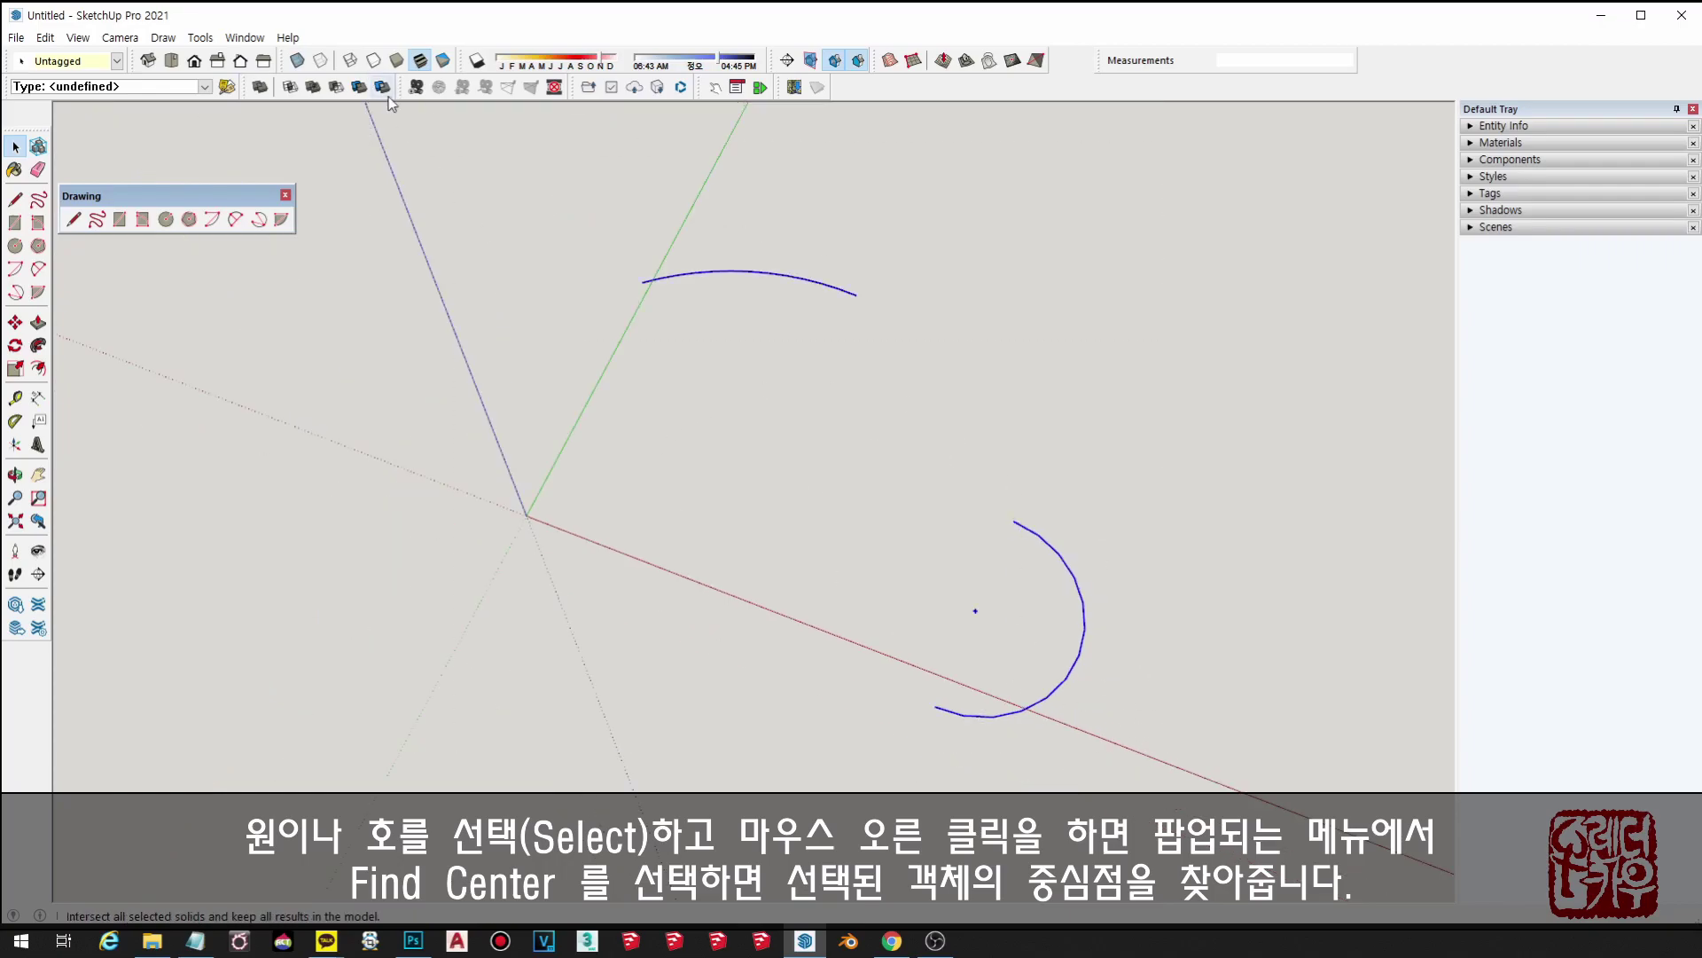
{"action": "key", "text": "Delete"}
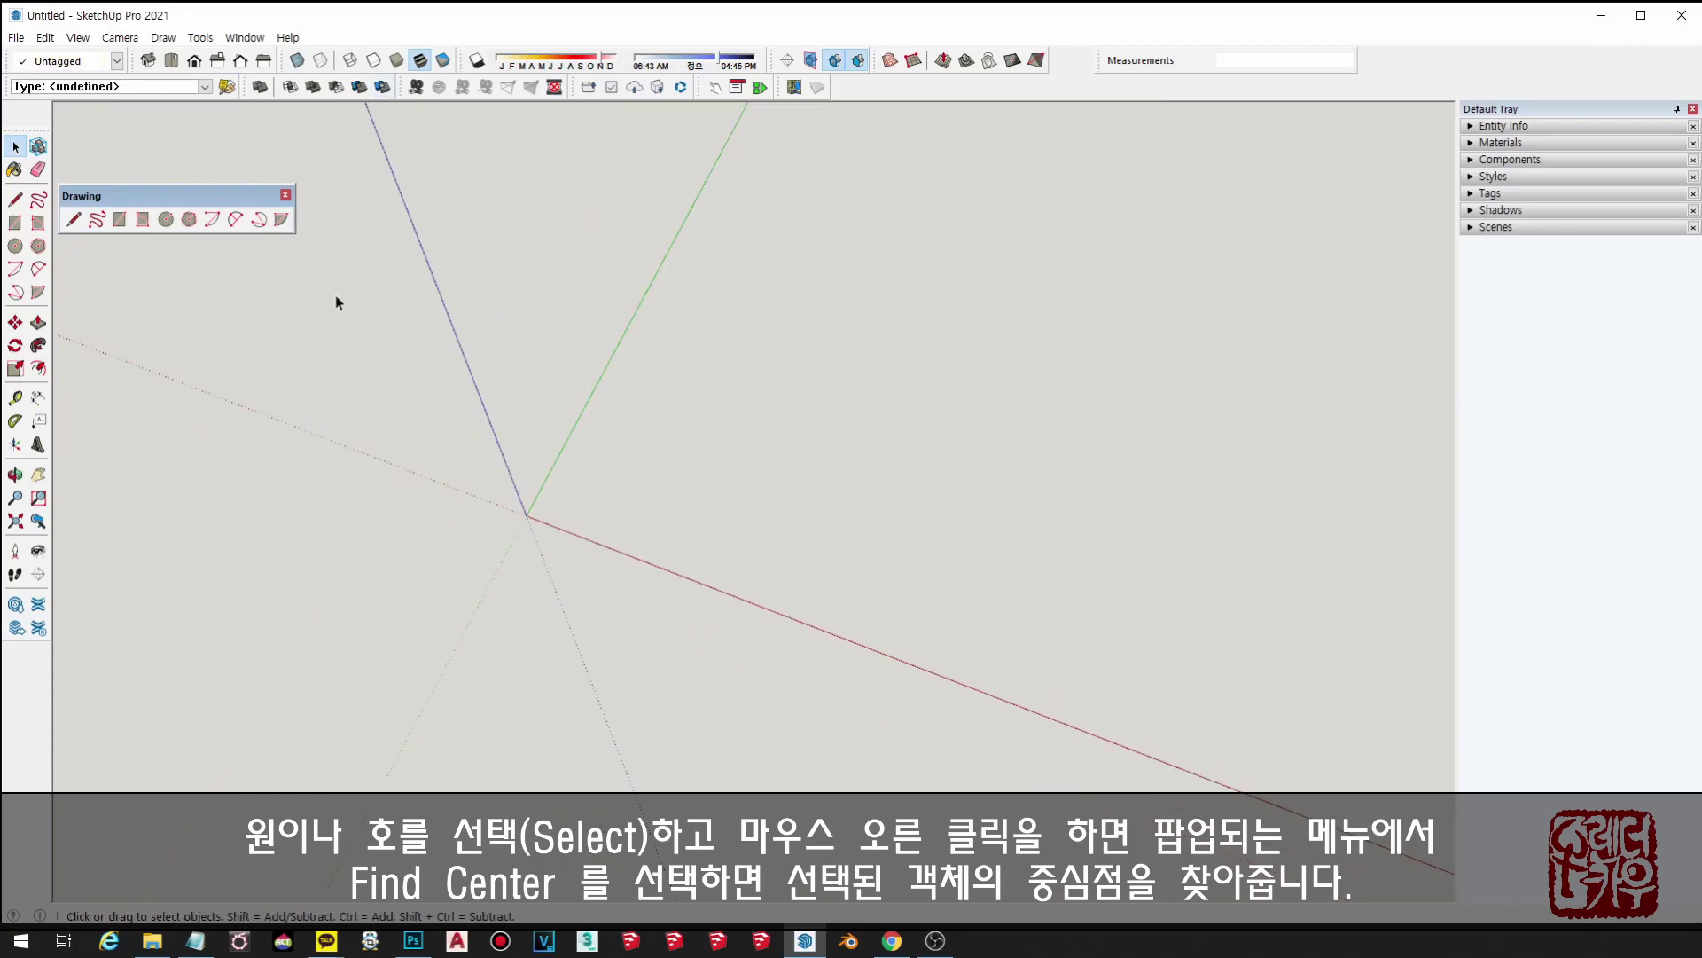
{"action": "left_click", "coordinate": [238, 219]}
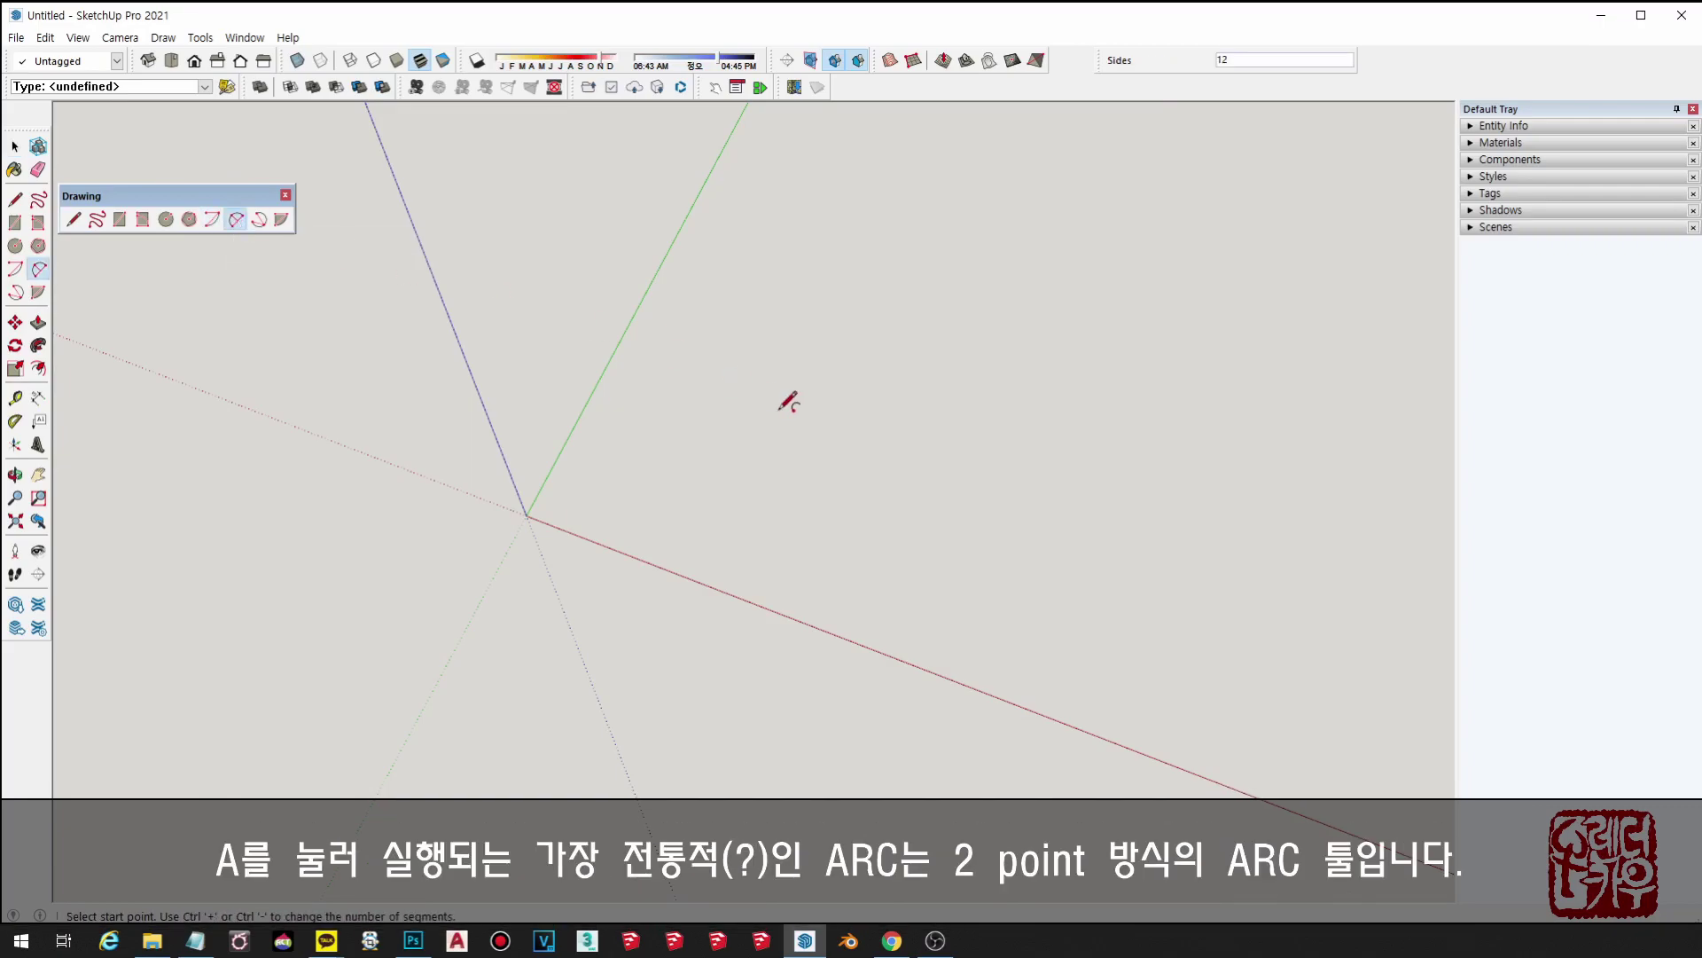
{"action": "left_click", "coordinate": [743, 399]}
{"action": "left_click", "coordinate": [936, 636]}
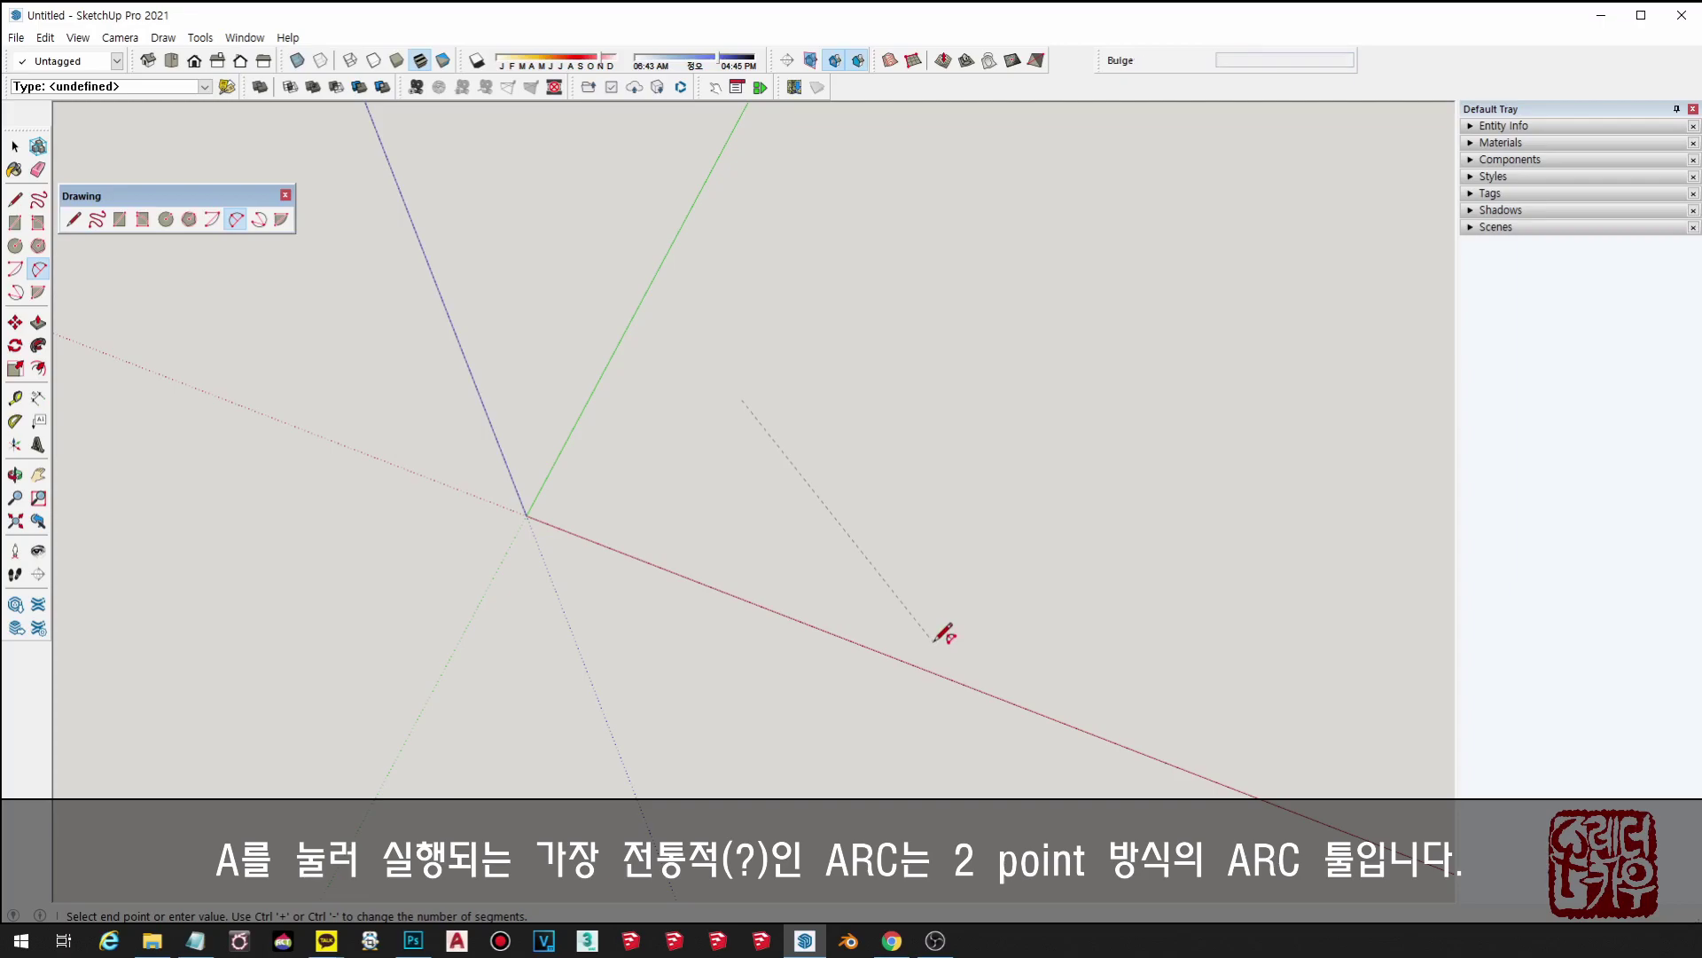
{"action": "key", "text": "space"}
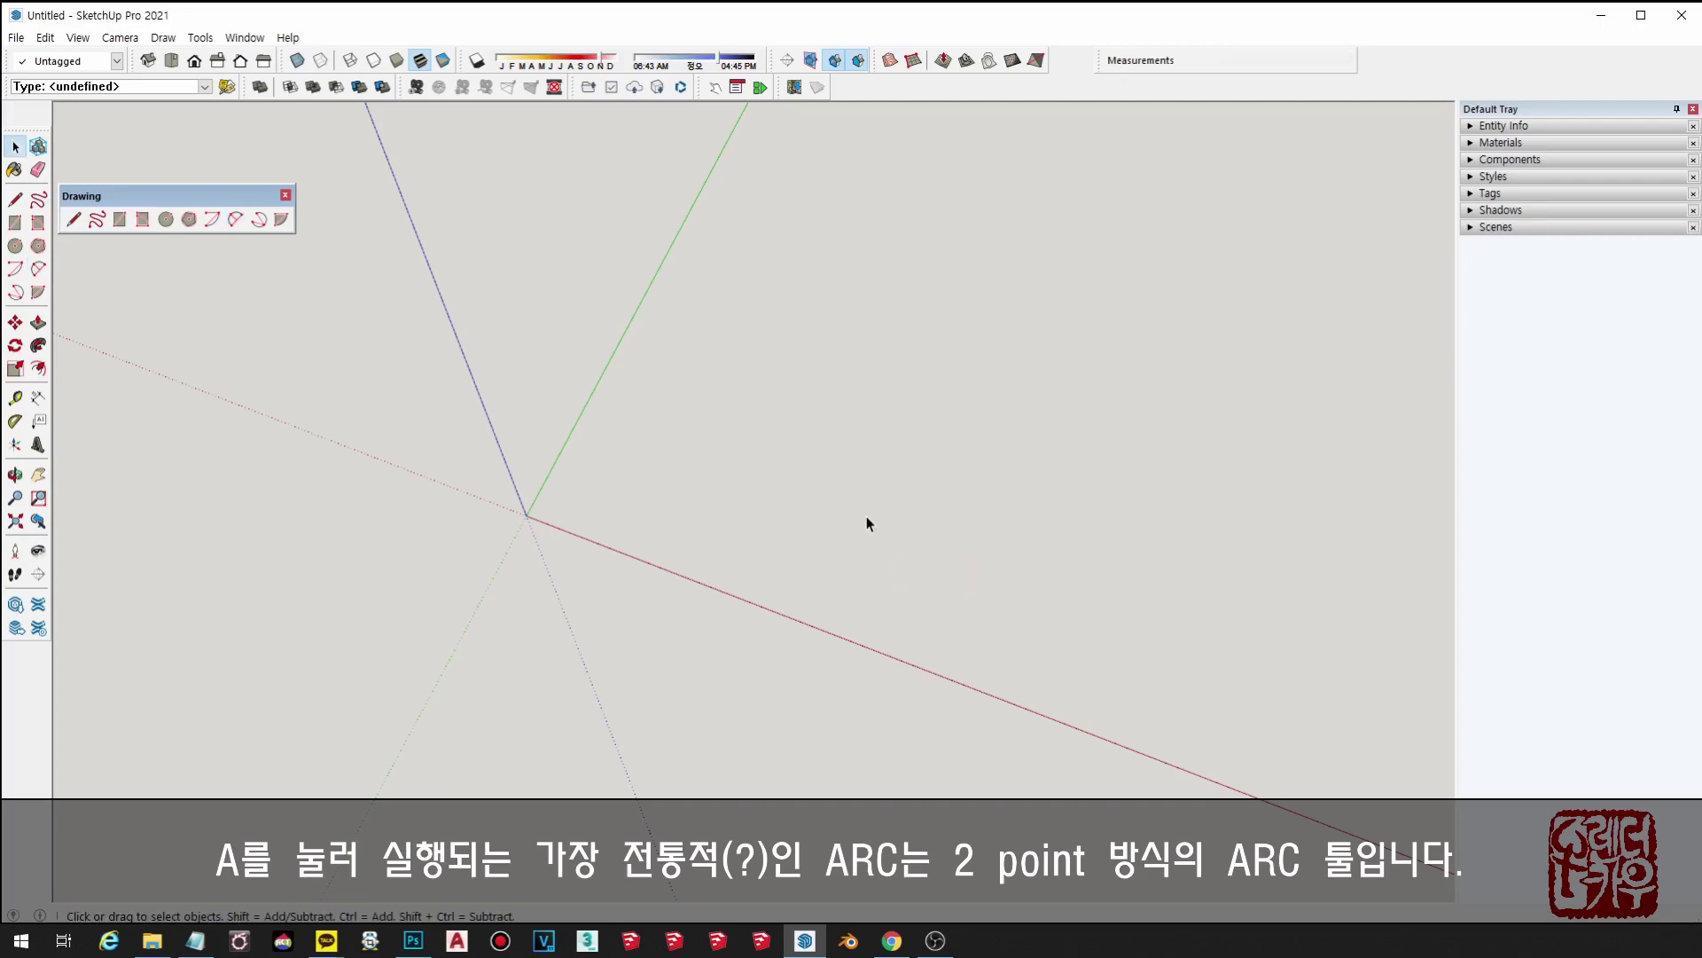
{"action": "left_click", "coordinate": [235, 219]}
{"action": "left_click", "coordinate": [727, 444]}
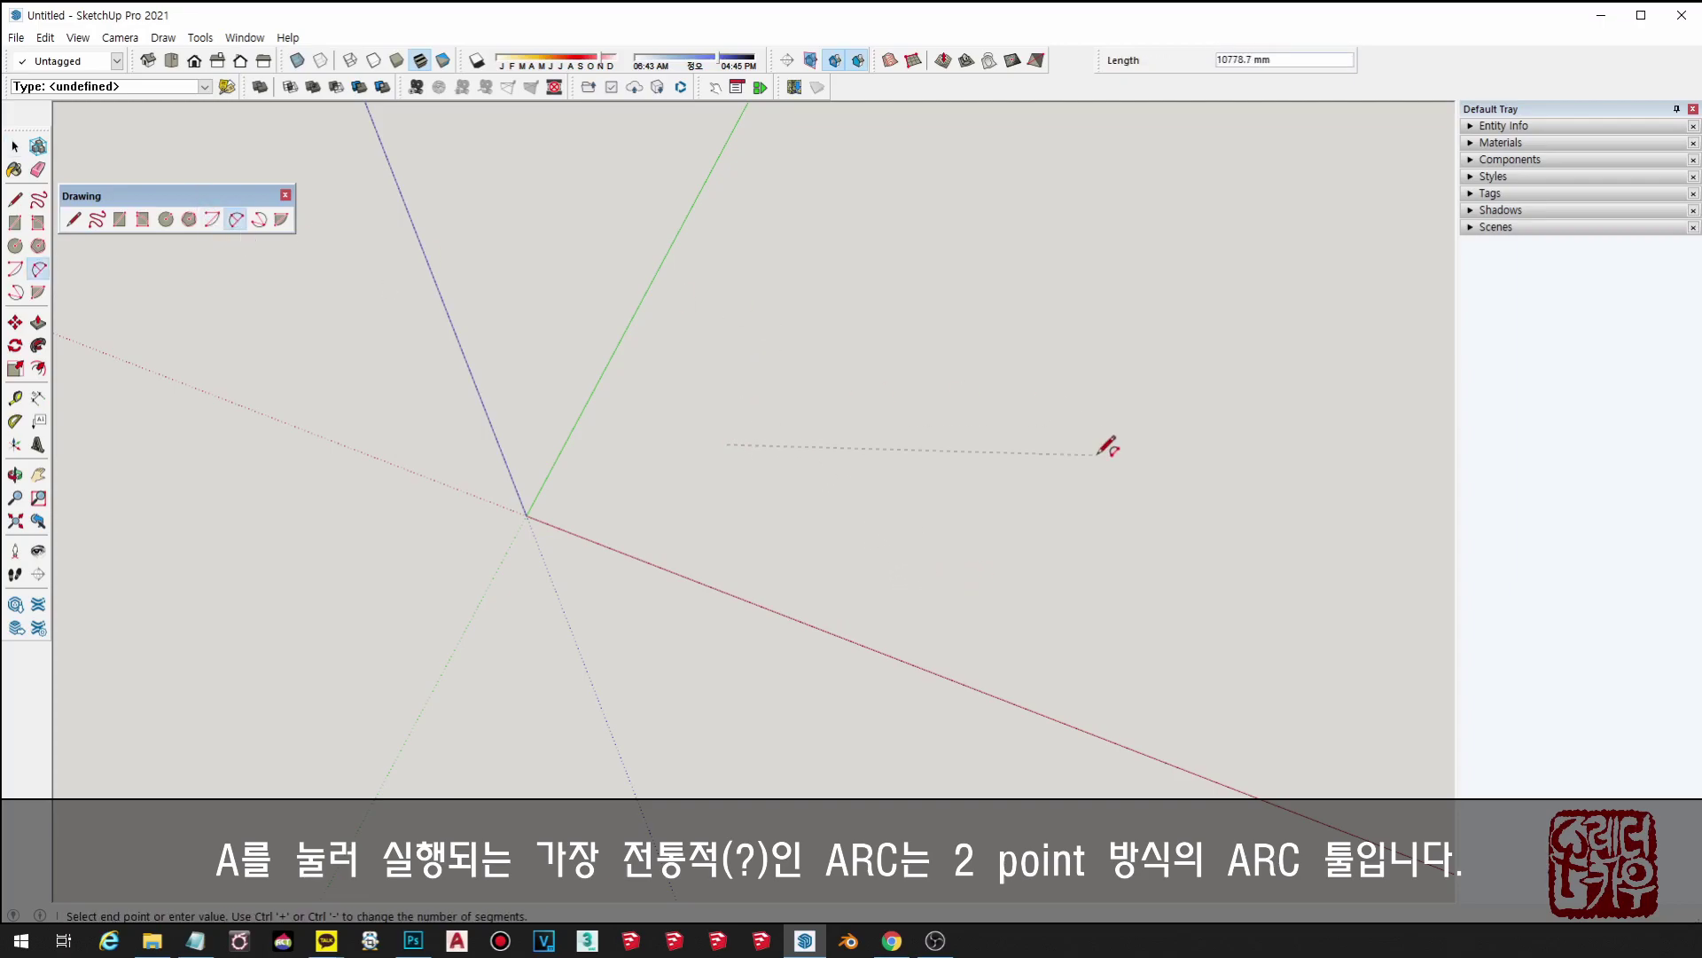
{"action": "left_click", "coordinate": [1022, 551]}
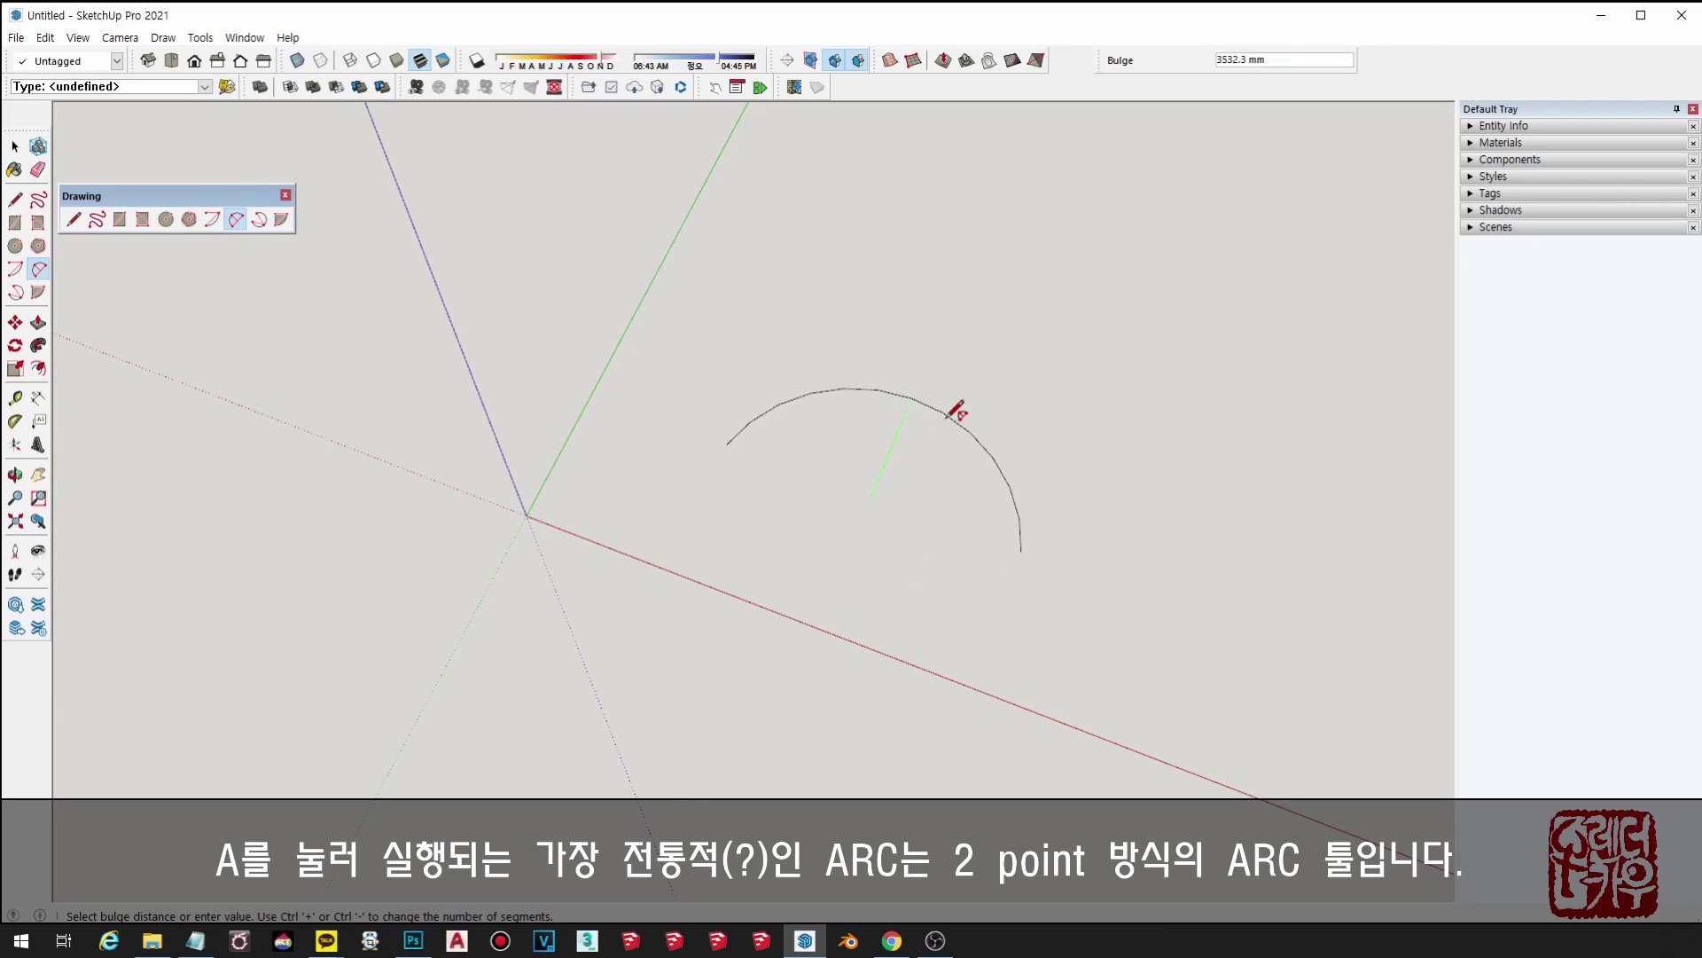
{"action": "key", "text": "space"}
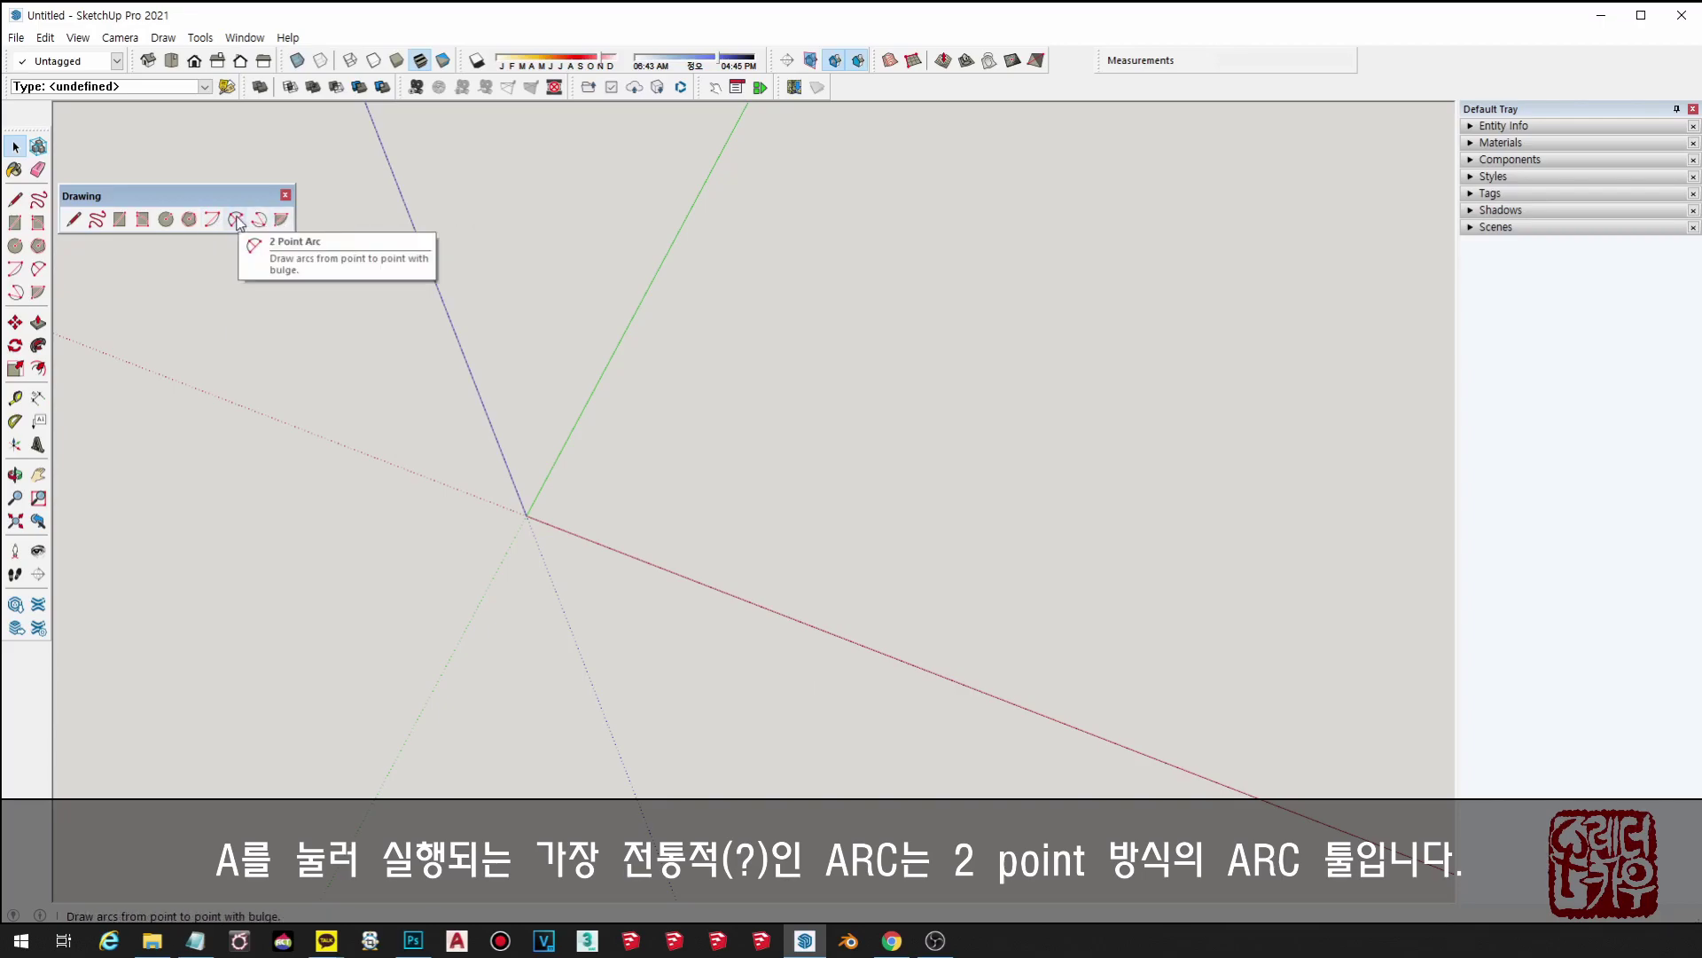
{"action": "left_click", "coordinate": [235, 219]}
{"action": "key", "text": "space"}
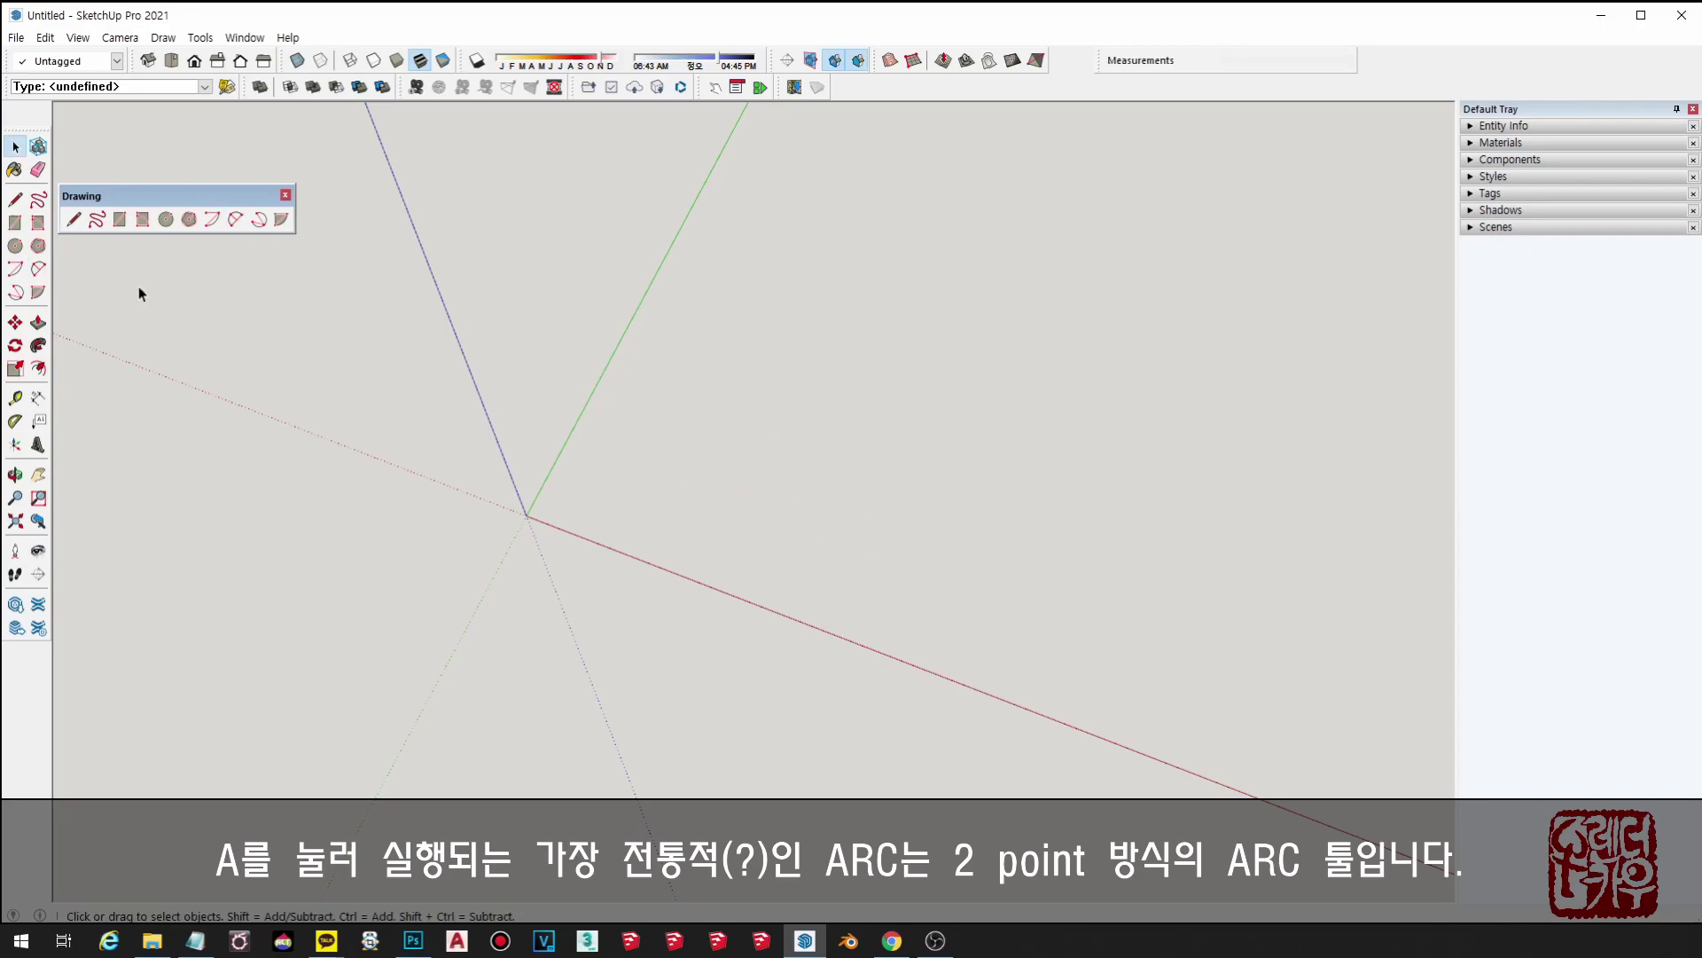
{"action": "left_click", "coordinate": [245, 223]}
{"action": "left_click", "coordinate": [557, 485]}
{"action": "key", "text": "space"}
{"action": "key", "text": "a"}
{"action": "left_click", "coordinate": [595, 502]}
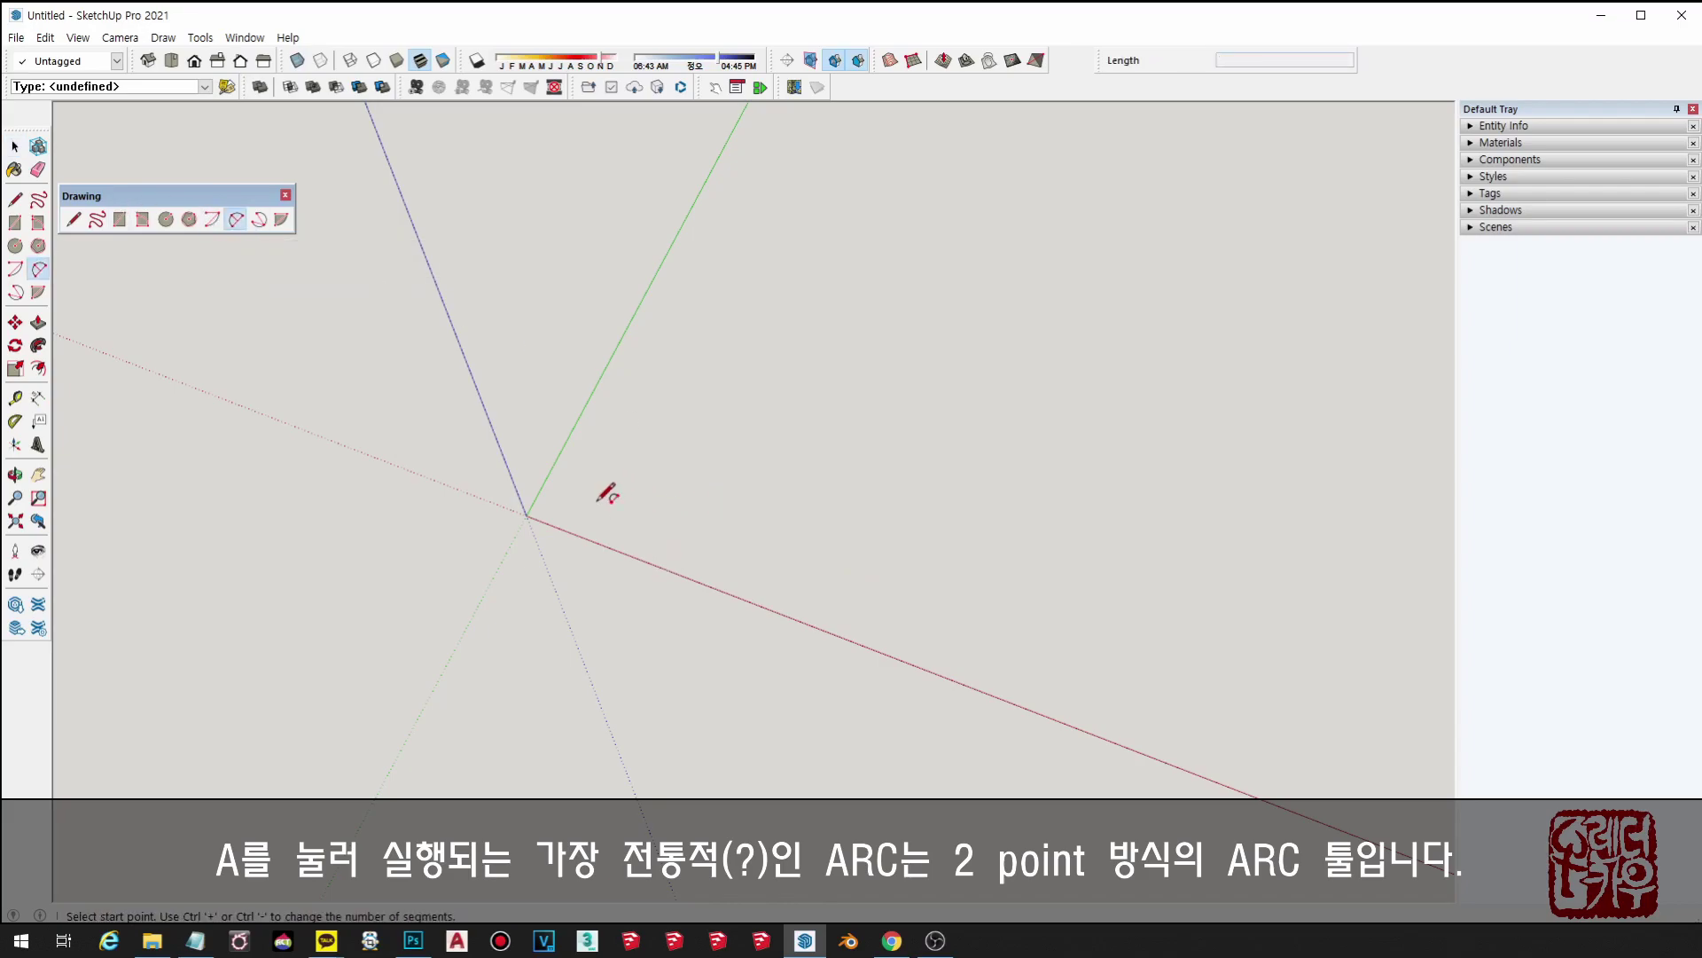
{"action": "left_click", "coordinate": [903, 614]}
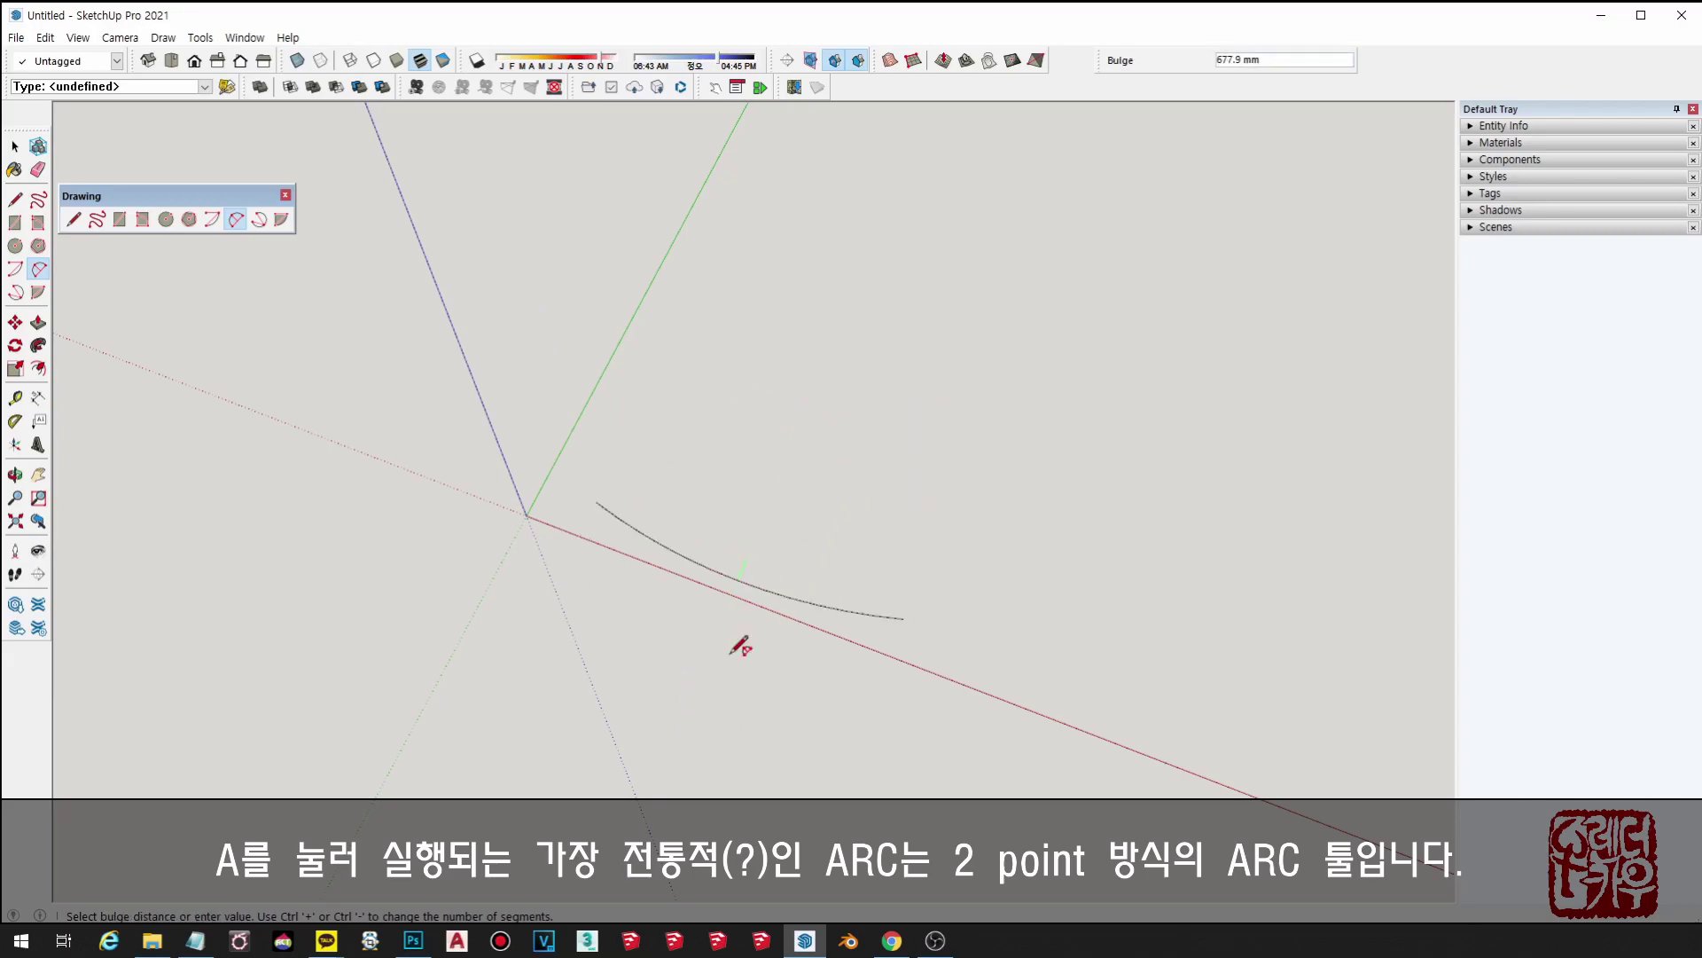
{"action": "key", "text": "space"}
{"action": "left_click", "coordinate": [273, 219]}
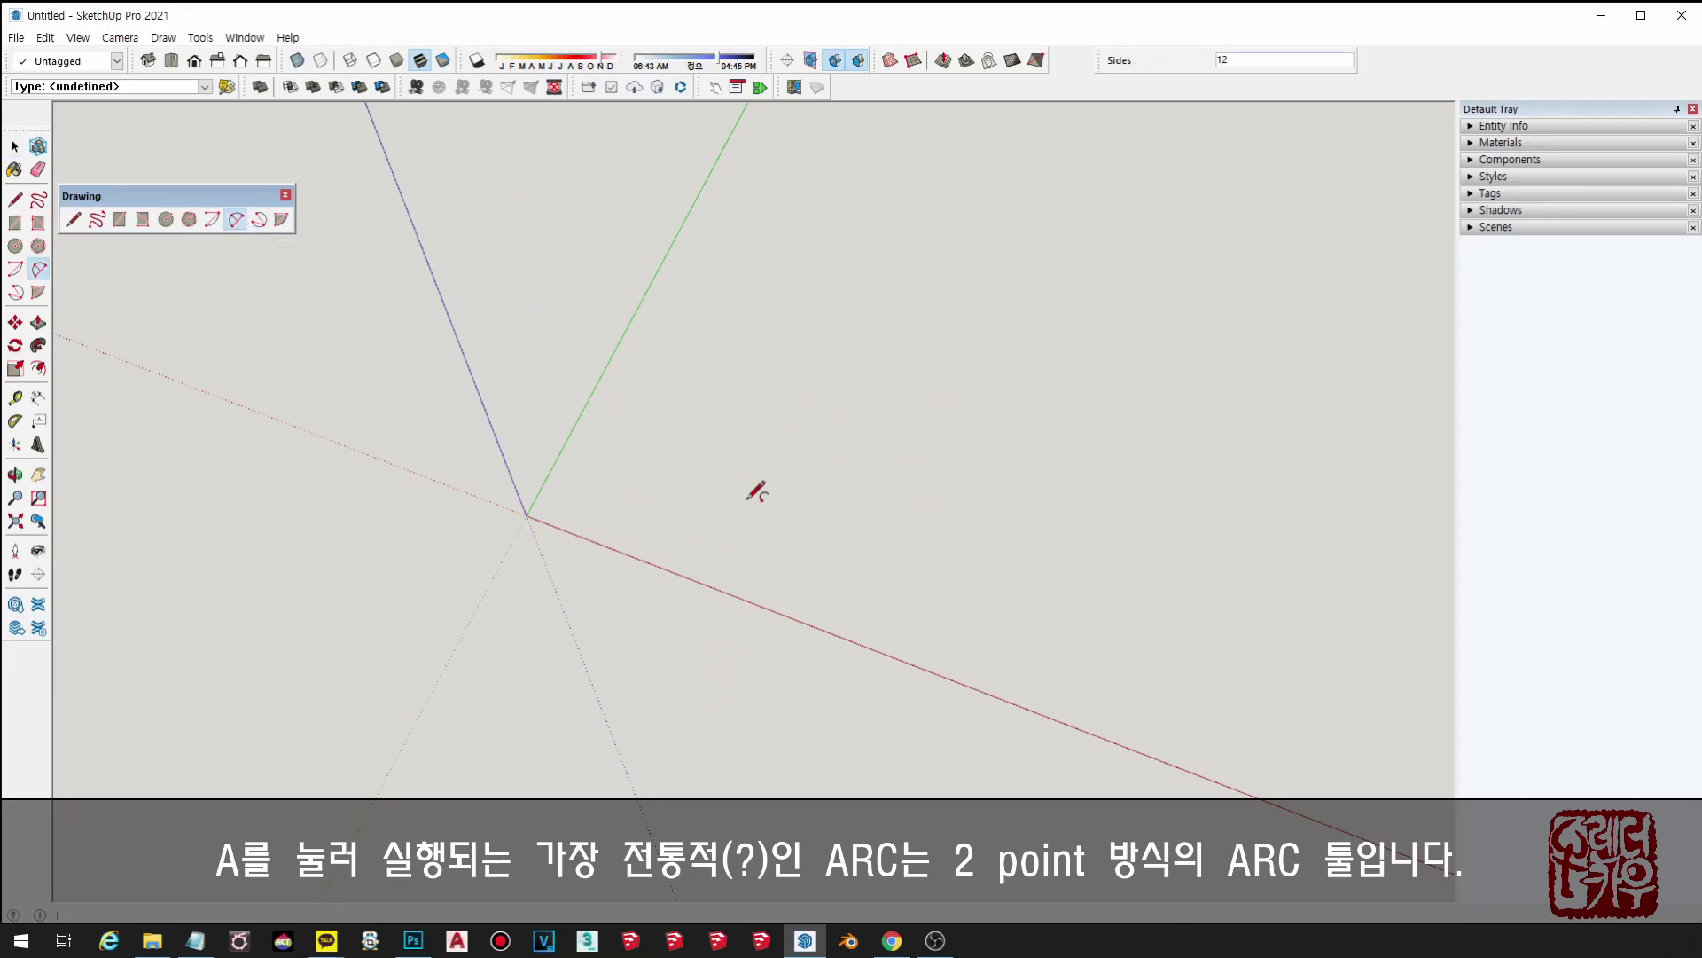
{"action": "key", "text": "space"}
{"action": "key", "text": "a"}
{"action": "key", "text": "space"}
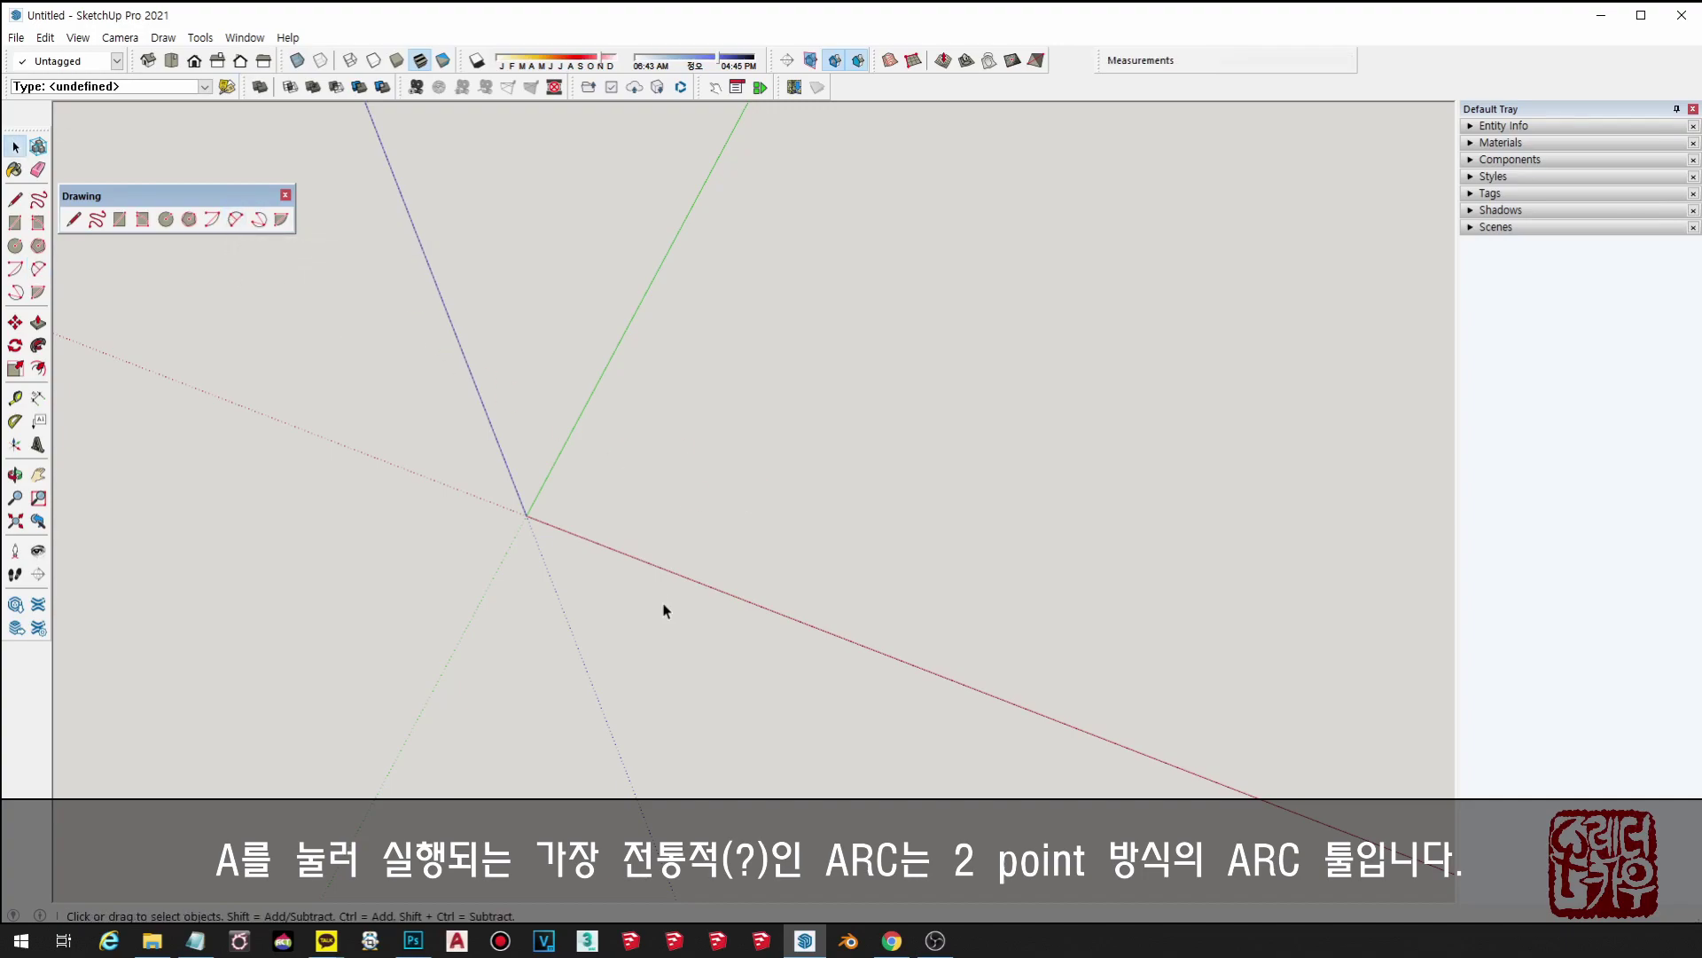
{"action": "key", "text": "a"}
{"action": "left_click", "coordinate": [640, 496]}
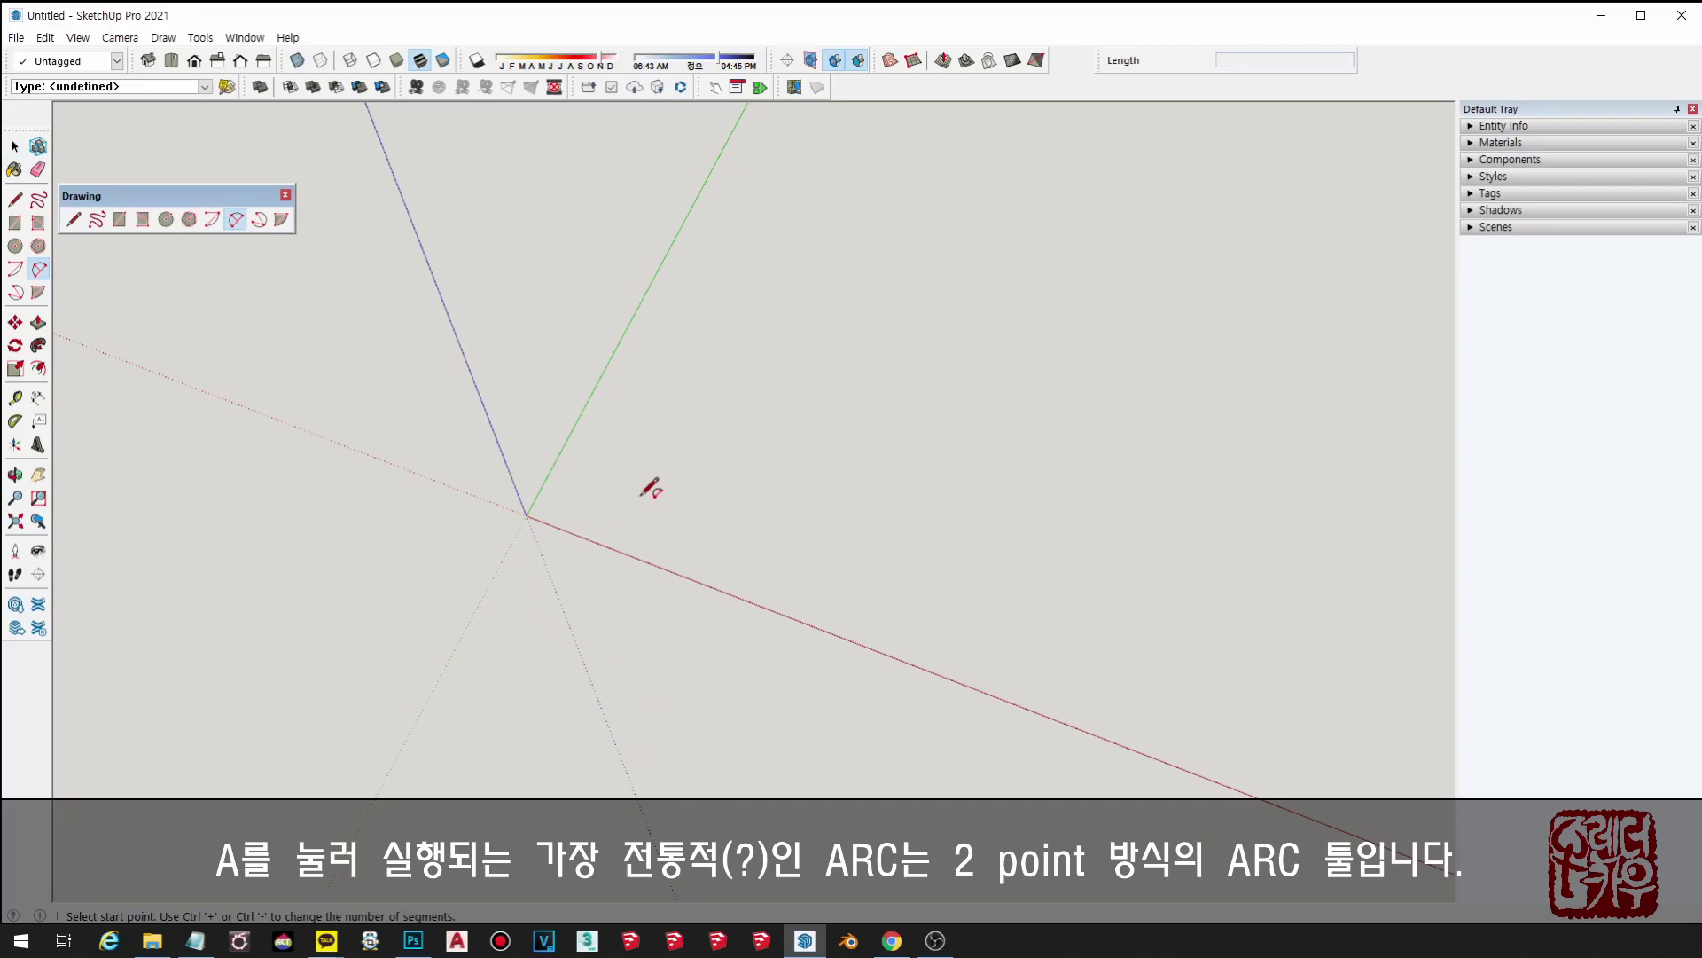
{"action": "left_click", "coordinate": [999, 631]}
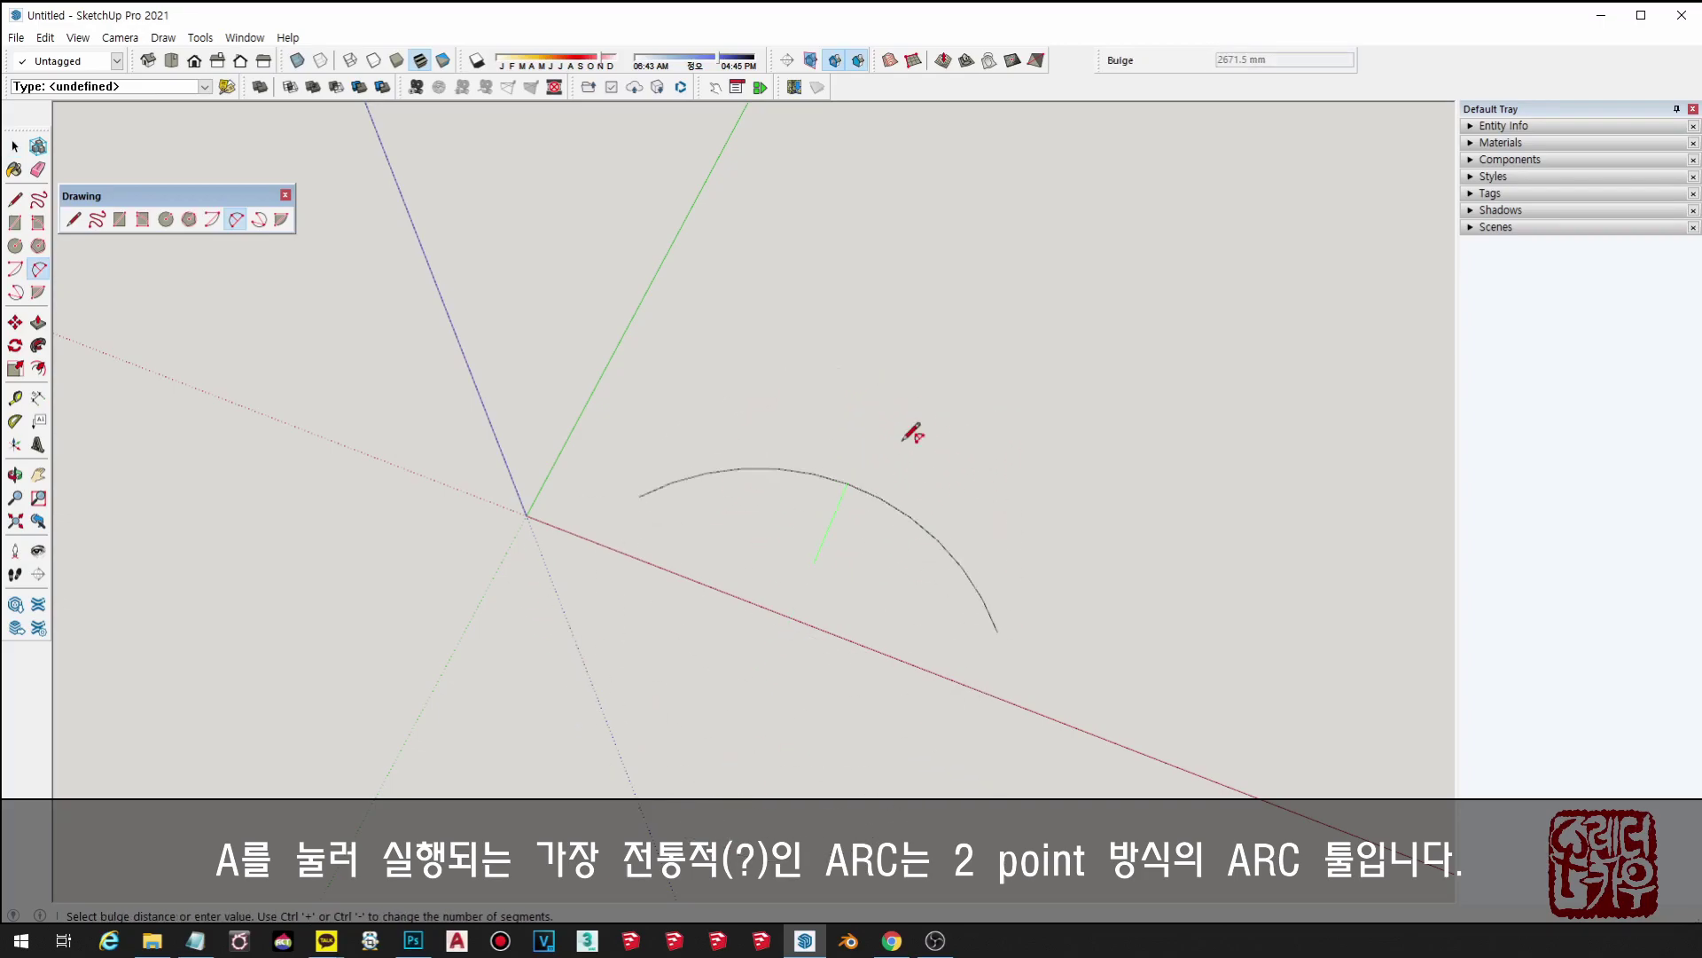
{"action": "key", "text": "space"}
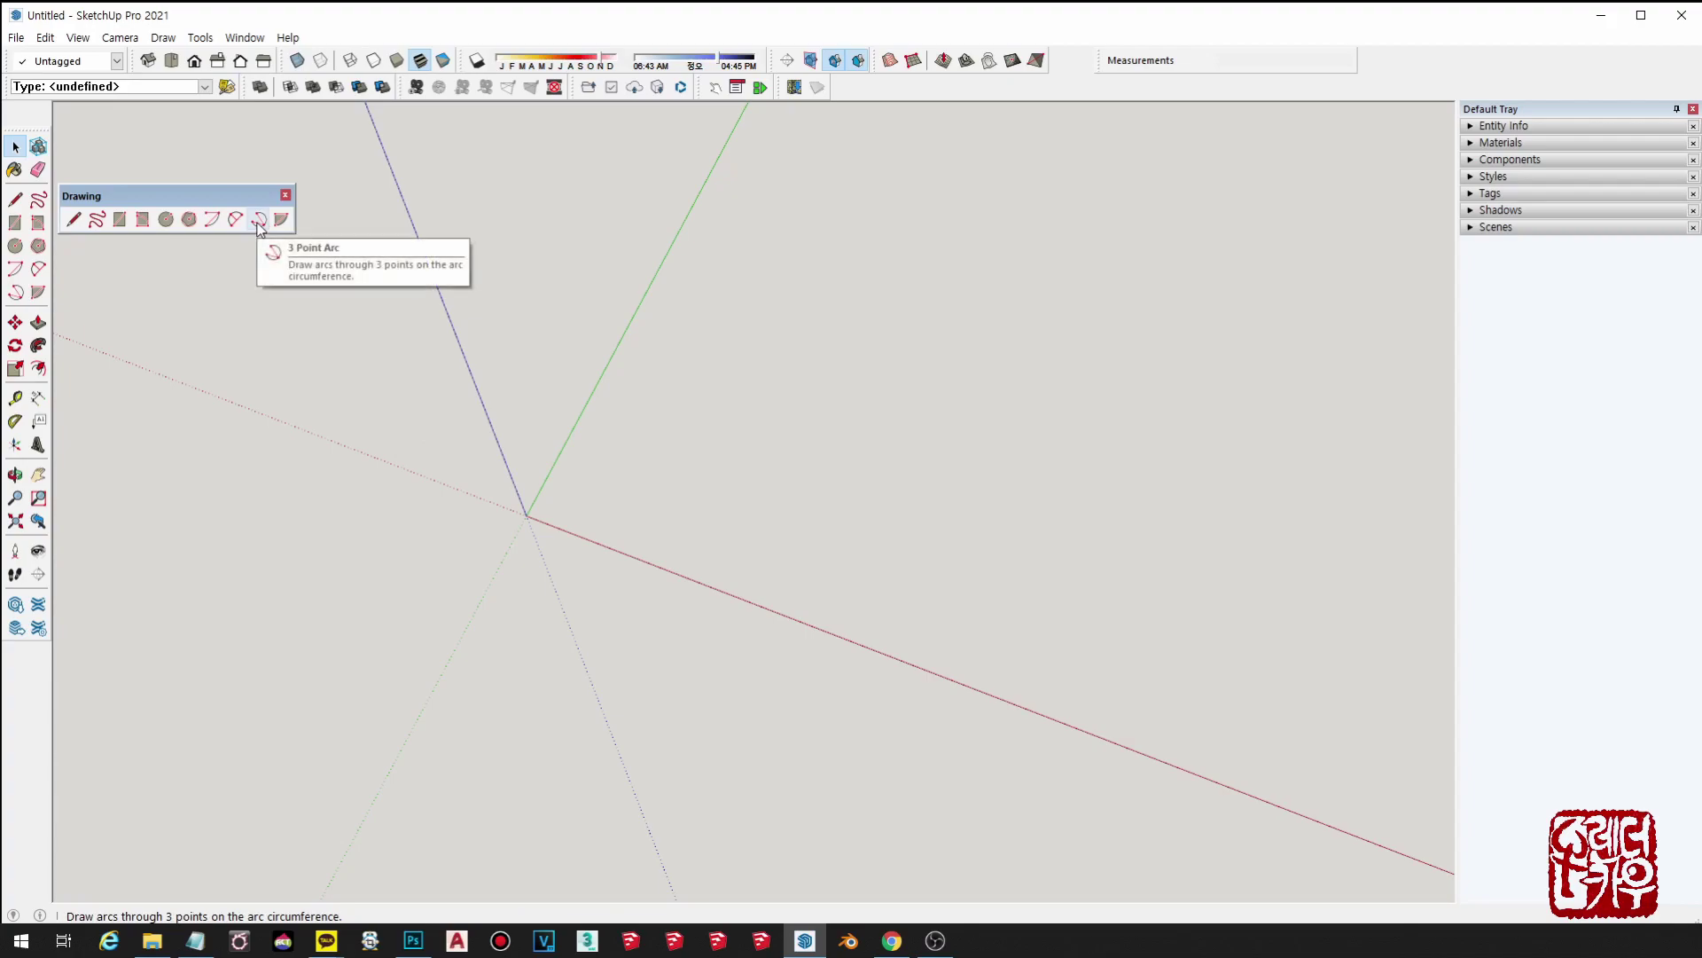
{"action": "left_click", "coordinate": [259, 222]}
{"action": "left_click", "coordinate": [707, 519]}
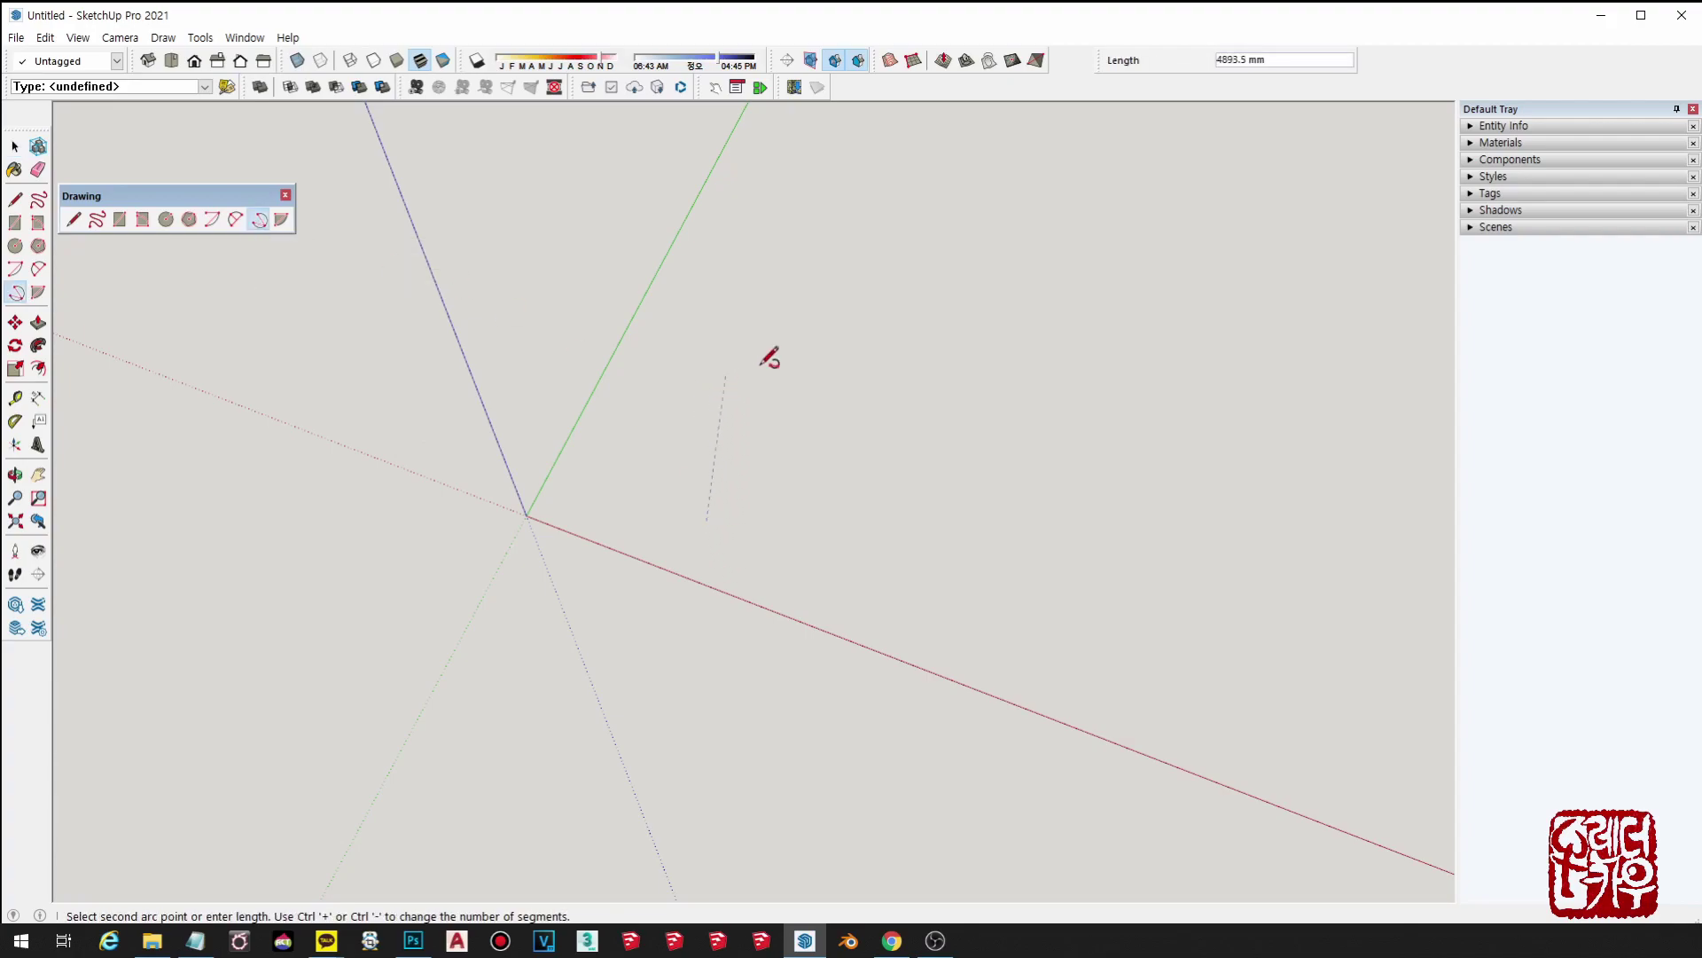
{"action": "left_click", "coordinate": [808, 352]}
{"action": "left_click", "coordinate": [1041, 672]}
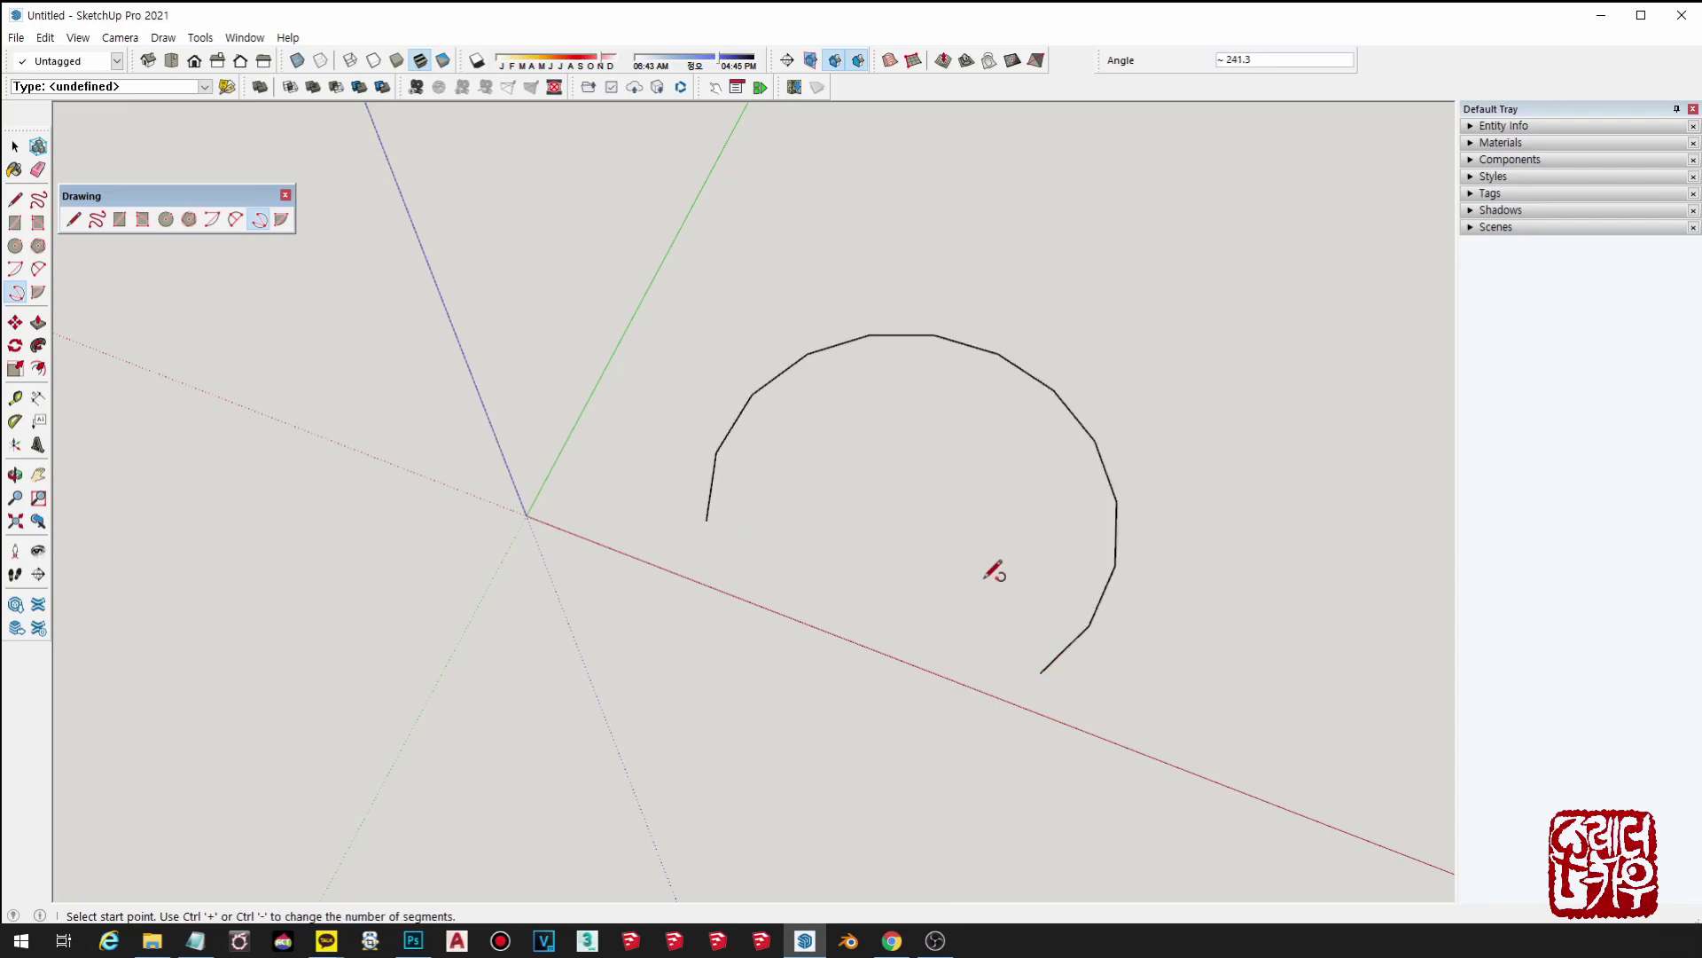
{"action": "left_click", "coordinate": [335, 540]}
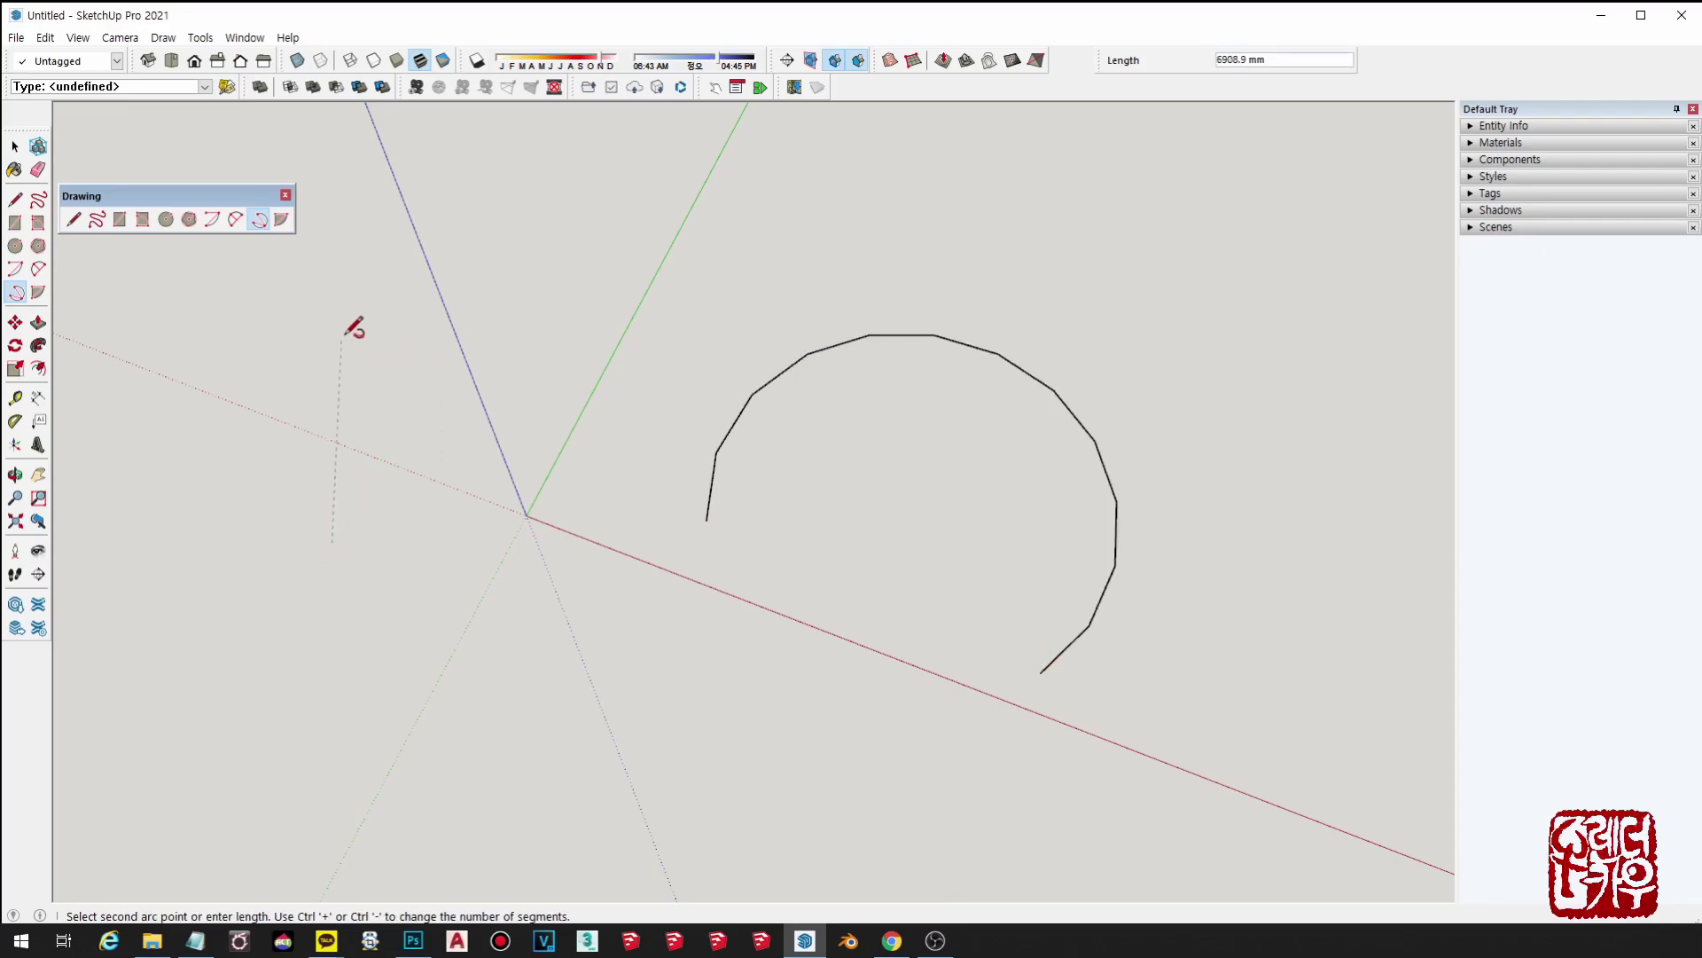
{"action": "left_click", "coordinate": [396, 250]}
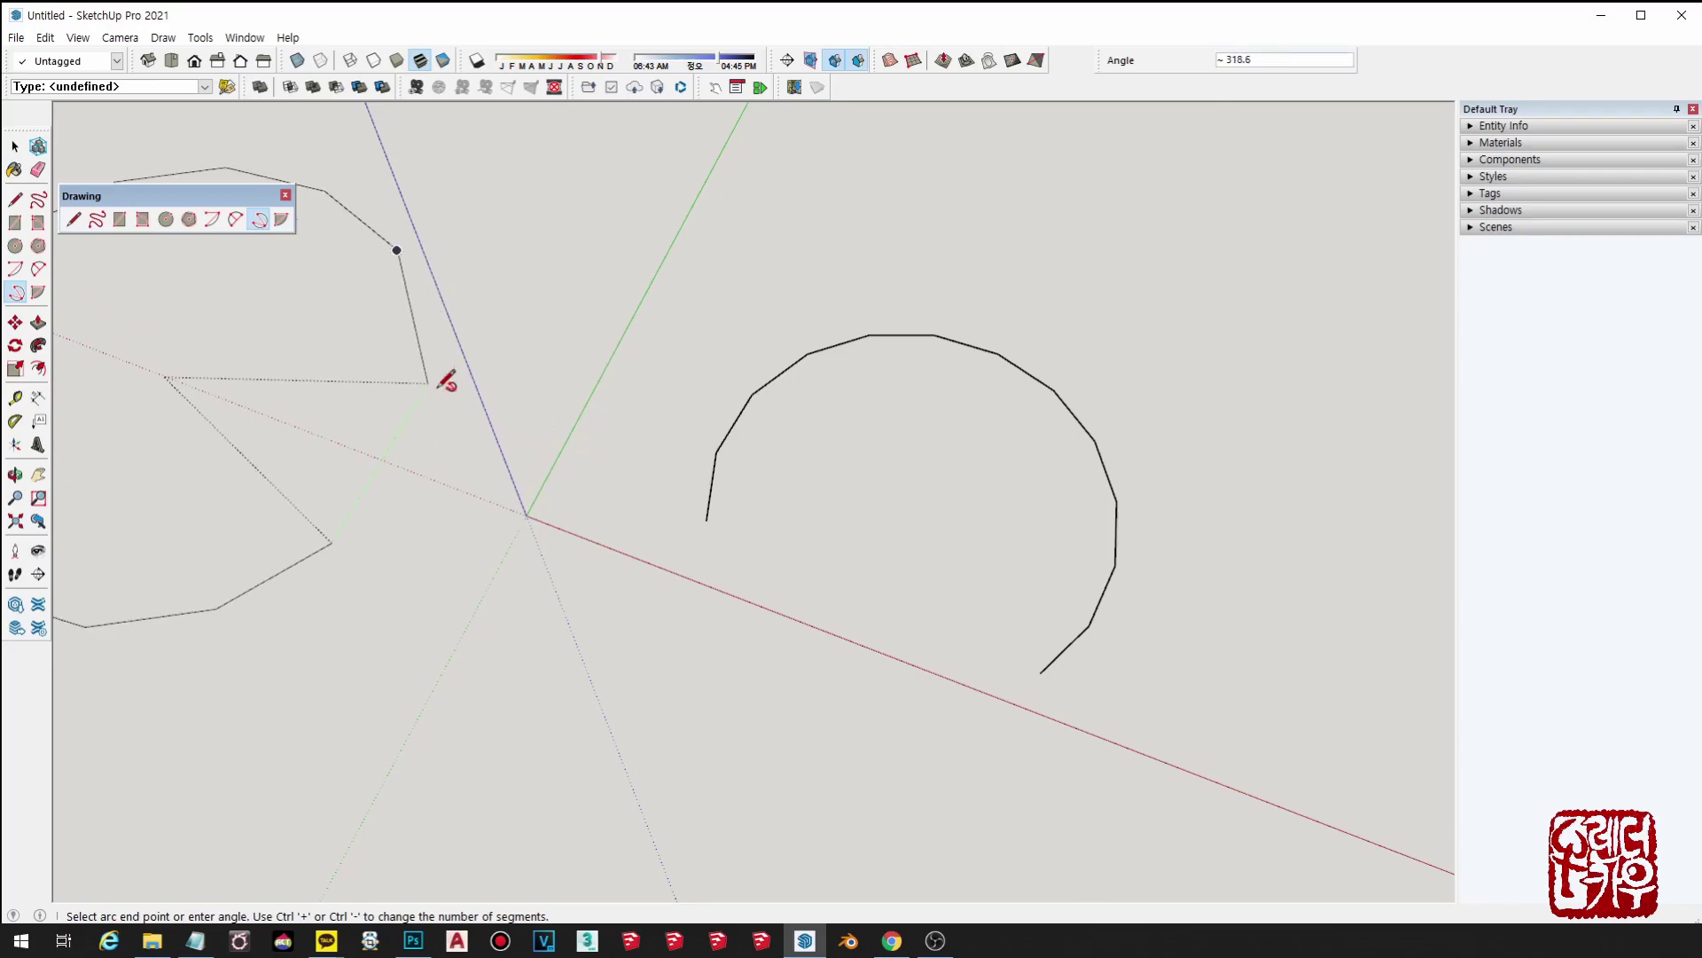
{"action": "key", "text": "space"}
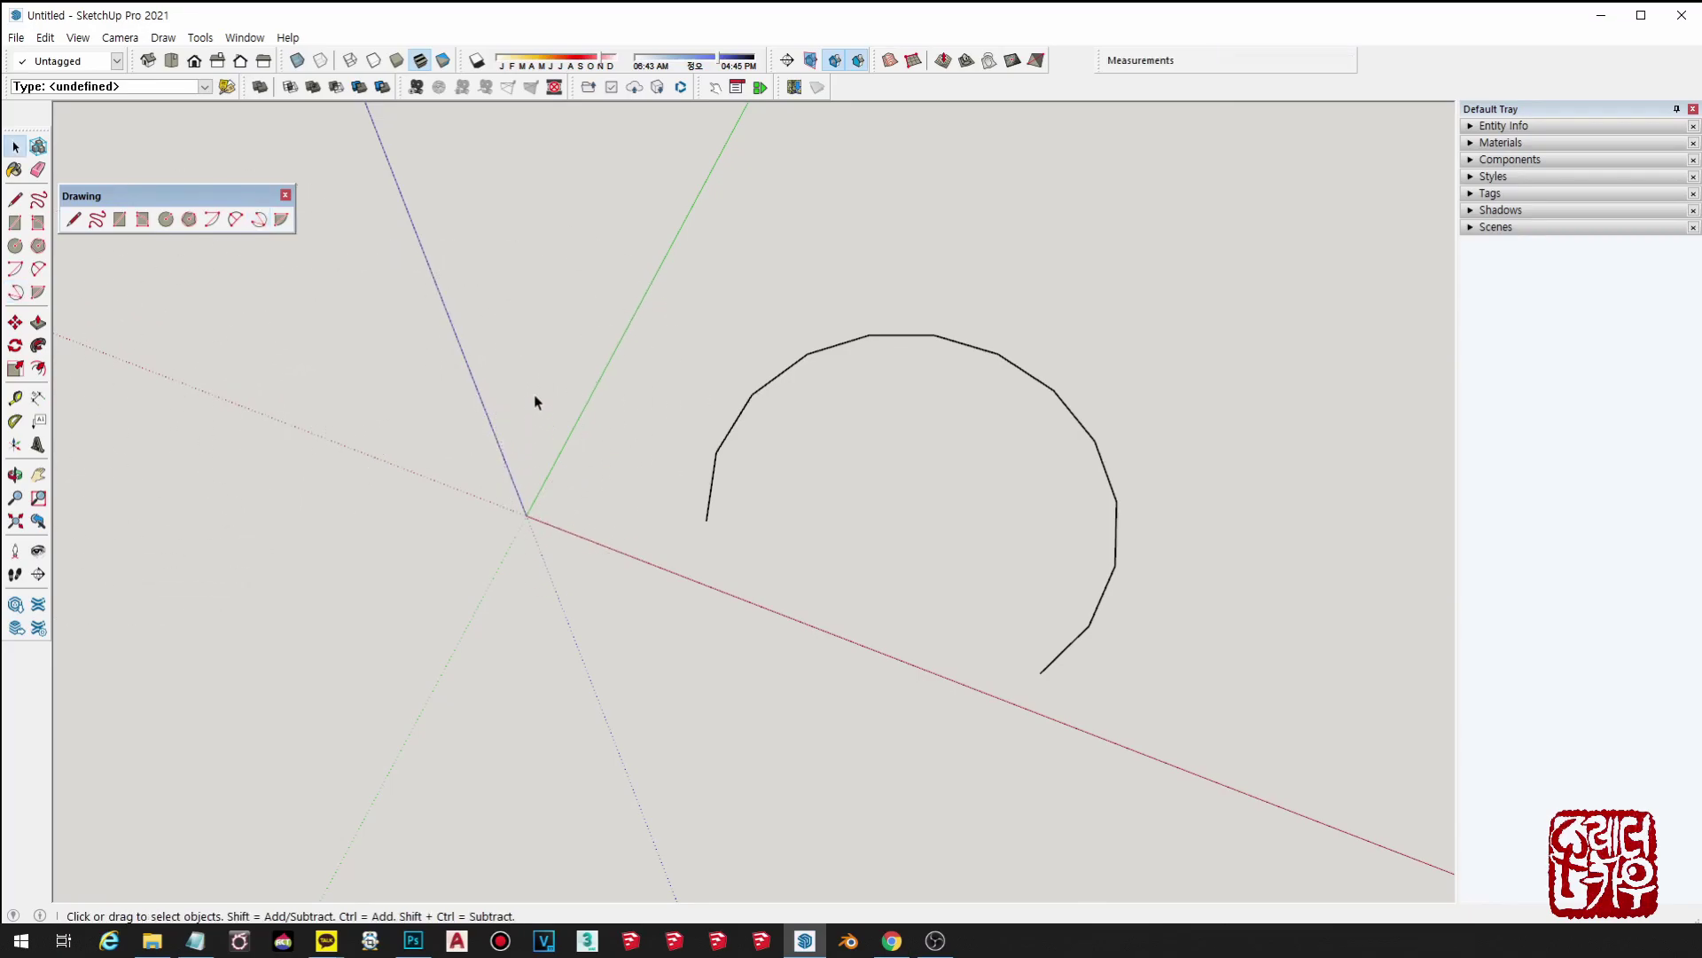
{"action": "middle_click_drag", "start_coordinate": [536, 396], "coordinate": [1187, 722]}
{"action": "mouse_move", "coordinate": [1186, 722]}
{"action": "left_mouse_down"}
{"action": "mouse_move", "coordinate": [474, 330]}
{"action": "mouse_move", "coordinate": [452, 284]}
{"action": "left_mouse_up"}
{"action": "key", "text": "Delete"}
{"action": "left_click", "coordinate": [235, 219]}
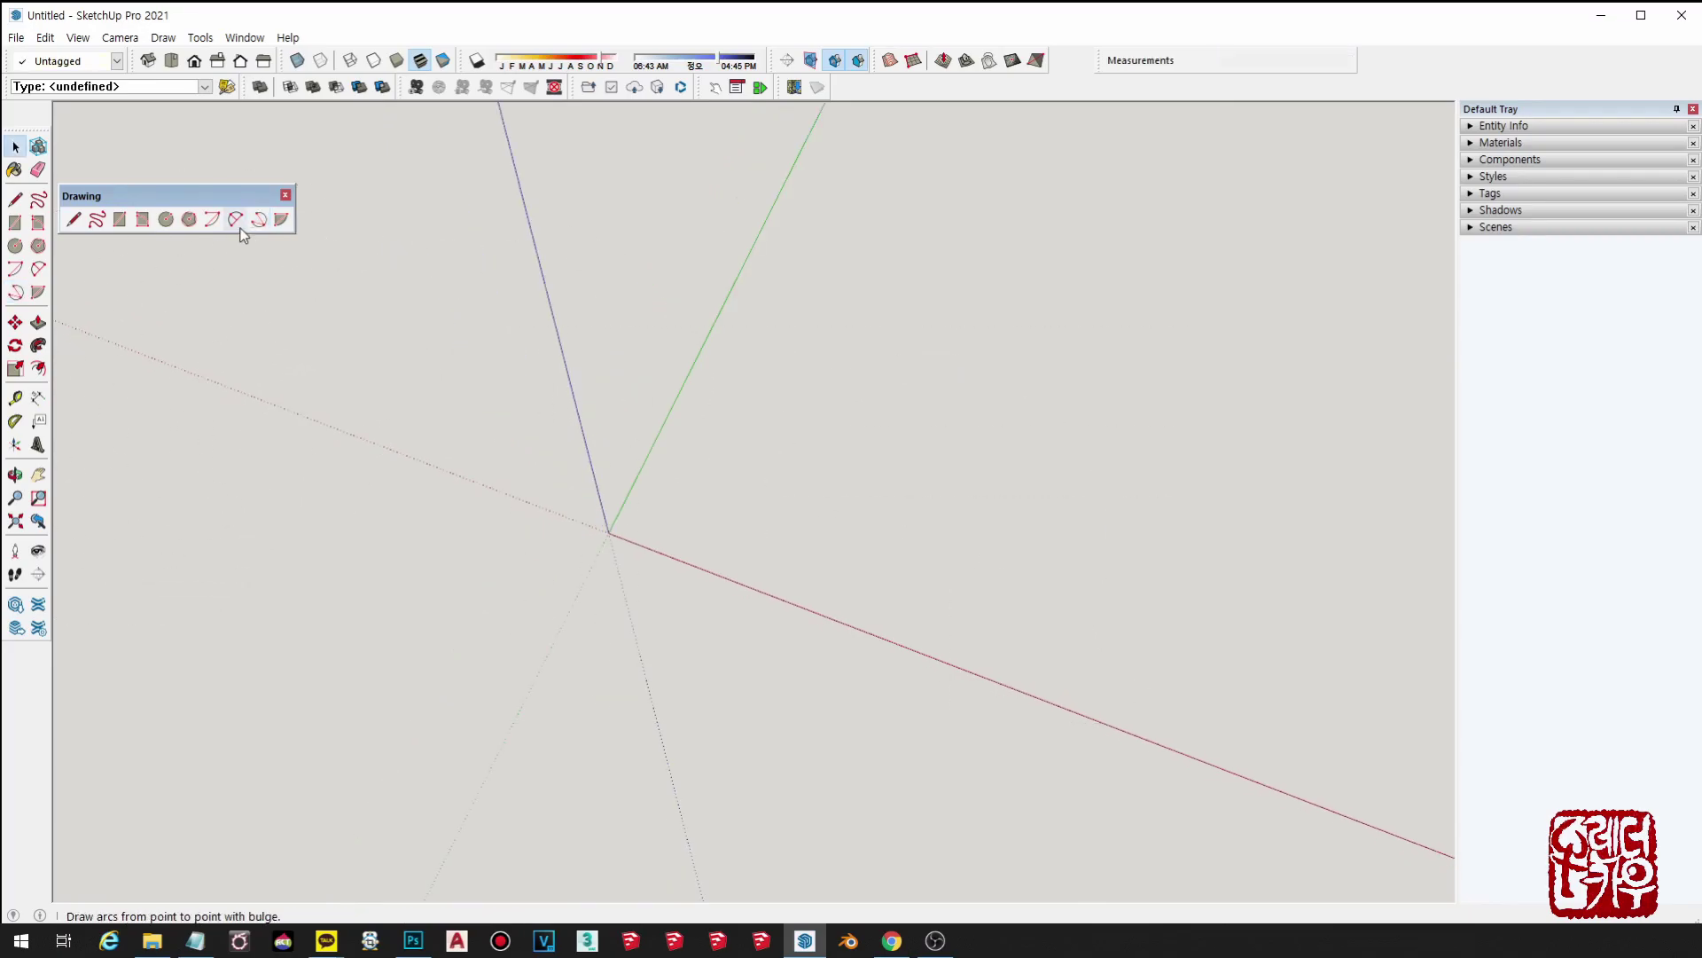
{"action": "key", "text": "space"}
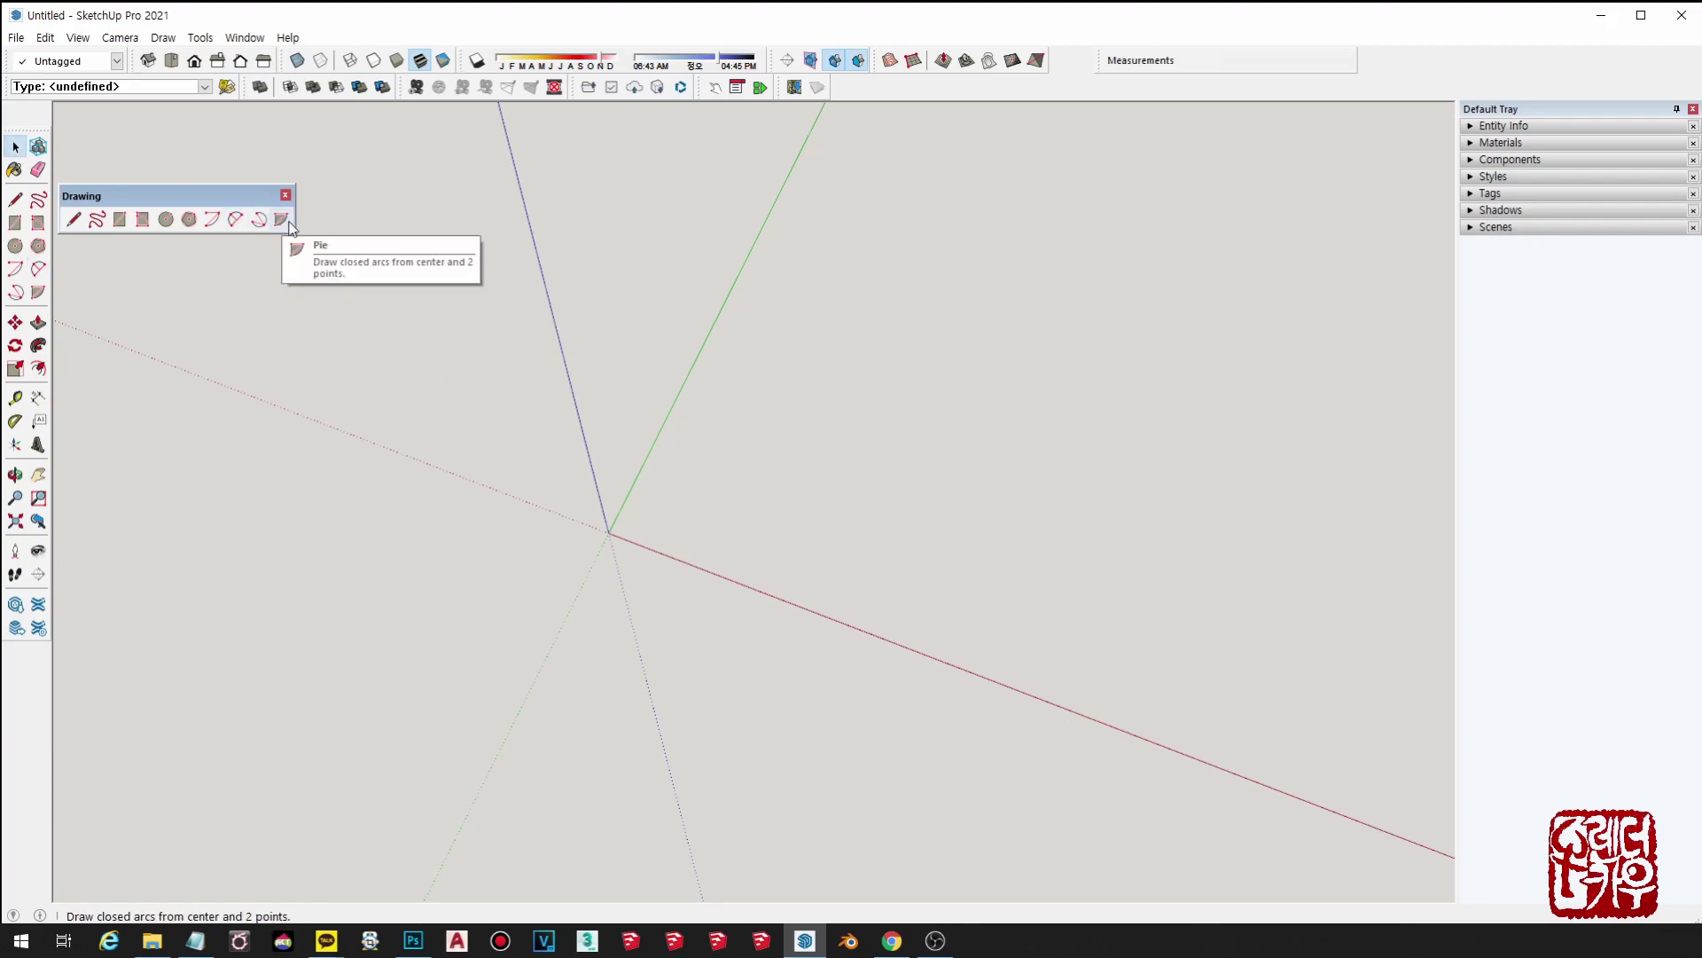
{"action": "left_click", "coordinate": [283, 219]}
{"action": "left_click", "coordinate": [696, 543]}
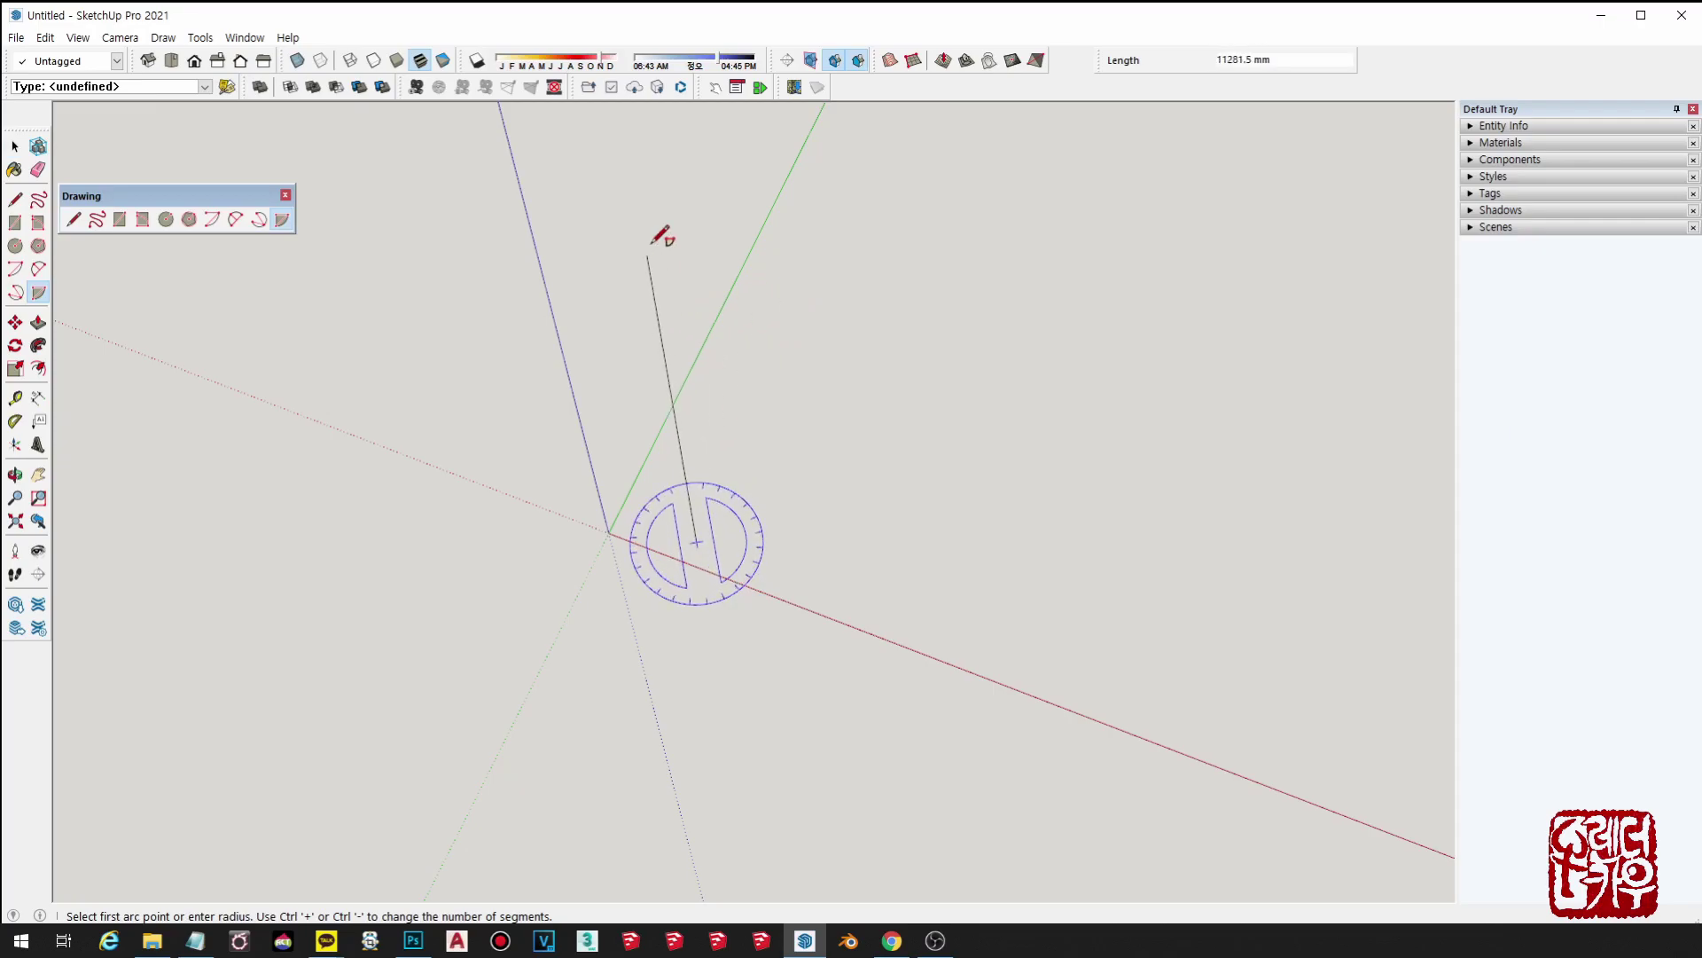
{"action": "key", "text": "space"}
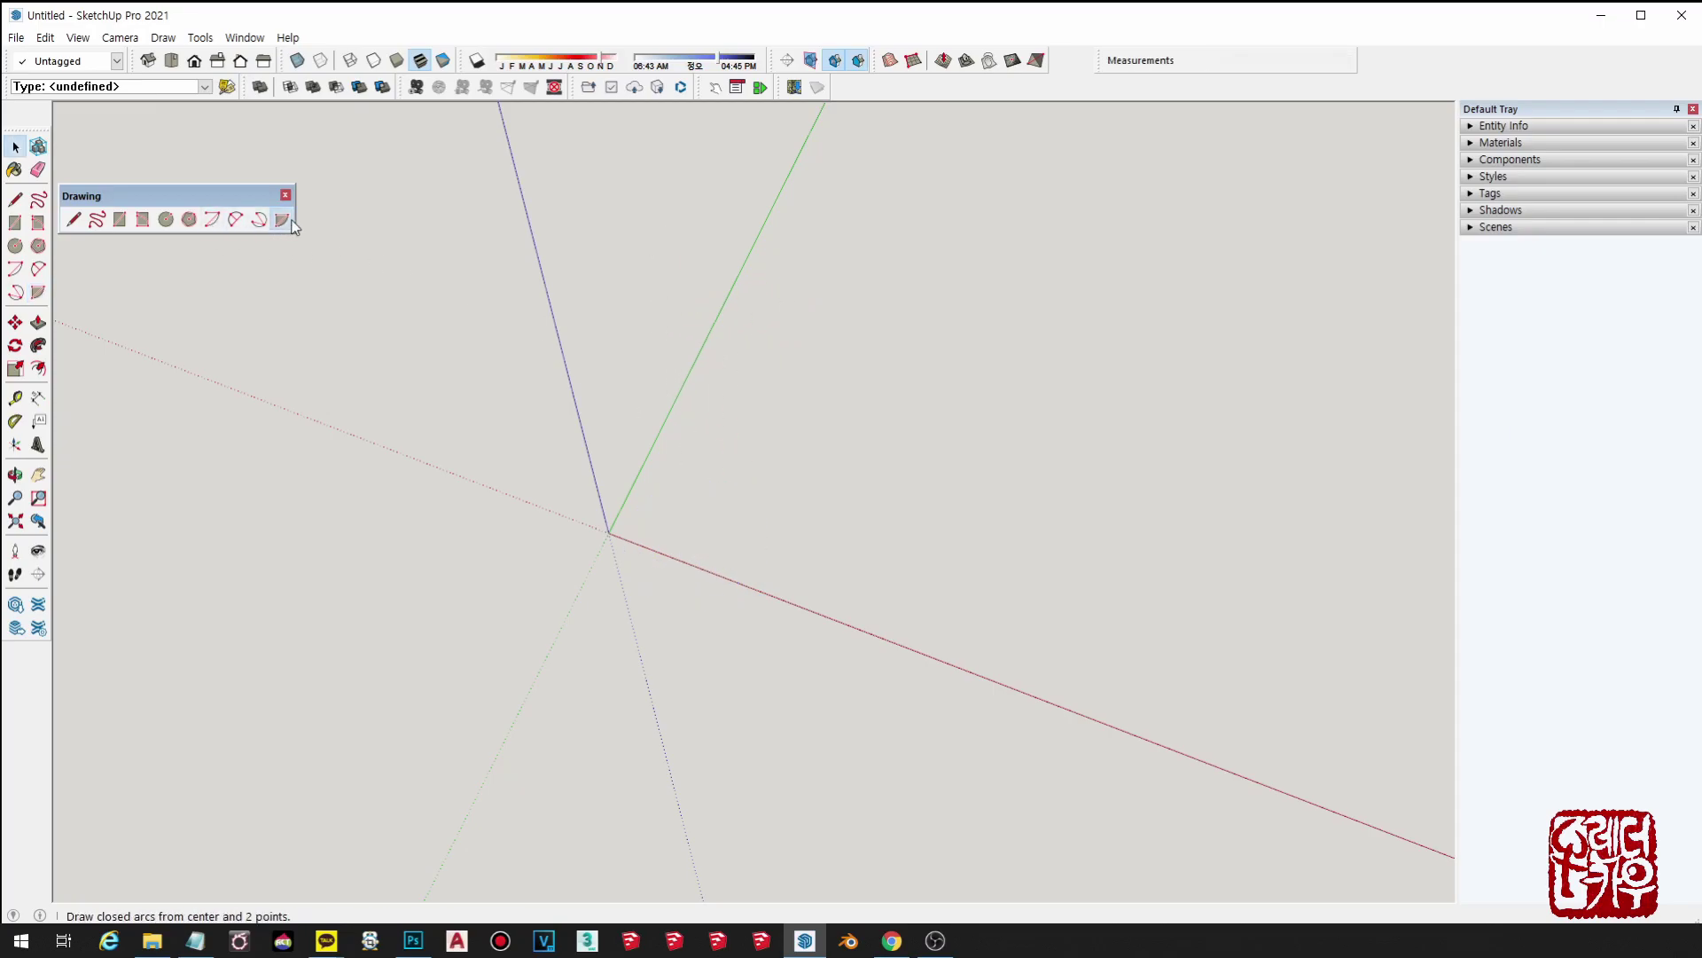
{"action": "left_click", "coordinate": [292, 222]}
{"action": "left_click", "coordinate": [816, 568]}
{"action": "left_click", "coordinate": [784, 304]}
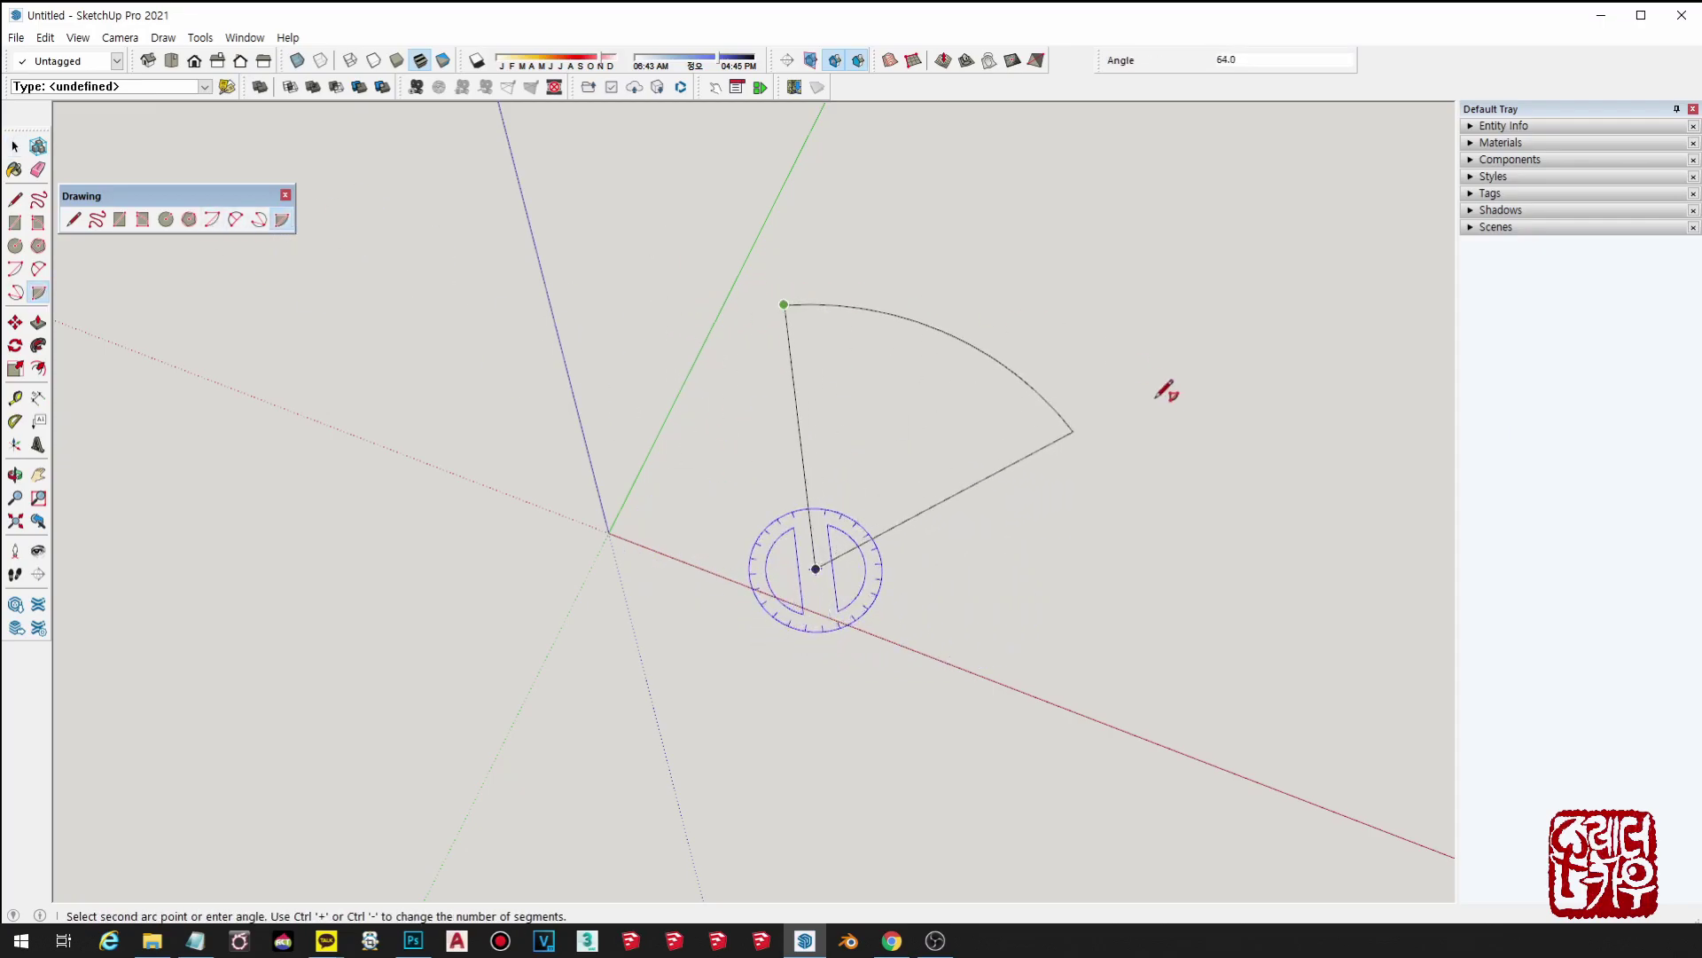
{"action": "left_click", "coordinate": [1116, 511]}
{"action": "key", "text": "space"}
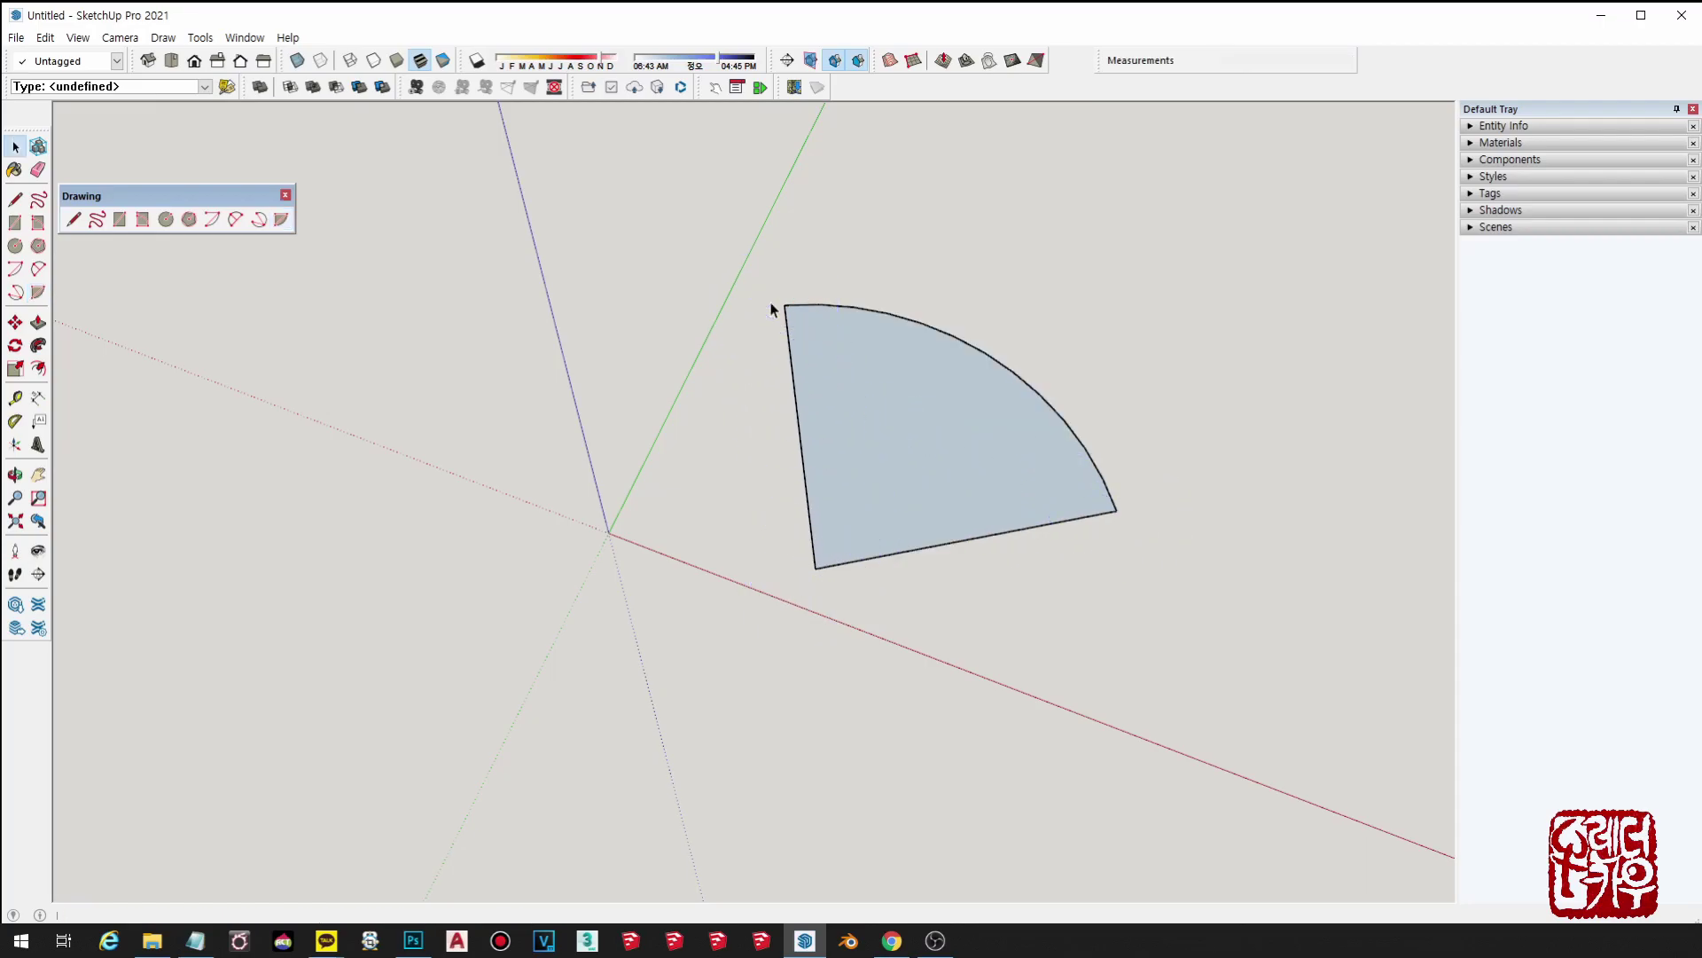
{"action": "middle_click_drag", "start_coordinate": [873, 314], "coordinate": [863, 369]}
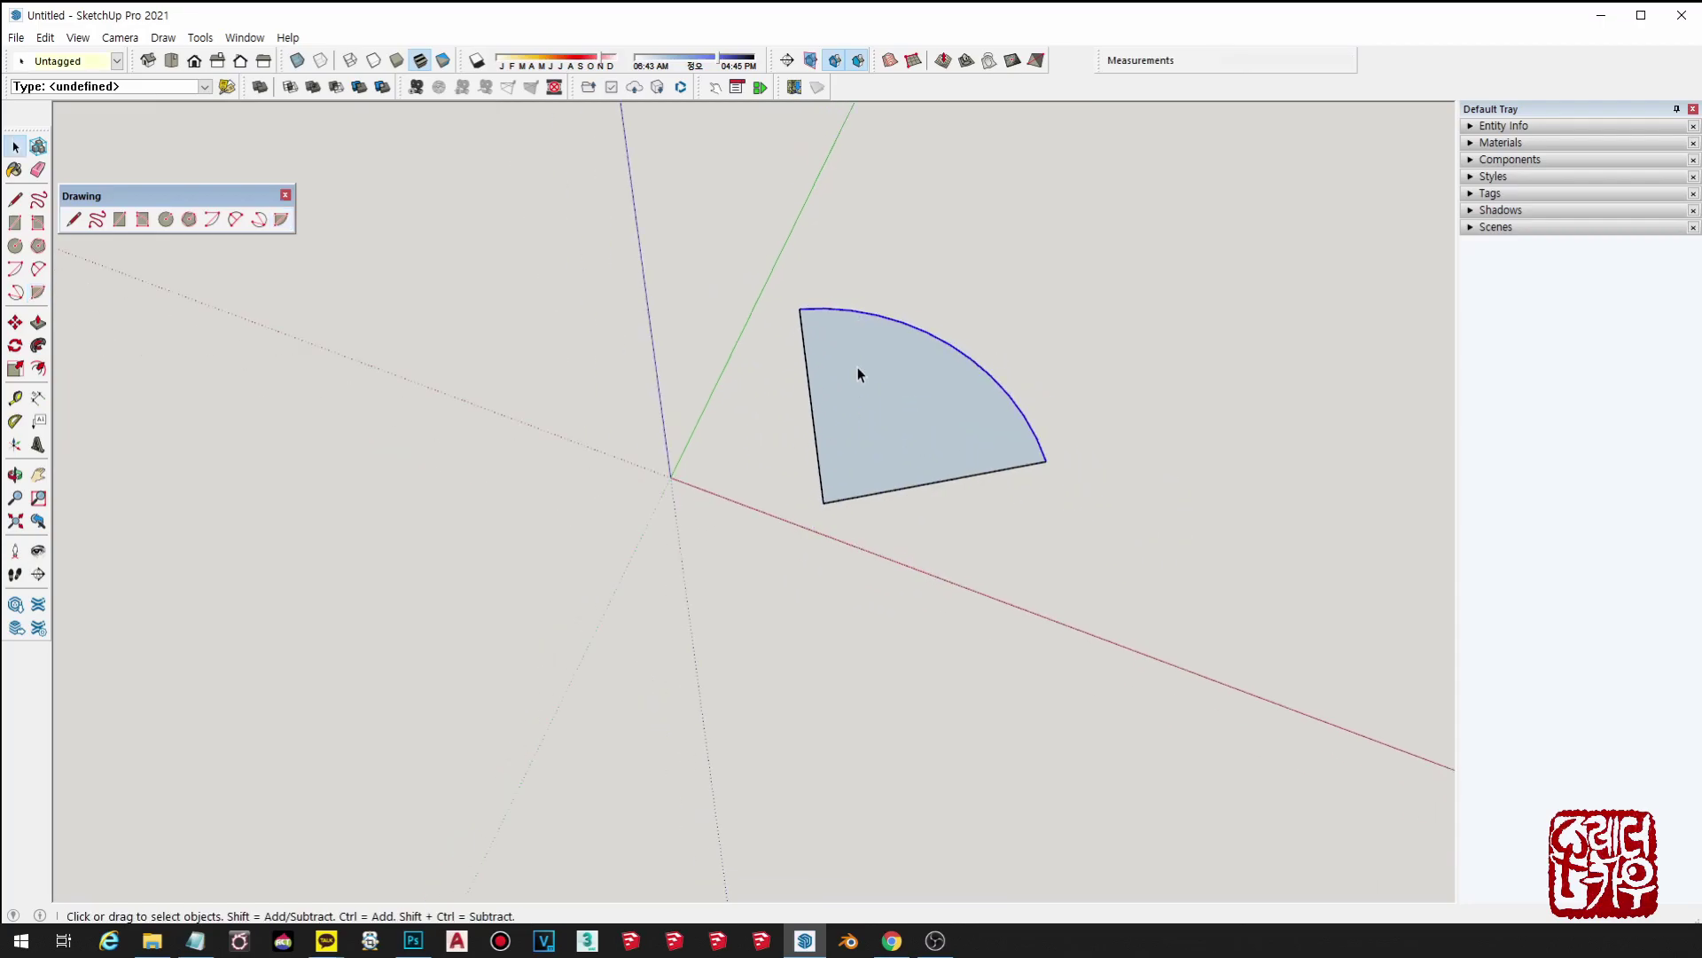
{"action": "key", "text": "m"}
{"action": "left_click", "coordinate": [960, 478]}
{"action": "key", "text": "ctrl"}
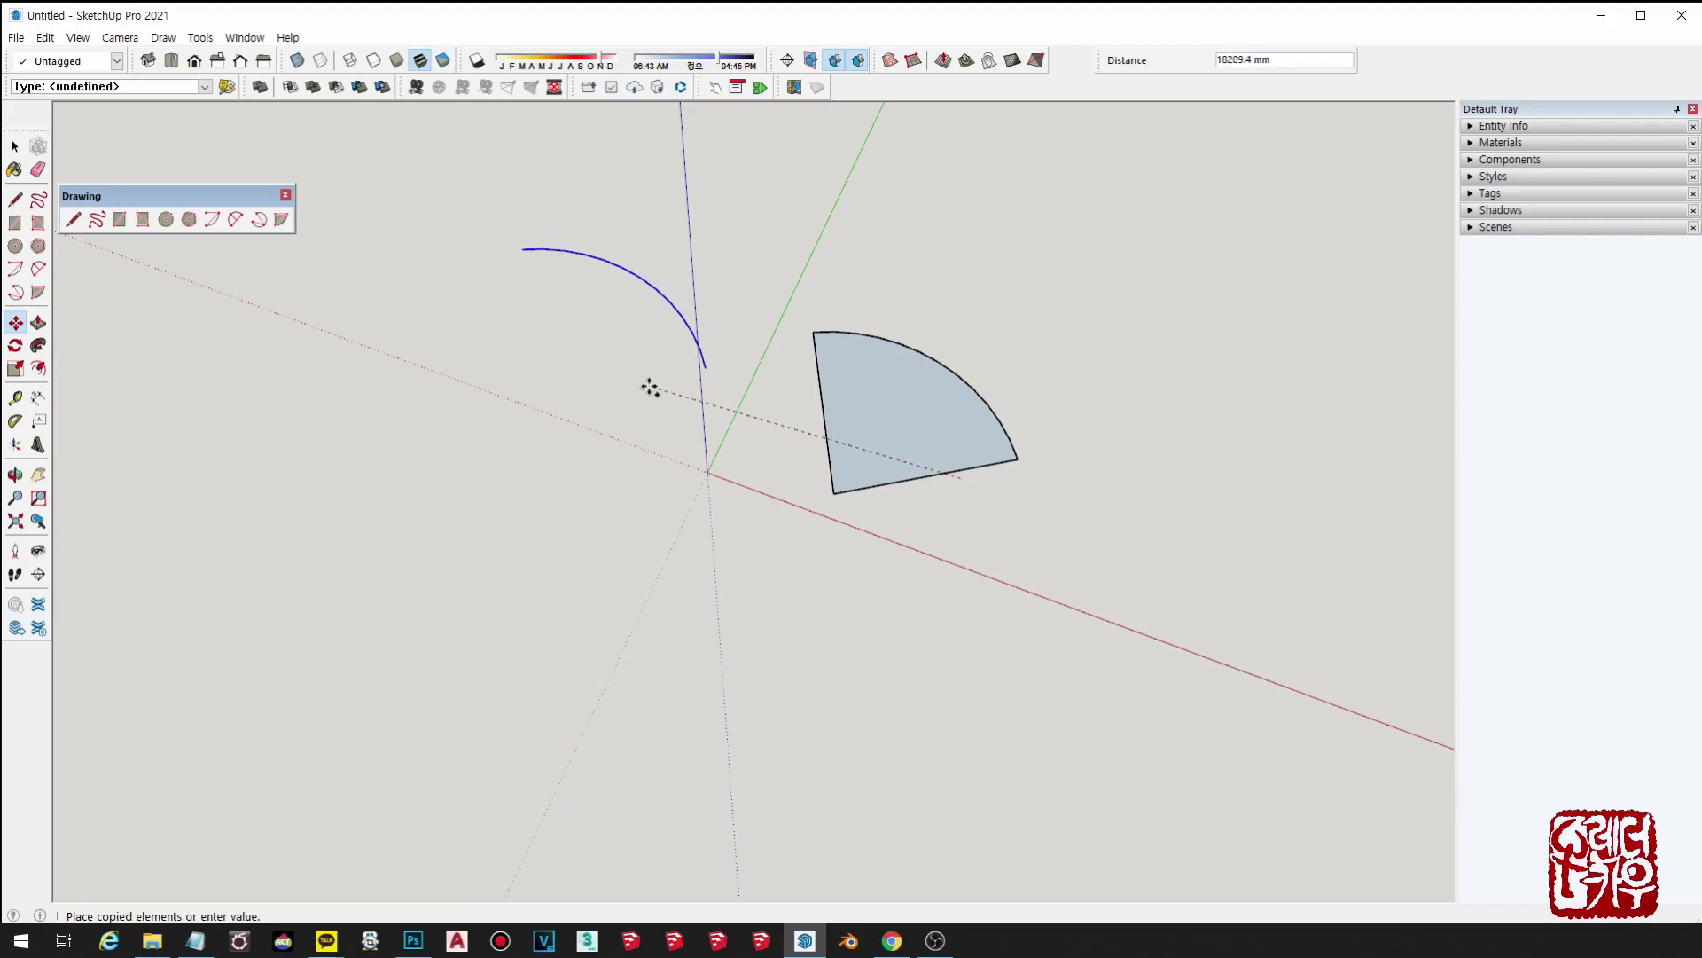
{"action": "left_click", "coordinate": [659, 372]}
{"action": "key", "text": "space"}
{"action": "scroll", "coordinate": [821, 353], "scroll_direction": "up", "scroll_amount": 1}
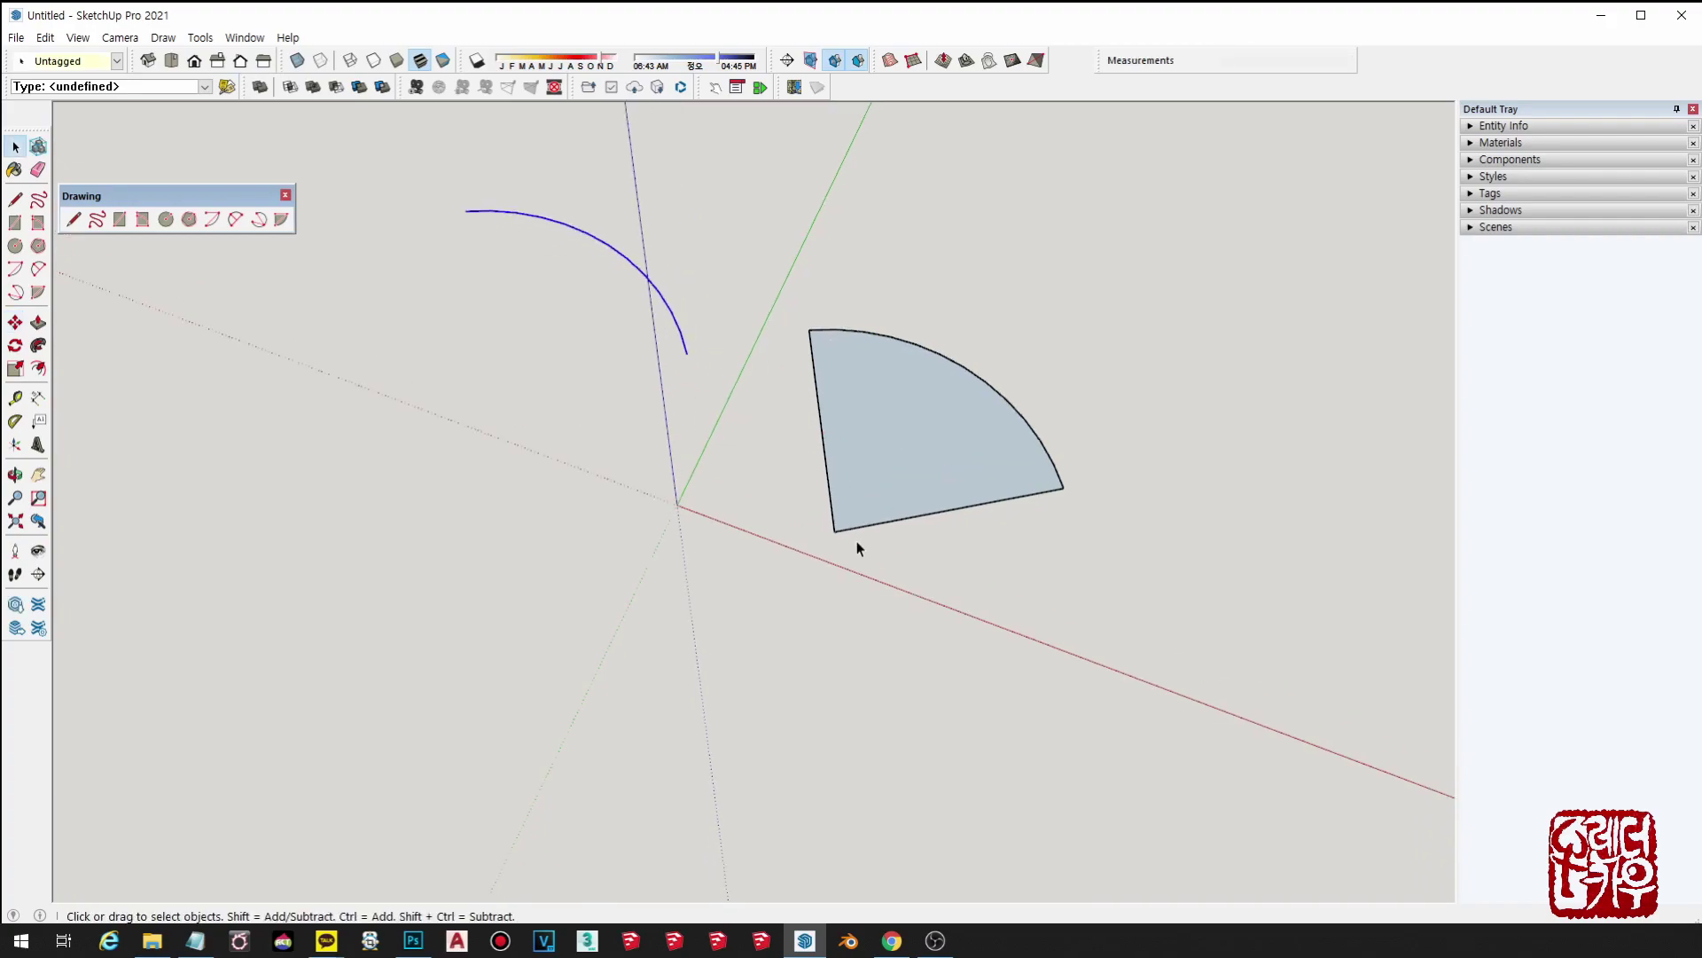
{"action": "left_click", "coordinate": [933, 513]}
{"action": "left_click", "coordinate": [886, 429]}
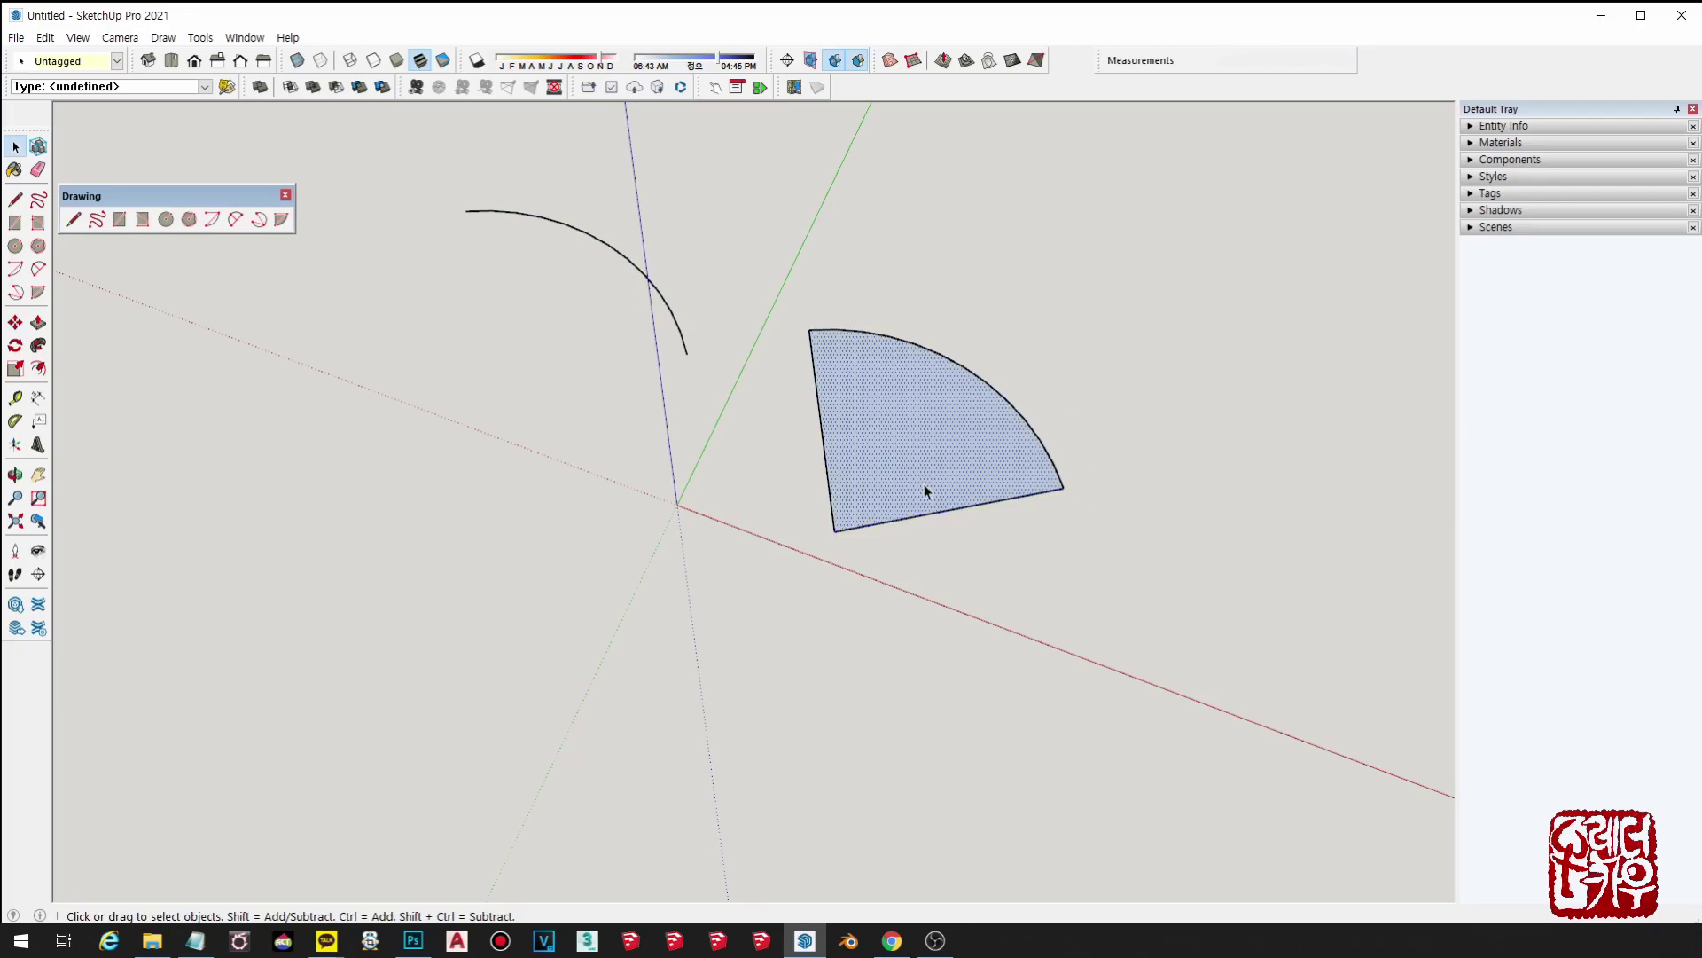
{"action": "middle_click_drag", "start_coordinate": [924, 487], "coordinate": [829, 335]}
{"action": "key", "text": "p"}
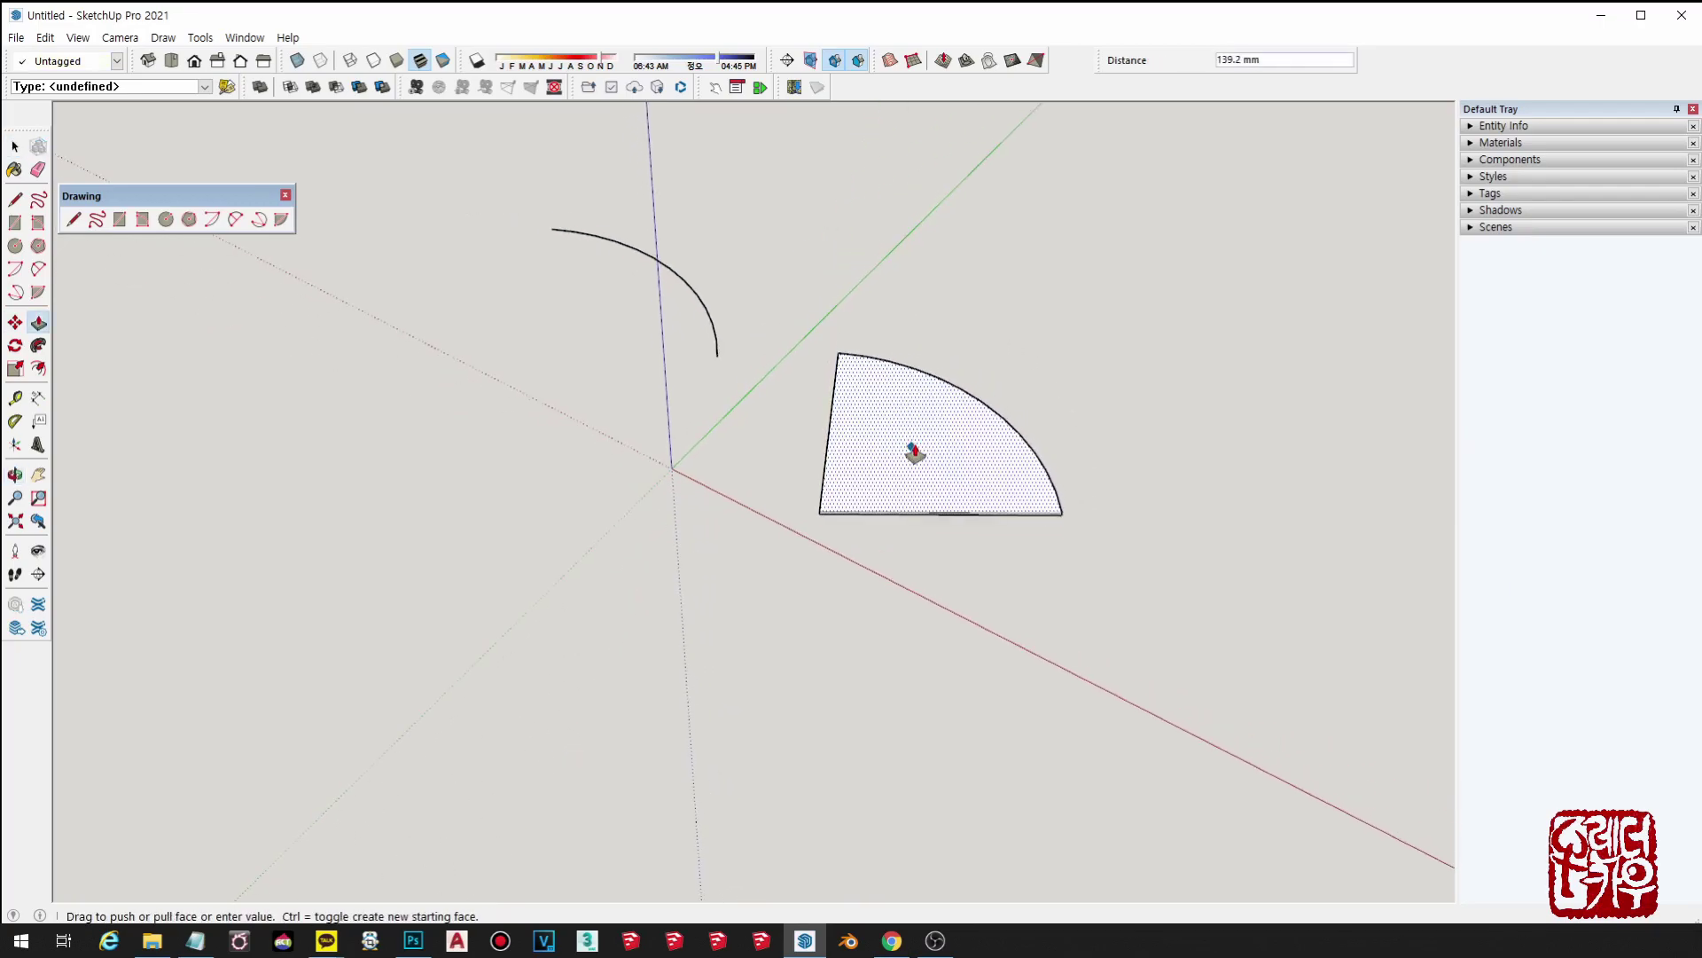
{"action": "left_click_drag", "start_coordinate": [911, 454], "coordinate": [912, 458]}
{"action": "middle_click_drag", "start_coordinate": [911, 454], "coordinate": [9, 145]}
{"action": "left_click", "coordinate": [10, 146]}
{"action": "middle_click_drag", "start_coordinate": [715, 384], "coordinate": [1184, 641]}
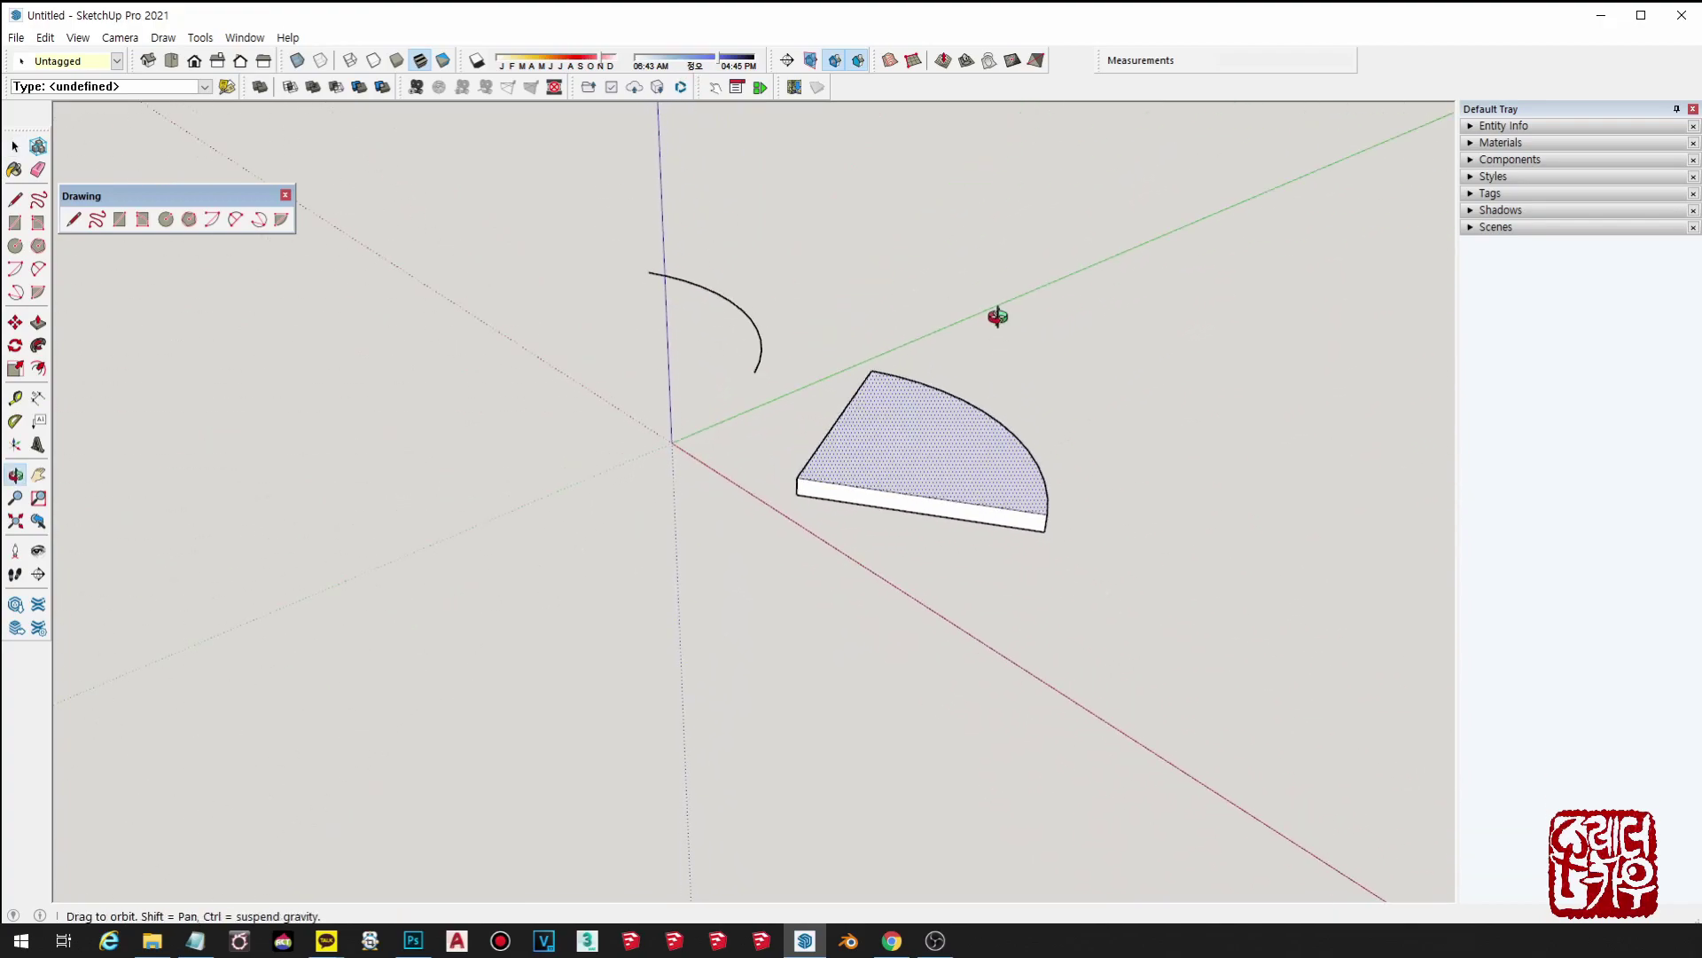
{"action": "mouse_move", "coordinate": [995, 316]}
{"action": "middle_mouse_down"}
{"action": "mouse_move", "coordinate": [1025, 380]}
{"action": "mouse_move", "coordinate": [1041, 524]}
{"action": "middle_mouse_up"}
{"action": "scroll", "coordinate": [1041, 524], "scroll_direction": "up", "scroll_amount": 2}
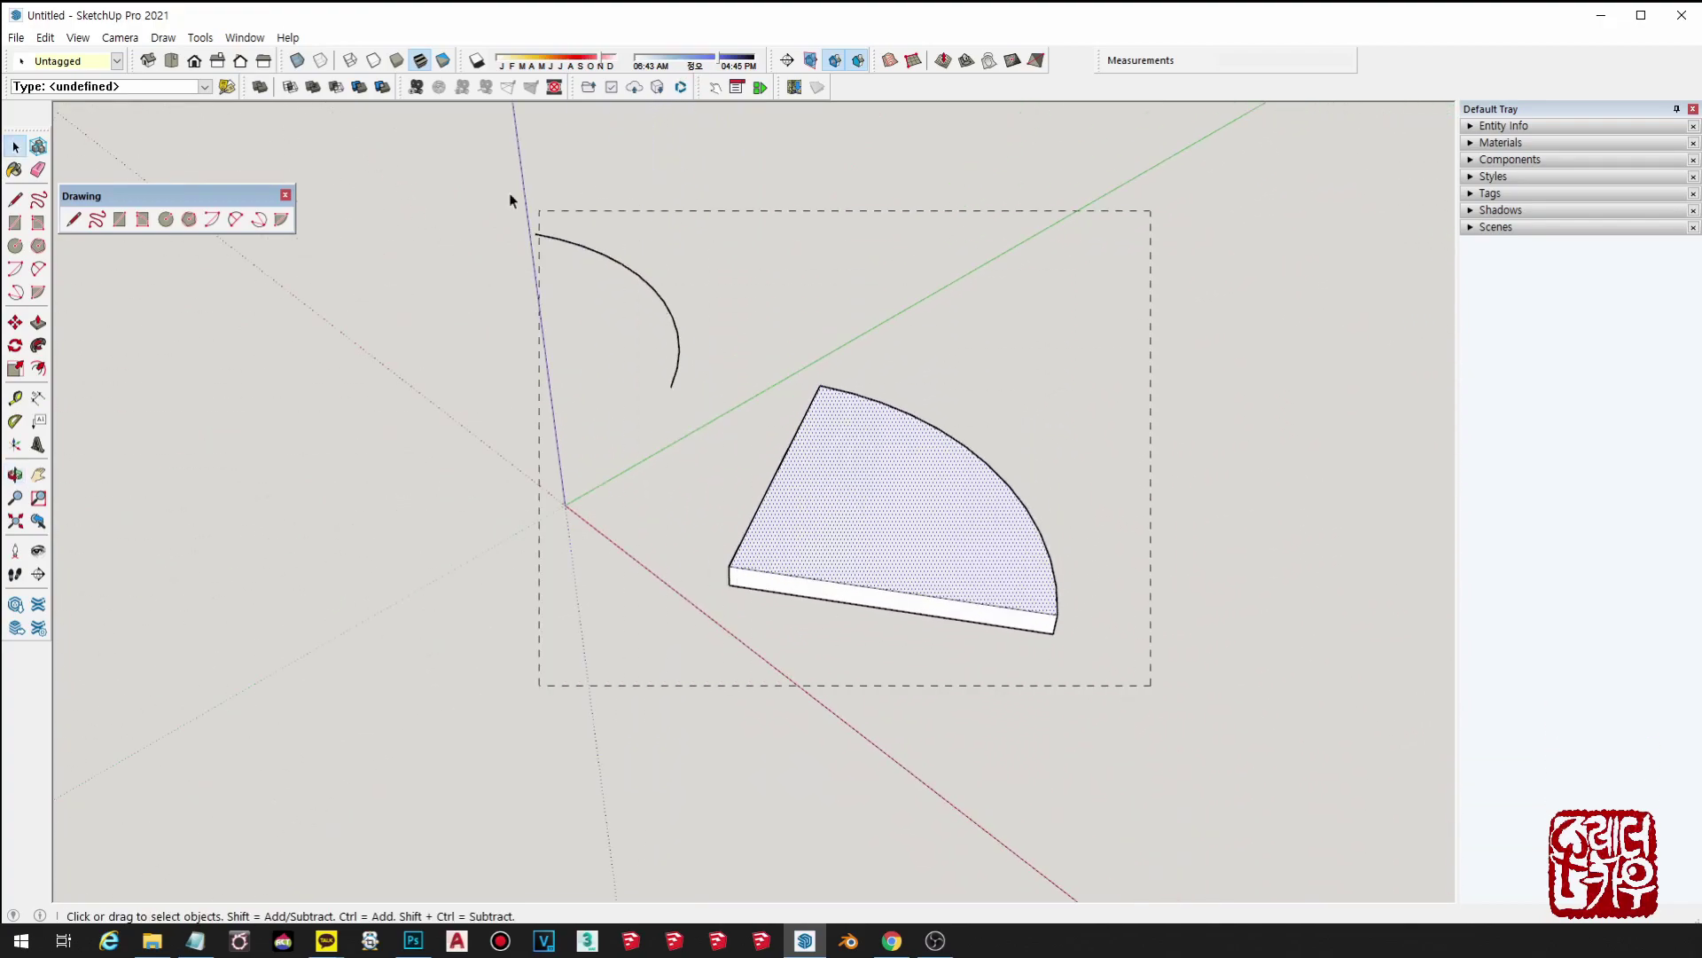
{"action": "left_click_drag", "start_coordinate": [1151, 685], "coordinate": [508, 194]}
{"action": "key", "text": "Delete"}
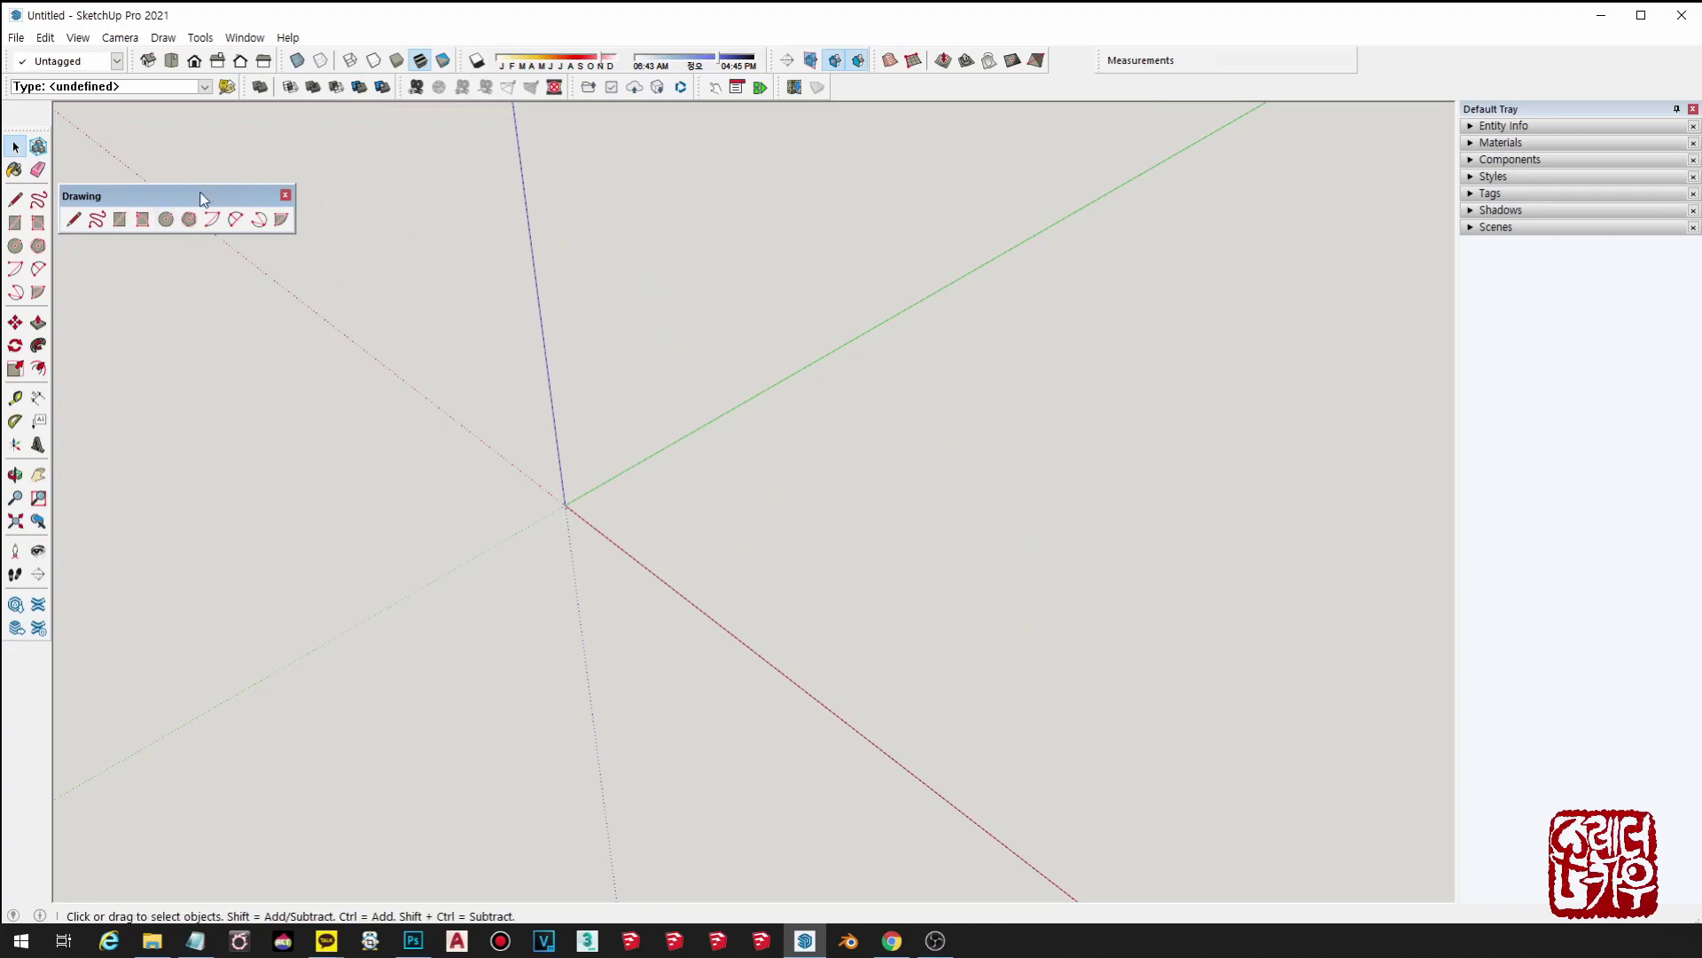